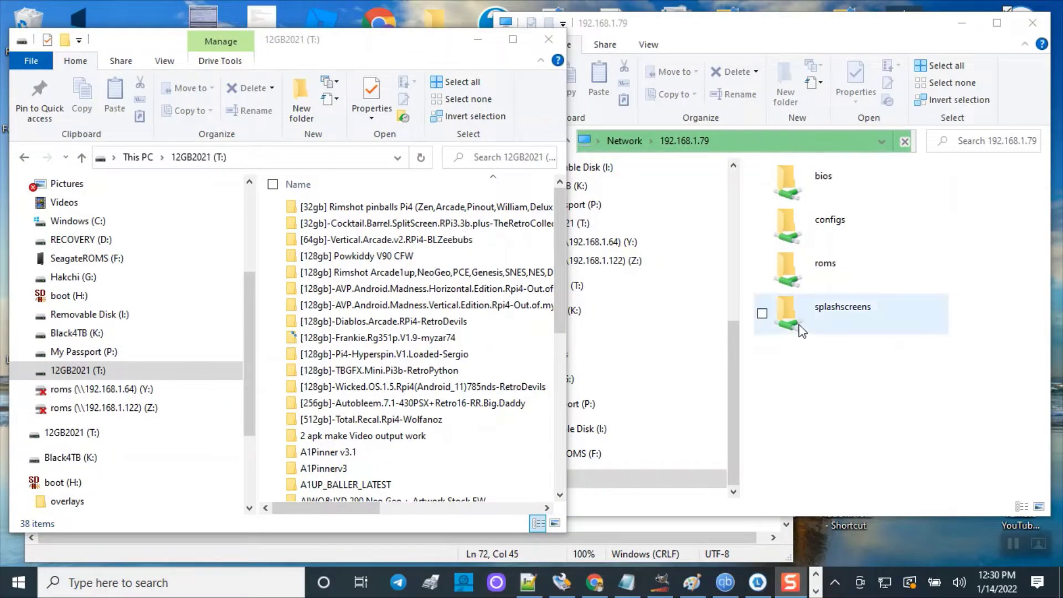
# - Go to the network address \\192.168.1.79 in the network file window
pyautogui.click(761, 146)
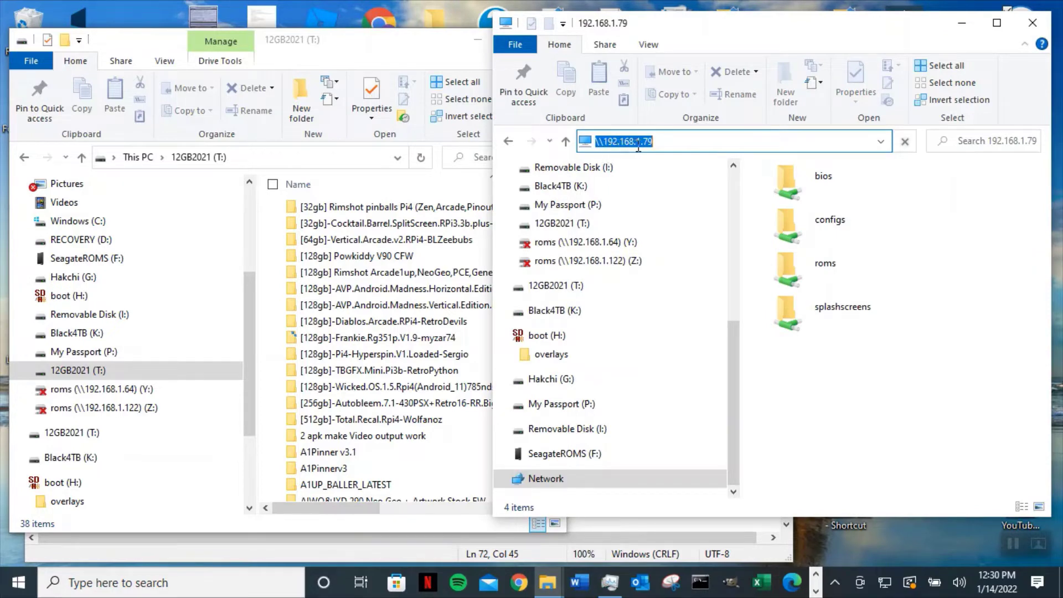
pyautogui.click(664, 142)
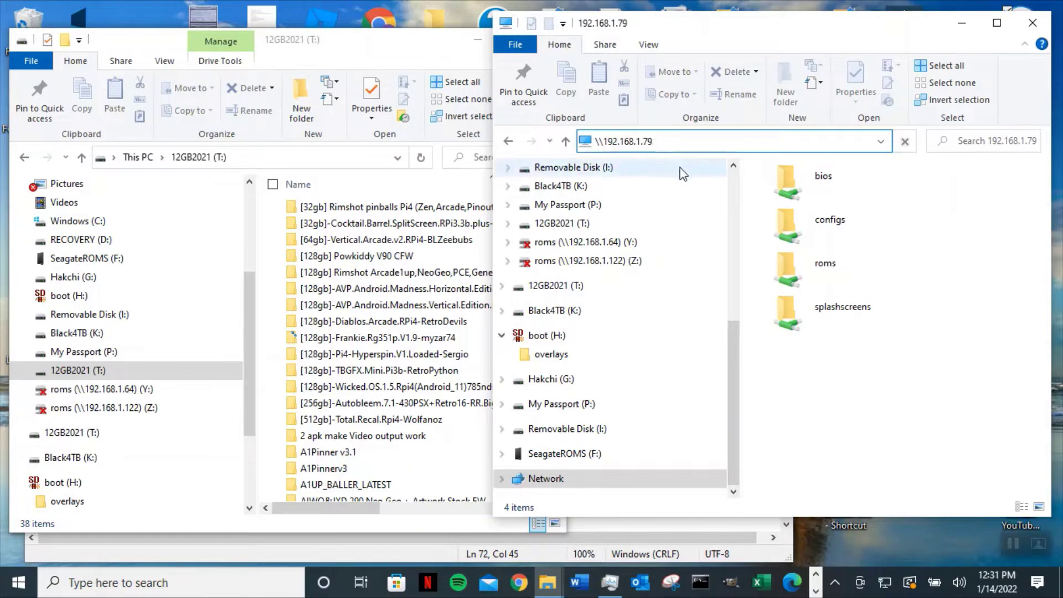
pyautogui.press('Return')
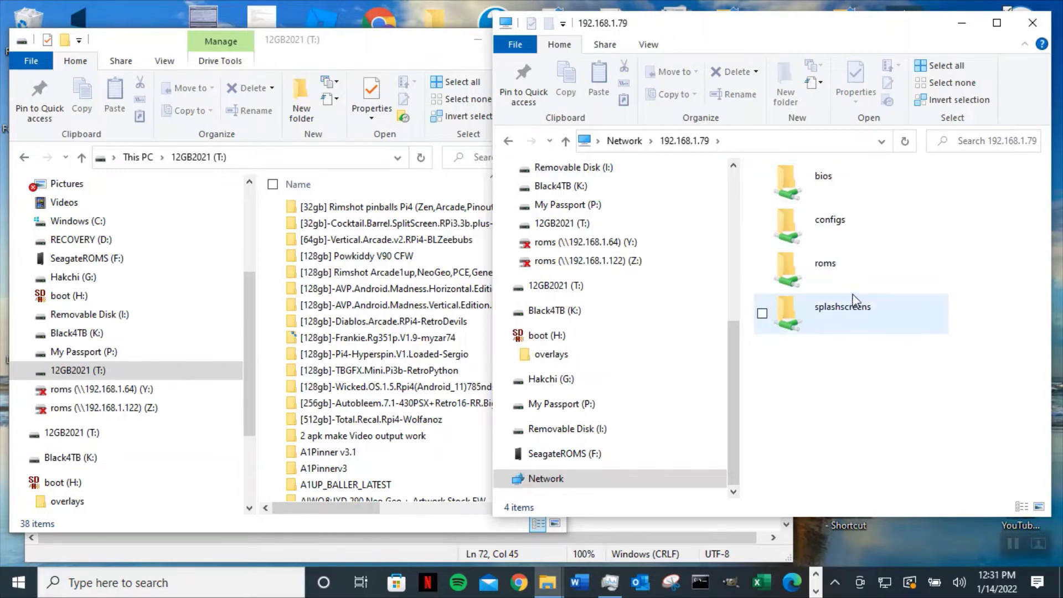
pyautogui.click(732, 142)
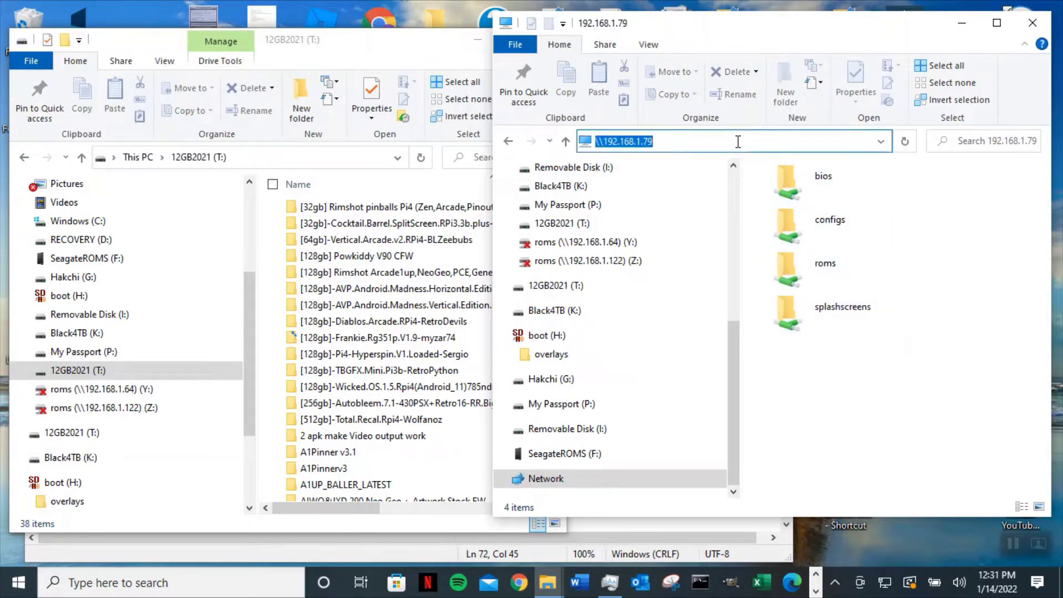
pyautogui.click(738, 142)
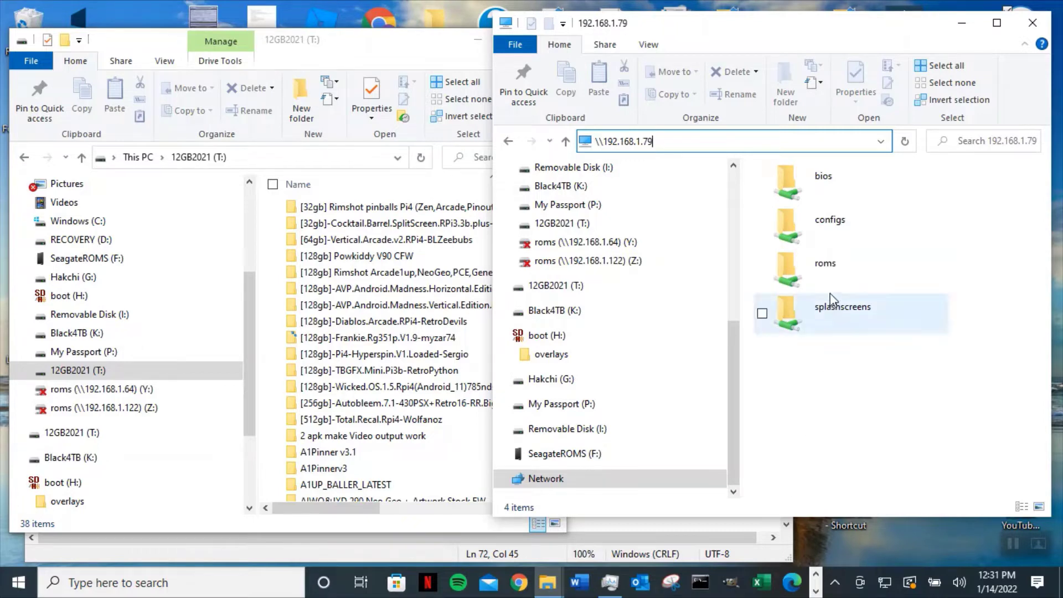
# - Open the mame-libretro folder inside the roms share, look into its mame2003 subfolder and return to mame-libretro
pyautogui.doubleClick(819, 269)
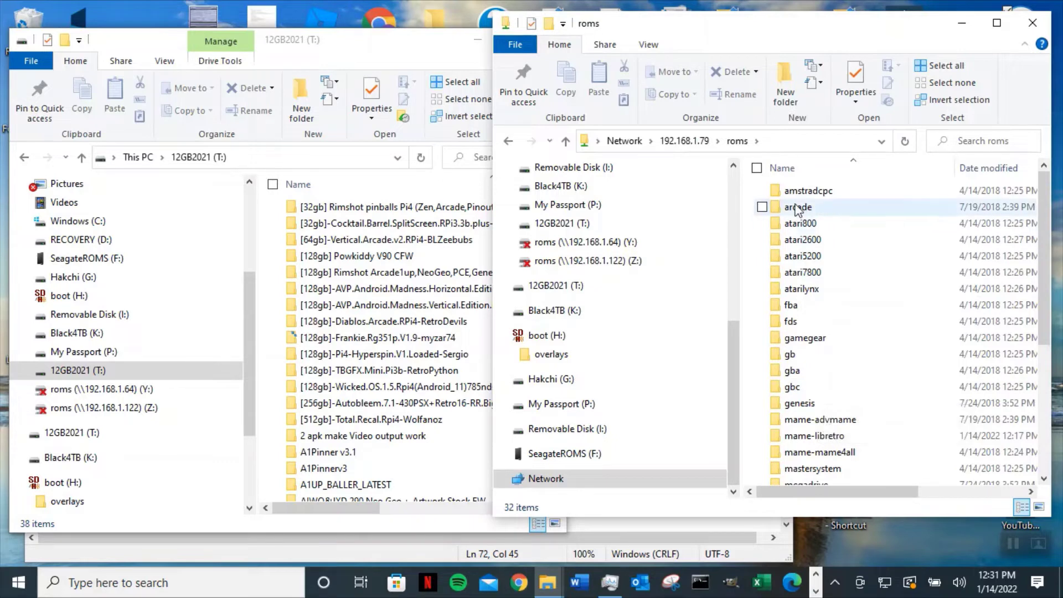
pyautogui.doubleClick(830, 441)
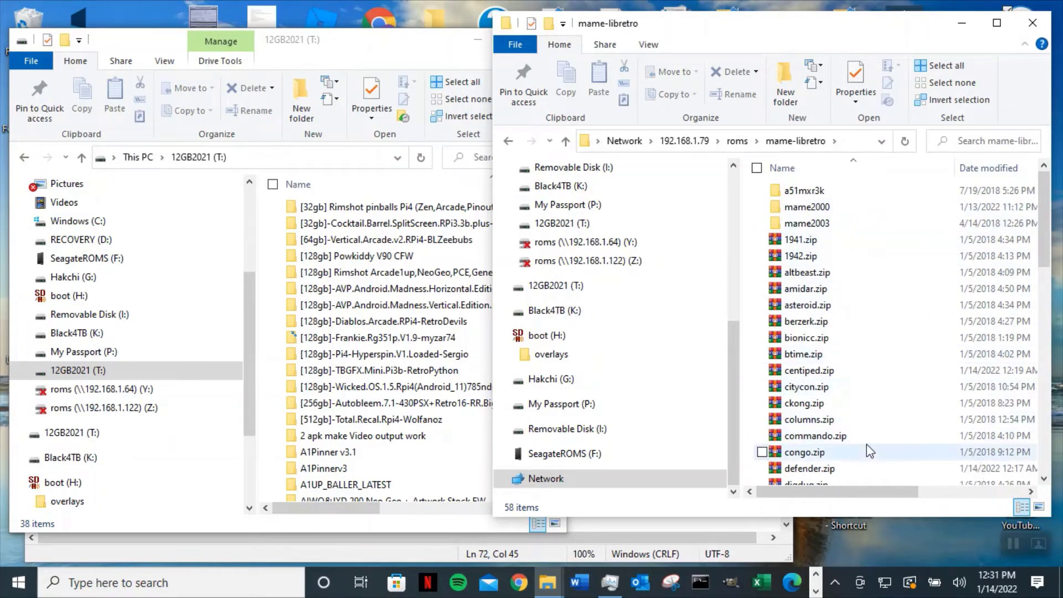
pyautogui.doubleClick(851, 227)
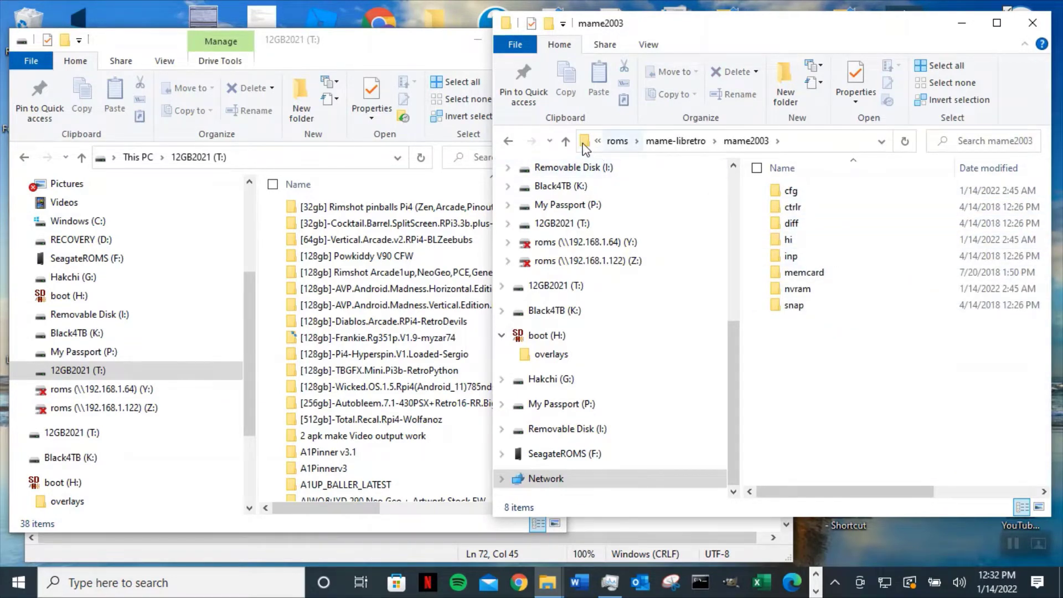
pyautogui.click(565, 141)
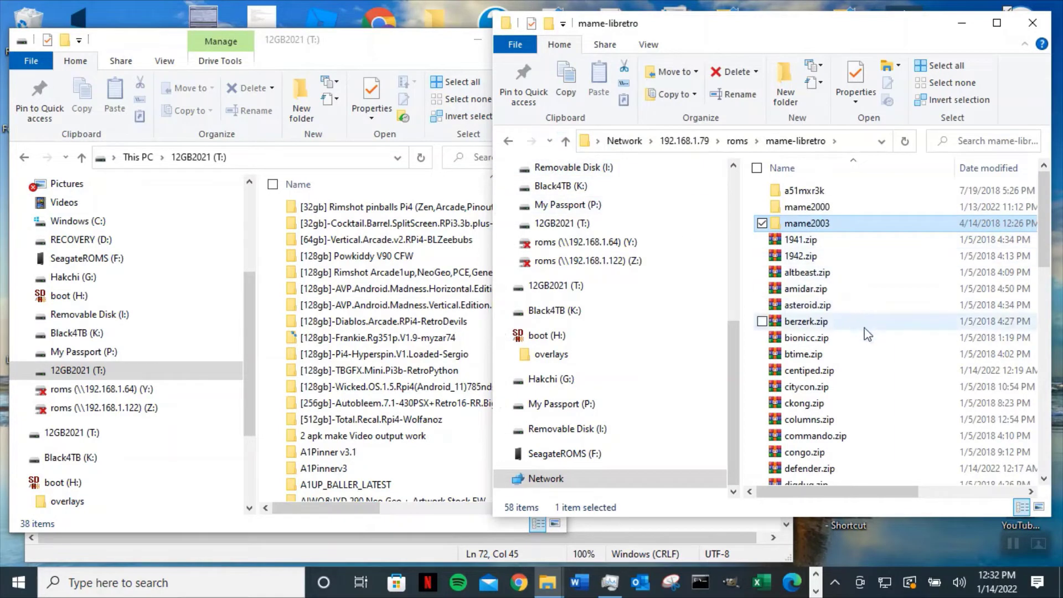
# - Look through the ROM files in mame-libretro and the folders on the 12GB2021 (T:) drive, and widen the mame-libretro file list
pyautogui.scroll(-6, 858, 348)
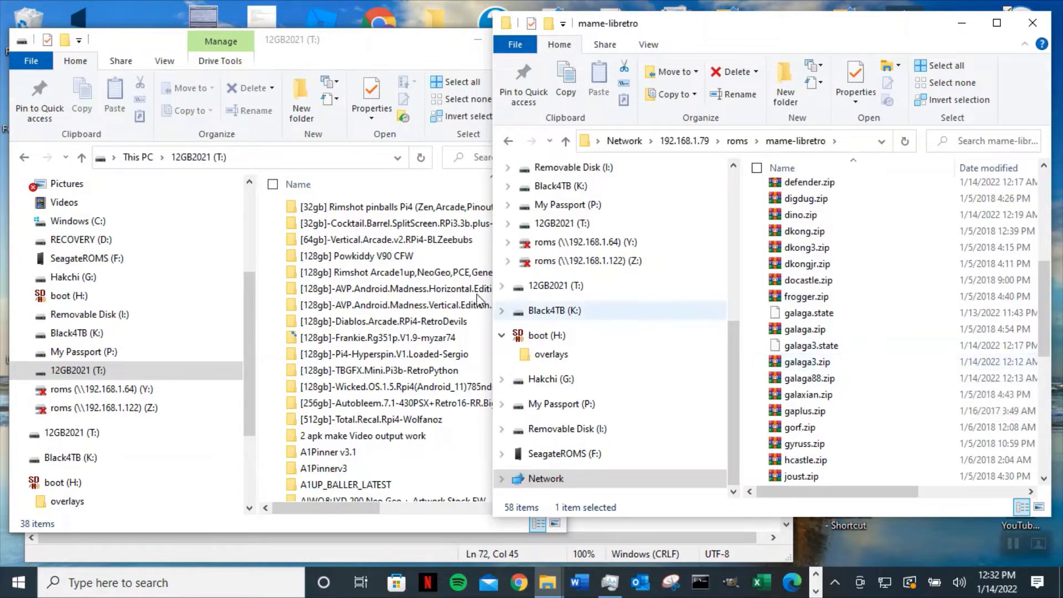
pyautogui.scroll(-3, 405, 363)
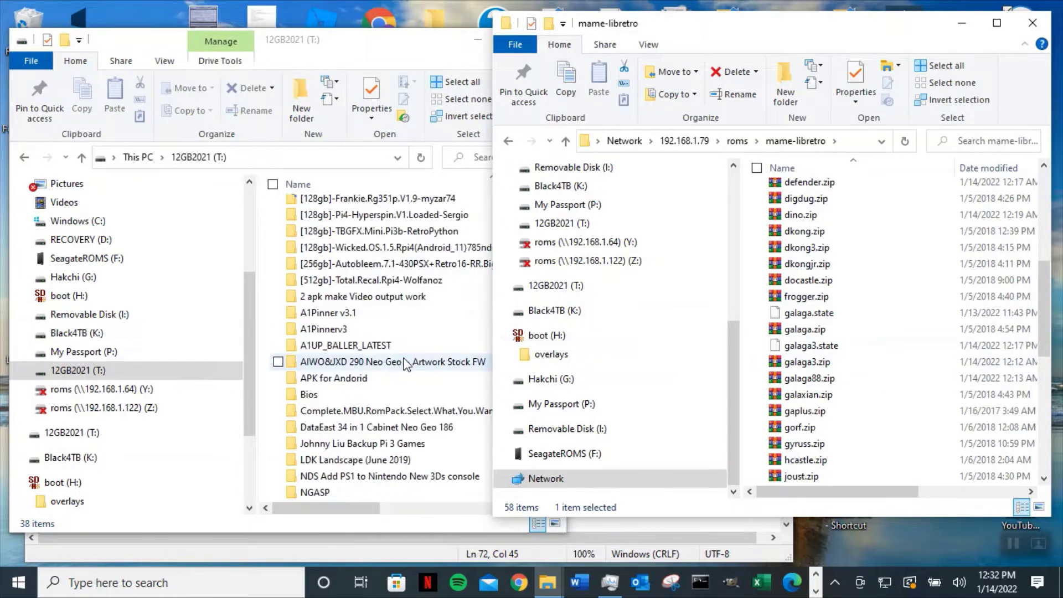
pyautogui.scroll(-3, 405, 363)
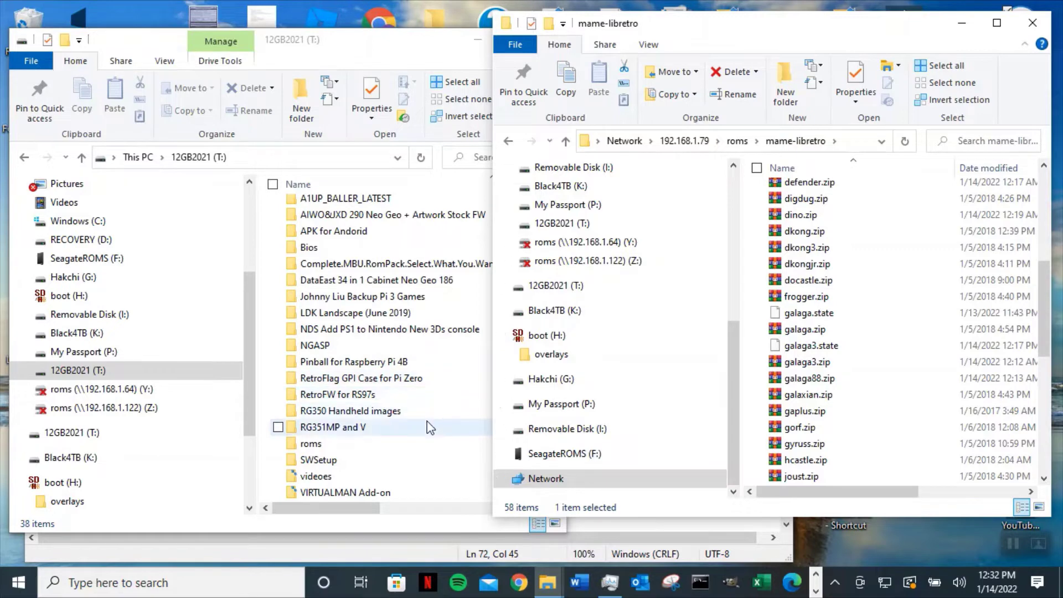
pyautogui.scroll(-1, 430, 426)
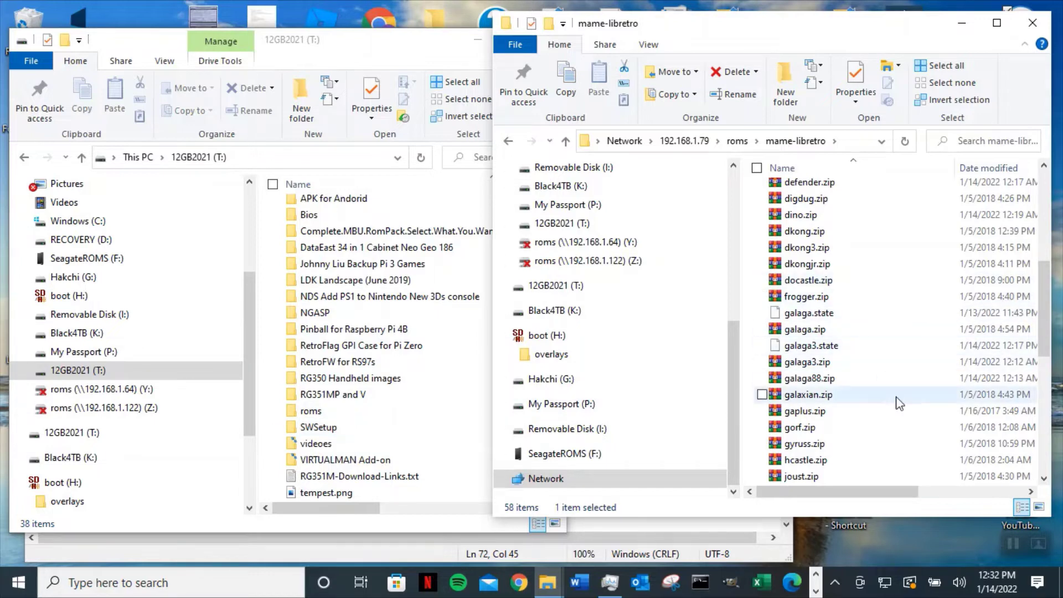
pyautogui.moveTo(486, 314); pyautogui.dragTo(530, 316)
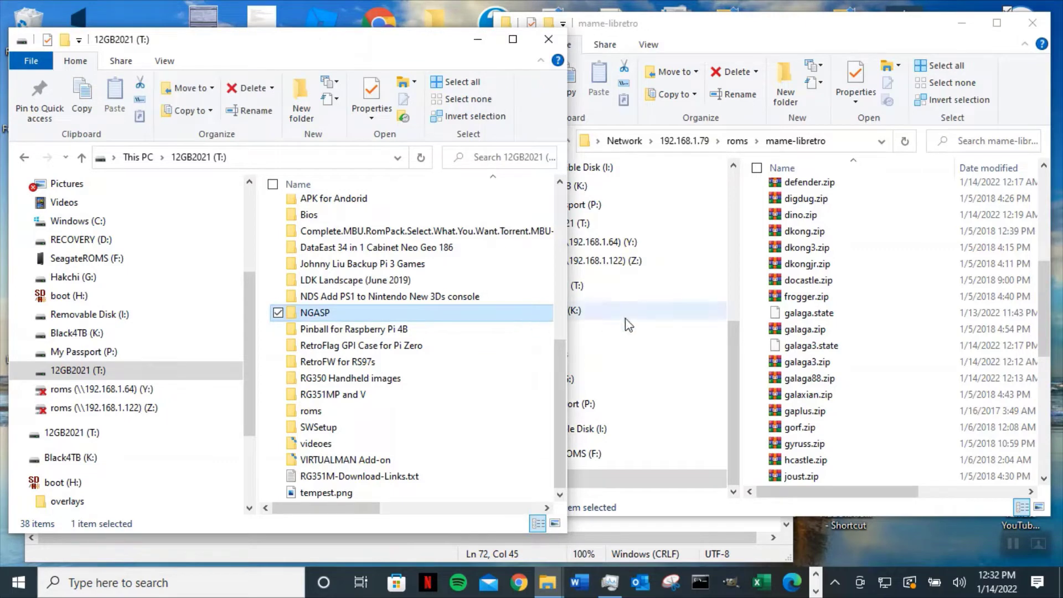
pyautogui.moveTo(740, 304); pyautogui.dragTo(660, 308)
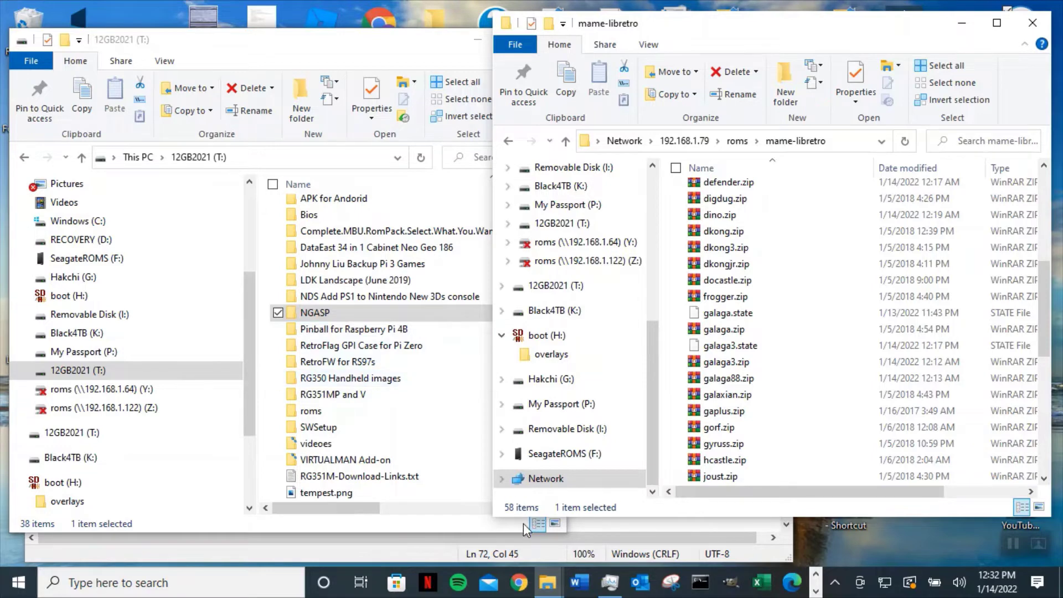
# - Switch to Chrome and show the top of the Internet Archive page for the MAME 2003 Reference ROM set
pyautogui.click(815, 590)
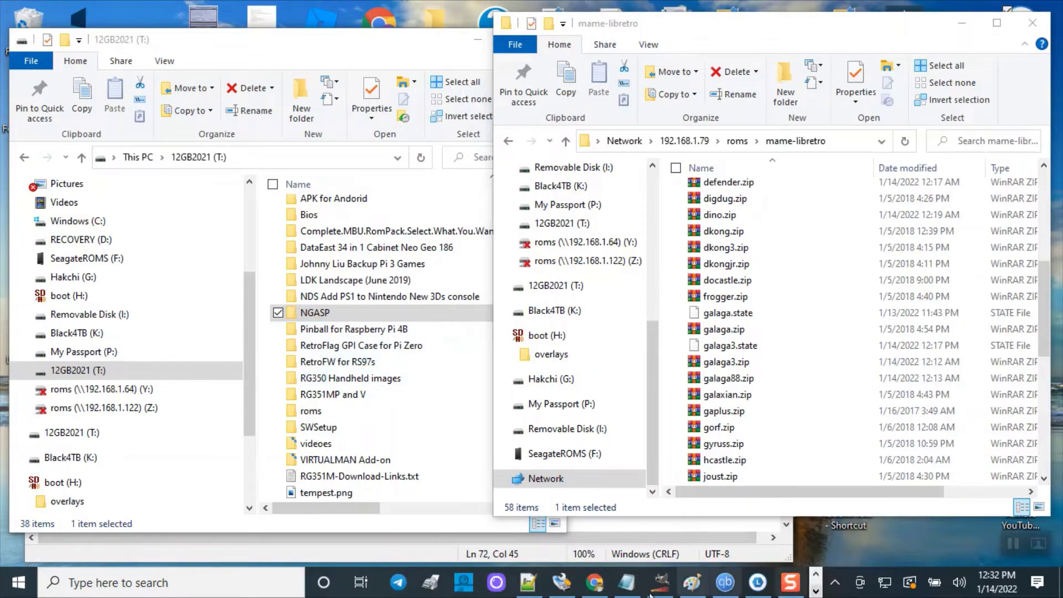
pyautogui.click(594, 583)
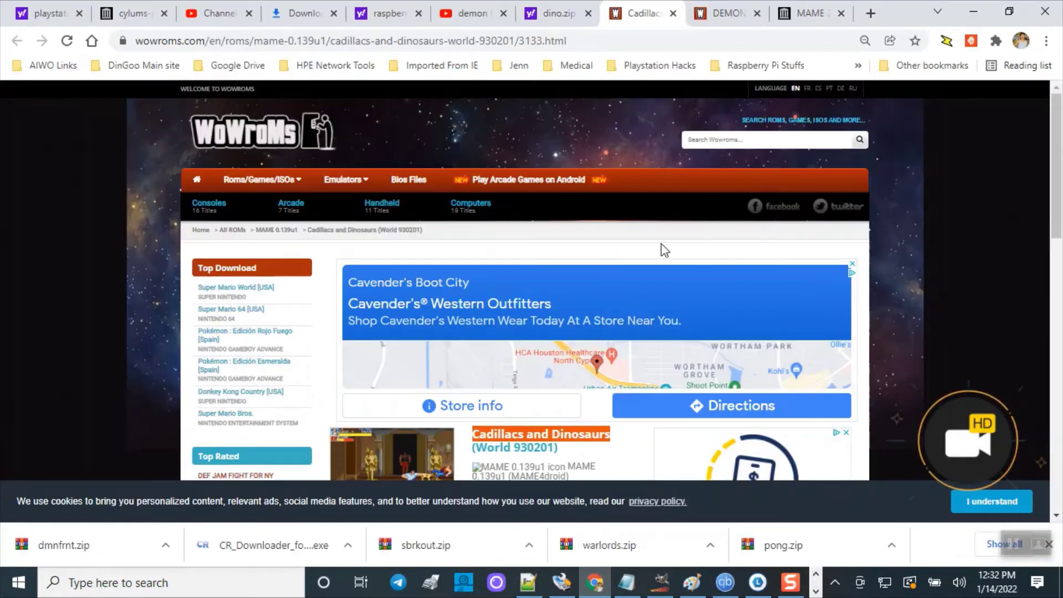
pyautogui.click(799, 11)
pyautogui.scroll(8, 486, 194)
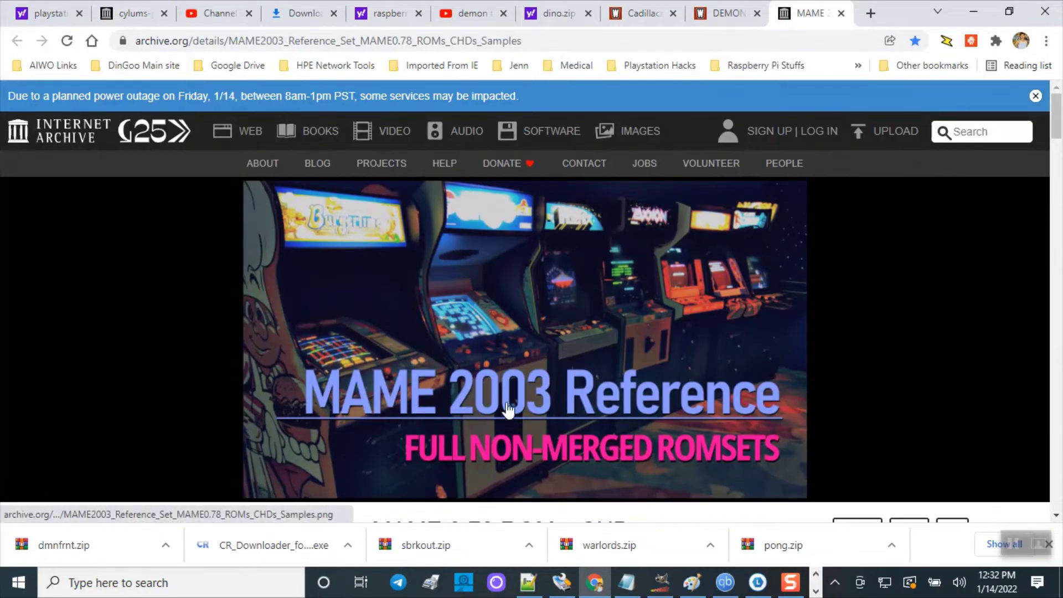
# - Go back through the Yahoo search history to the results for "mame 2003 roms pack achieve.org"
pyautogui.click(545, 16)
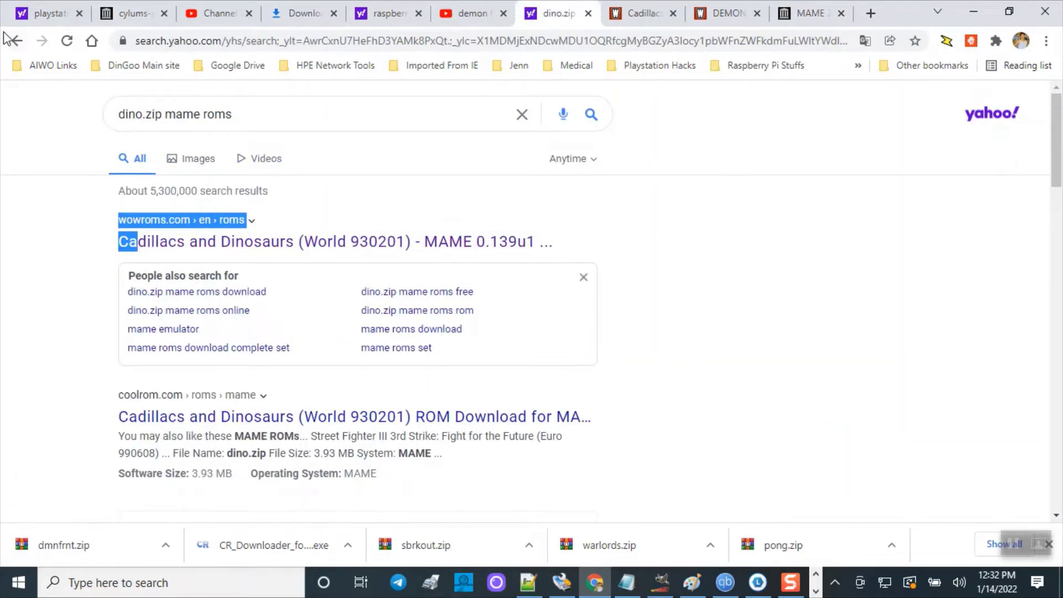
pyautogui.click(18, 40)
pyautogui.click(18, 41)
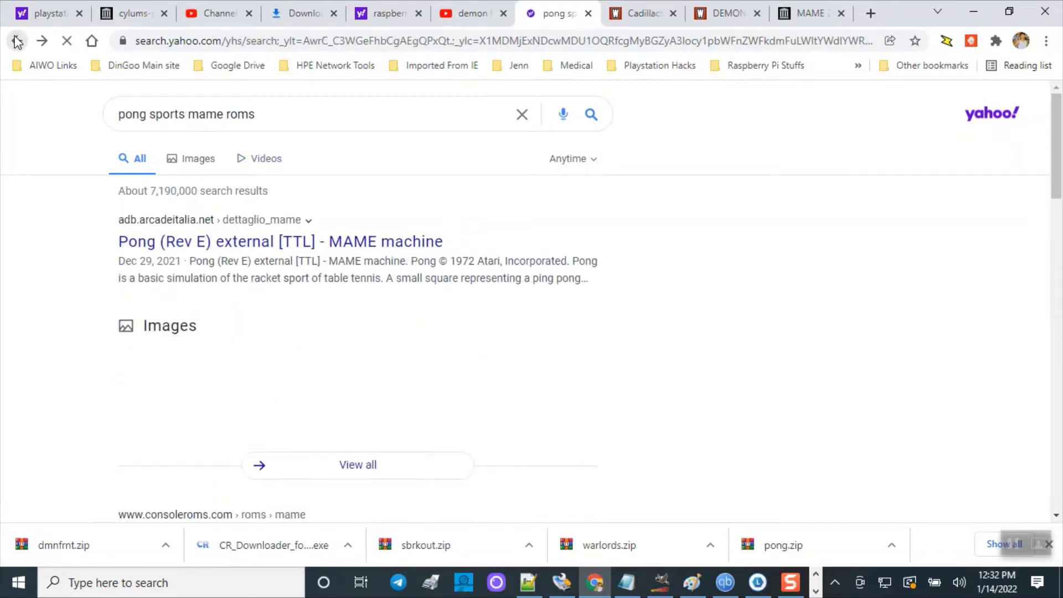
pyautogui.click(18, 40)
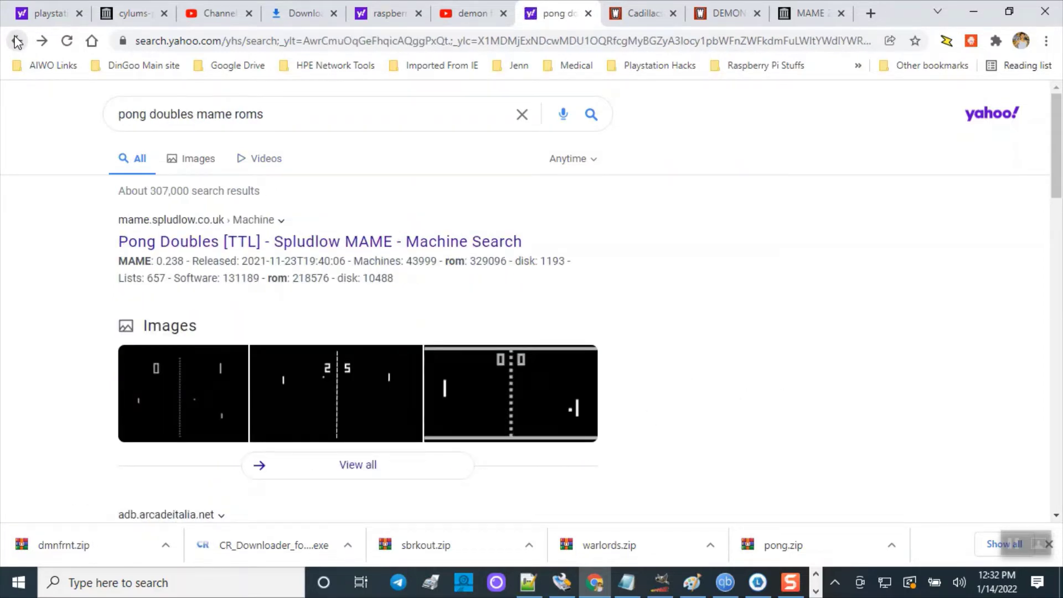
pyautogui.click(18, 40)
pyautogui.click(18, 41)
pyautogui.click(18, 40)
pyautogui.click(18, 40)
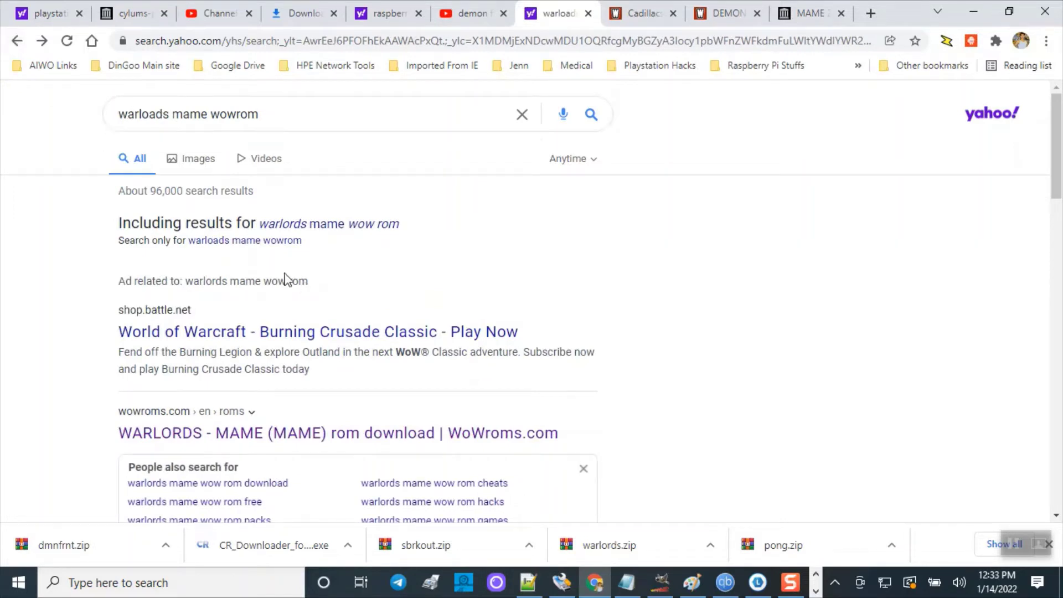
pyautogui.click(15, 42)
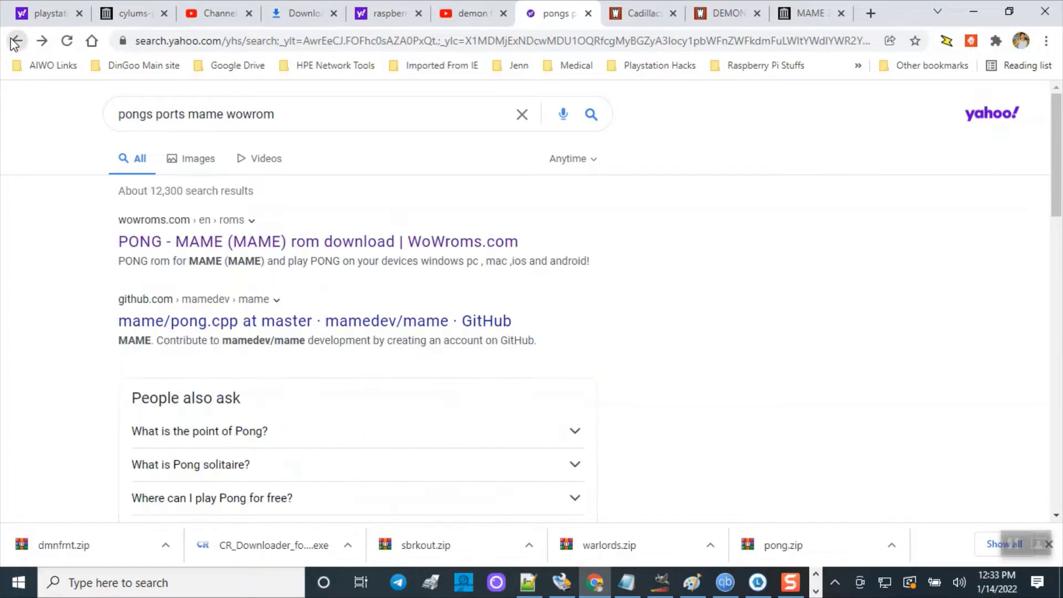
pyautogui.click(15, 42)
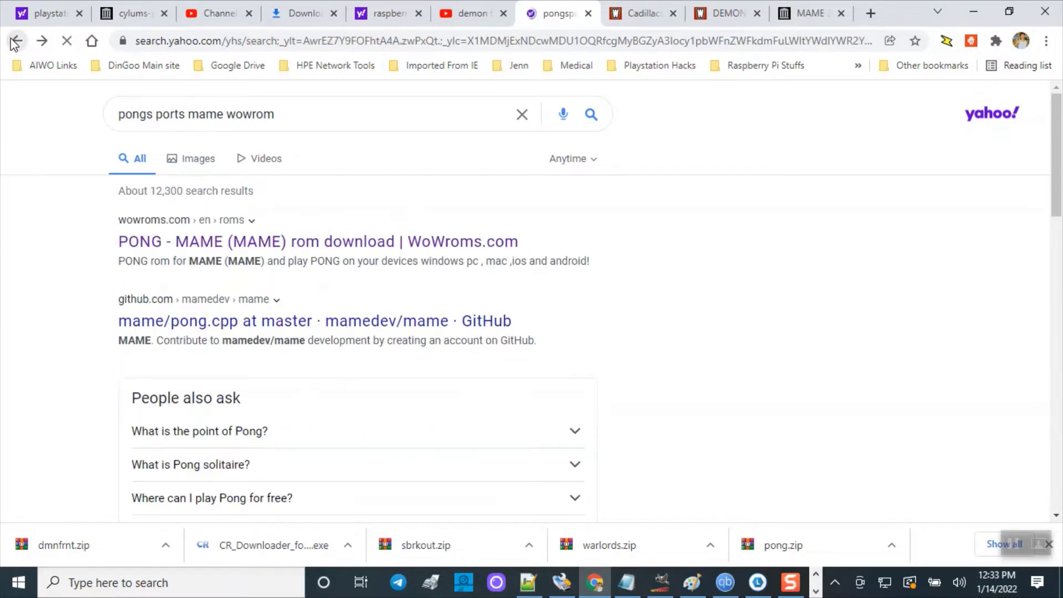
pyautogui.click(15, 42)
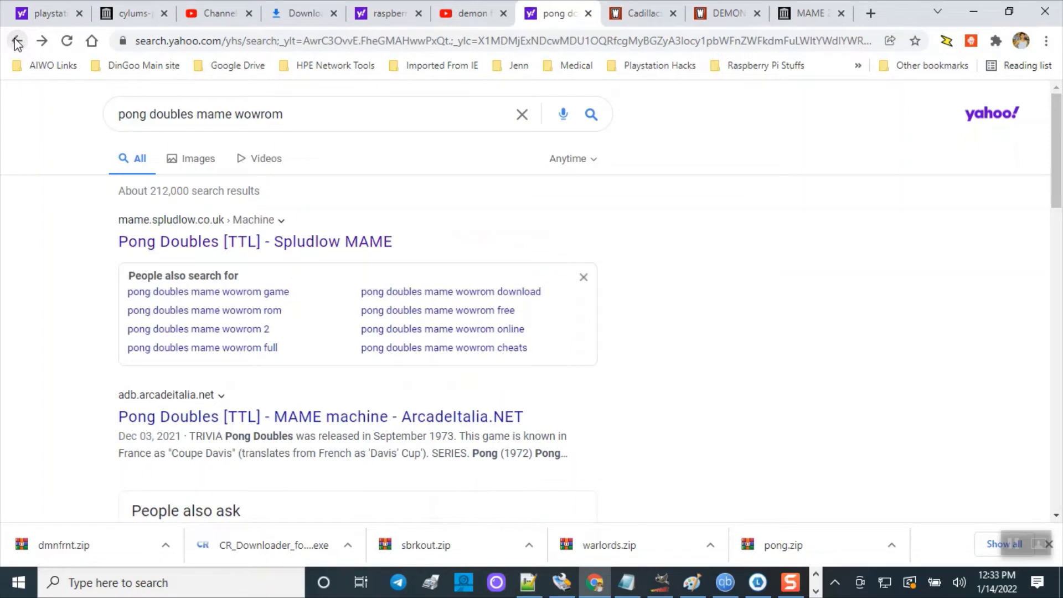
pyautogui.click(16, 42)
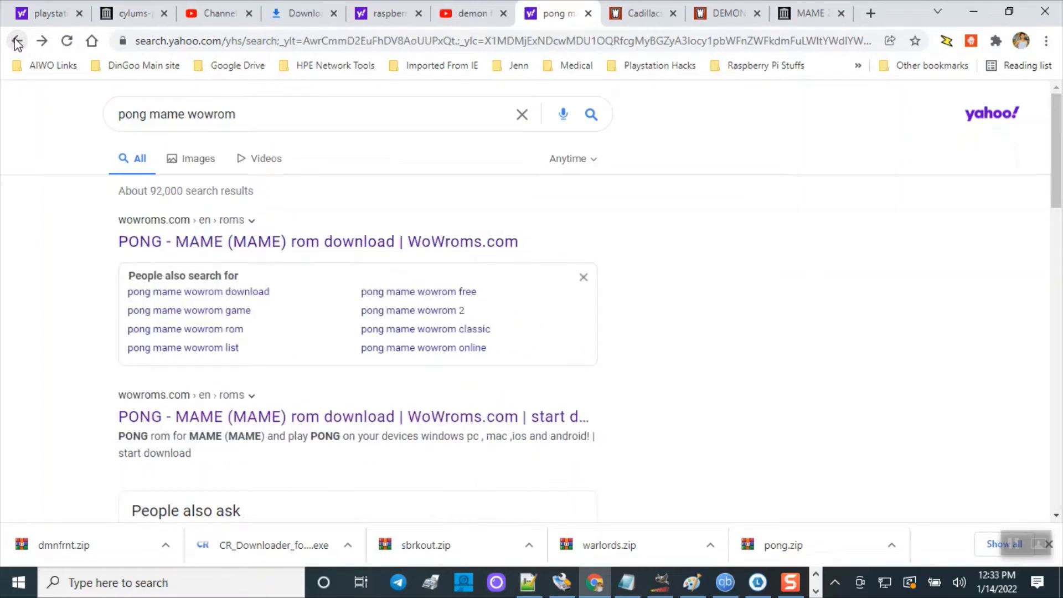
pyautogui.click(16, 42)
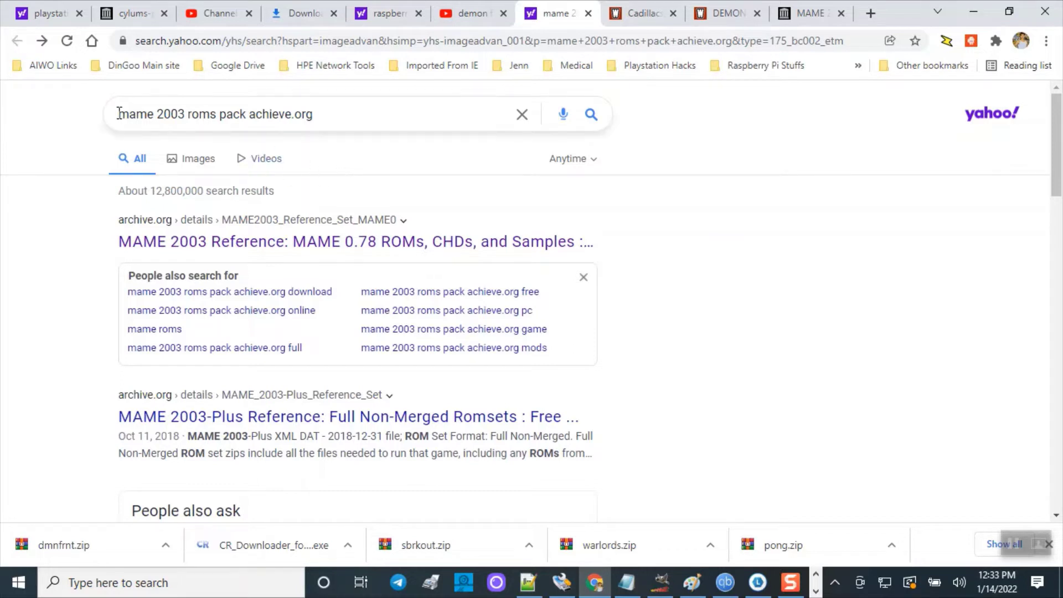
# - Highlight the search query and its "achieve.org" part, and open the result "MAME 2003 Reference: MAME 0.78 ROMs, CHDs, and Samples"
pyautogui.moveTo(118, 114); pyautogui.dragTo(327, 122)
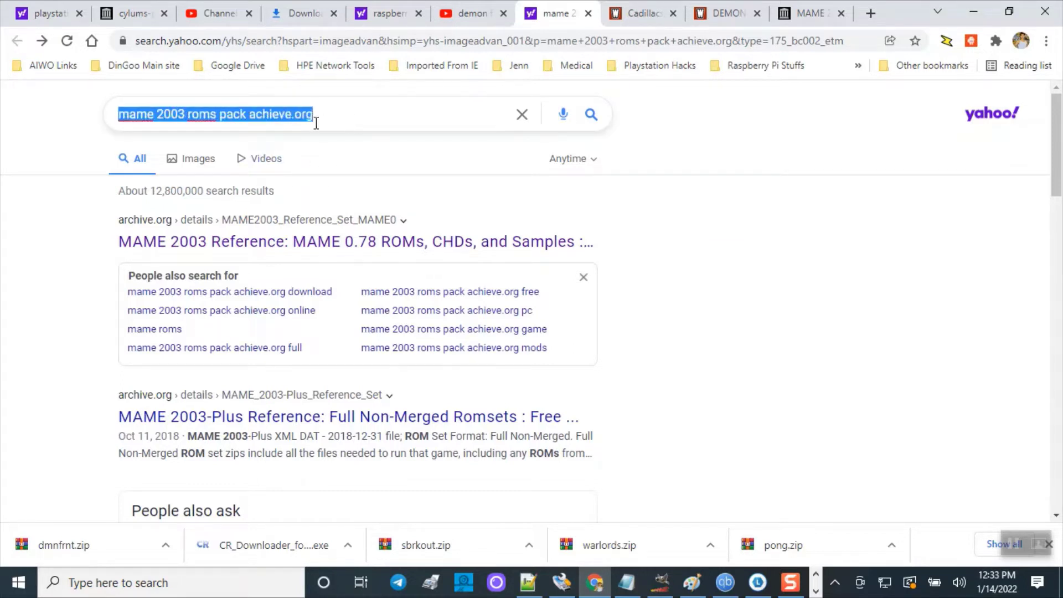
pyautogui.click(251, 116)
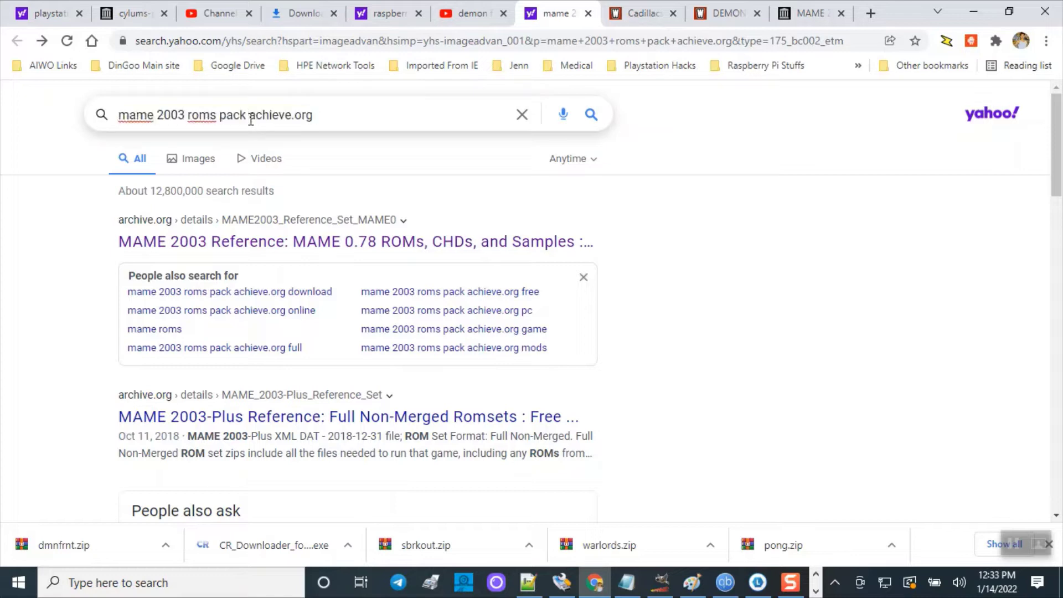
pyautogui.moveTo(251, 116); pyautogui.dragTo(341, 117)
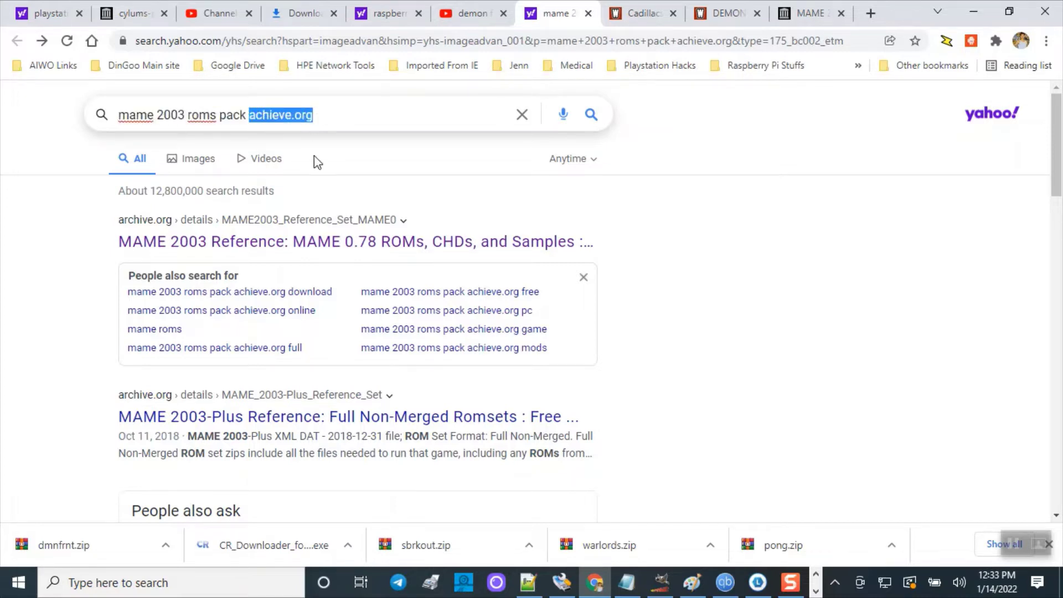
pyautogui.click(340, 242)
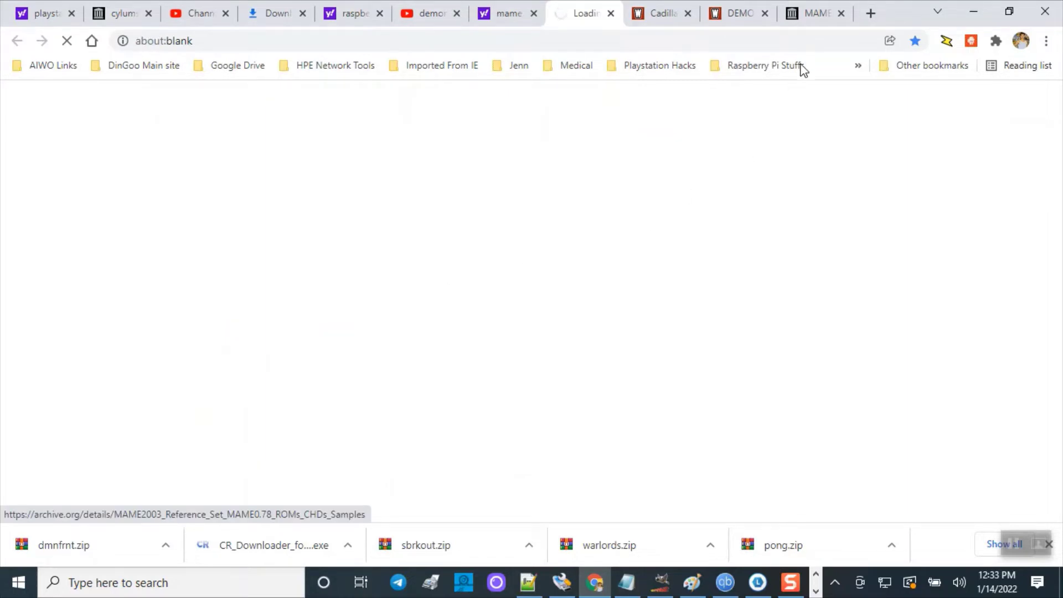
# - Show the download options on the already loaded MAME 2003 Reference page, and briefly view the torrent downloads in qBittorrent
pyautogui.click(813, 12)
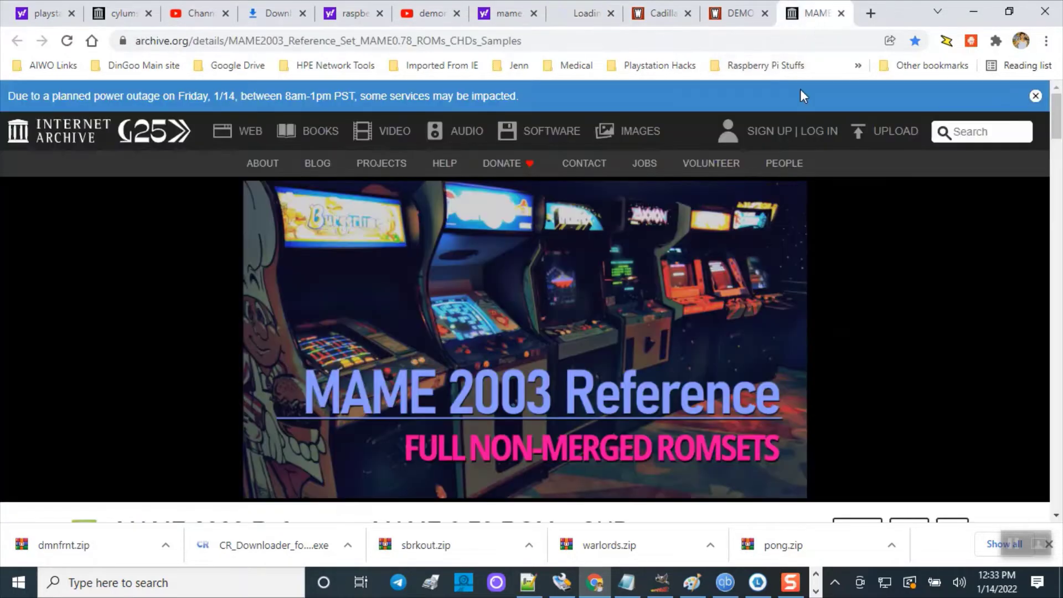
pyautogui.scroll(-2, 698, 360)
pyautogui.scroll(-9, 699, 348)
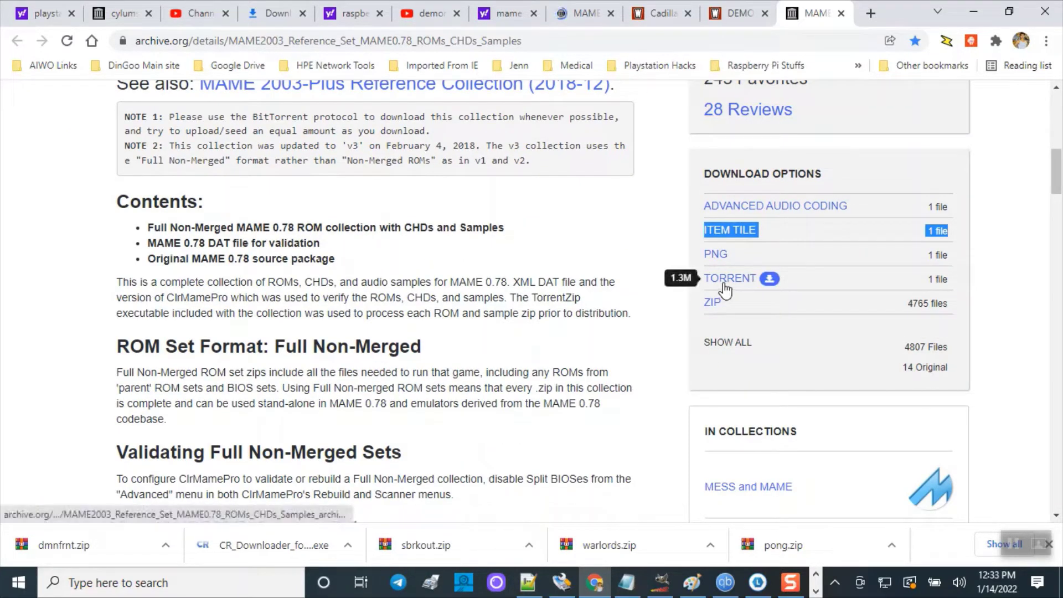
pyautogui.click(728, 586)
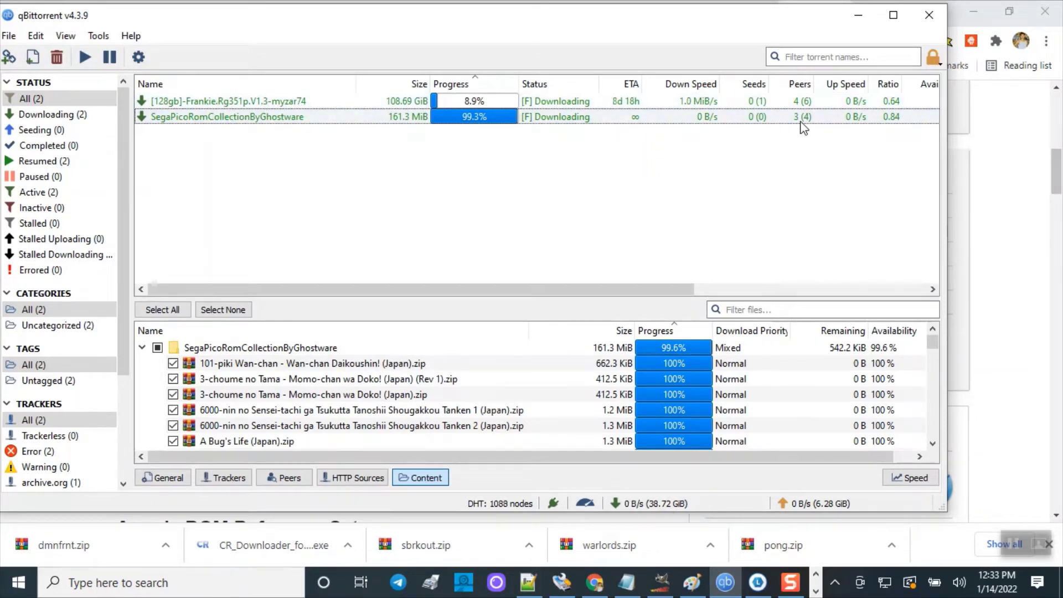
pyautogui.click(856, 18)
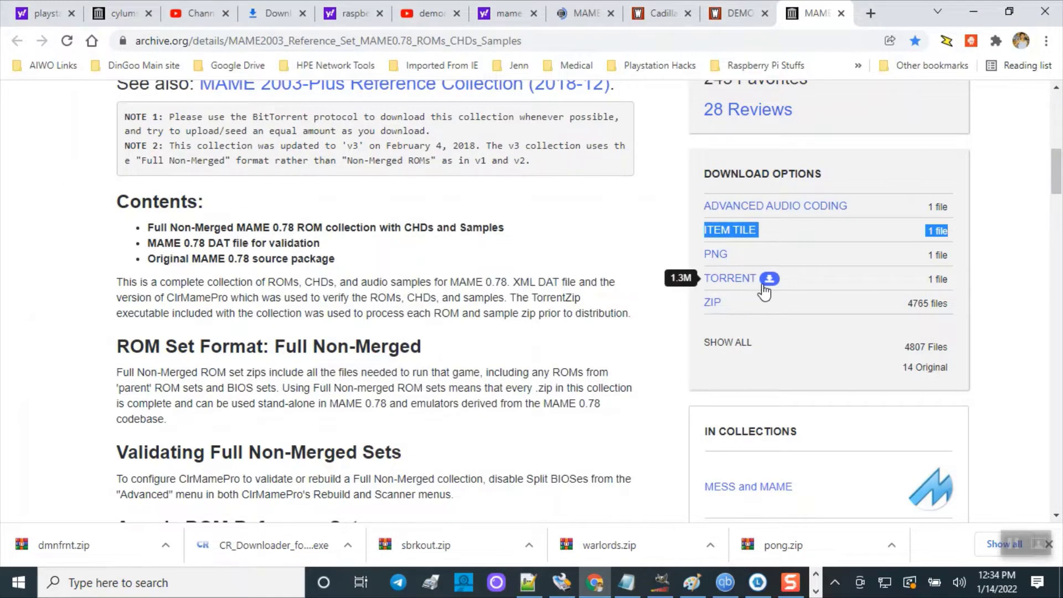
# - Download the MAME 2003 Reference Set torrent file and save it in the [32gb]-Cocktail.Barrel.SplitScreen.RPi3.3b.plus-TheRetroCollector folder on drive T:
pyautogui.click(776, 288)
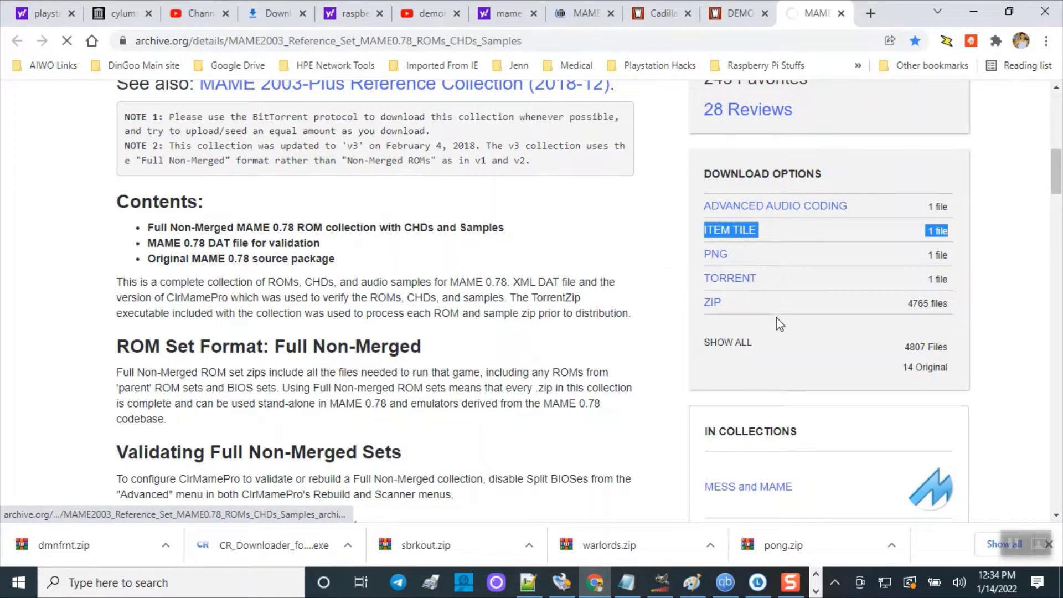
pyautogui.moveTo(739, 282)
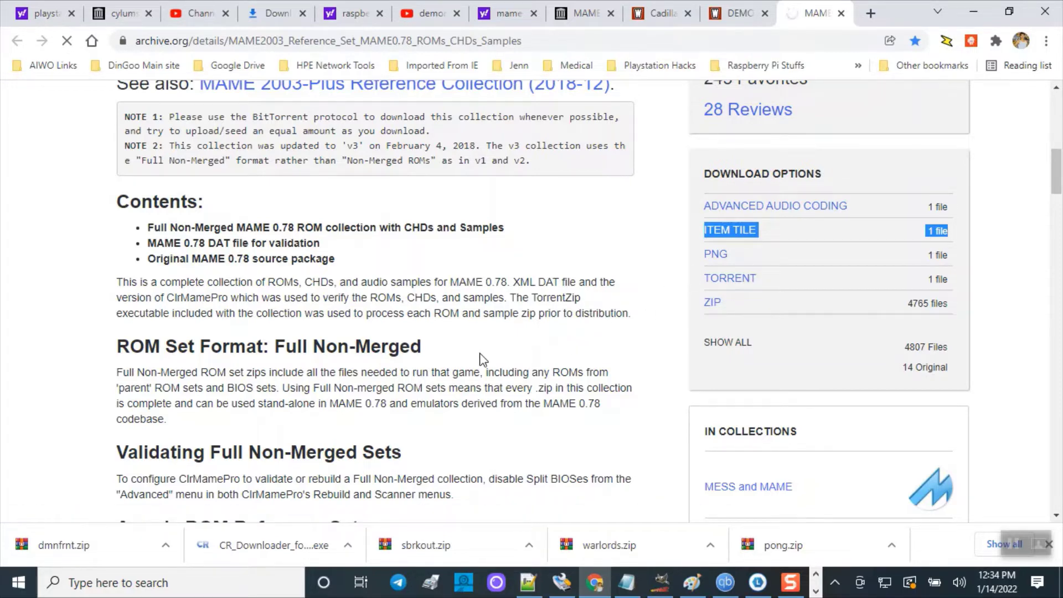
pyautogui.scroll(-2, 479, 359)
pyautogui.scroll(2, 479, 358)
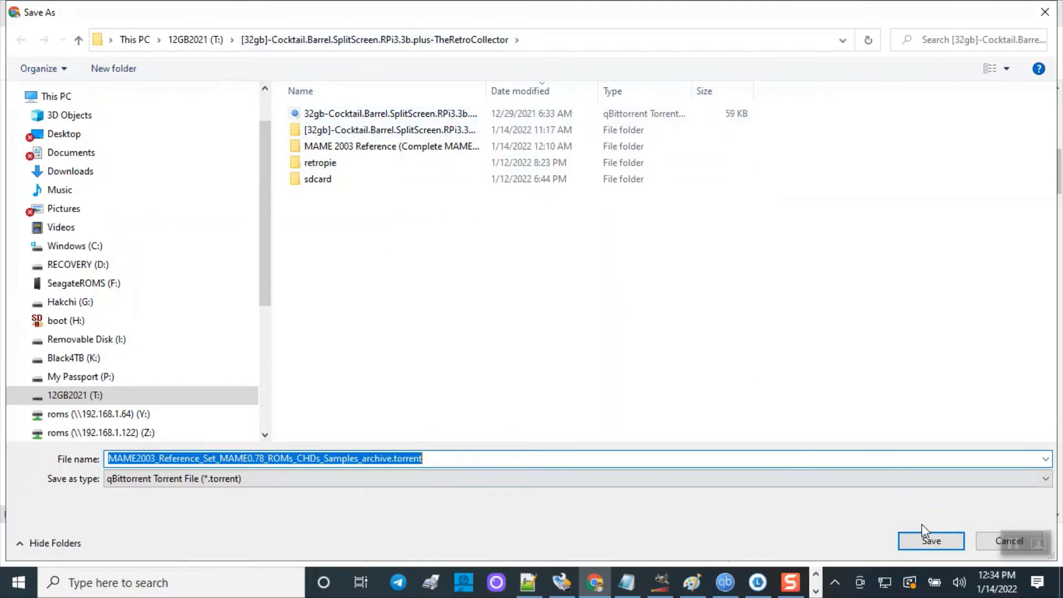
pyautogui.click(932, 543)
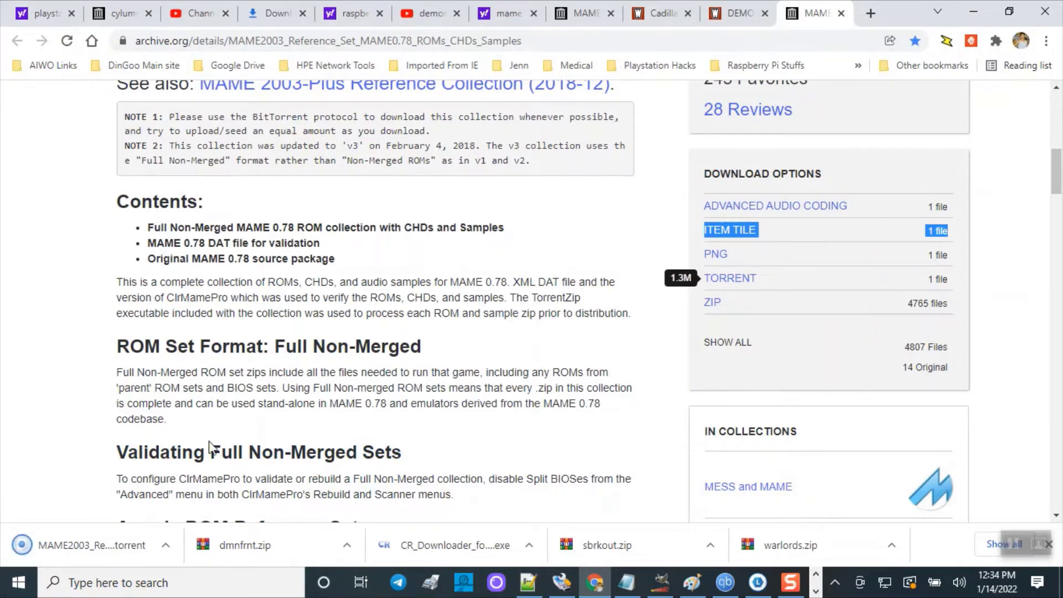
# - Open the downloaded torrent in qBittorrent, browse its save path to the MAME 2003 Reference (Complete MAME 0.78) folder on drive T:, and cancel adding it
pyautogui.click(91, 553)
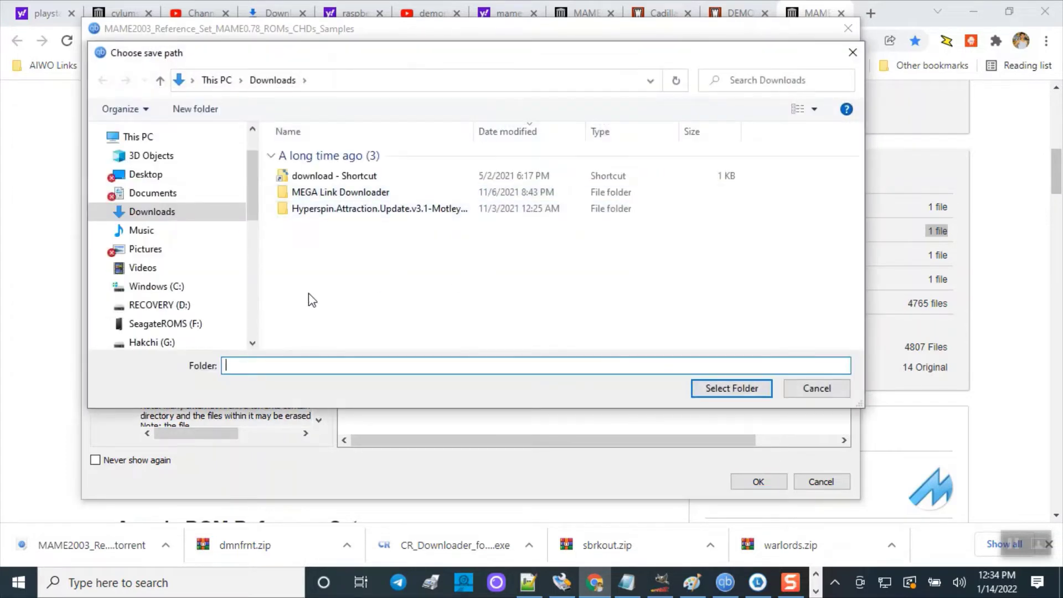
pyautogui.click(253, 344)
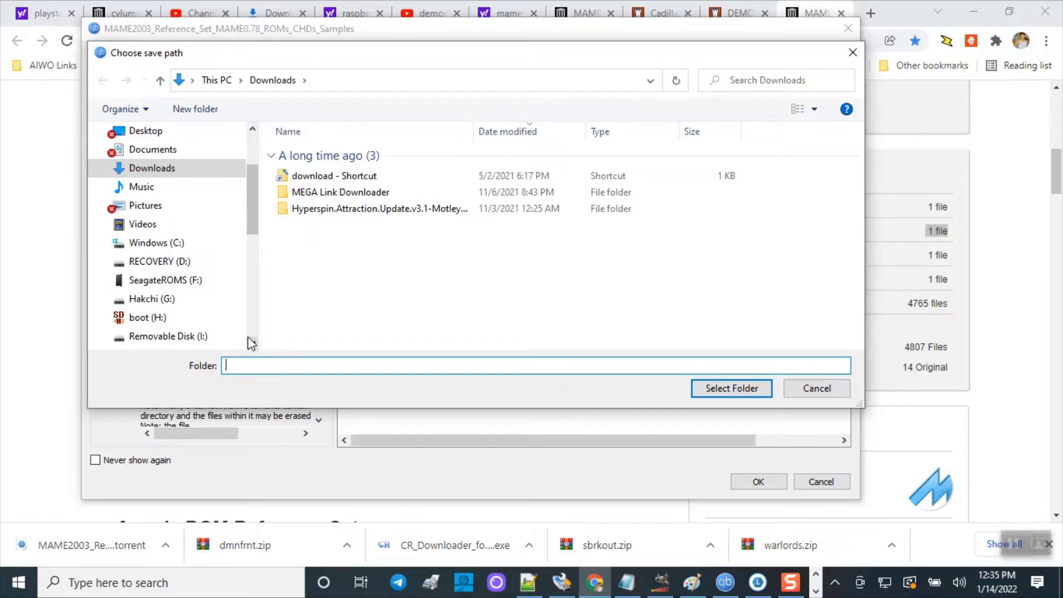
pyautogui.click(253, 343)
pyautogui.click(253, 343)
pyautogui.click(253, 343)
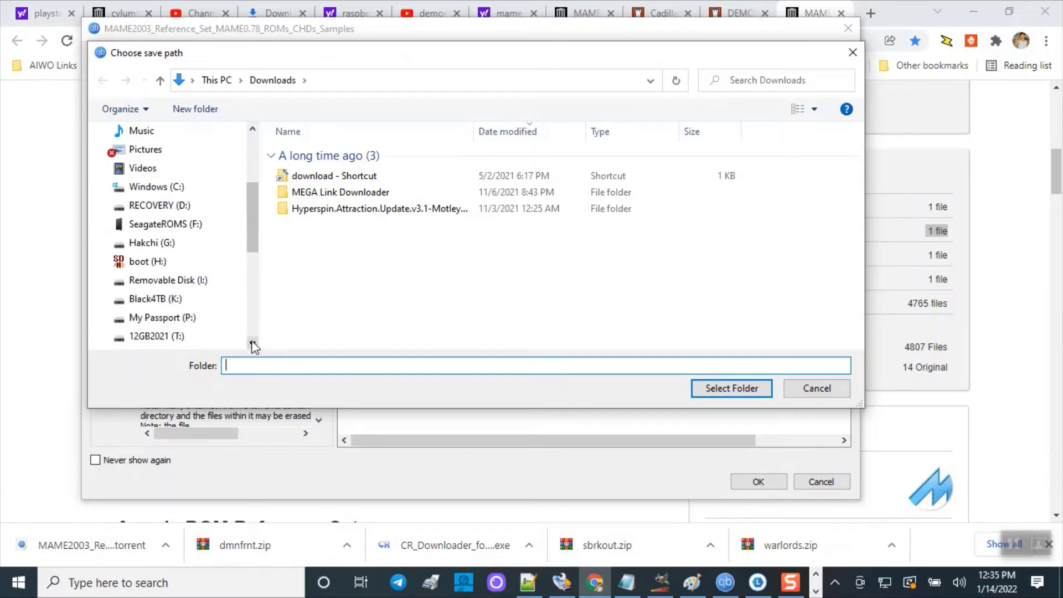
pyautogui.click(174, 338)
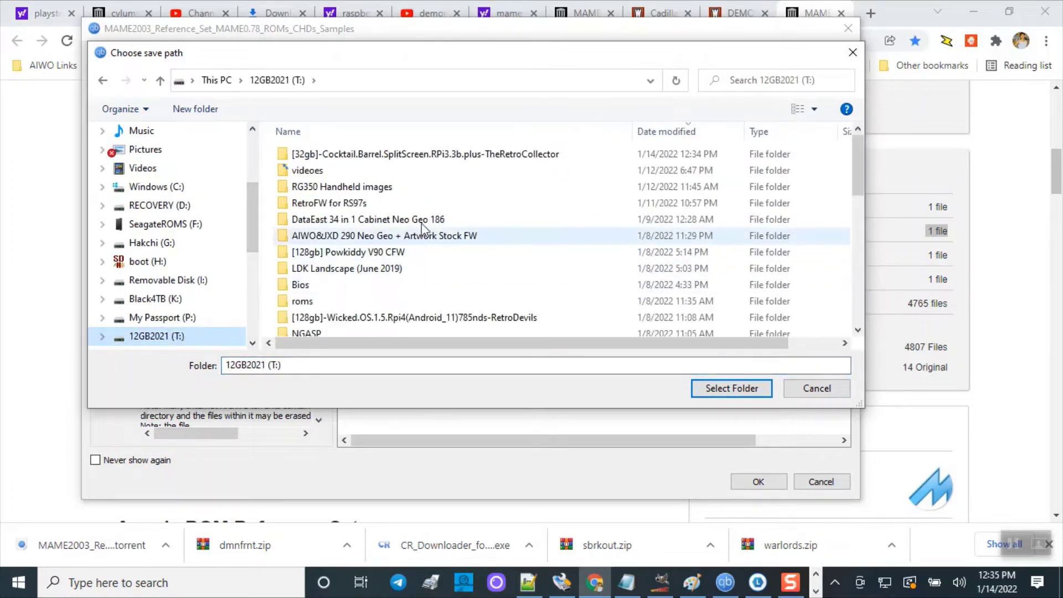
pyautogui.doubleClick(351, 153)
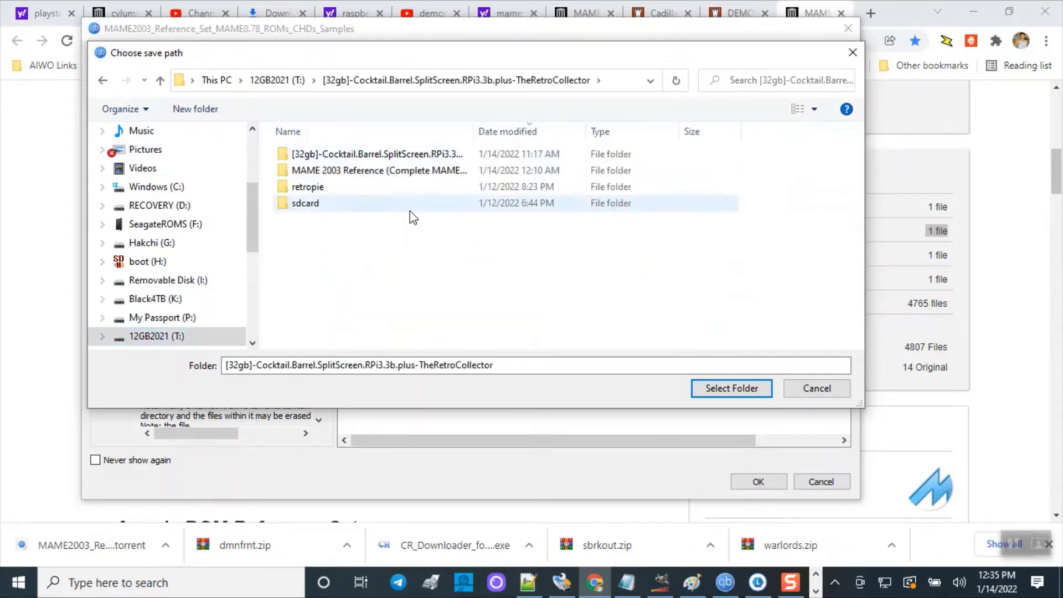
pyautogui.doubleClick(361, 172)
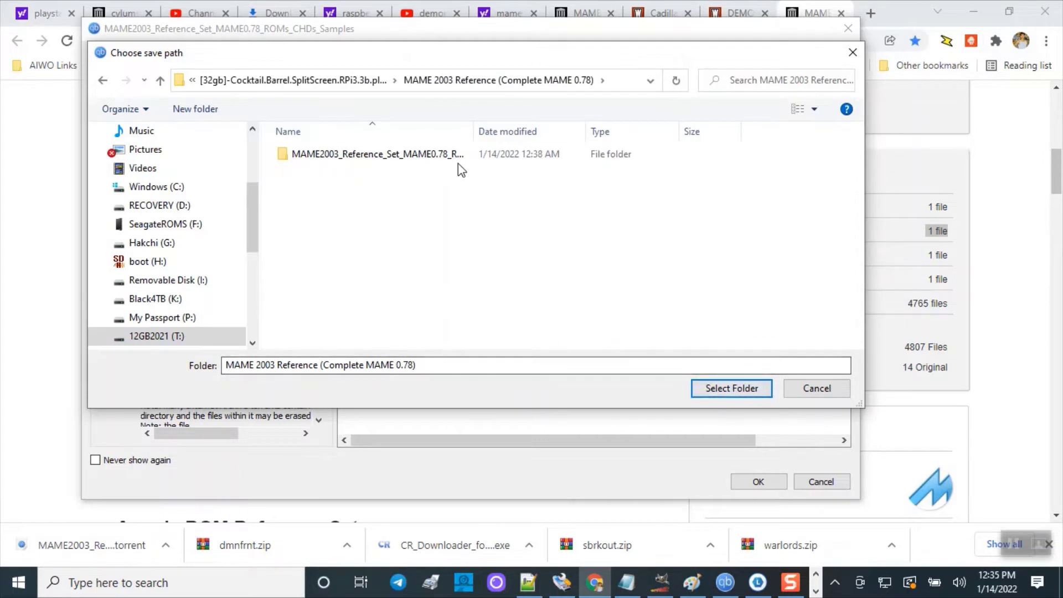
pyautogui.moveTo(474, 131); pyautogui.dragTo(578, 131)
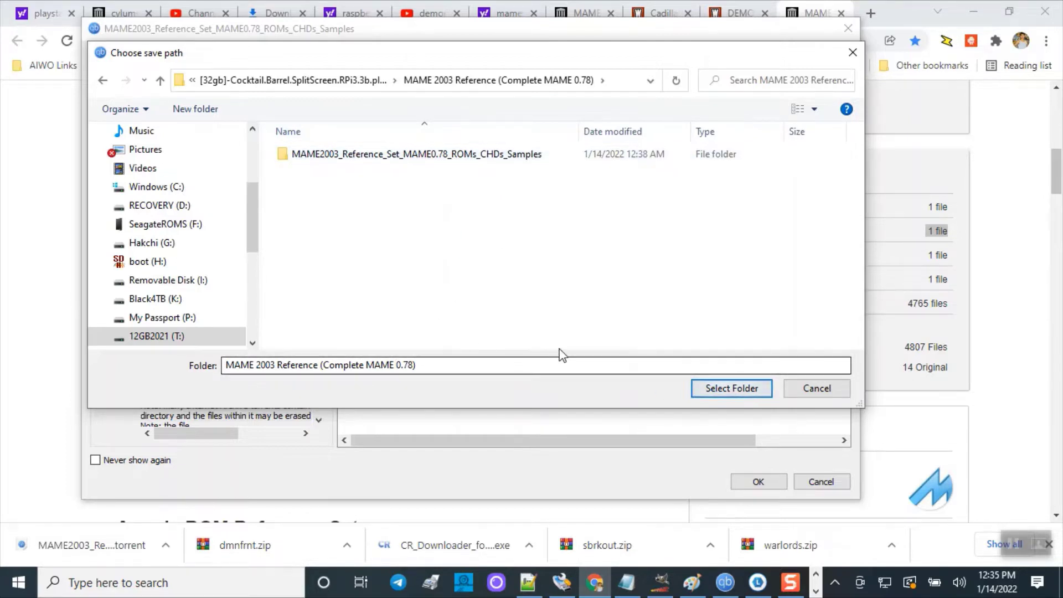
pyautogui.click(808, 390)
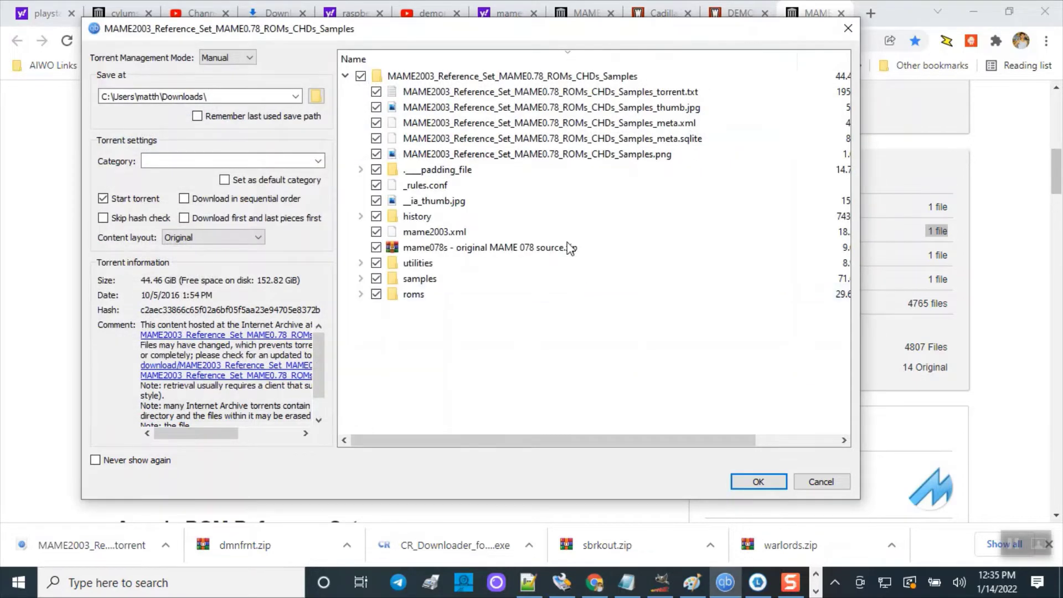
pyautogui.click(825, 484)
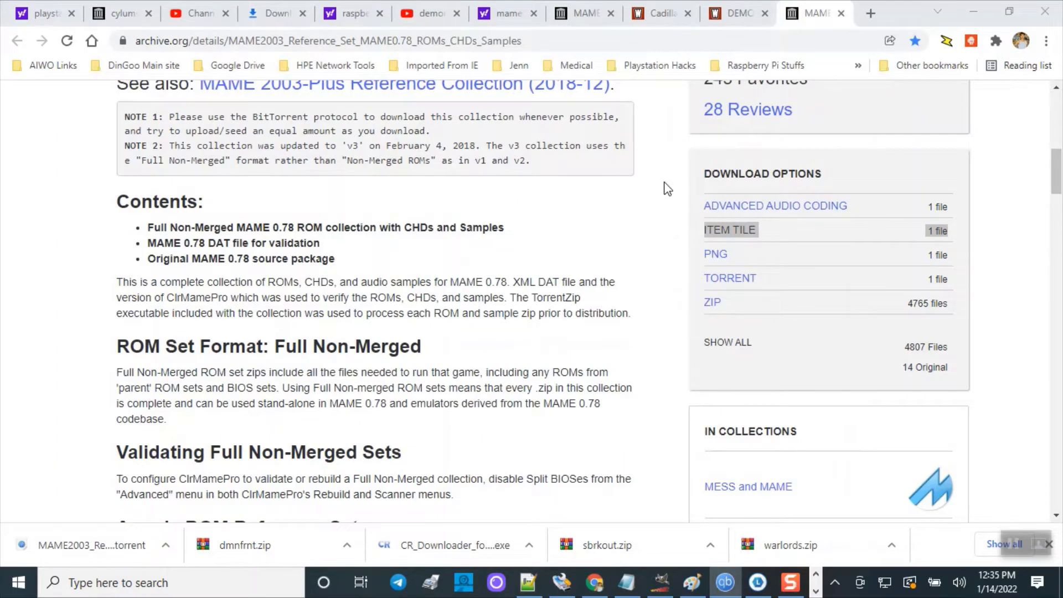
# - Switch to File Explorer and open the roms folder of the downloaded MAME2003_Reference_Set inside MAME 2003 Reference (Complete MAME 0.78) on drive T:
pyautogui.click(973, 9)
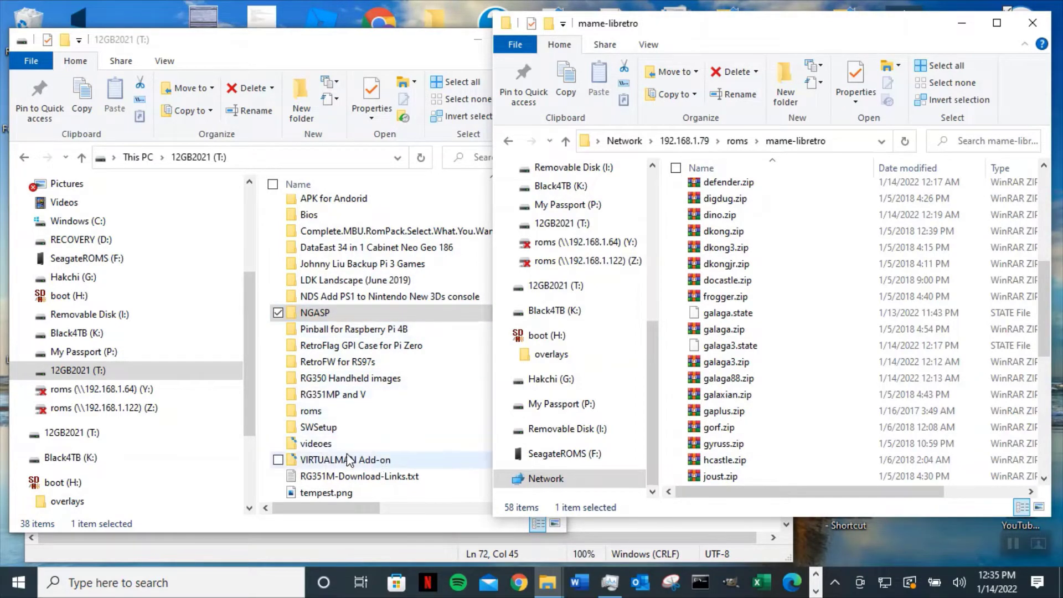
pyautogui.scroll(3, 368, 353)
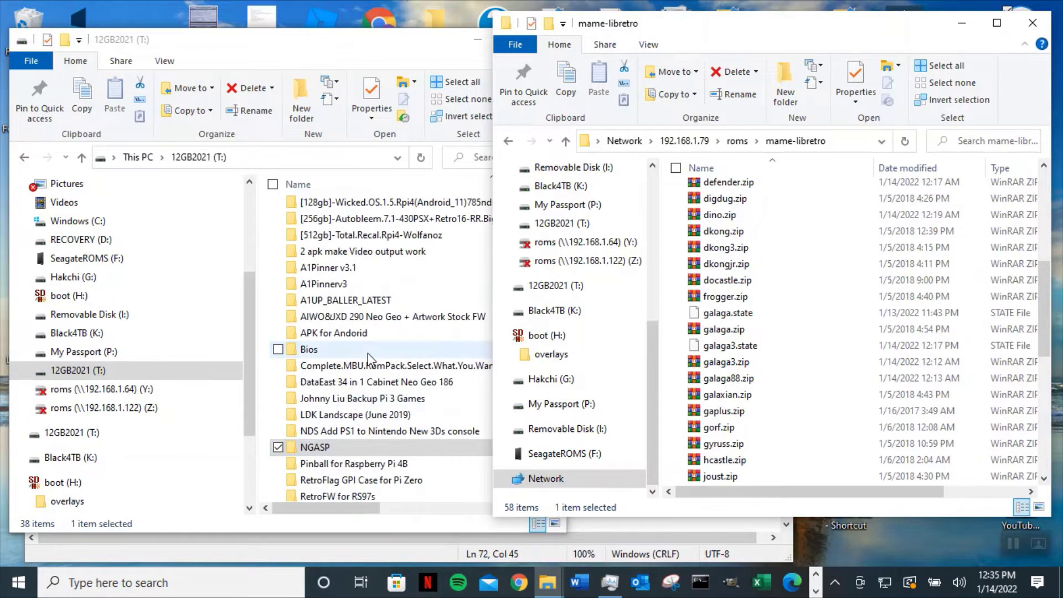
pyautogui.scroll(4, 376, 266)
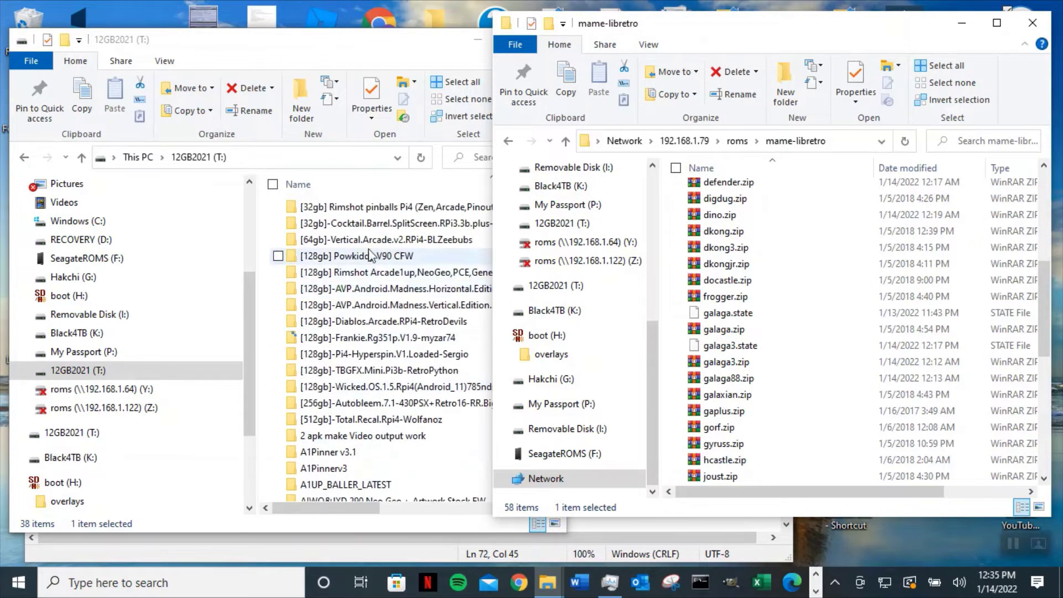
pyautogui.doubleClick(310, 223)
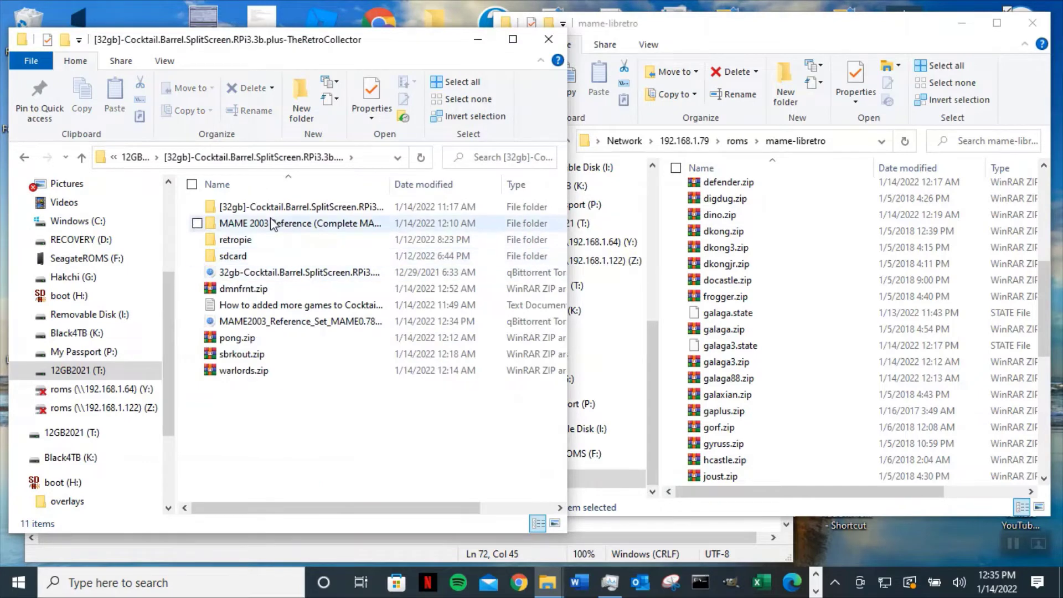
pyautogui.doubleClick(334, 227)
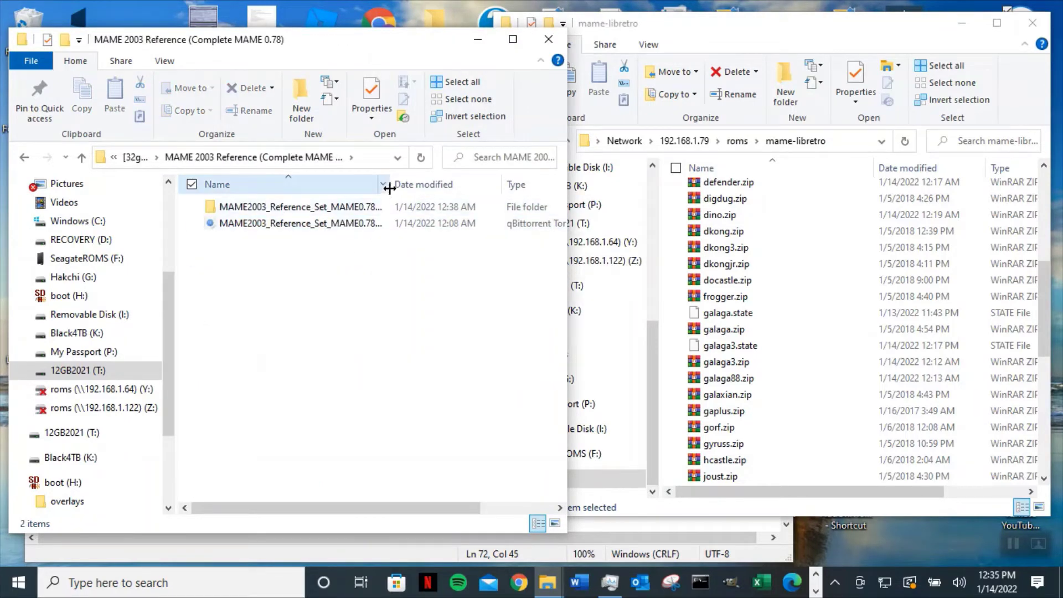
pyautogui.moveTo(388, 184); pyautogui.dragTo(515, 184)
pyautogui.doubleClick(404, 210)
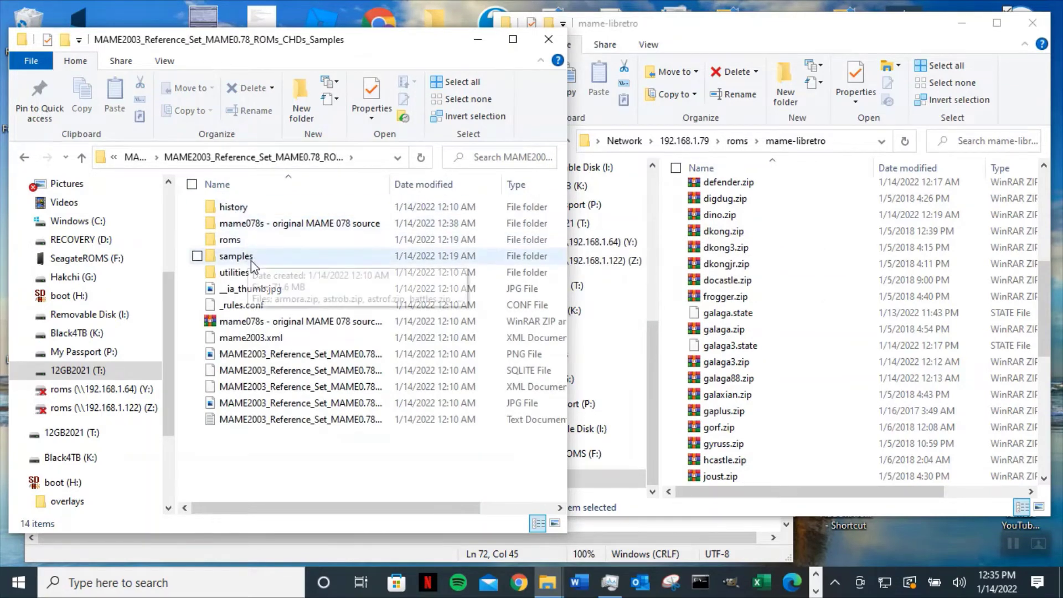
pyautogui.doubleClick(244, 244)
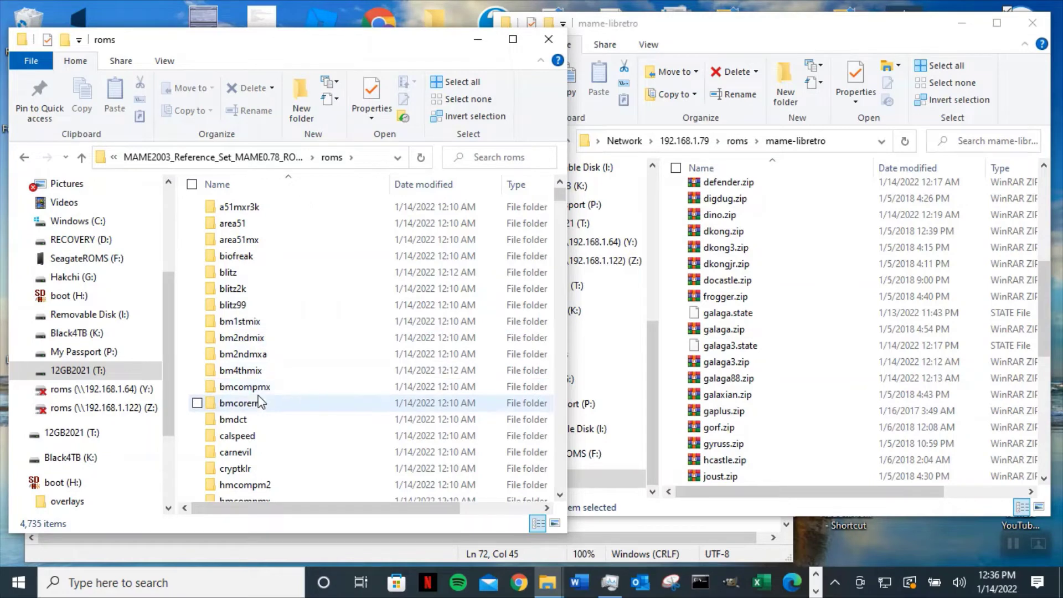
# - Look through the CHD game folders in roms, view the contents of the kinst folder, and return to roms
pyautogui.scroll(-1, 258, 400)
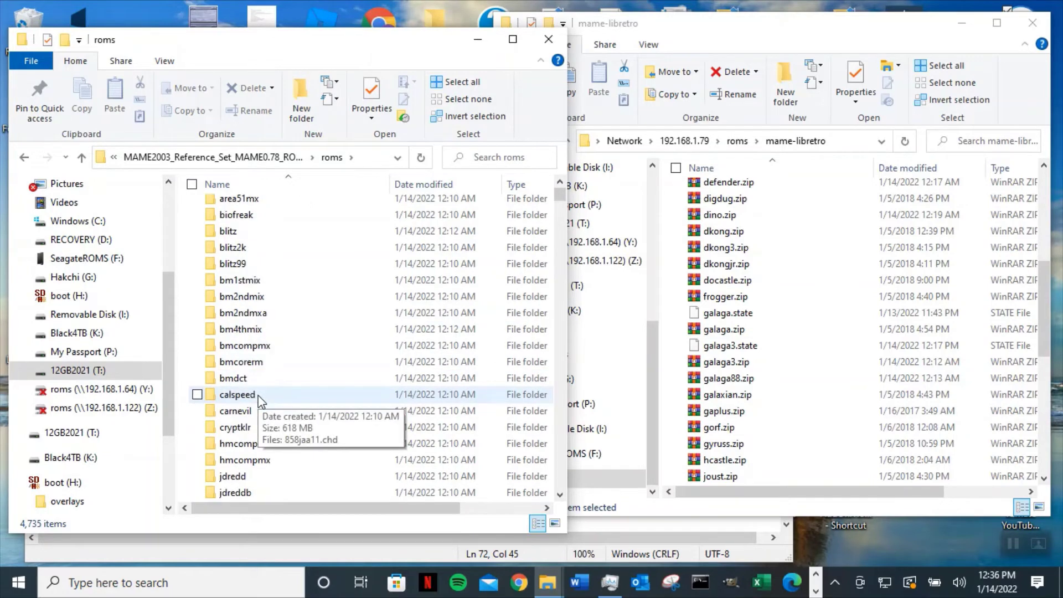
pyautogui.scroll(-2, 313, 448)
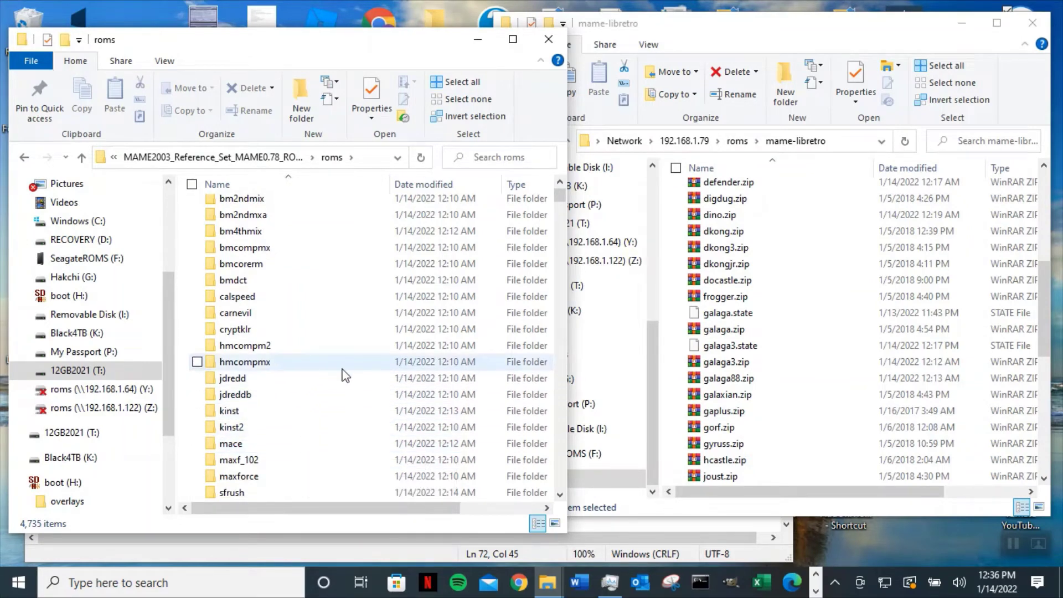
pyautogui.moveTo(297, 386)
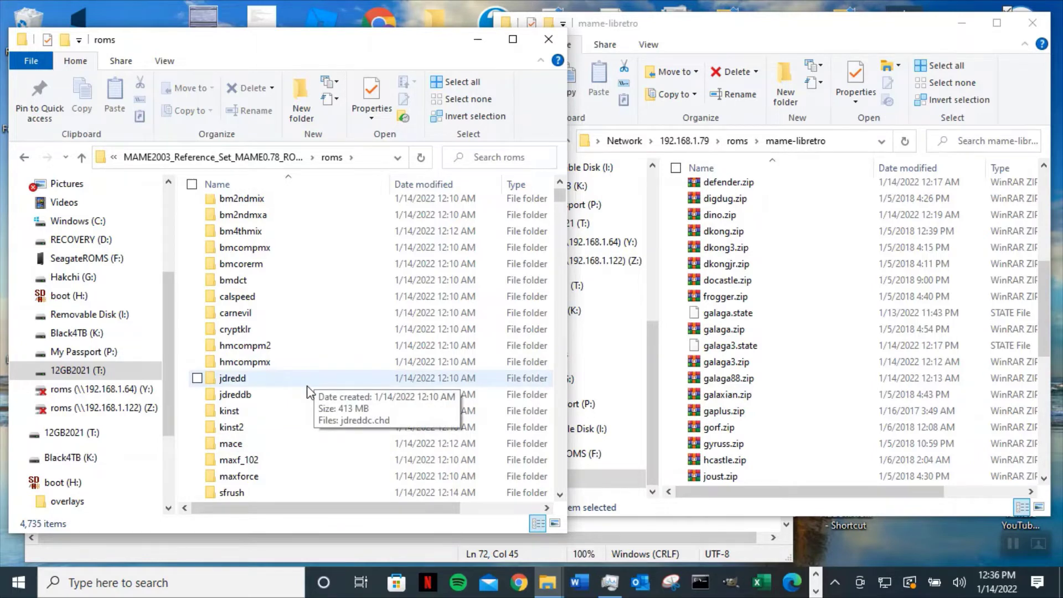
pyautogui.scroll(-1, 307, 390)
pyautogui.click(243, 364)
pyautogui.click(262, 377)
pyautogui.doubleClick(249, 361)
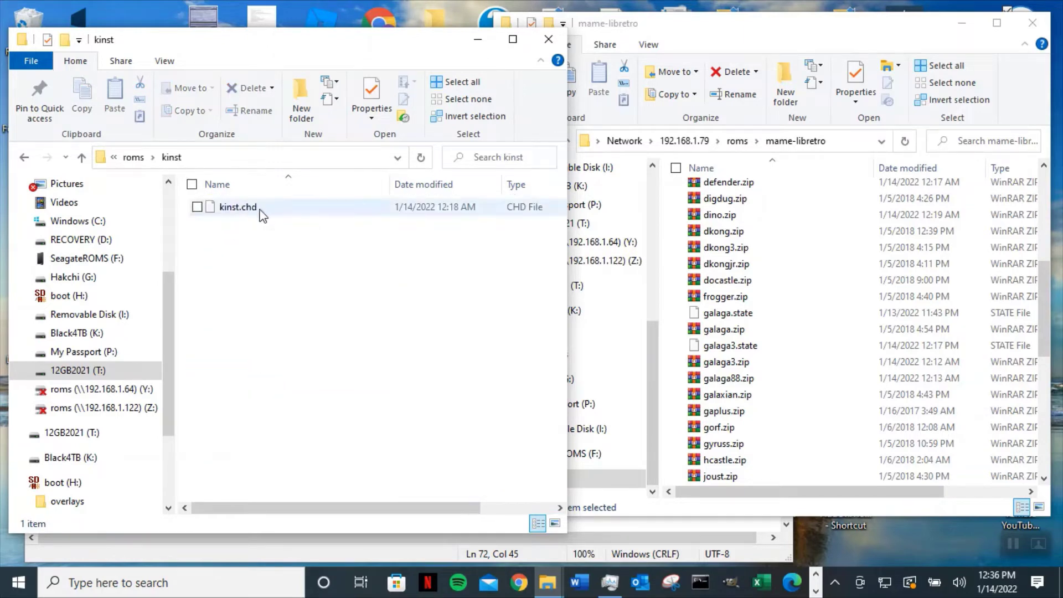
pyautogui.click(80, 159)
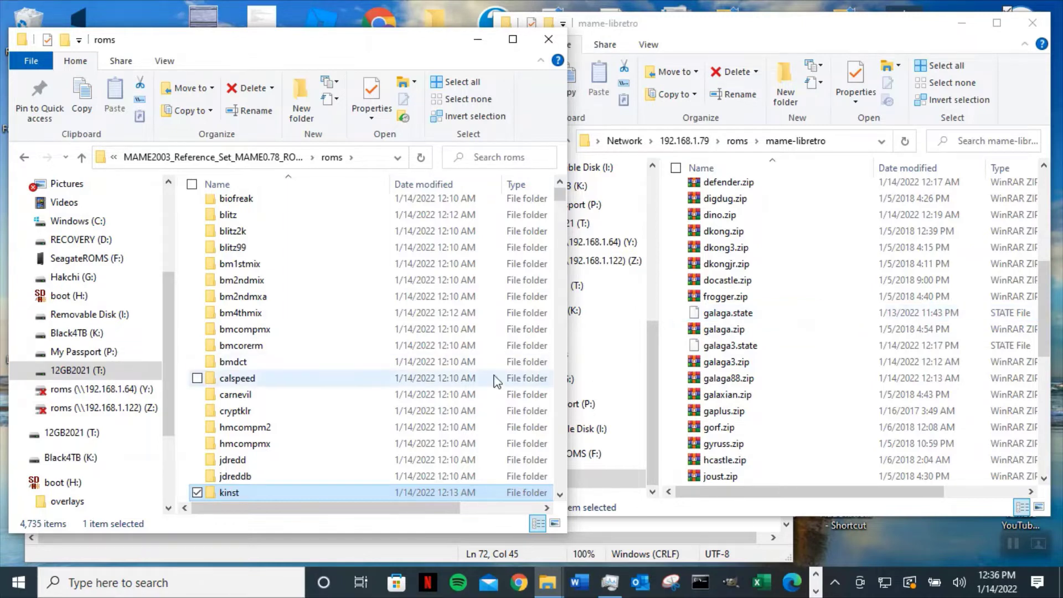
# - Examine the roms folder from its CHD game subfolders through the numerically named ROM zip files
pyautogui.scroll(-2, 355, 418)
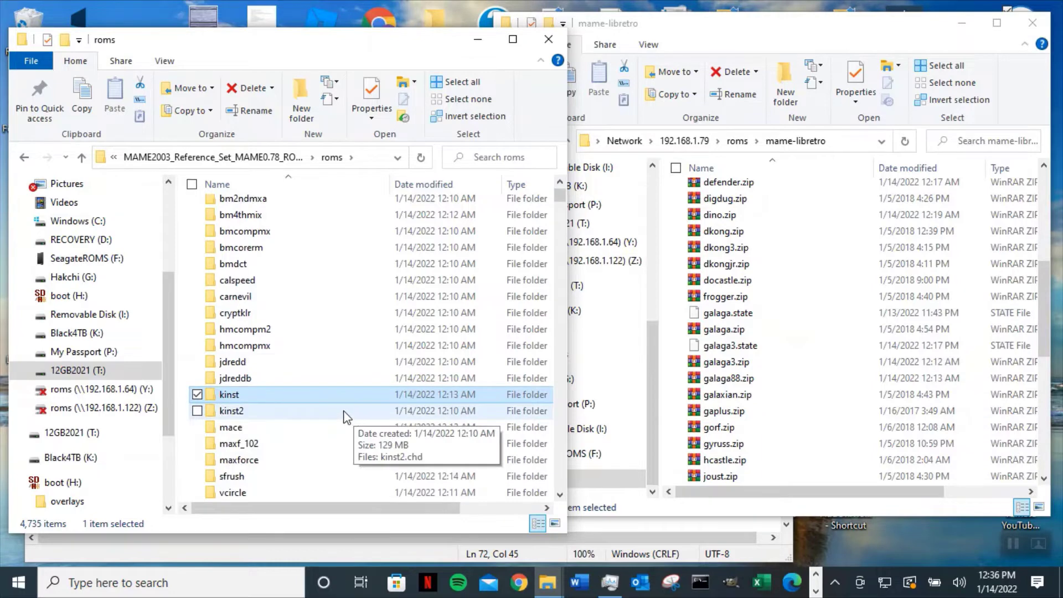
pyautogui.scroll(-2, 320, 420)
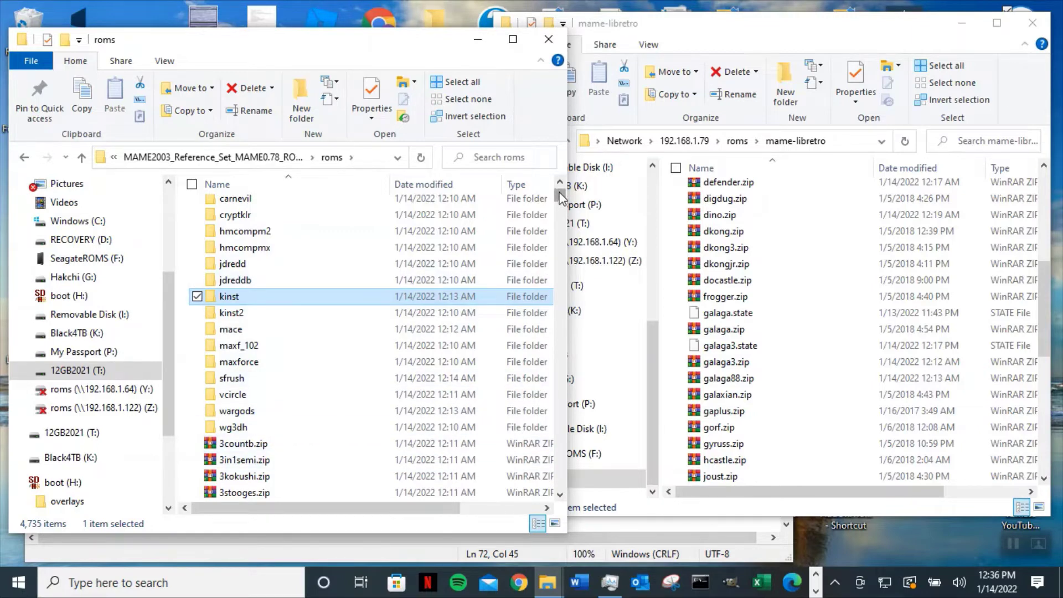
pyautogui.moveTo(560, 197); pyautogui.dragTo(561, 189)
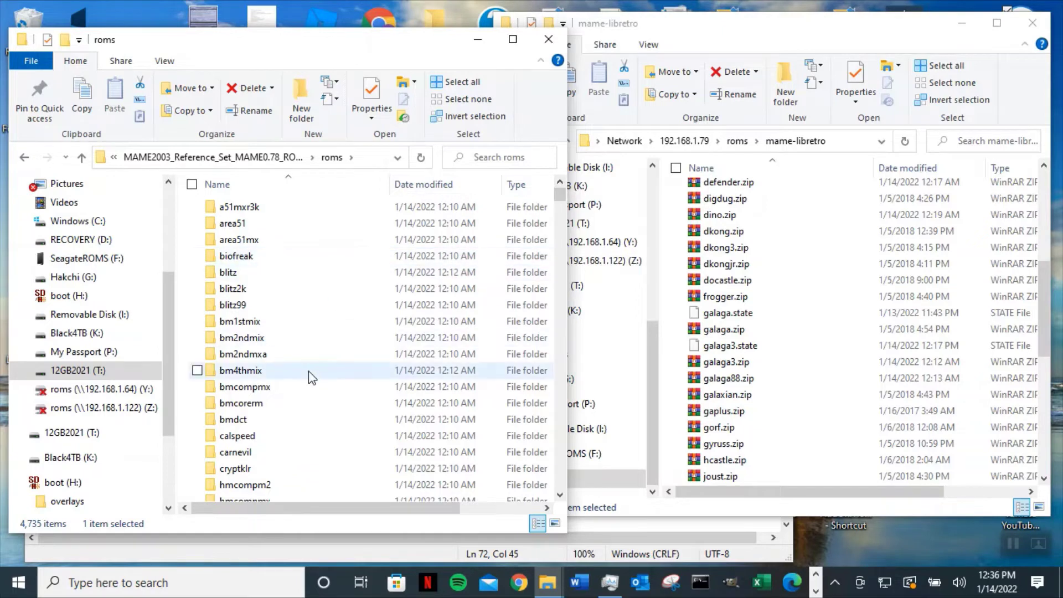
pyautogui.scroll(-2, 283, 445)
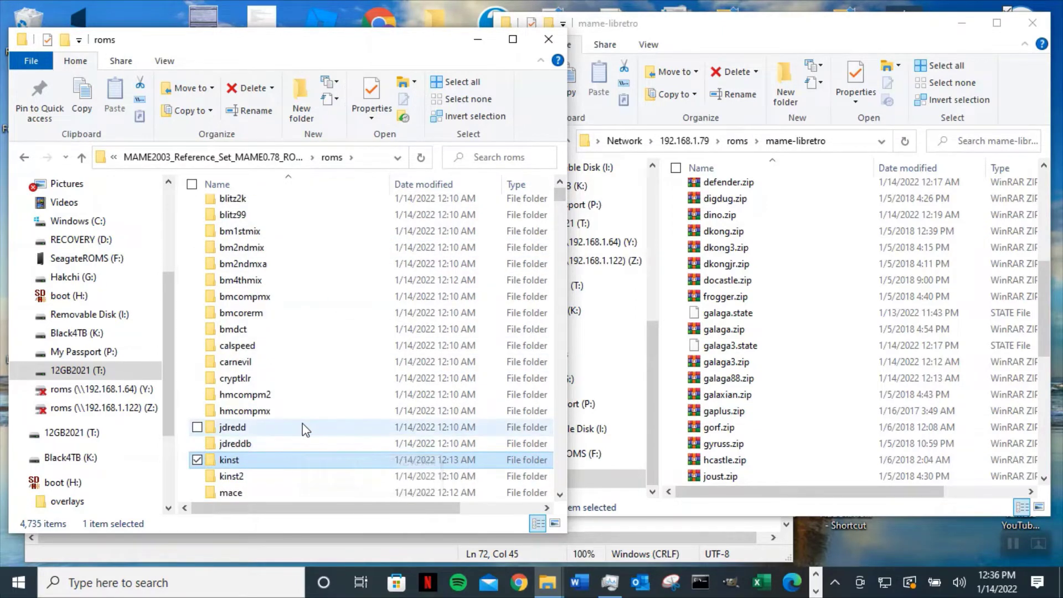
pyautogui.scroll(-5, 299, 437)
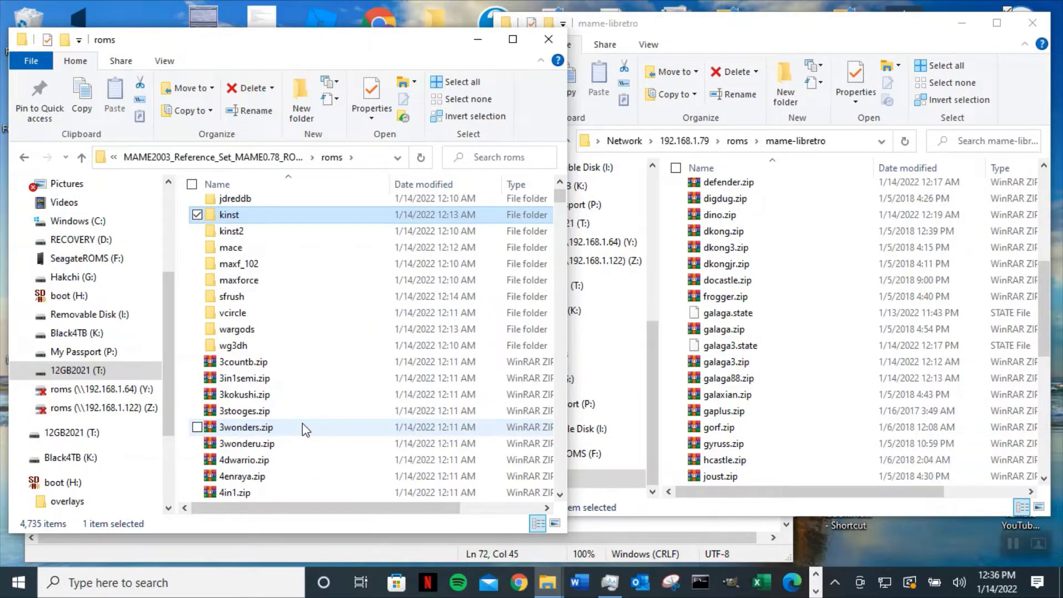
pyautogui.scroll(-3, 303, 427)
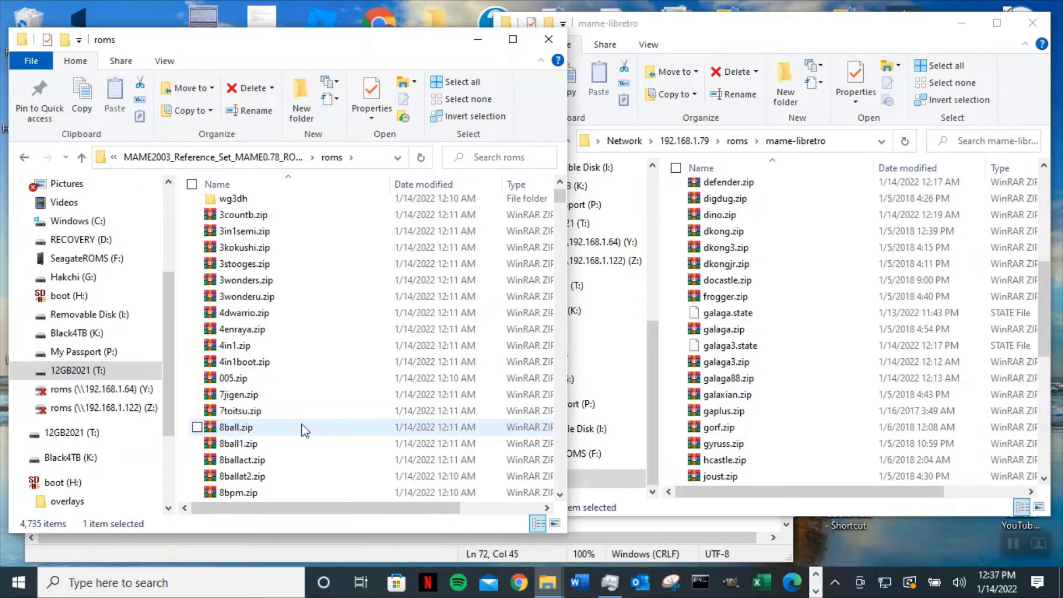
pyautogui.scroll(-3, 303, 431)
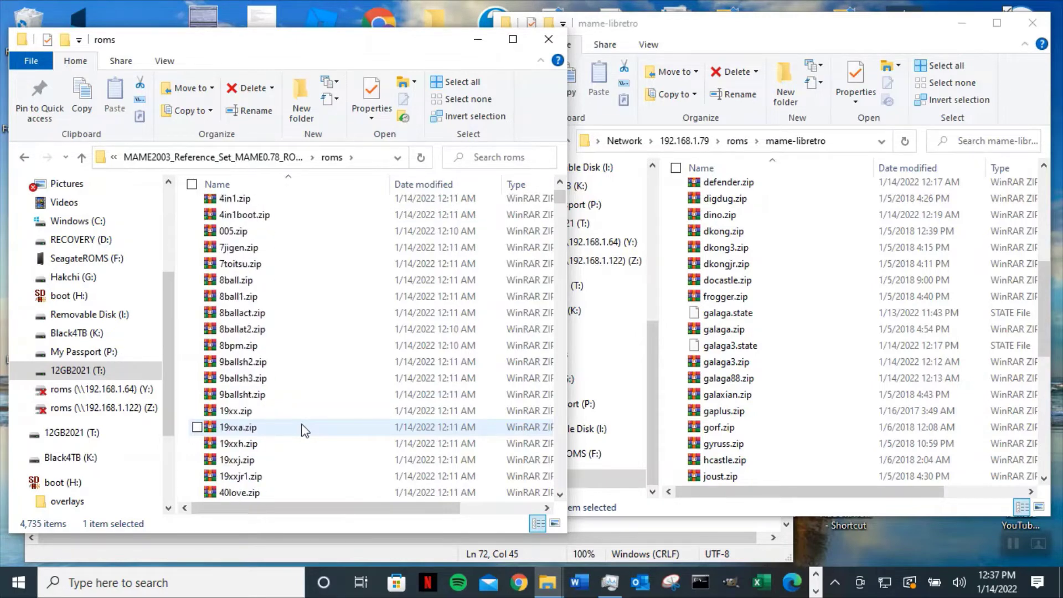
pyautogui.scroll(-3, 303, 431)
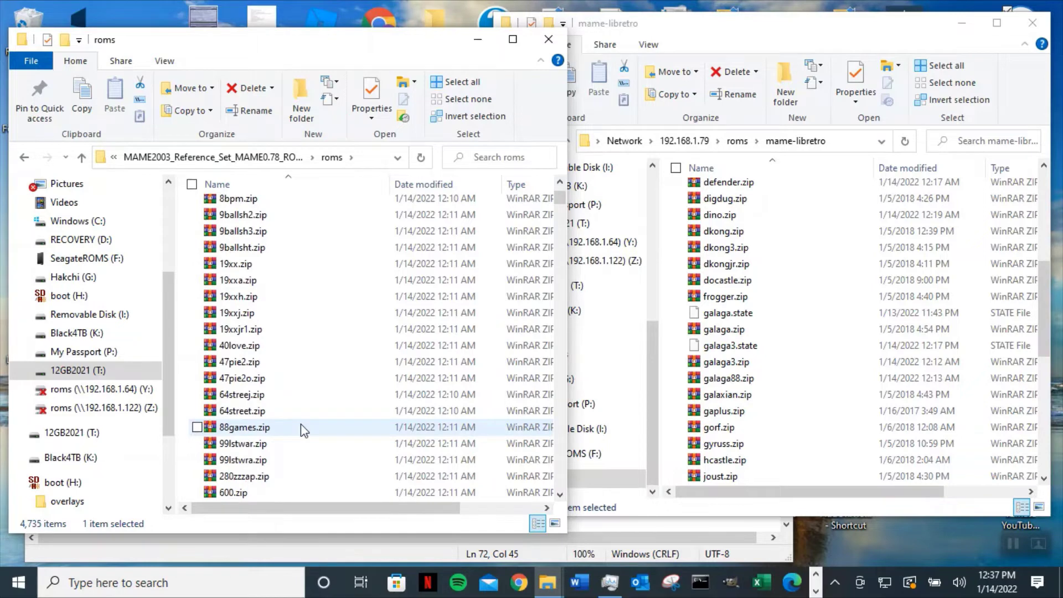
pyautogui.scroll(-1, 305, 401)
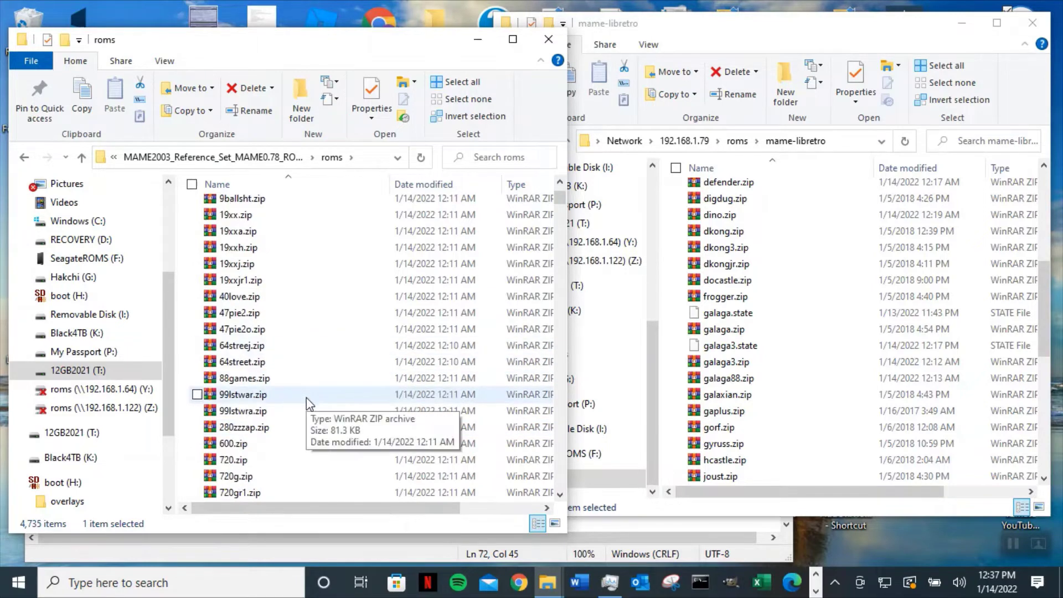
pyautogui.scroll(-7, 308, 403)
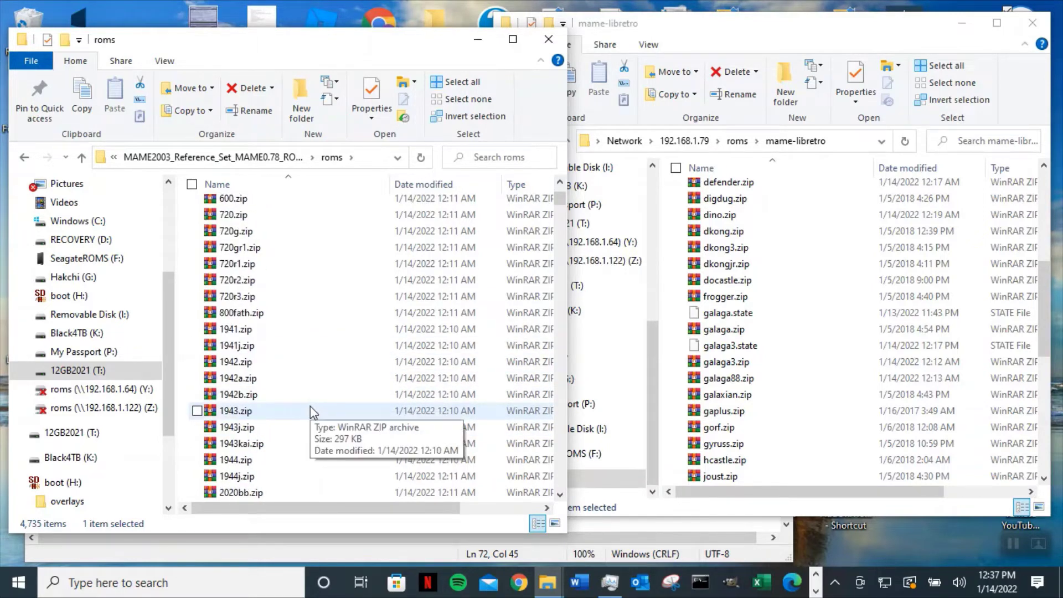
# - Examine the roms folder's zip files from the numeric names through those starting with a, plus the ones starting with m
pyautogui.scroll(-3, 310, 410)
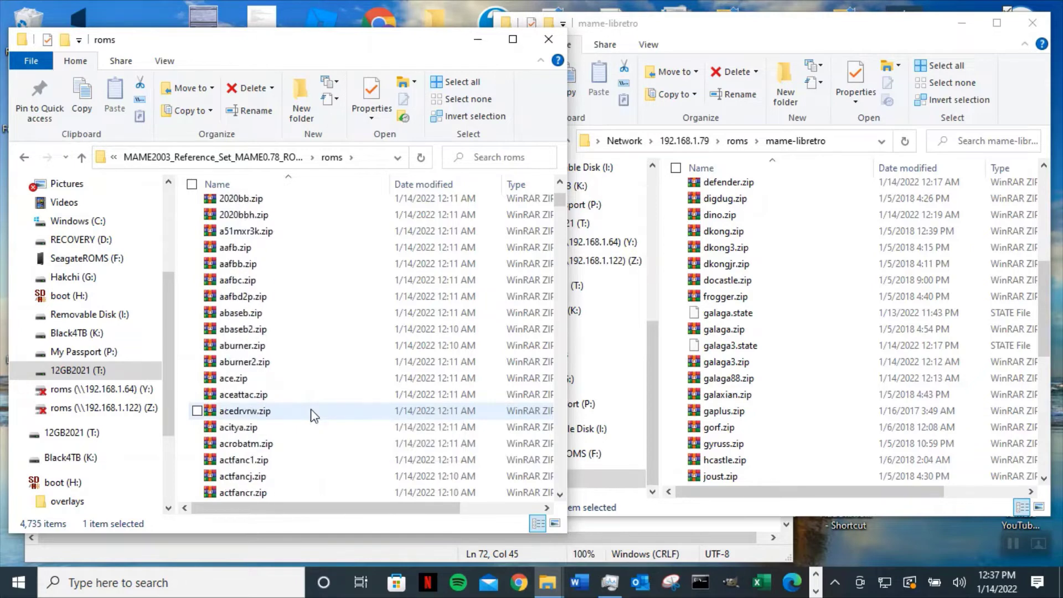
pyautogui.scroll(-1, 314, 416)
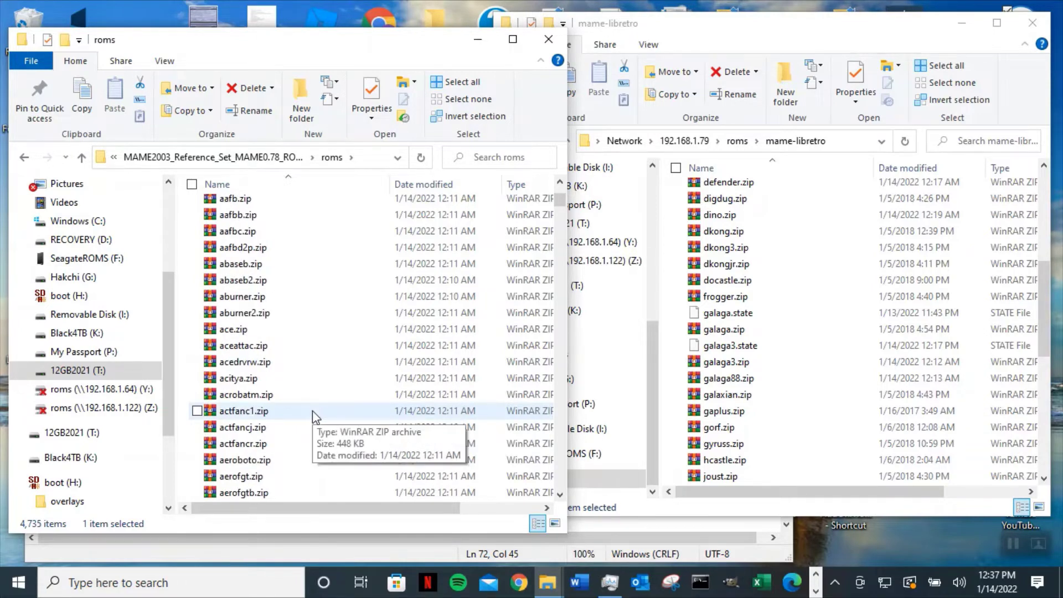
pyautogui.click(313, 417)
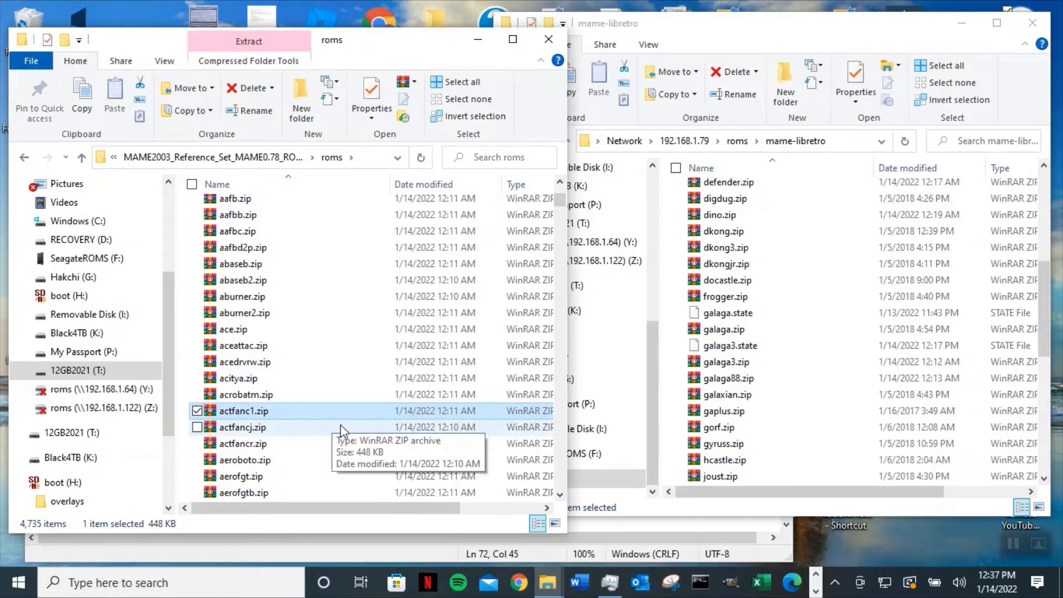
pyautogui.write('m')
pyautogui.press('Down')
pyautogui.press('Down')
pyautogui.press('Down')
pyautogui.press('Down')
pyautogui.press('Down')
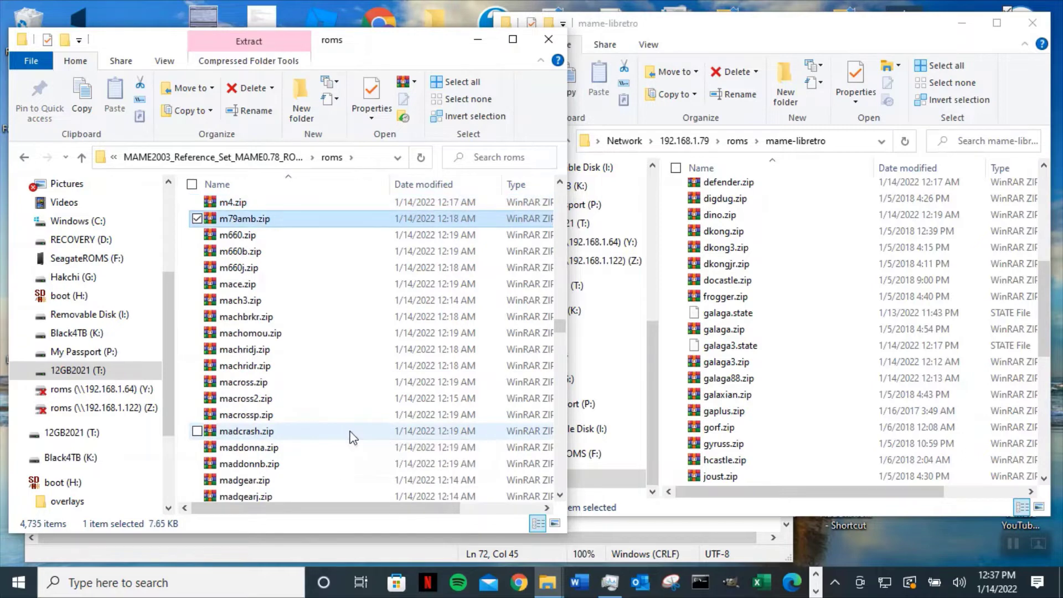
pyautogui.press('Down')
pyautogui.press('Down')
pyautogui.press('Down')
pyautogui.press('Down')
pyautogui.press('Down')
pyautogui.press('Down')
pyautogui.press('Down')
pyautogui.press('Down')
pyautogui.press('Down')
pyautogui.press('Down')
pyautogui.press('Down')
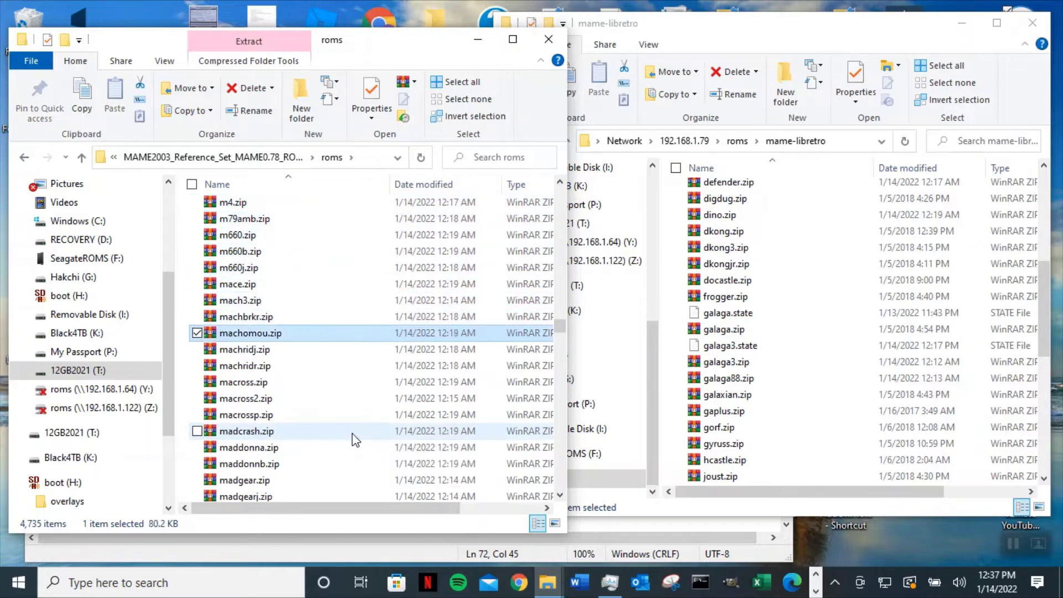
pyautogui.press('Down')
pyautogui.press('Down')
pyautogui.press('Down')
pyautogui.press('Down')
pyautogui.press('Down')
pyautogui.press('Down')
pyautogui.press('Down')
pyautogui.press('Down')
pyautogui.press('Down')
pyautogui.press('Down')
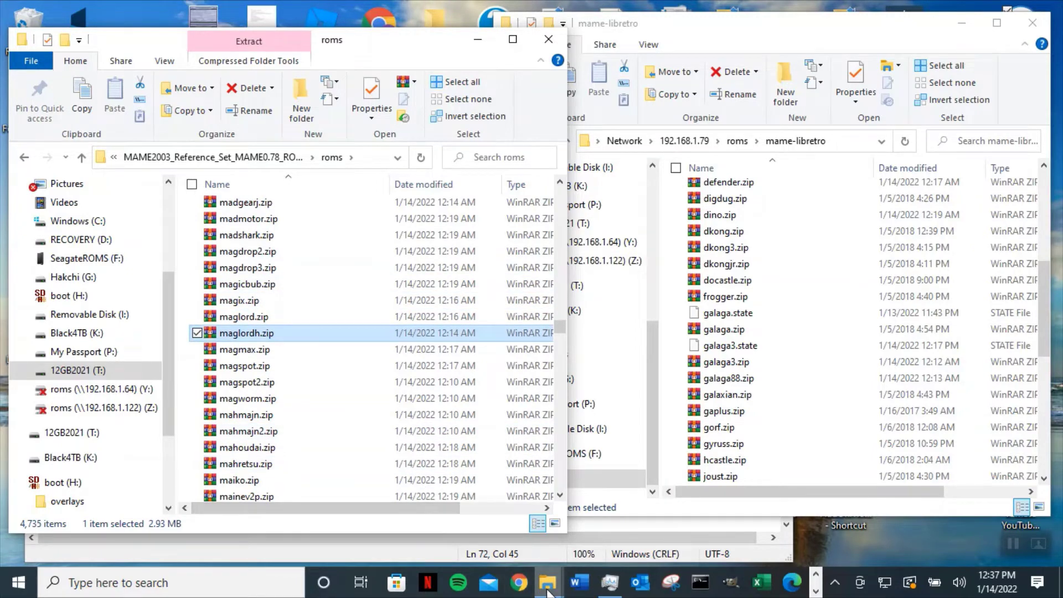
# - Switch to Chrome and, from the Yahoo results page for the MAME 2003 pack, search for "wild wild west mame wowrom"
pyautogui.click(815, 591)
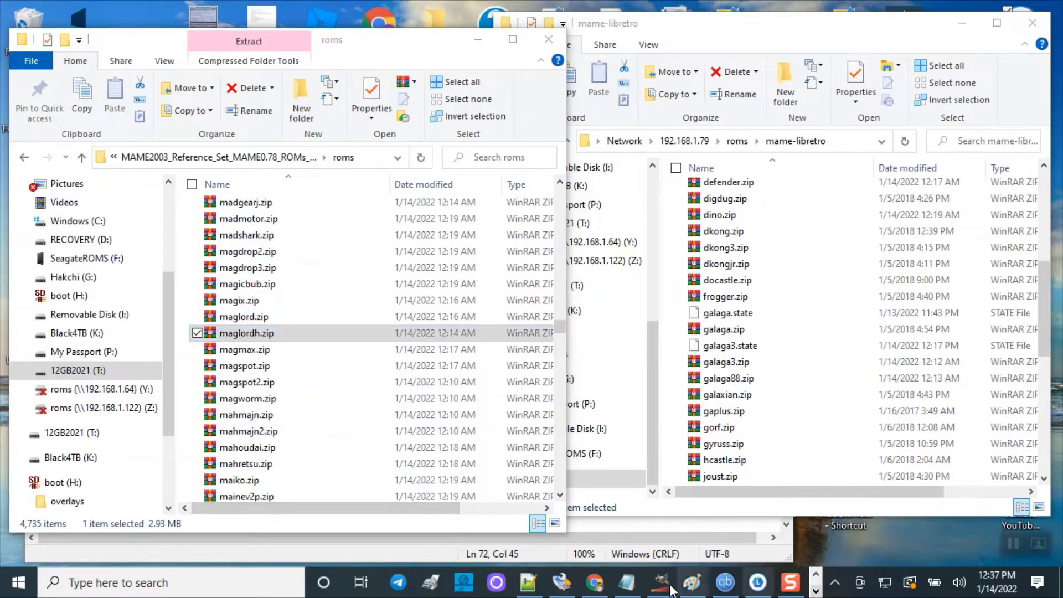
pyautogui.click(594, 582)
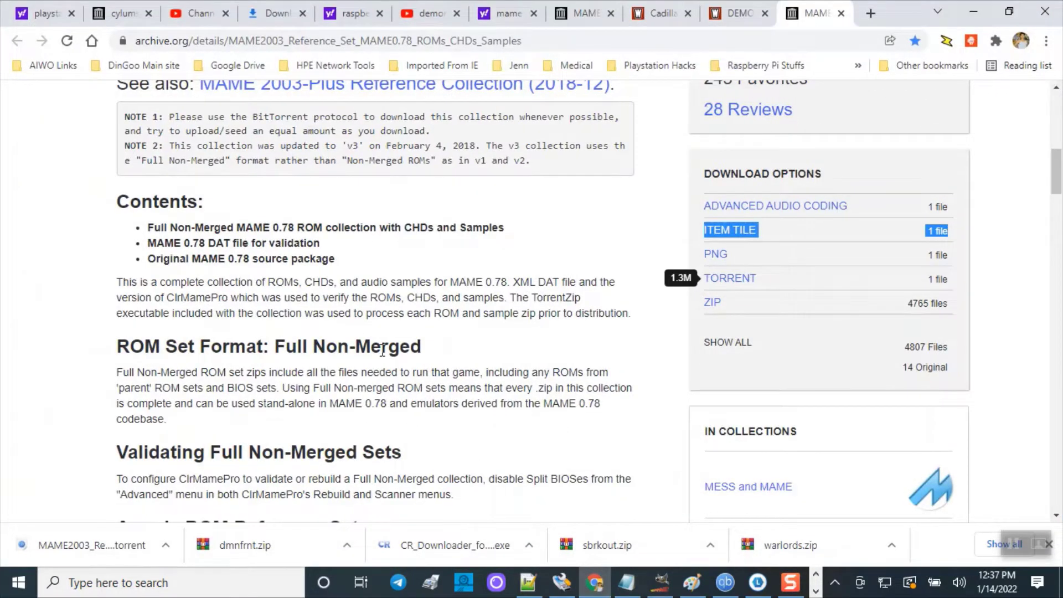
pyautogui.scroll(5, 382, 350)
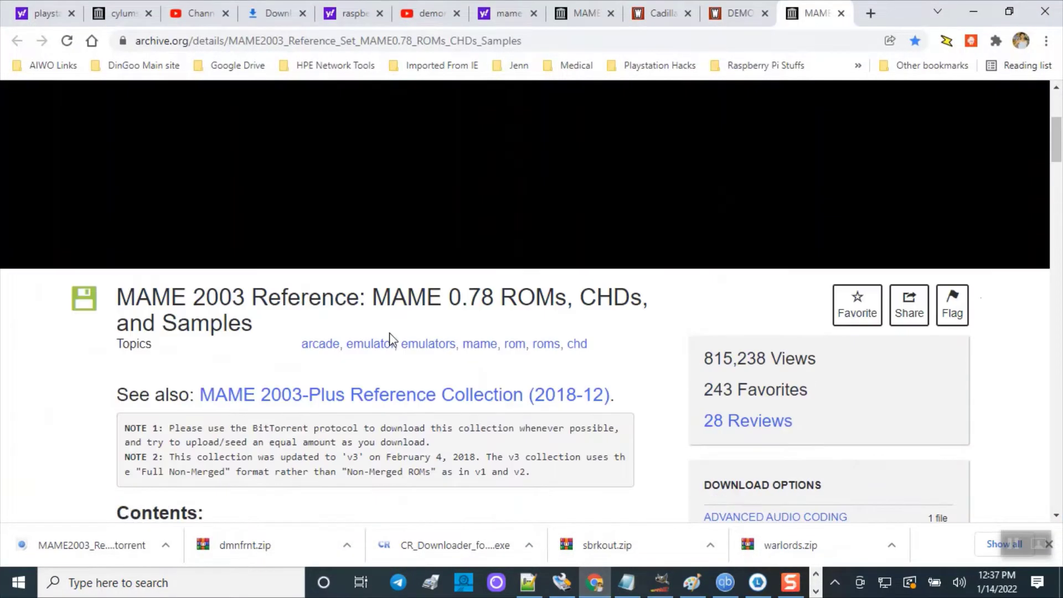
pyautogui.click(516, 16)
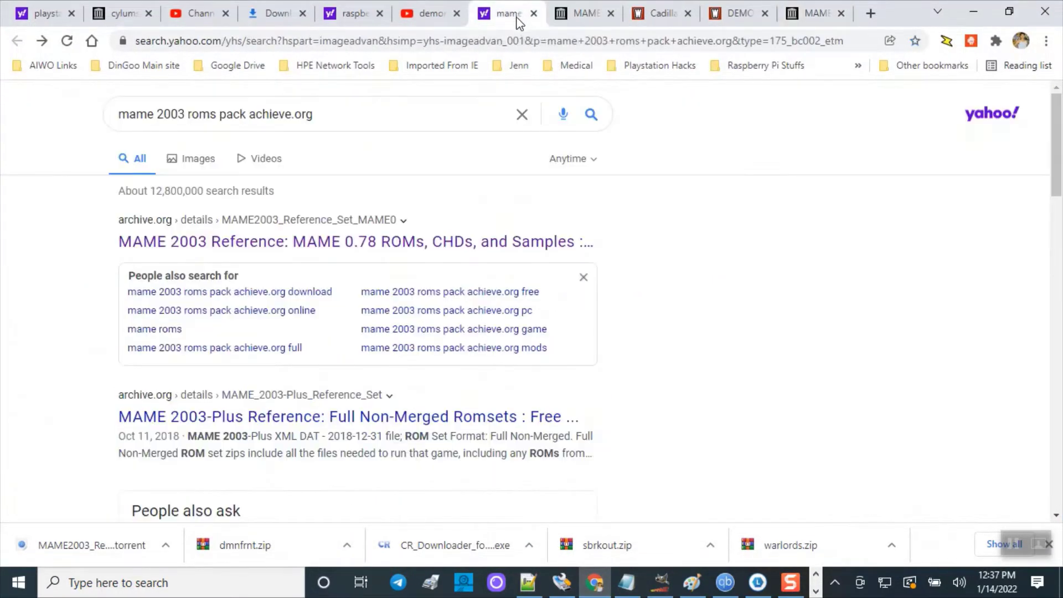
pyautogui.moveTo(314, 115); pyautogui.dragTo(118, 114)
pyautogui.click(308, 115)
pyautogui.moveTo(309, 114); pyautogui.dragTo(124, 111)
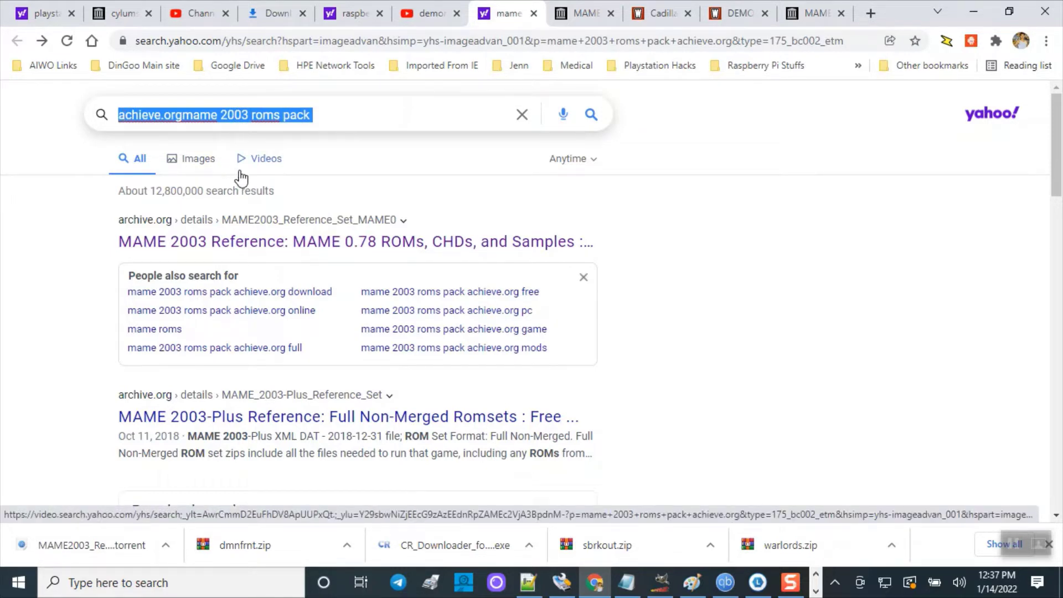
pyautogui.write('wi')
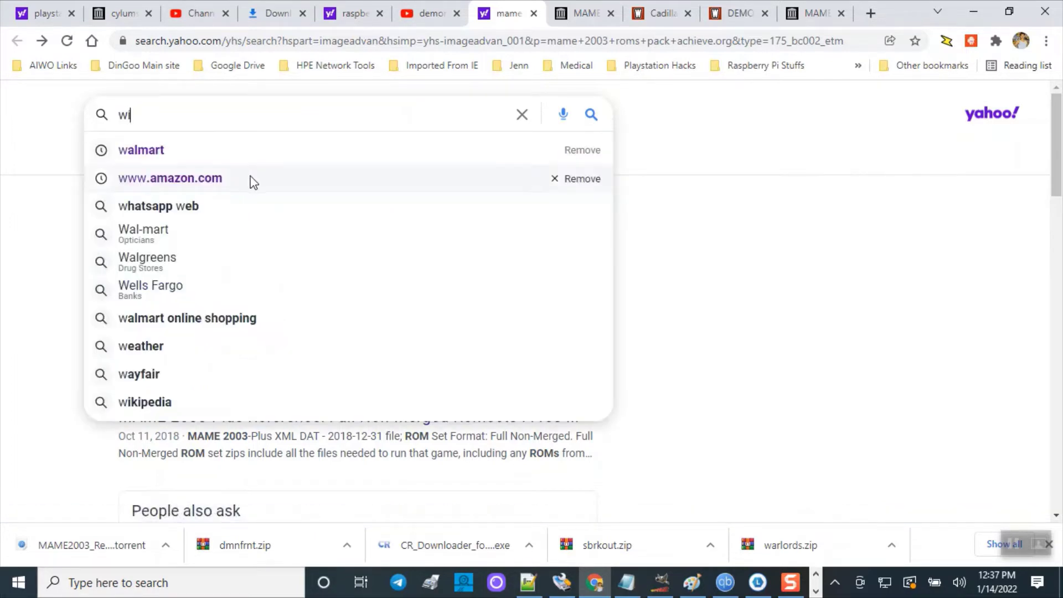
pyautogui.write('ld')
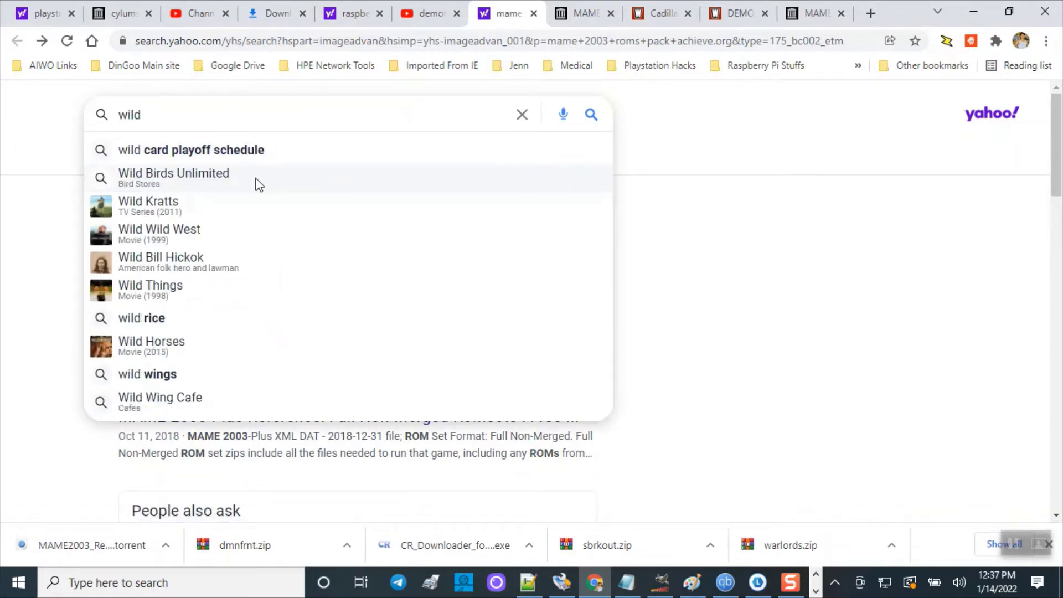
pyautogui.write(' wild')
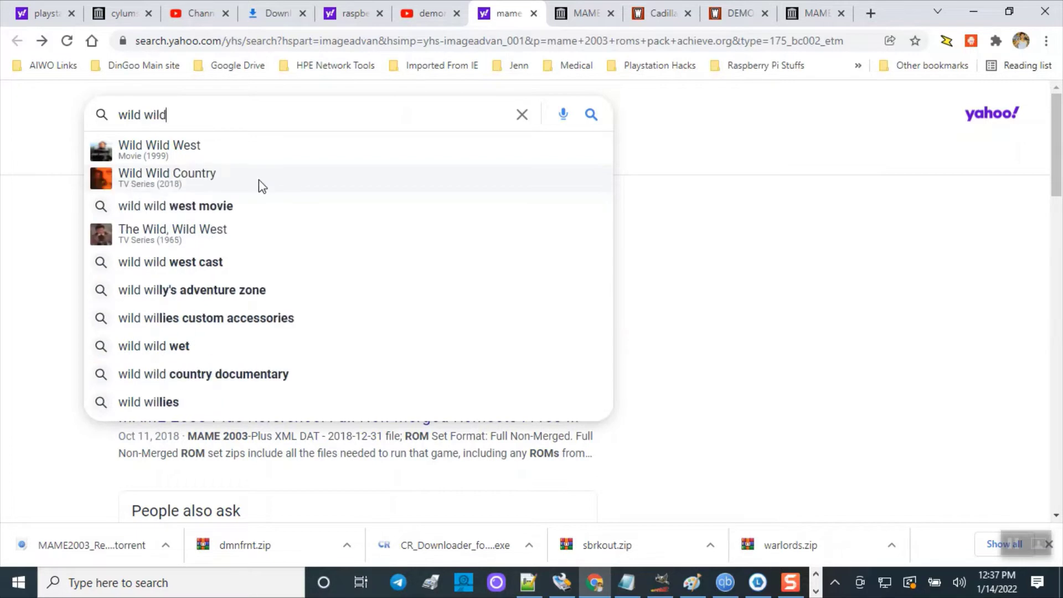
pyautogui.write(' west mm')
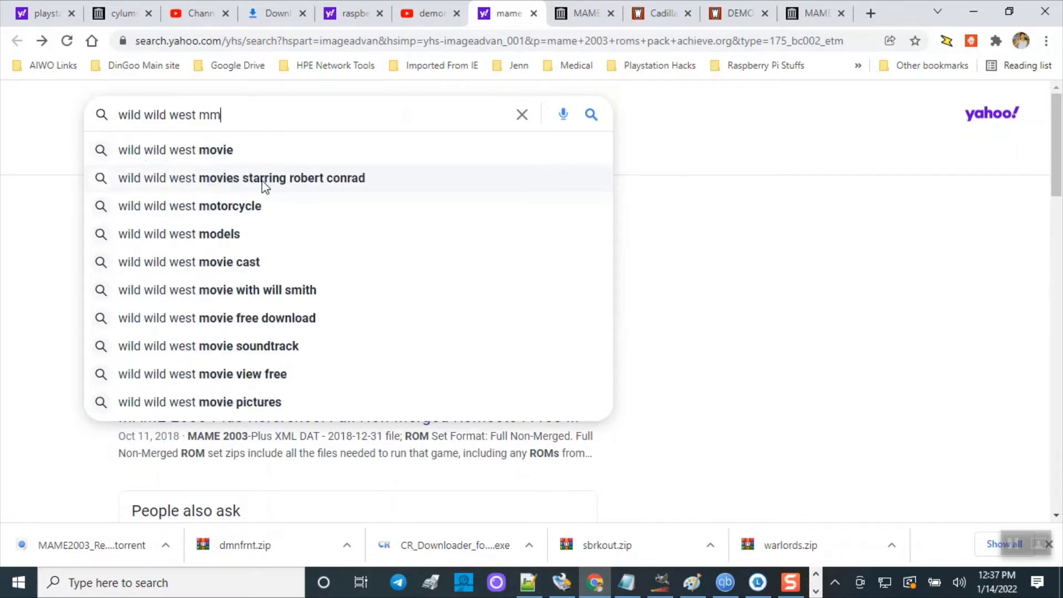
pyautogui.press('BackSpace')
pyautogui.write('ame ')
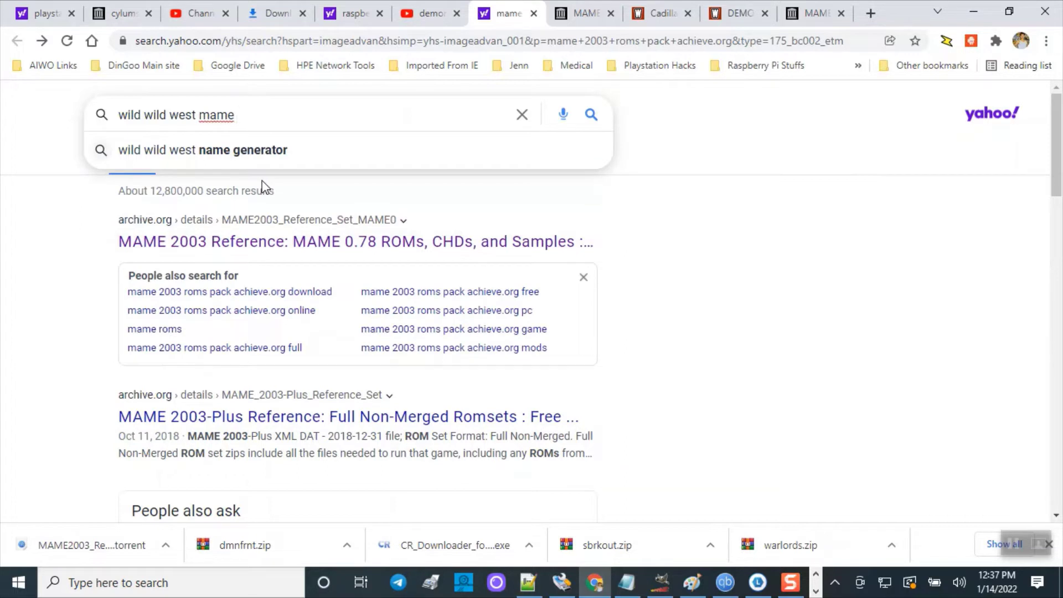
pyautogui.write('wowrom')
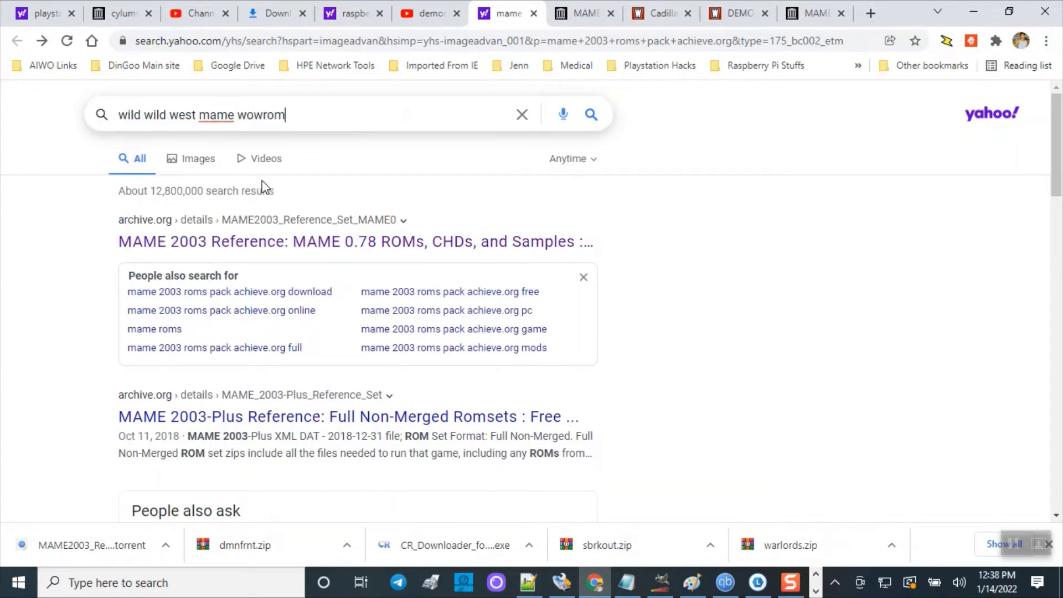
pyautogui.press('Return')
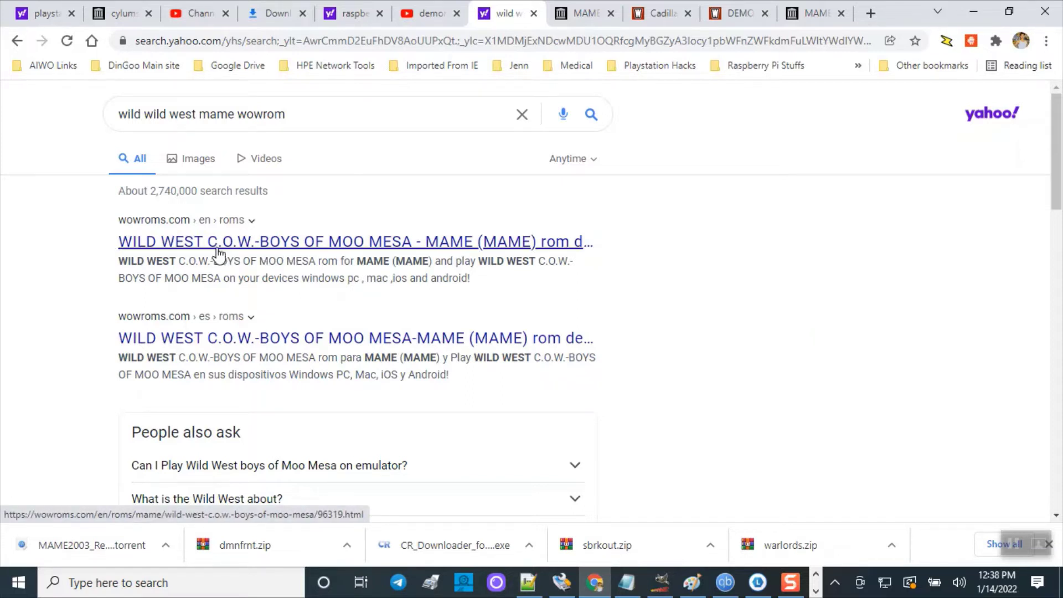
# - Open the English WoWroms result for WILD WEST C.O.W.-BOYS OF MOO MESA, check its ROM file details, and minimize the browser
pyautogui.click(290, 243)
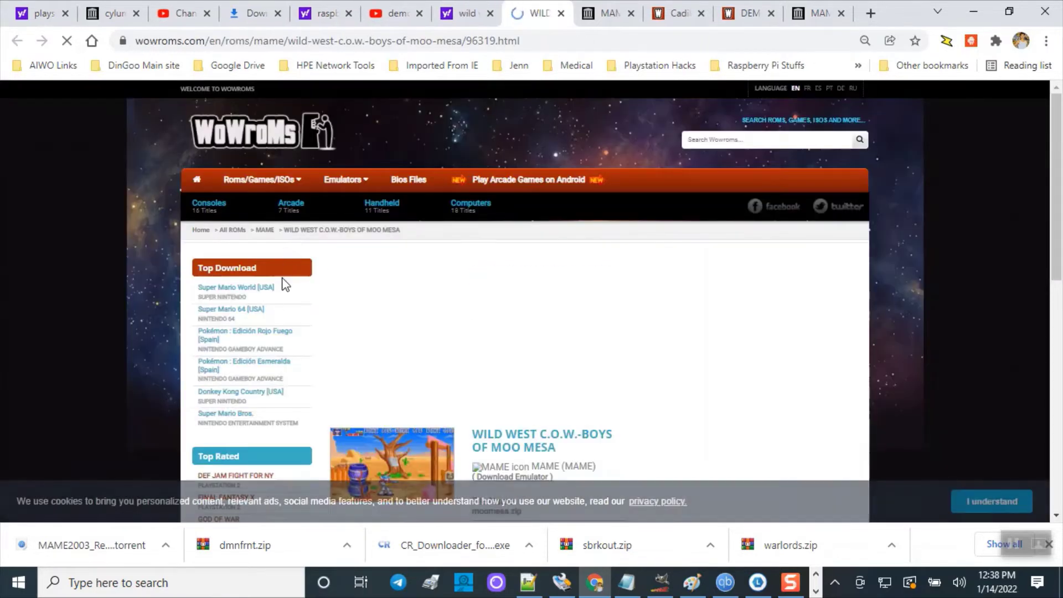
pyautogui.scroll(-4, 510, 365)
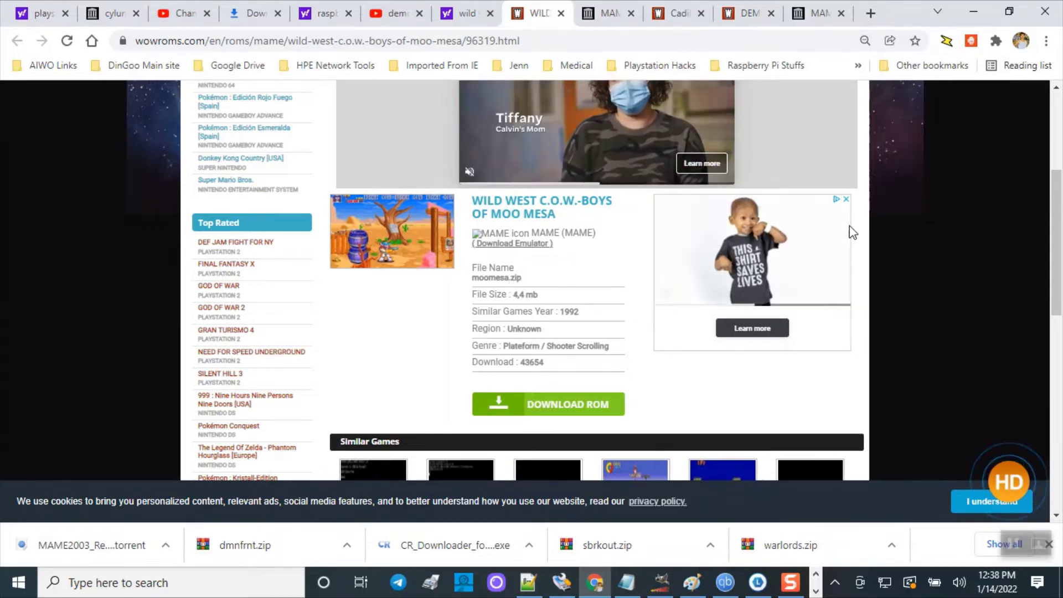
pyautogui.click(970, 11)
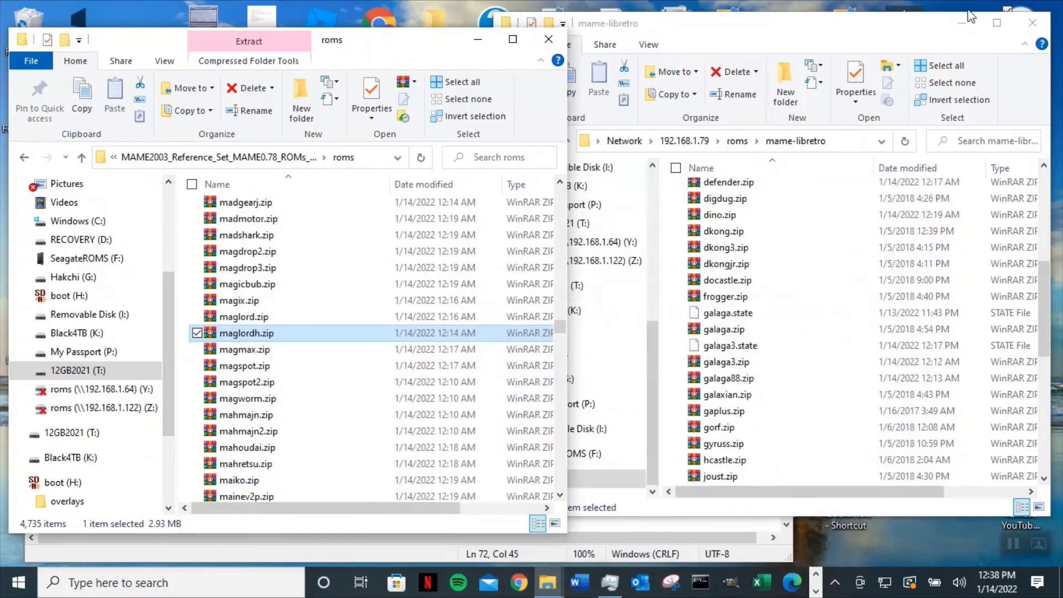
# - Find the zip files starting with "moo" in the downloaded roms folder and examine the ROMs listed around them
pyautogui.click(302, 385)
pyautogui.write('moo')
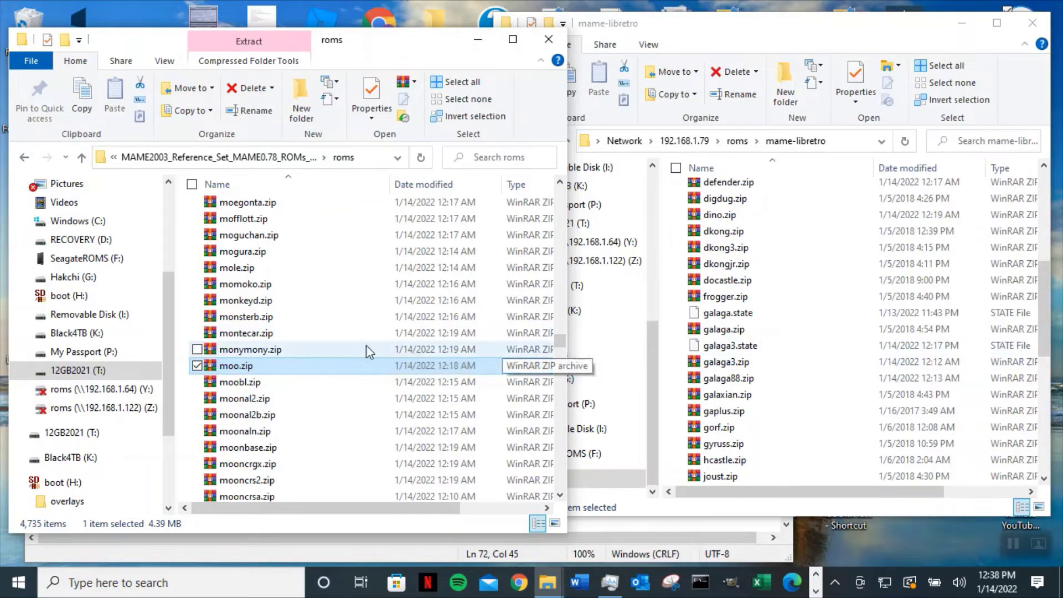
pyautogui.scroll(-1, 326, 353)
pyautogui.scroll(-2, 350, 359)
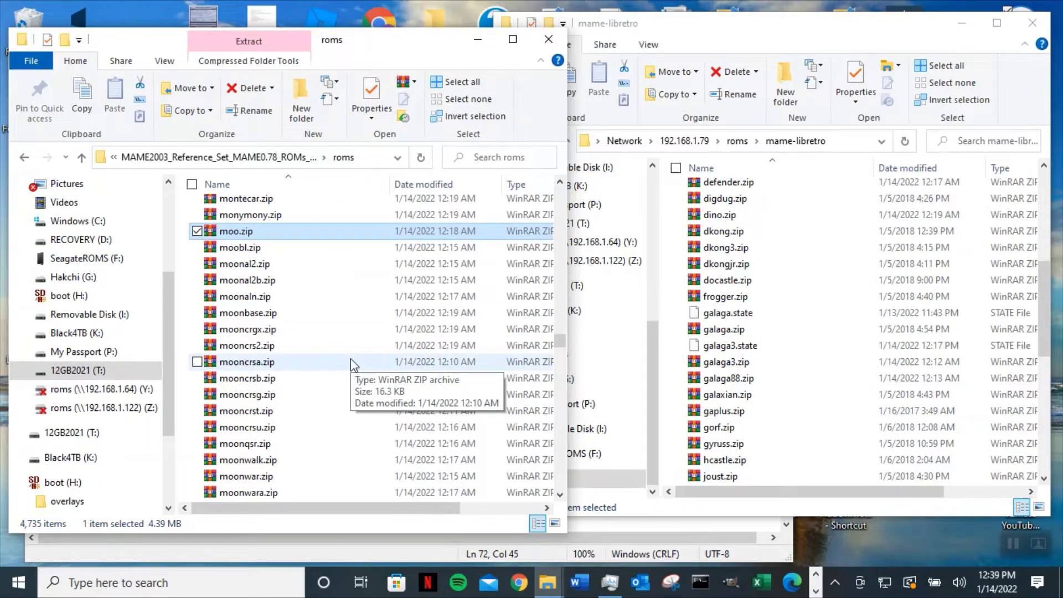
pyautogui.scroll(3, 350, 358)
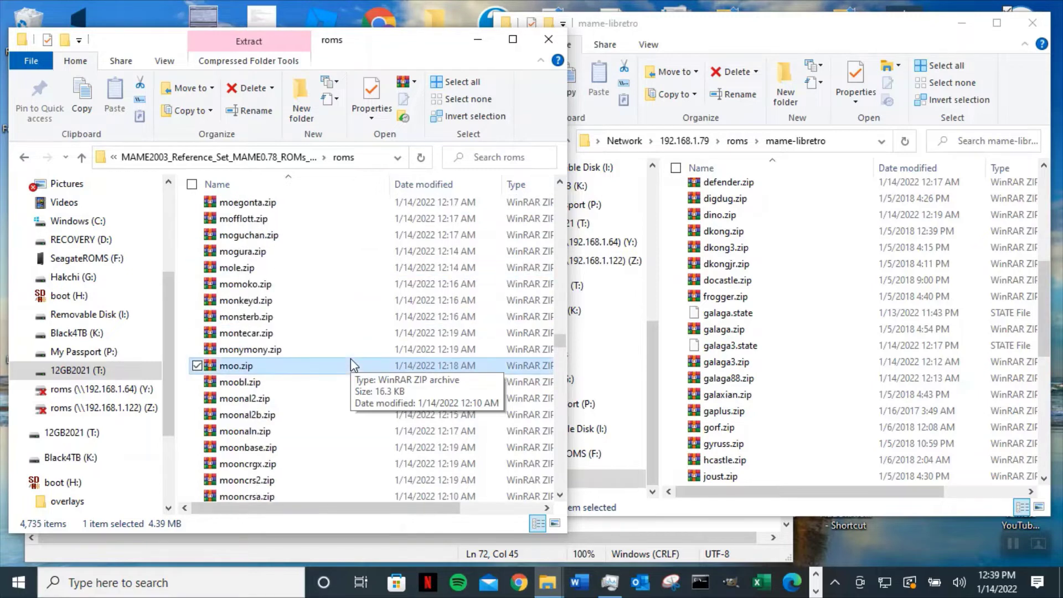
pyautogui.scroll(4, 350, 357)
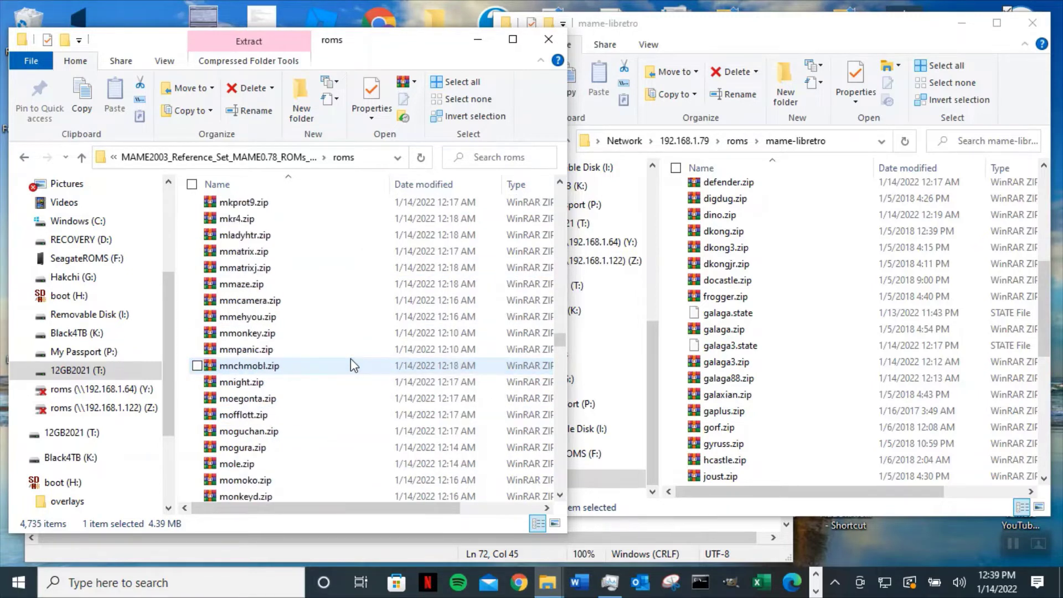
pyautogui.scroll(1, 350, 366)
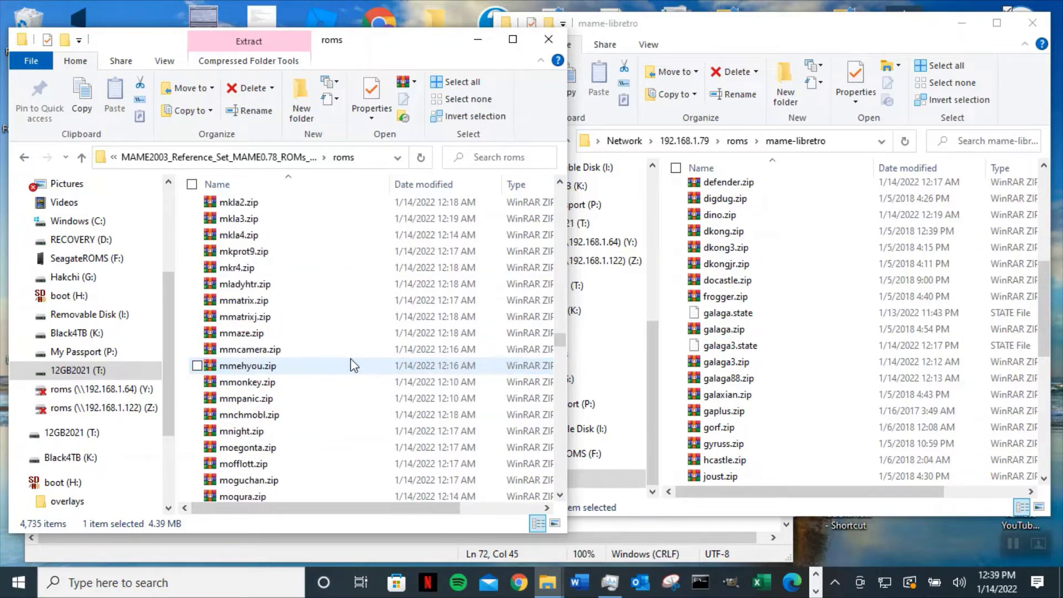
pyautogui.scroll(-2, 350, 360)
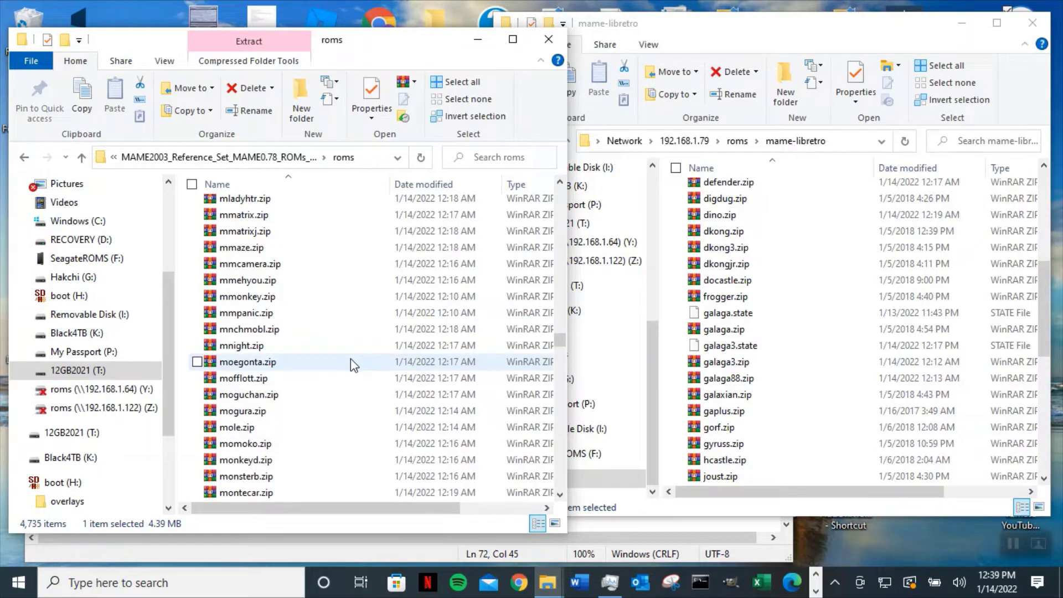
pyautogui.scroll(-10, 351, 364)
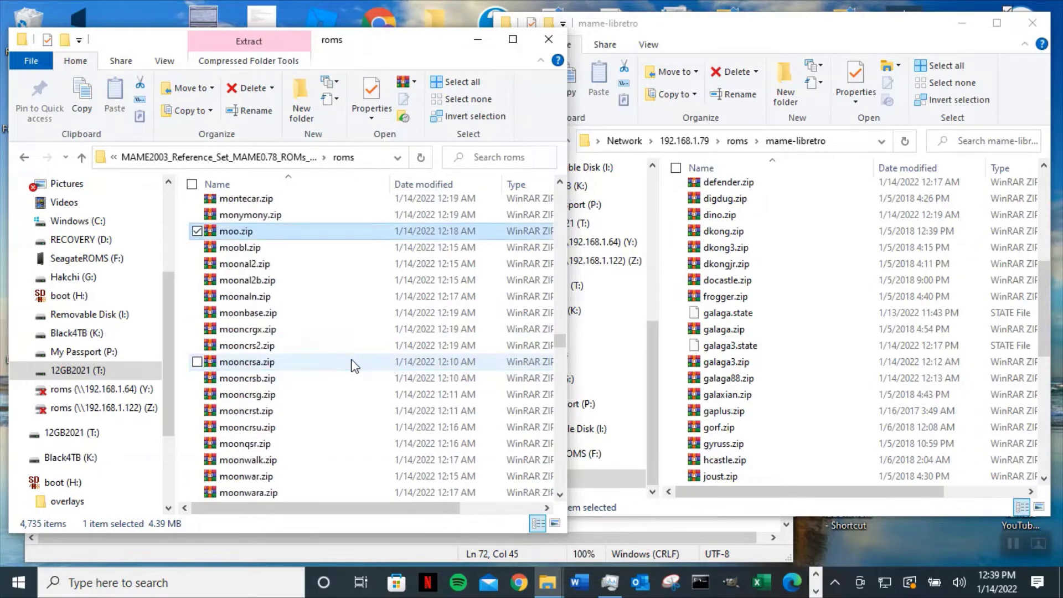
pyautogui.scroll(-10, 354, 366)
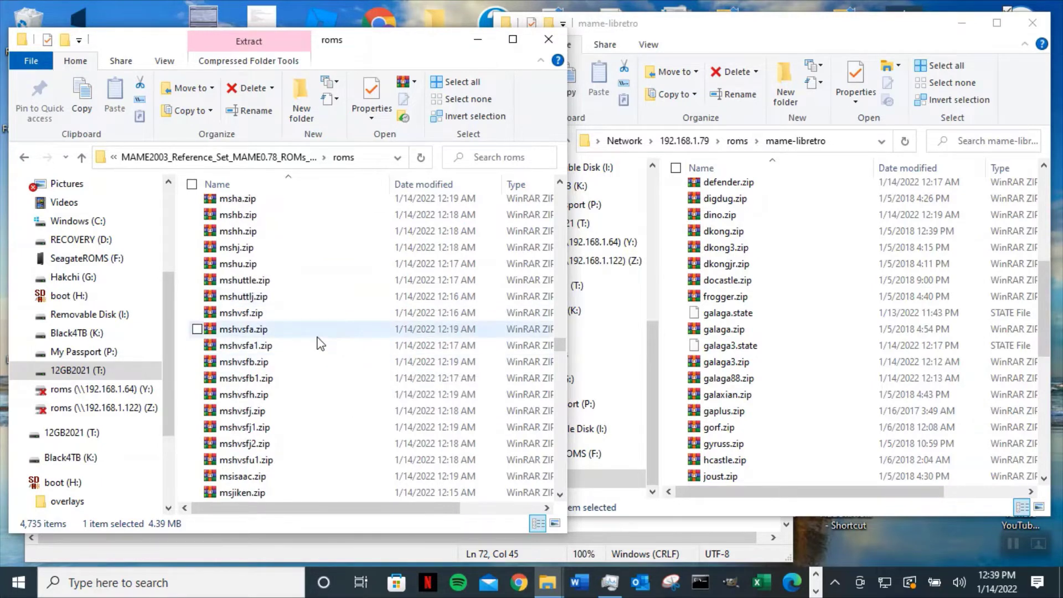
# - Switch back to Chrome and close the WoWroms page for WILD WEST C.O.W.-BOYS OF MOO MESA
pyautogui.click(827, 379)
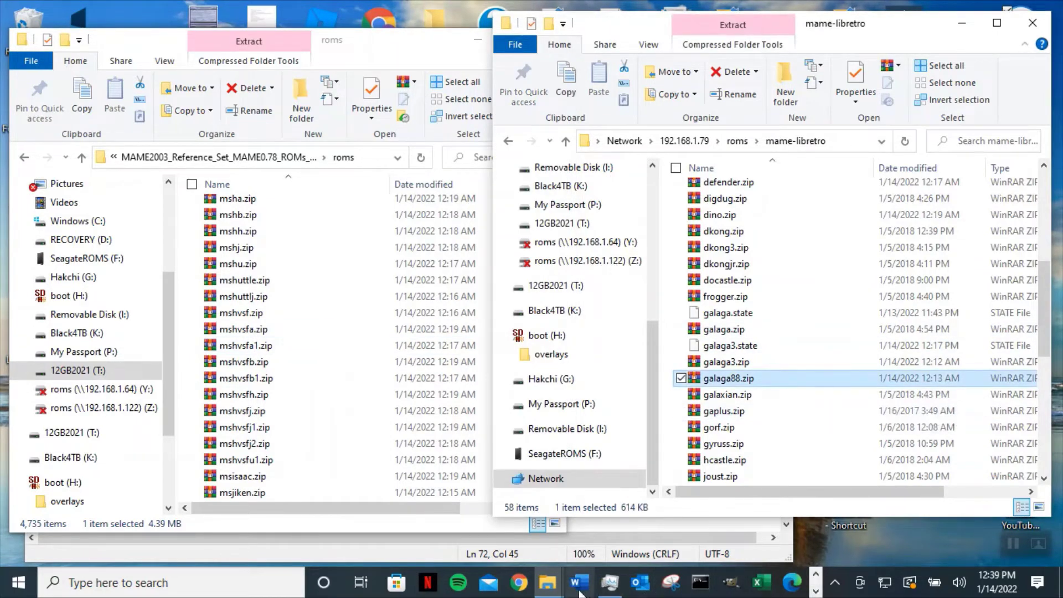
pyautogui.scroll(-1, 592, 588)
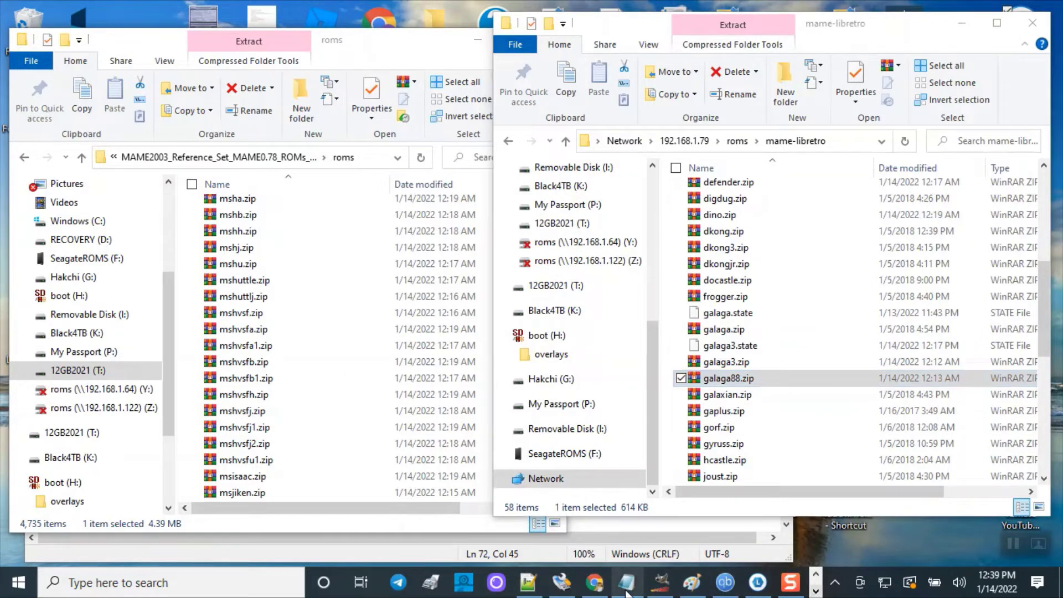
pyautogui.click(603, 586)
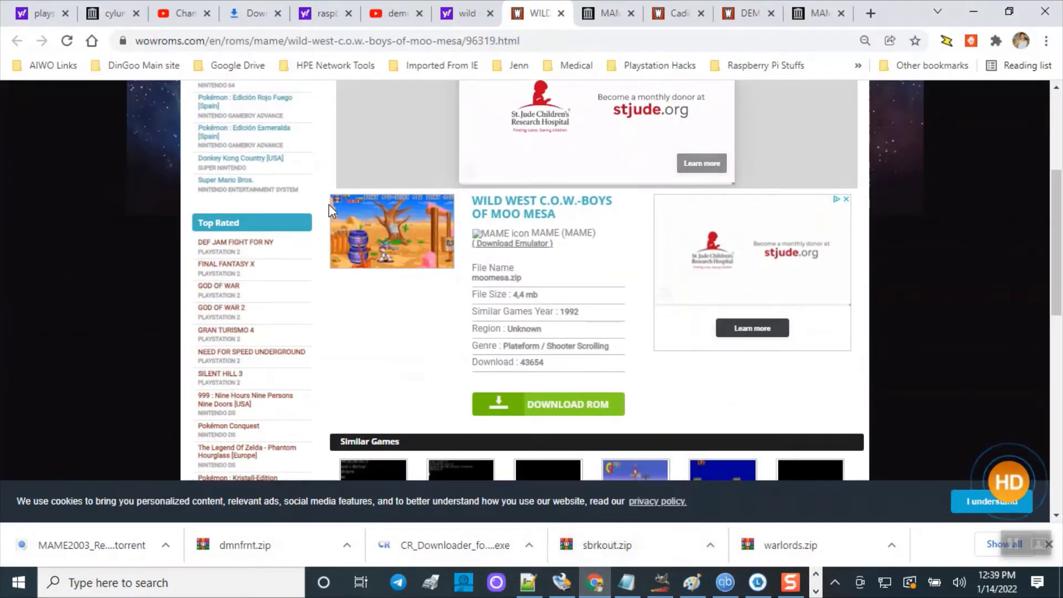
pyautogui.click(561, 13)
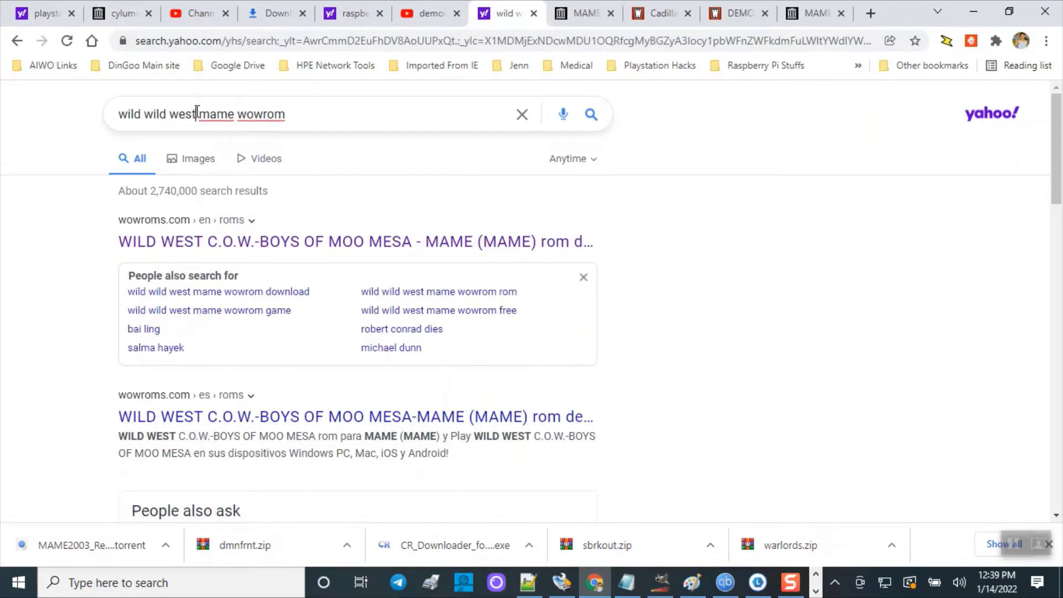
# - Replace the game title in the Yahoo query to search for "x-men vs capcom mame wowrom"
pyautogui.moveTo(196, 113); pyautogui.dragTo(70, 108)
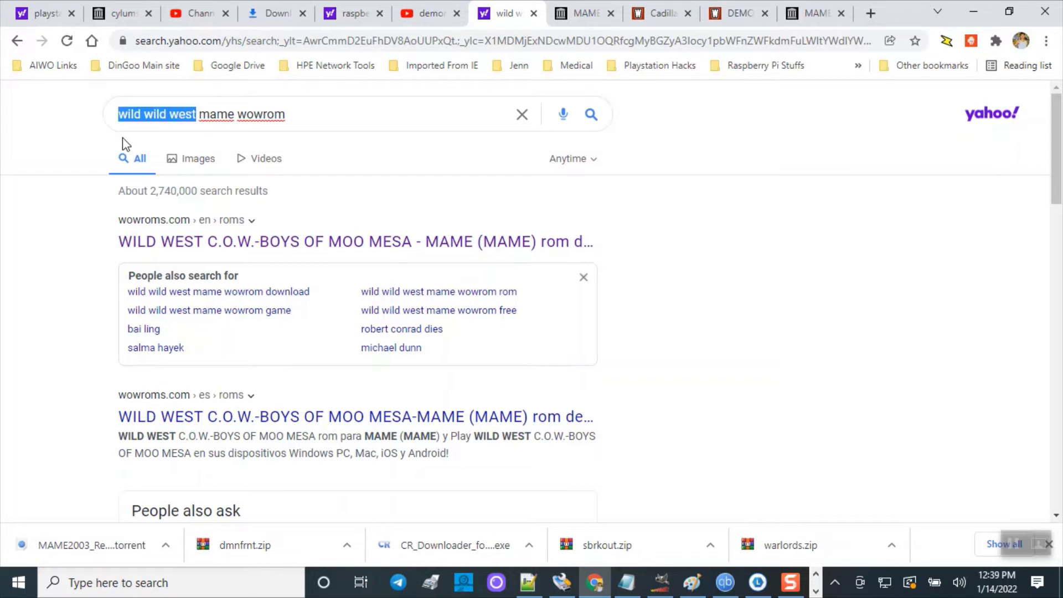
pyautogui.write('d')
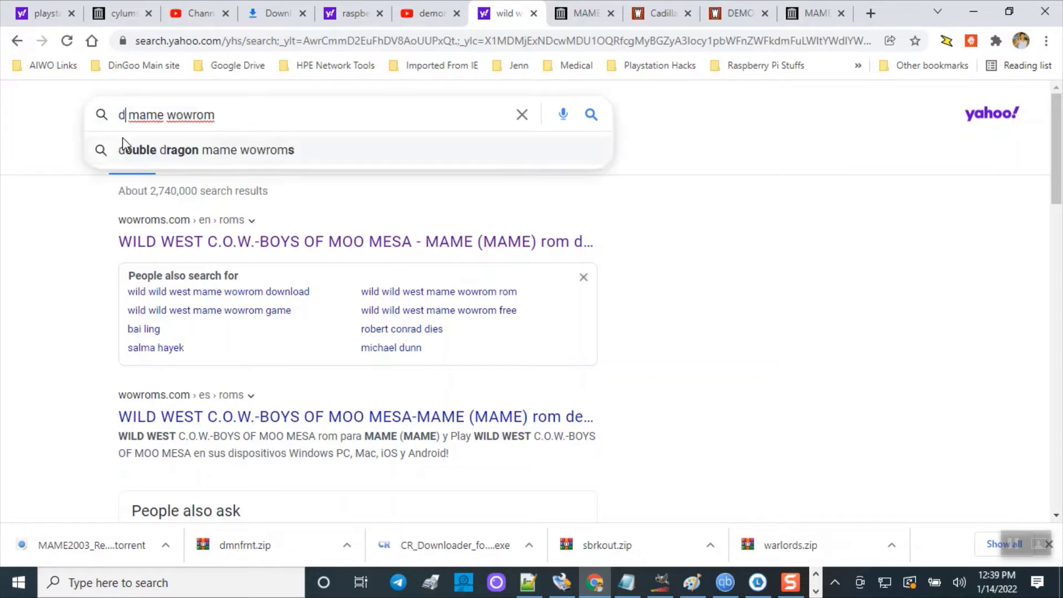
pyautogui.press('BackSpace')
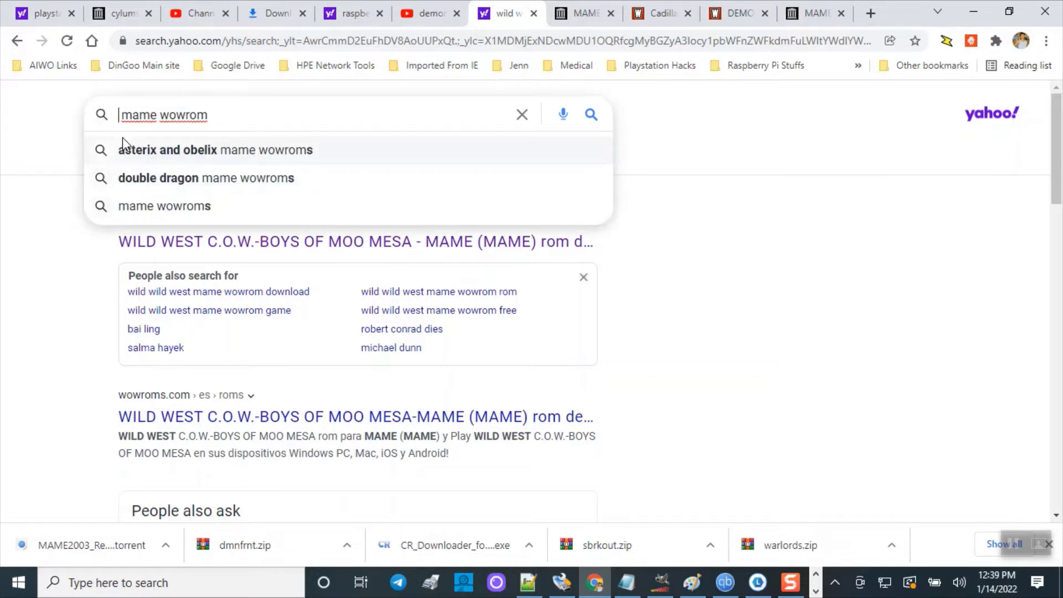
pyautogui.write('x-men vs')
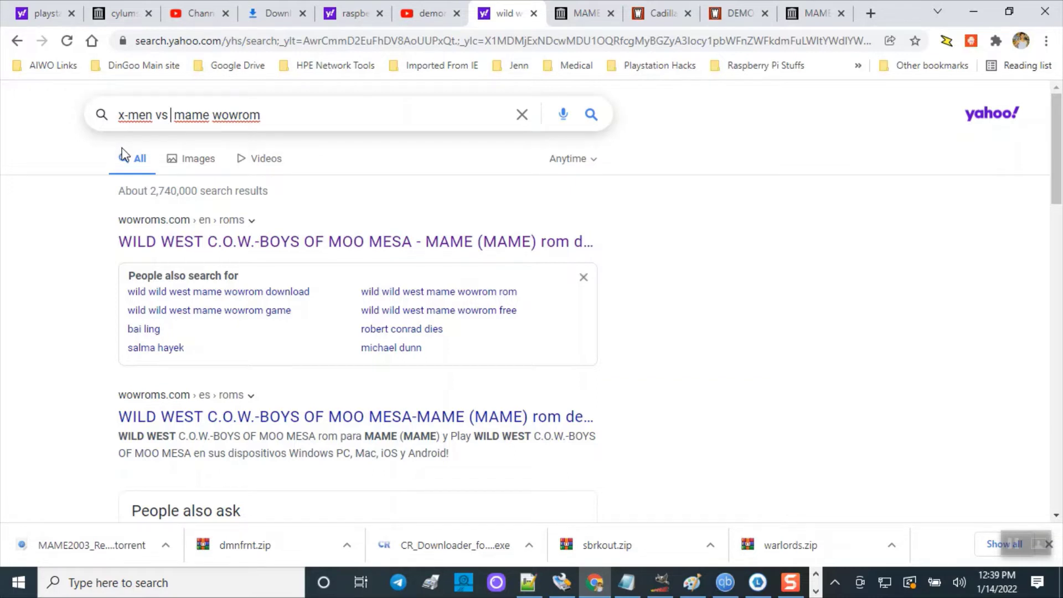
pyautogui.write('capcom')
pyautogui.press('Return')
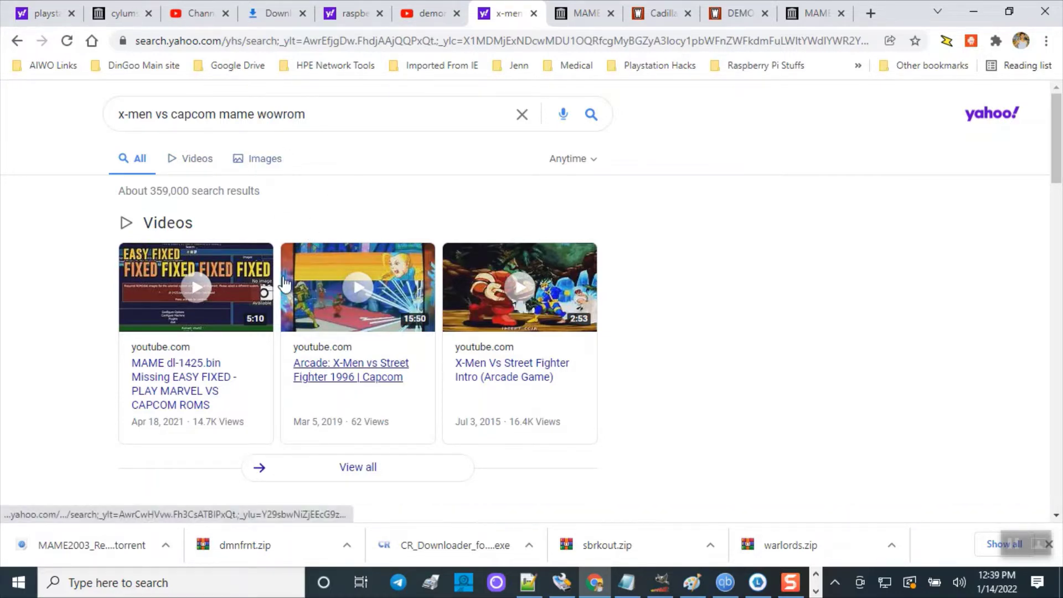
# - Open the WoWroms result for X-Men Vs. Street Fighter (USA 961004), check its ROM file name, and minimize the browser
pyautogui.scroll(-4, 284, 285)
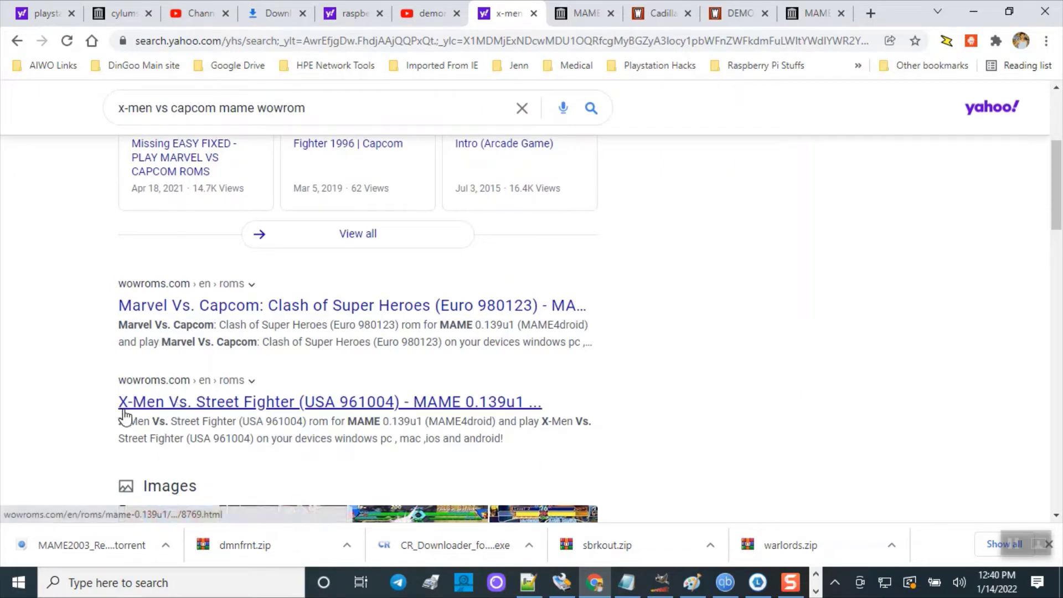
pyautogui.click(505, 410)
pyautogui.scroll(-3, 531, 349)
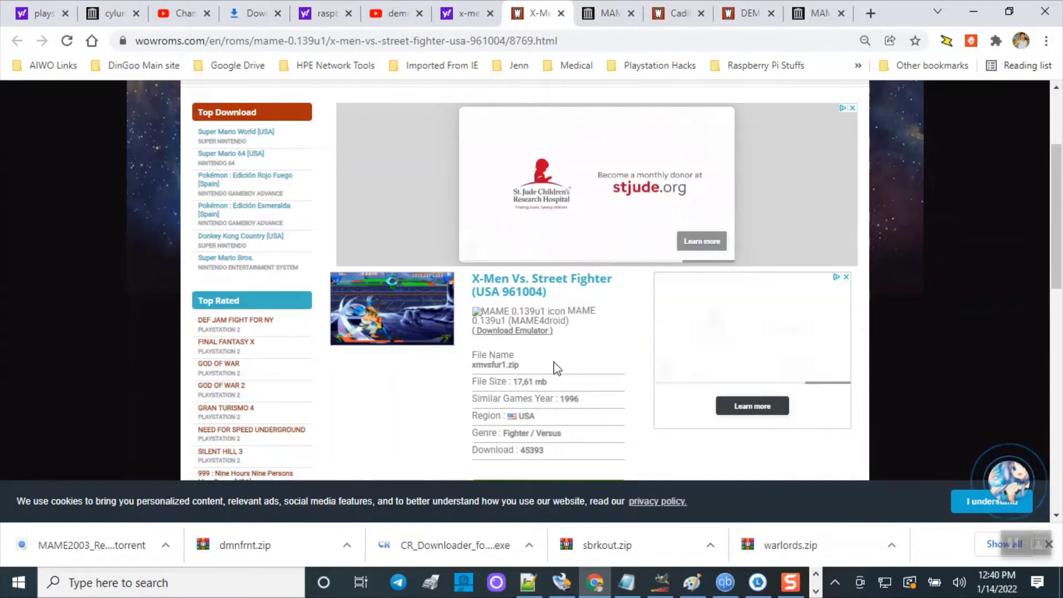
pyautogui.click(968, 15)
# - Locate the X-Men ROMs among the files starting with "x" in the downloaded roms folder and select xmvsf.zip
pyautogui.click(346, 326)
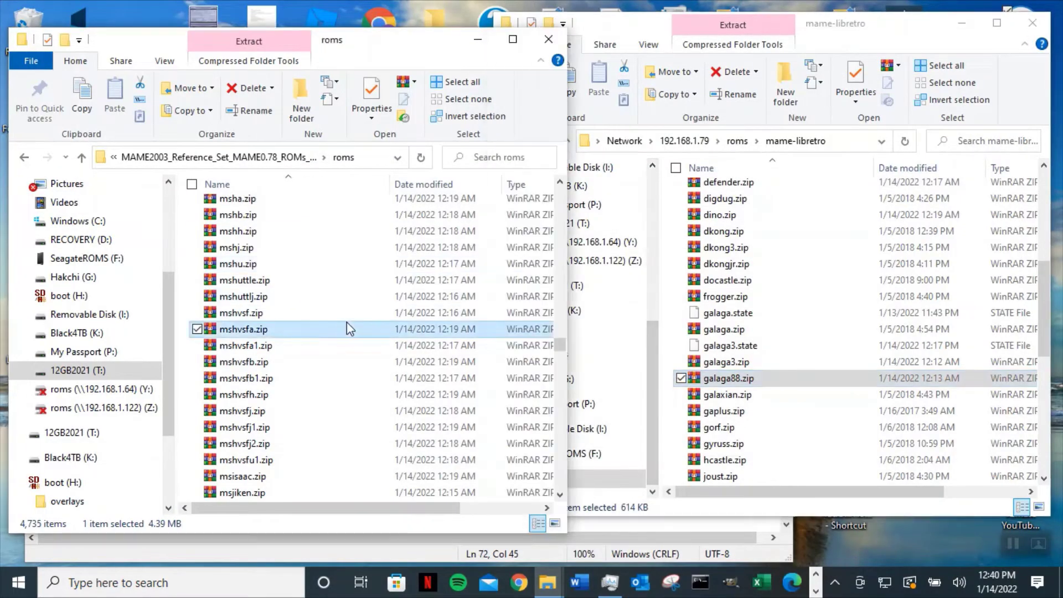
pyautogui.write('xday2')
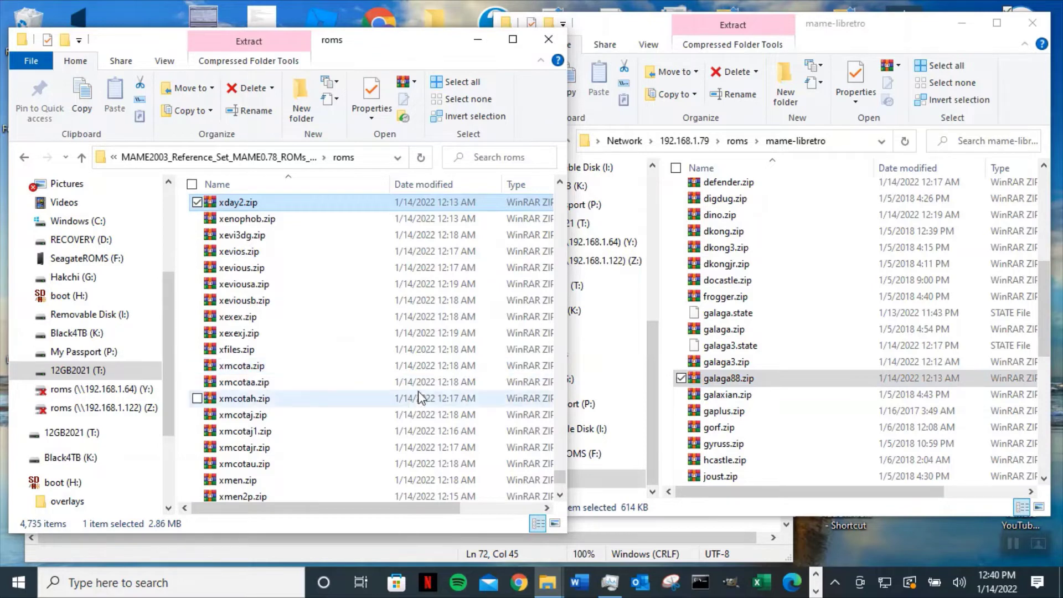
pyautogui.scroll(-1, 320, 467)
pyautogui.scroll(-1, 321, 466)
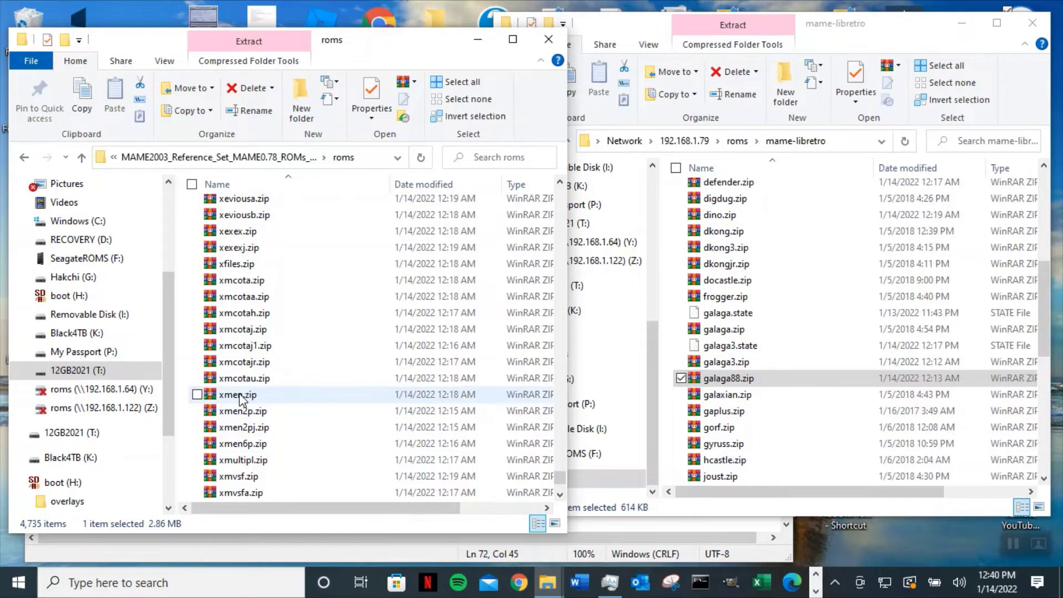
pyautogui.moveTo(240, 398)
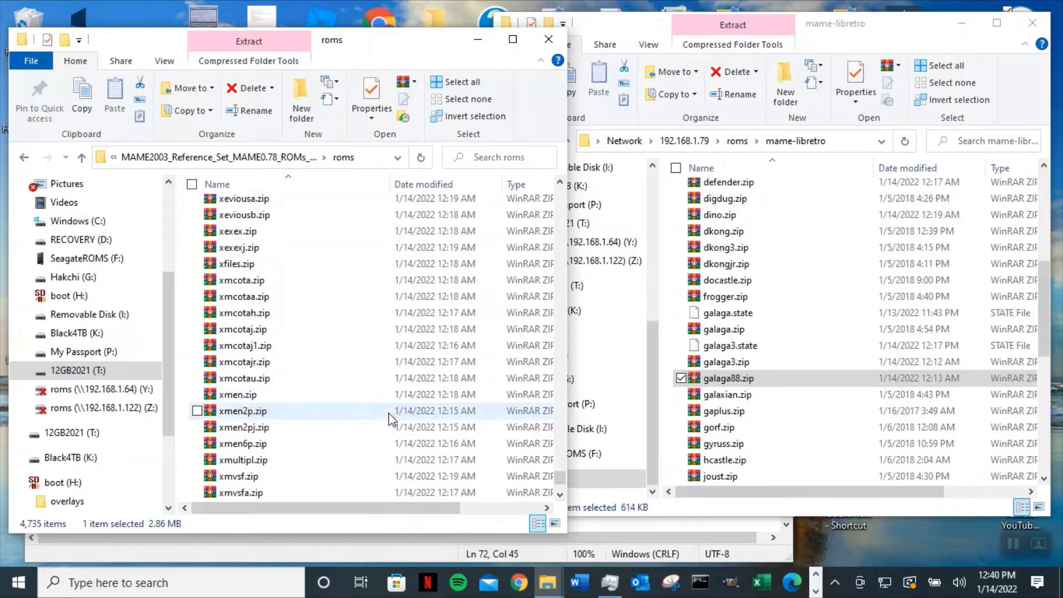
pyautogui.moveTo(306, 411)
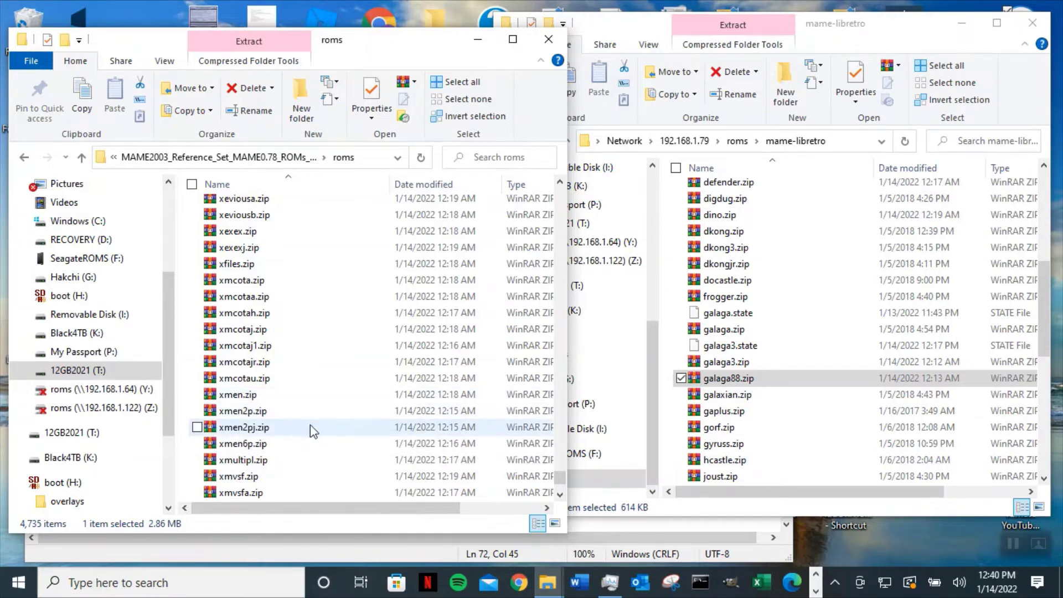
pyautogui.click(268, 479)
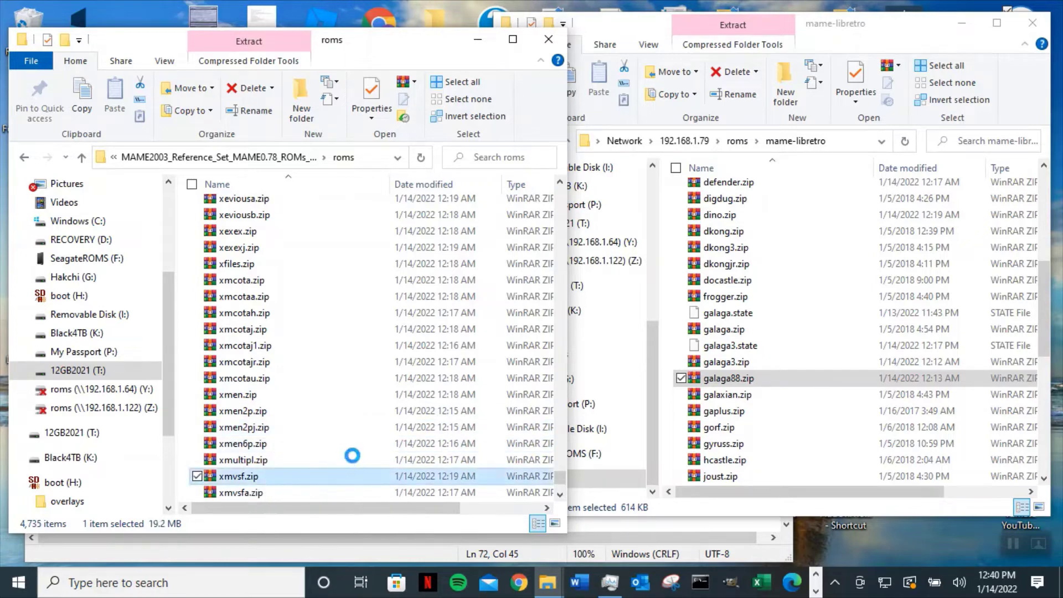
pyautogui.scroll(-3, 356, 463)
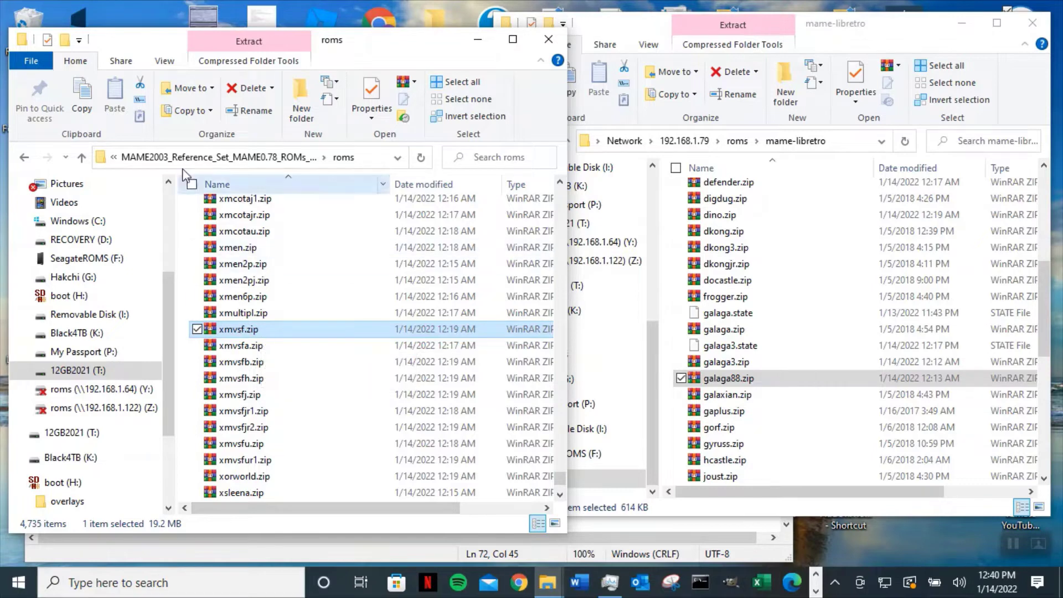
# - Add xmen.zip to the selection and copy both xmen.zip and xmvsf.zip into the Raspberry Pi's mame-libretro folder
pyautogui.click(87, 99)
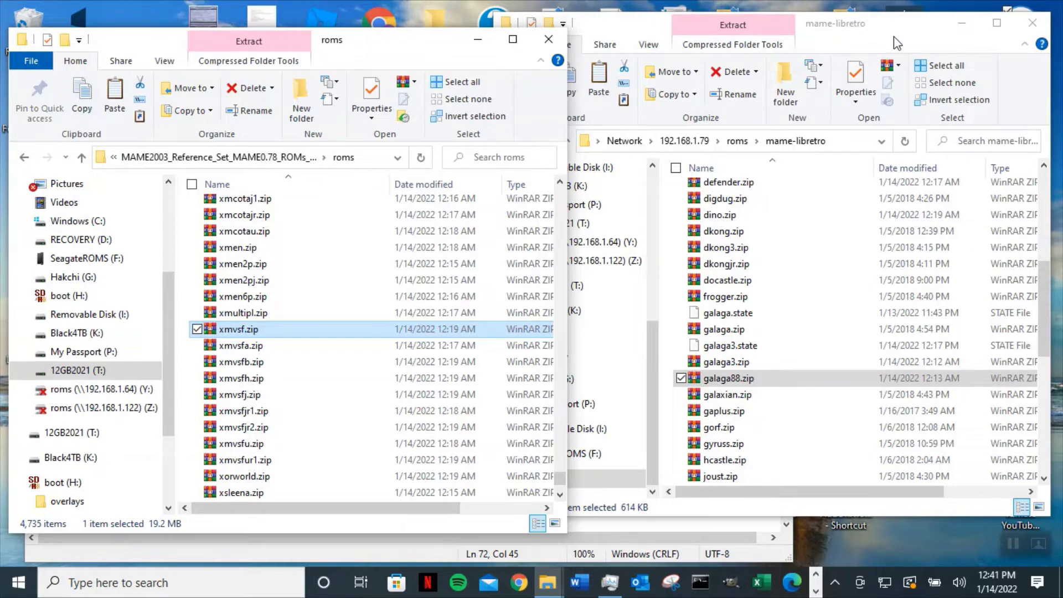
pyautogui.keyDown('ctrl'); pyautogui.click(248, 253); pyautogui.keyUp('ctrl')
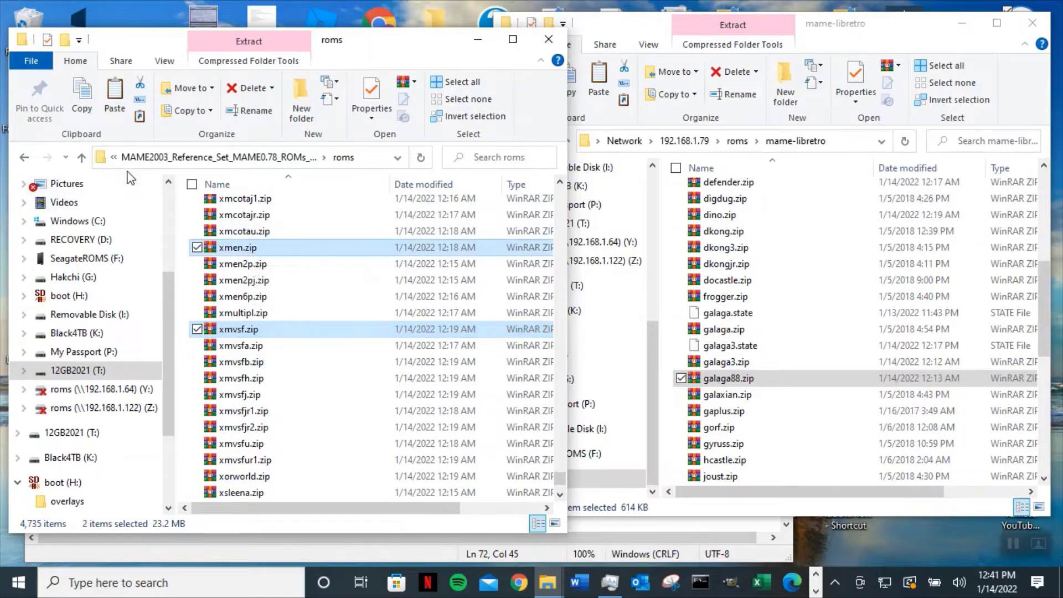
pyautogui.click(82, 108)
pyautogui.click(892, 43)
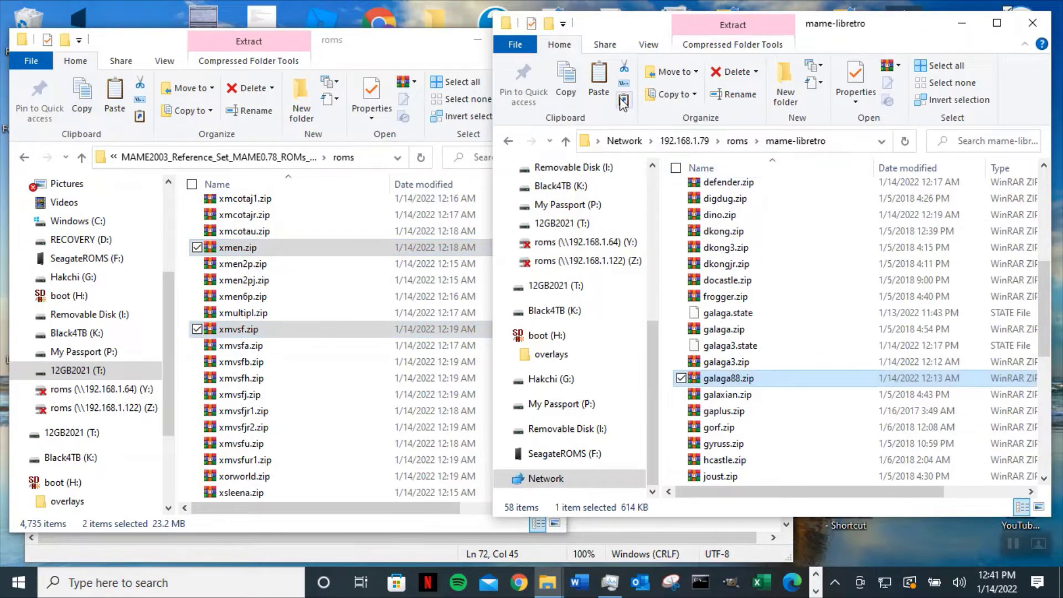
pyautogui.click(592, 77)
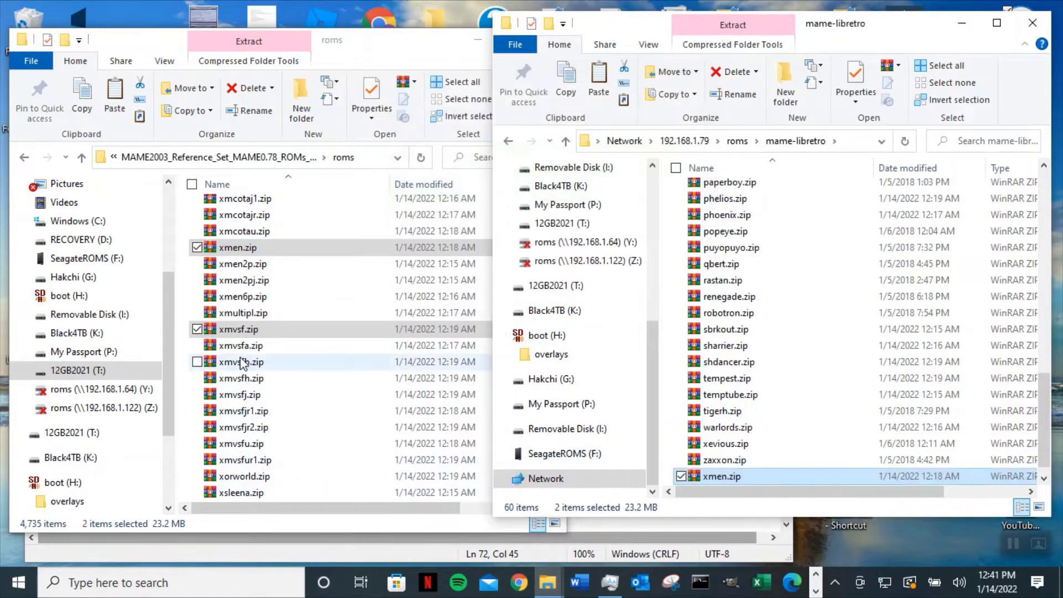
# - Copy the file name xmvsf.zip and add it below outrun.zip in the Notepad game list, followed by a new line
pyautogui.click(258, 330)
pyautogui.click(260, 331)
pyautogui.moveTo(259, 330); pyautogui.dragTo(226, 329)
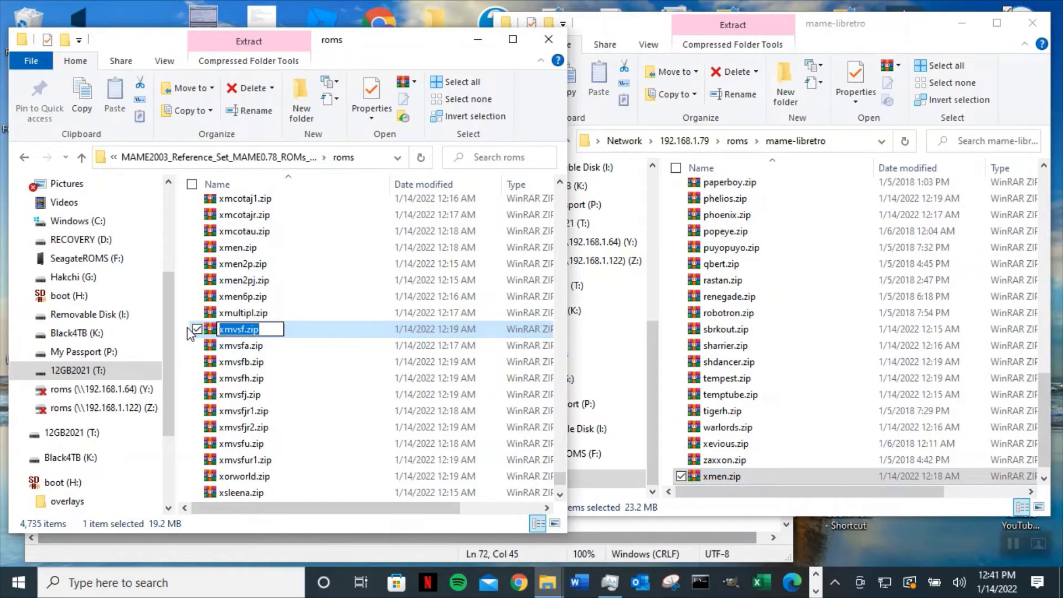
pyautogui.hotkey('alt', 'Tab')
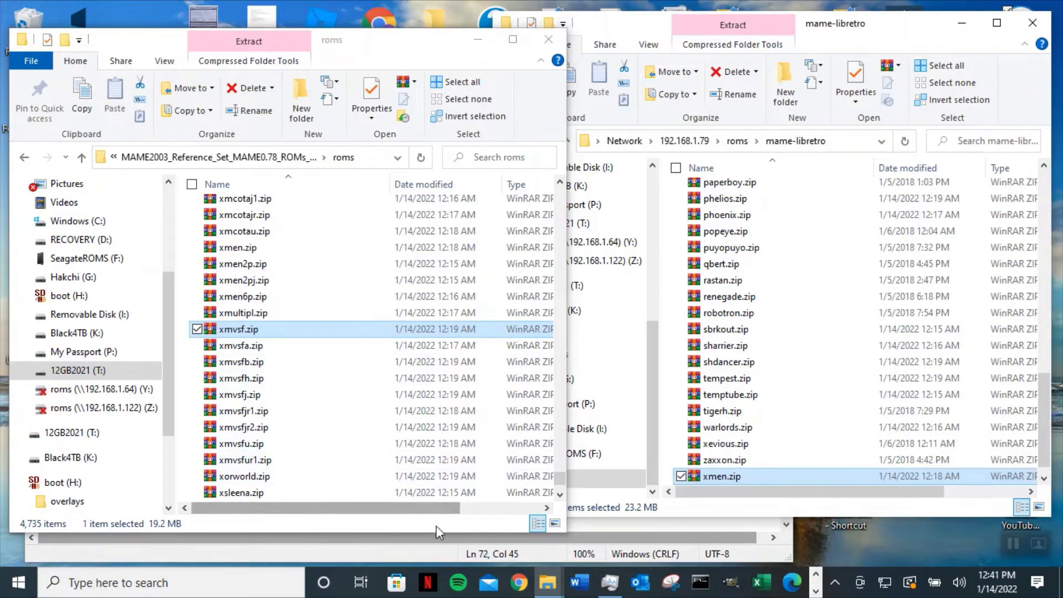
pyautogui.click(438, 552)
pyautogui.scroll(3, 323, 439)
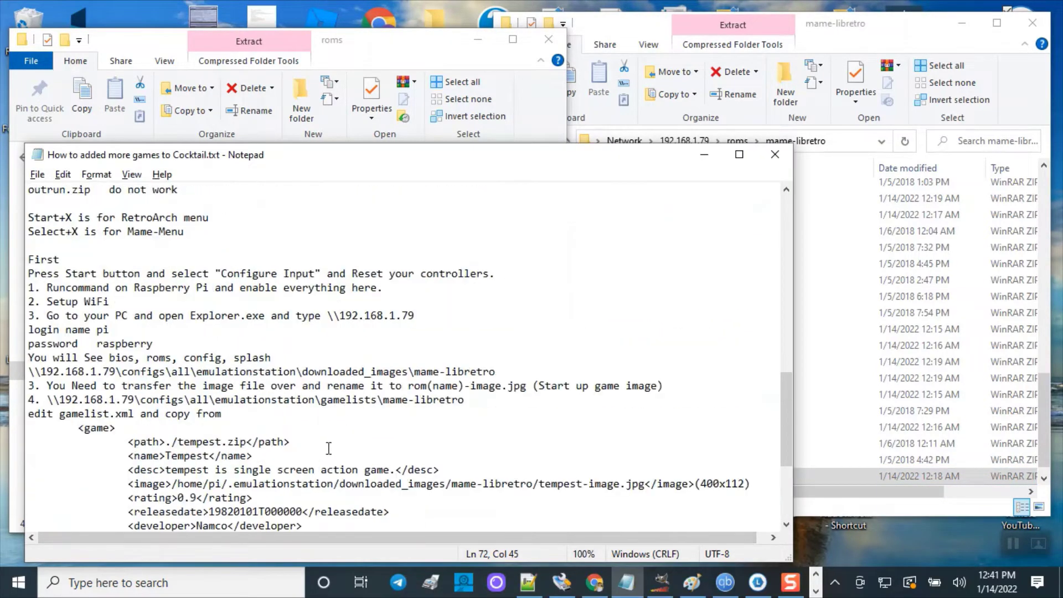
pyautogui.scroll(-1, 323, 439)
pyautogui.scroll(11, 324, 439)
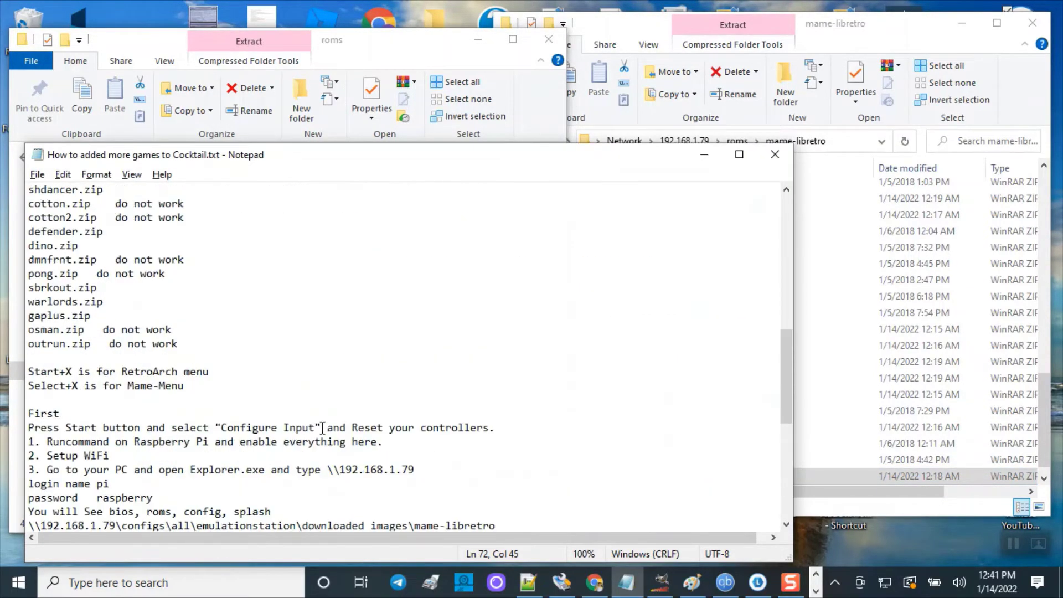
pyautogui.scroll(-3, 325, 437)
pyautogui.click(197, 429)
pyautogui.press('Return')
pyautogui.hotkey('ctrl', 'v')
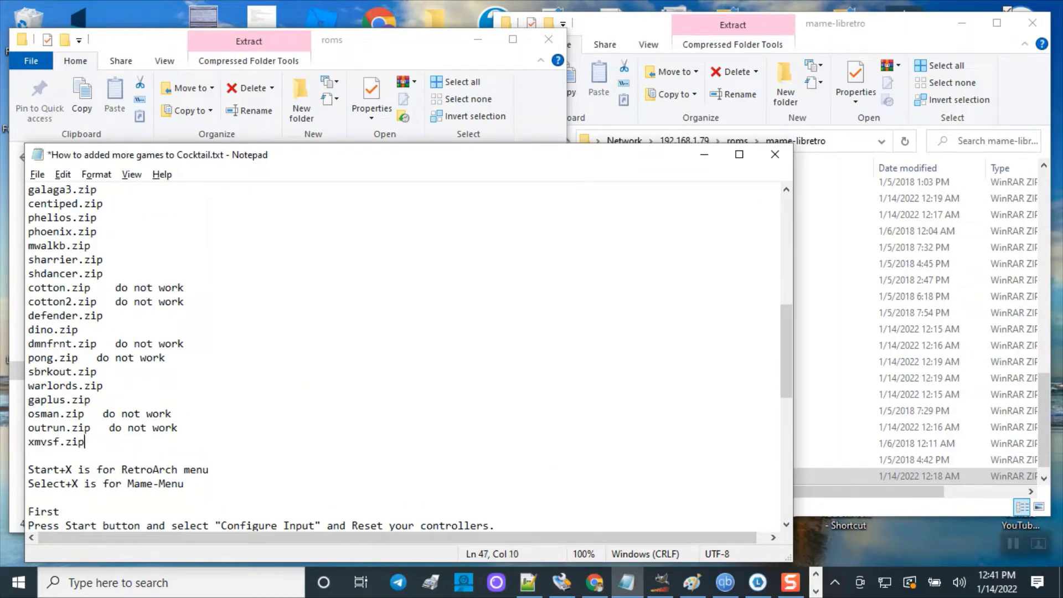
pyautogui.press('Return')
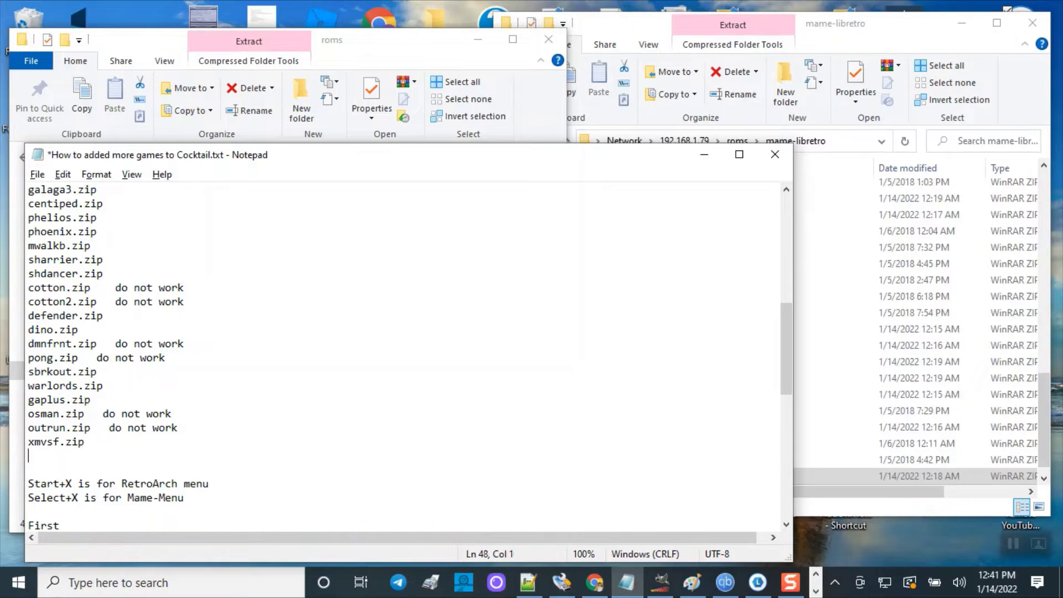
# - Copy xmen2p.zip from the downloaded roms folder into the Raspberry Pi's mame-libretro folder
pyautogui.click(421, 56)
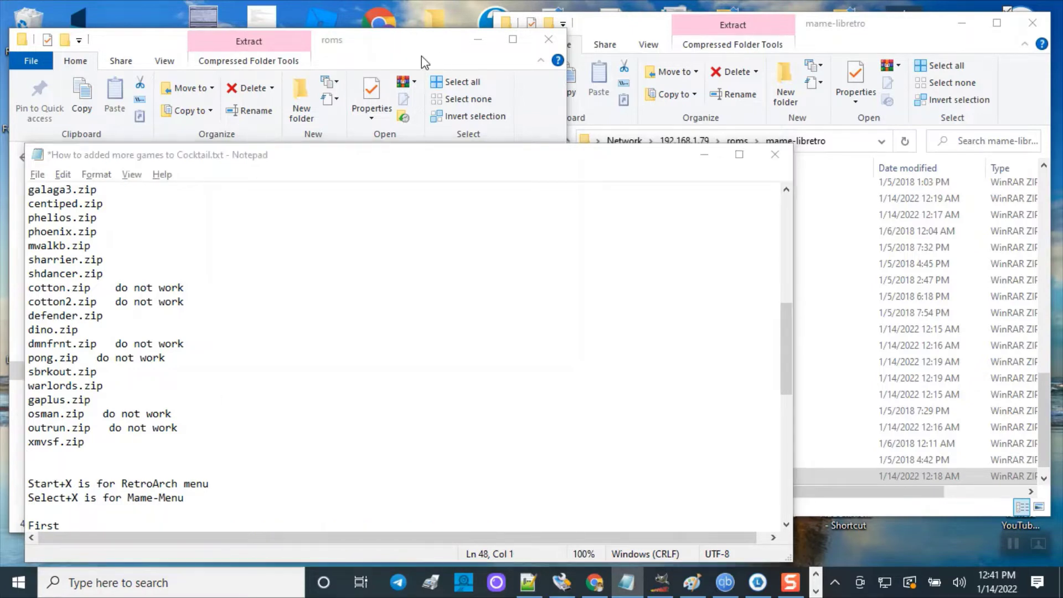
pyautogui.click(275, 249)
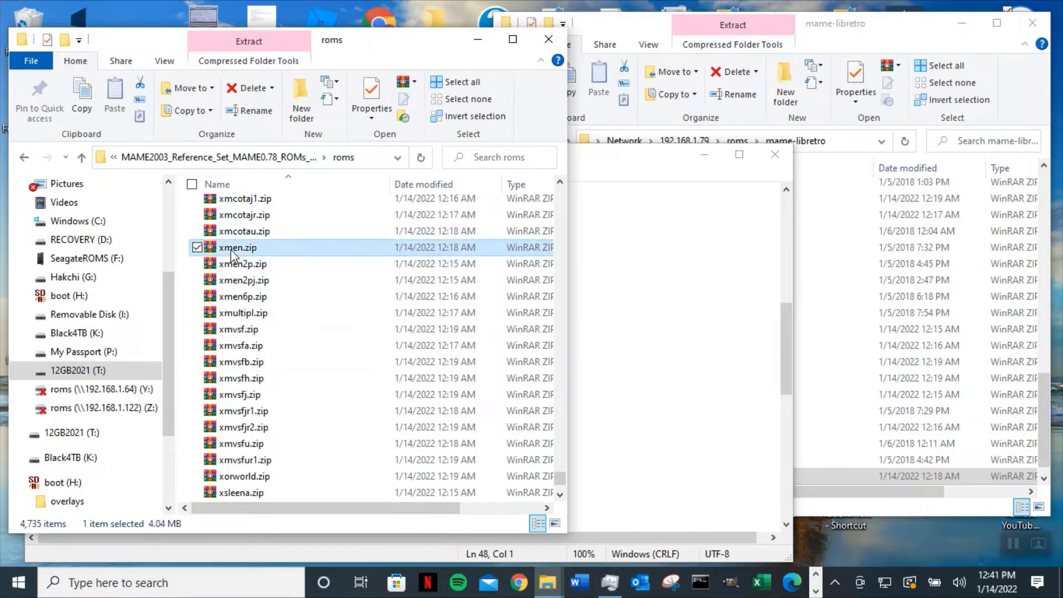
pyautogui.click(270, 265)
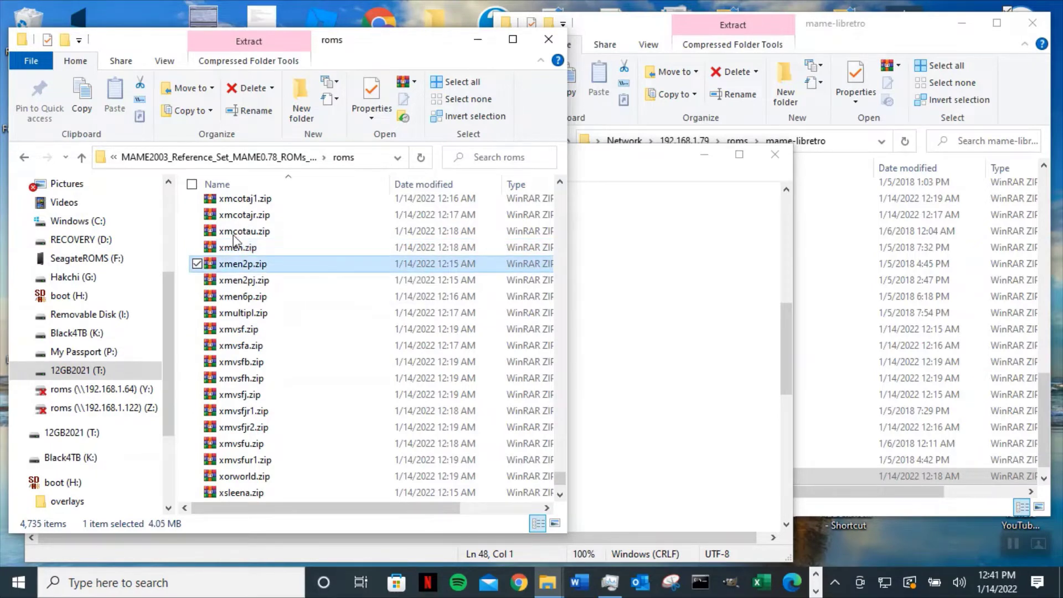
pyautogui.click(88, 123)
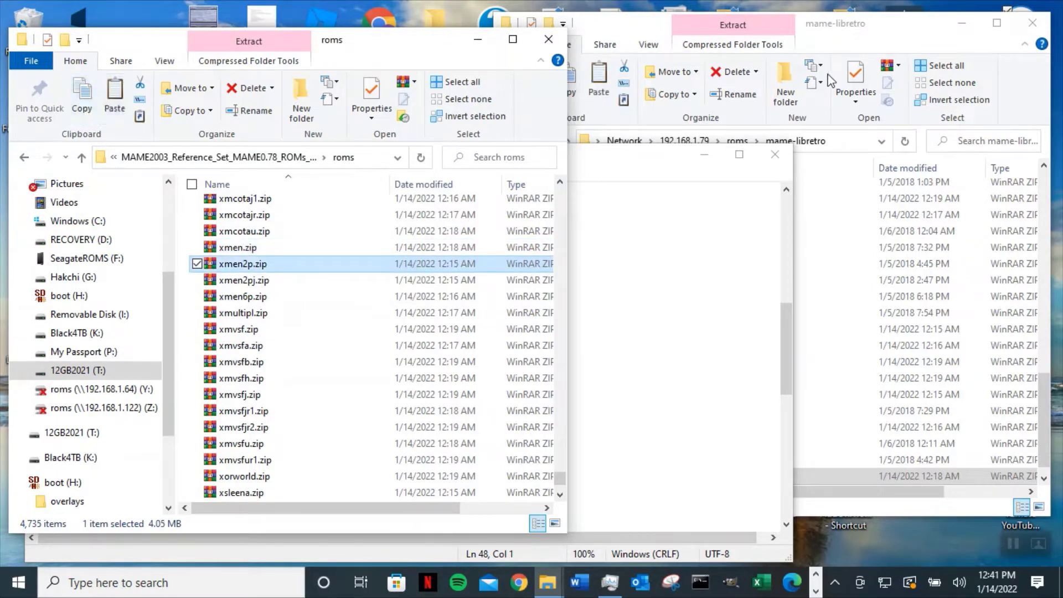
pyautogui.click(918, 42)
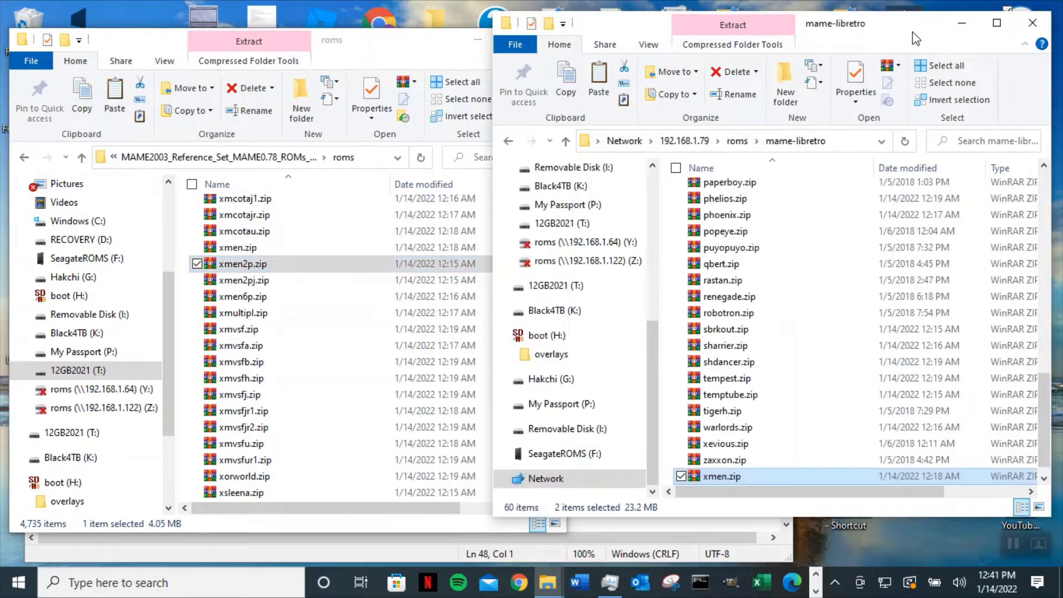
pyautogui.click(598, 88)
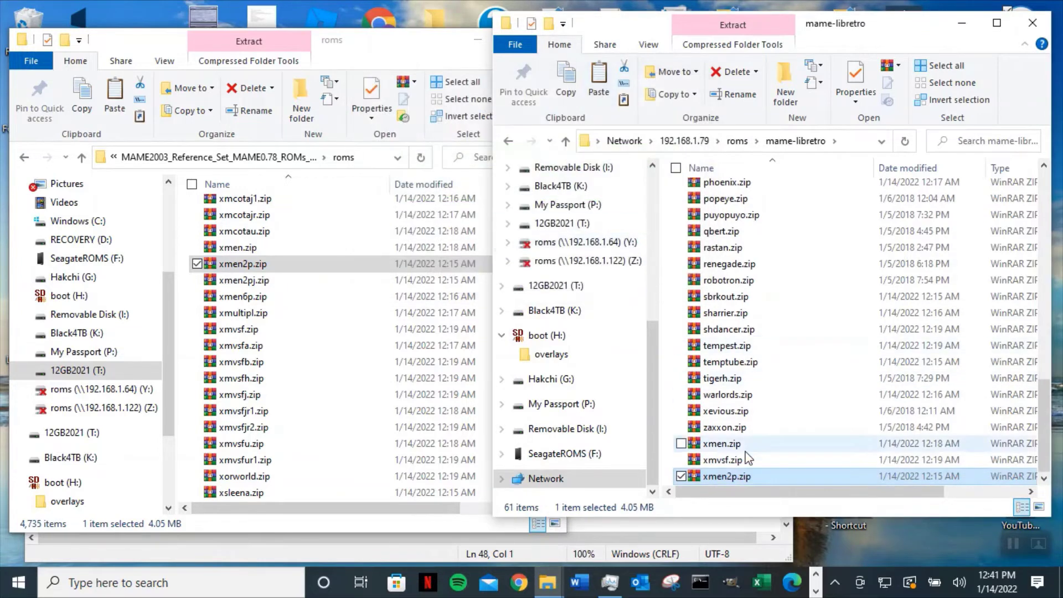
# - Copy the file name xmen2p.zip, add it below xmvsf.zip in the Notepad game list, and return to the downloaded roms folder
pyautogui.click(761, 480)
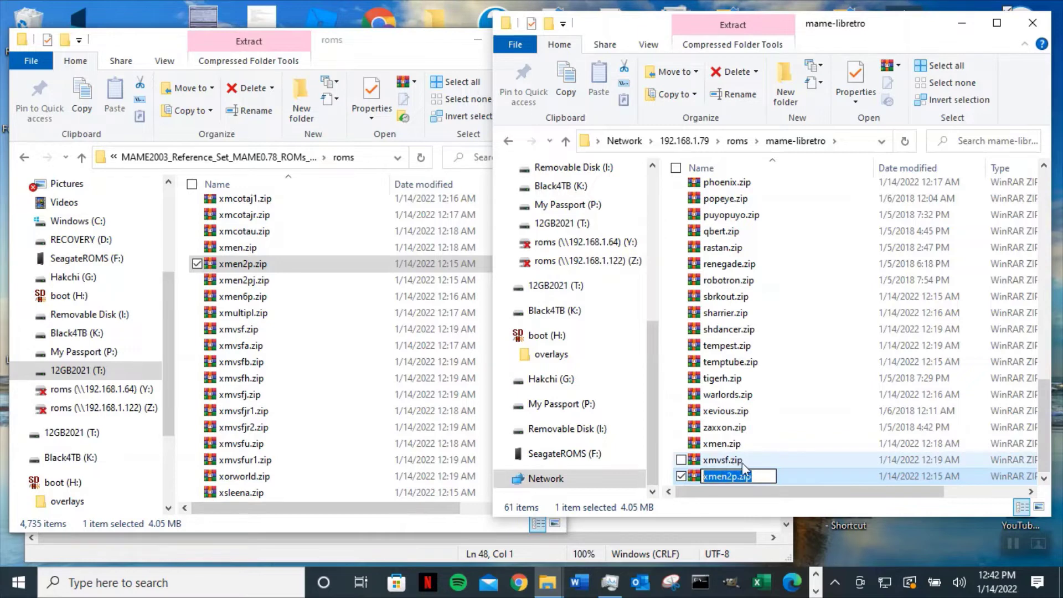
pyautogui.click(397, 46)
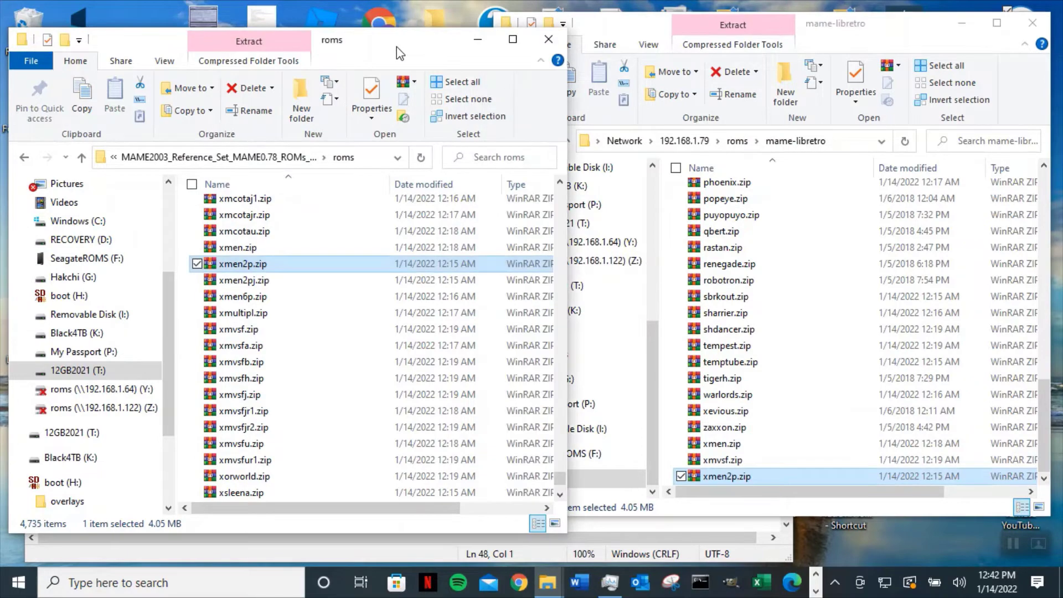
pyautogui.hotkey('alt', 'Tab')
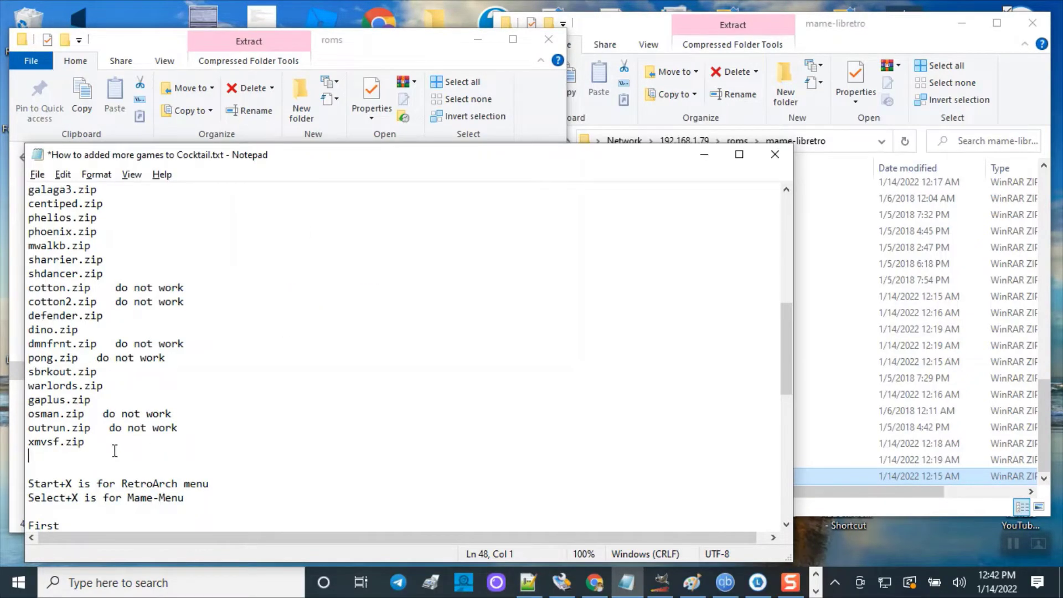
pyautogui.hotkey('ctrl', 'v')
pyautogui.click(900, 42)
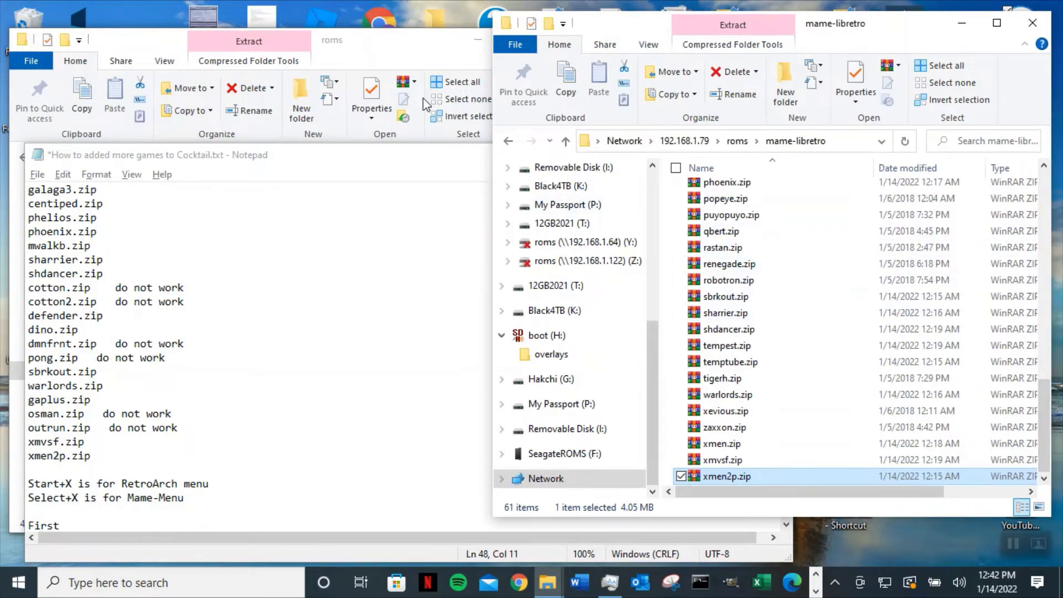
pyautogui.click(384, 52)
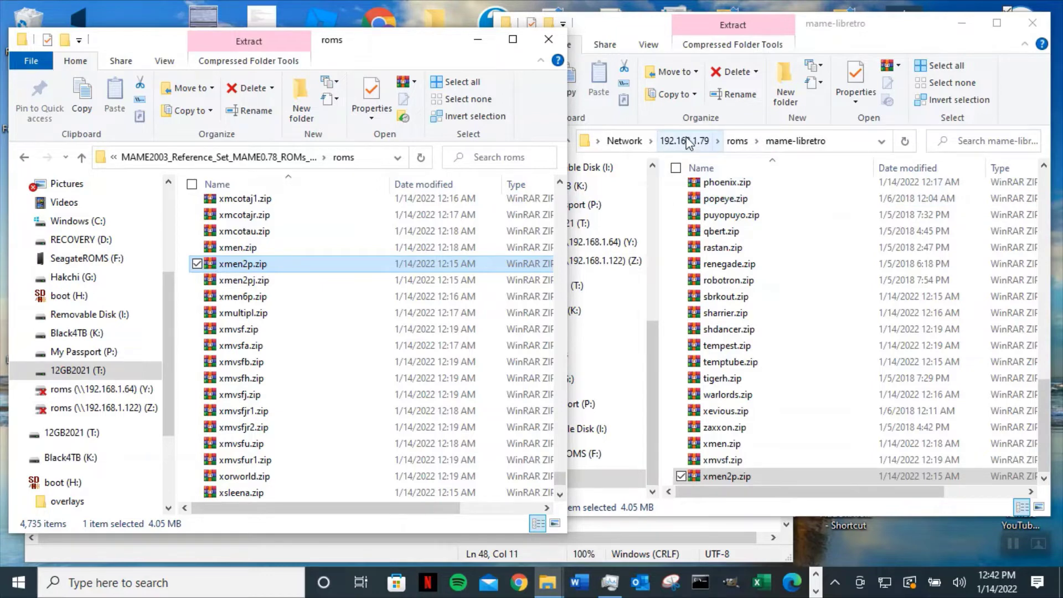
# - Jump to the files whose names begin with "dad" and those beginning with "dn" in the downloaded roms folder
pyautogui.click(310, 319)
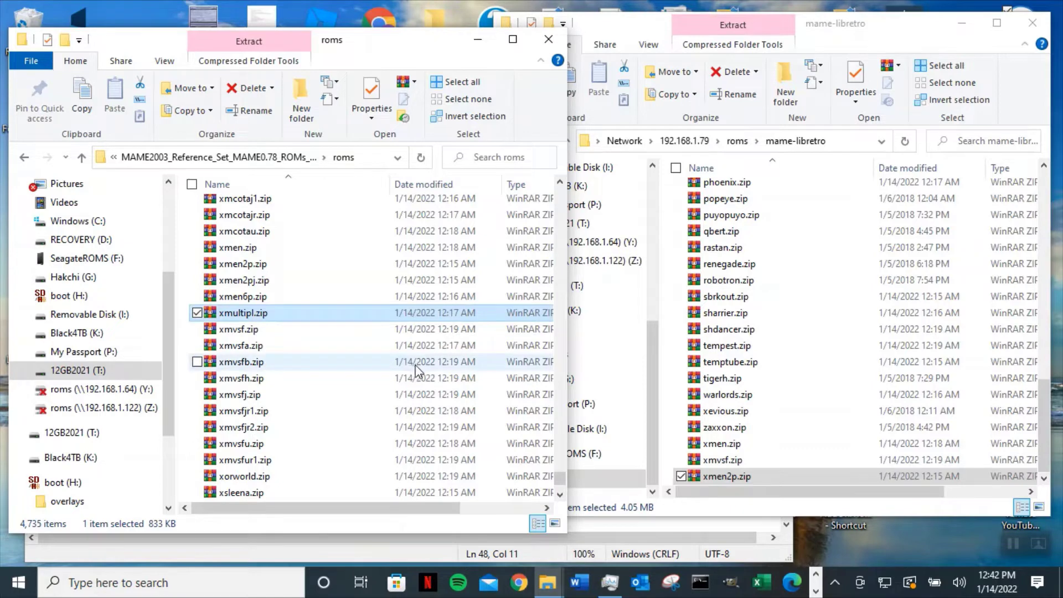
pyautogui.write('dad')
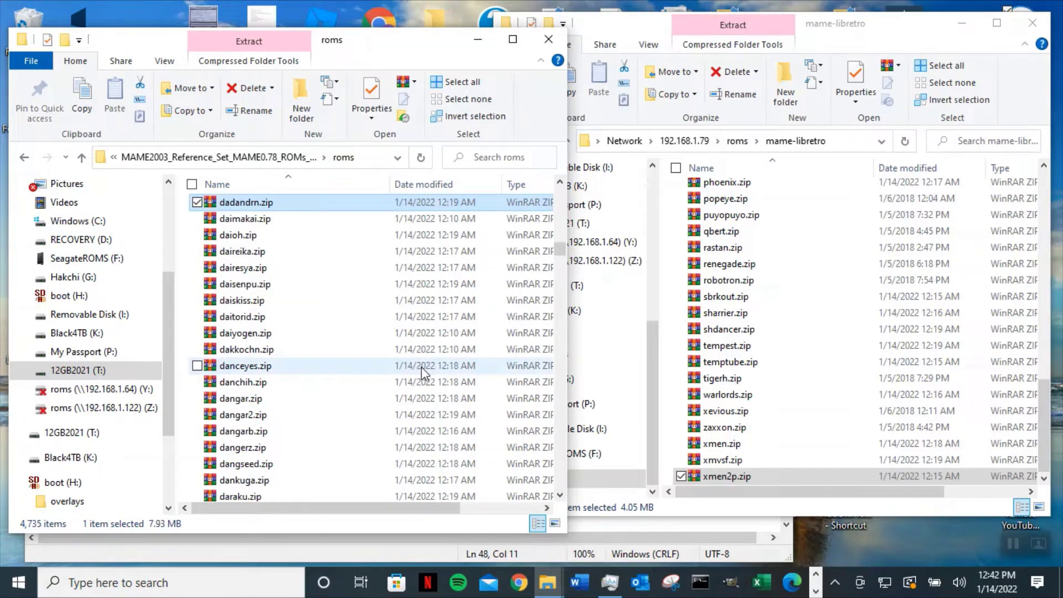
pyautogui.press('Down')
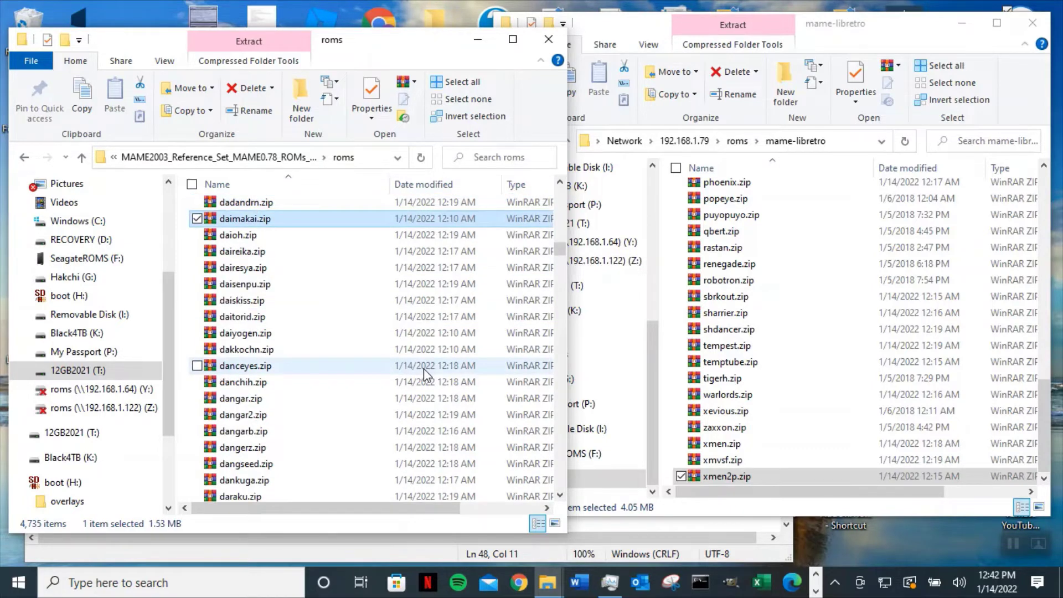
pyautogui.press('Down')
pyautogui.write('dn')
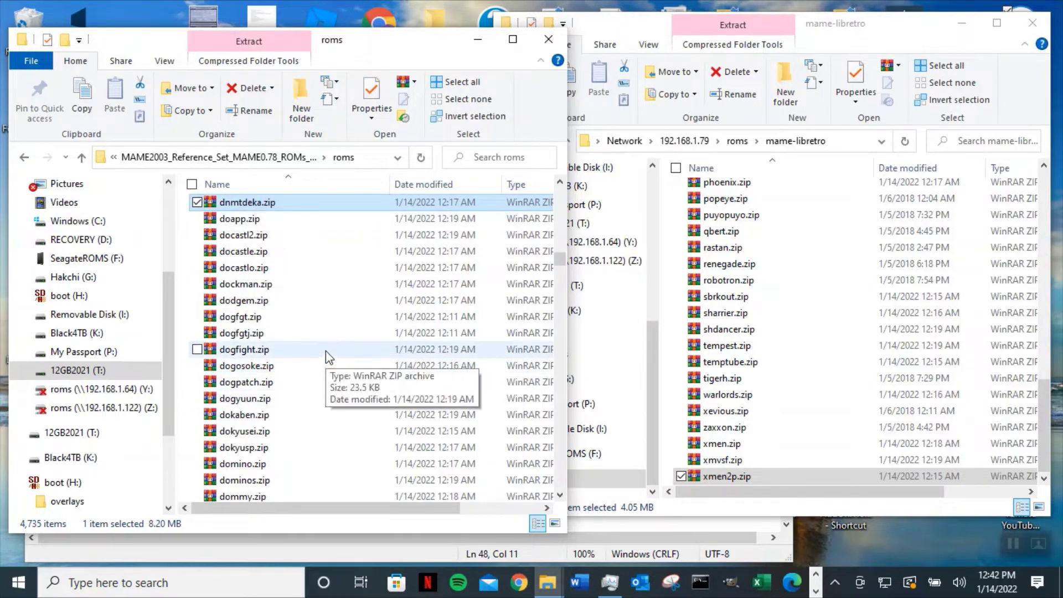
# - Examine the file names before and after dnmtdeka.zip in the downloaded roms folder to look for the wanted game
pyautogui.scroll(1, 326, 351)
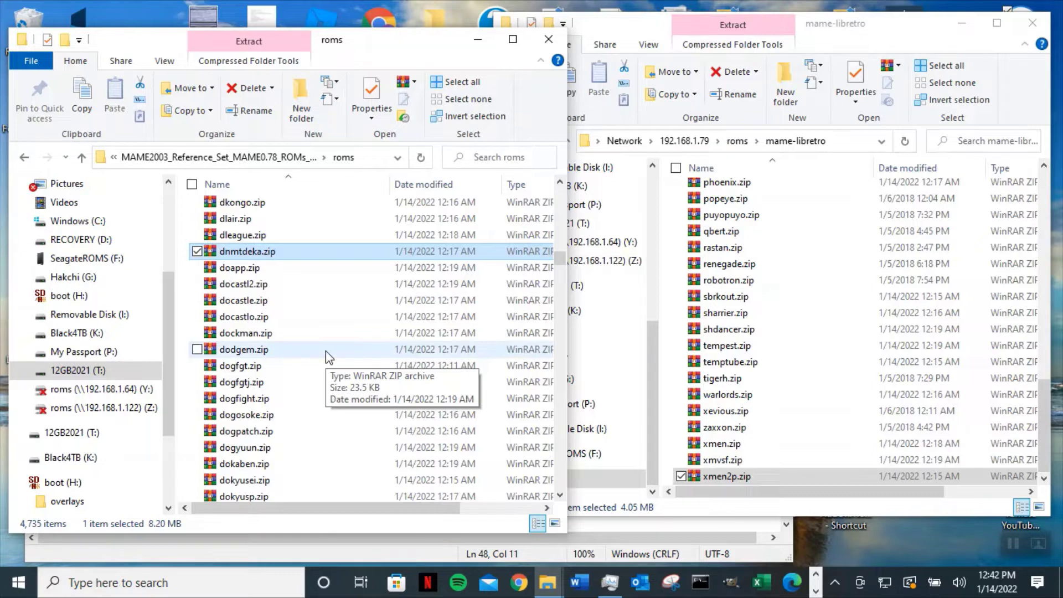
pyautogui.scroll(-1, 325, 350)
pyautogui.scroll(-1, 326, 350)
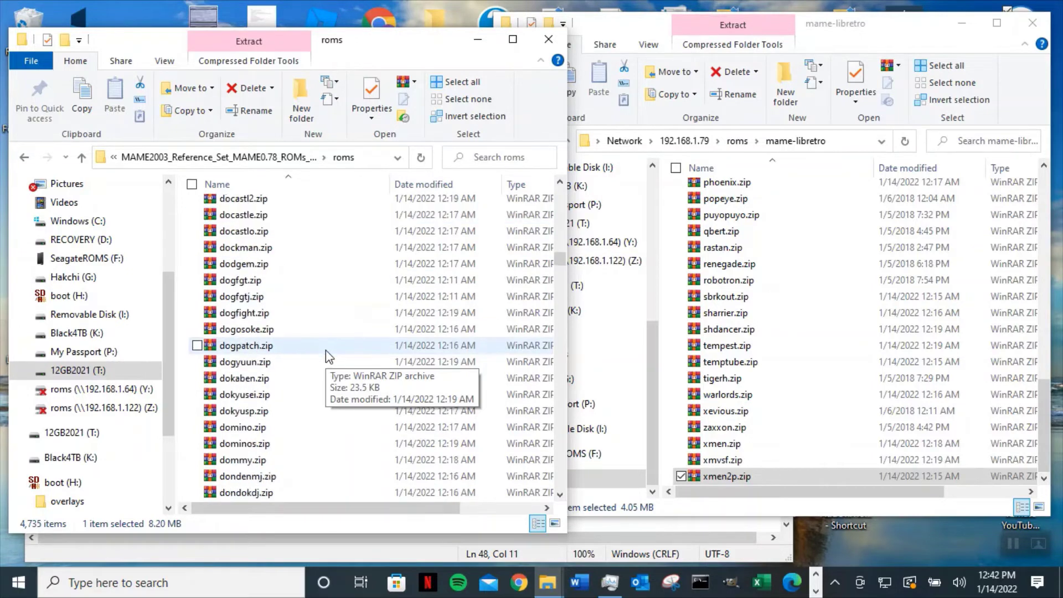
pyautogui.scroll(-3, 326, 350)
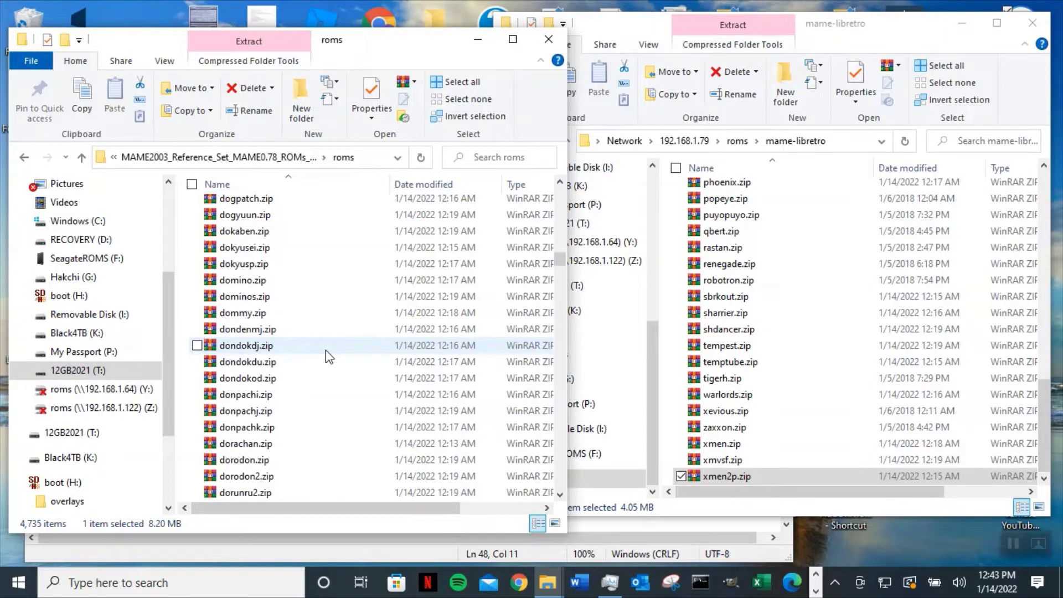
pyautogui.scroll(4, 326, 350)
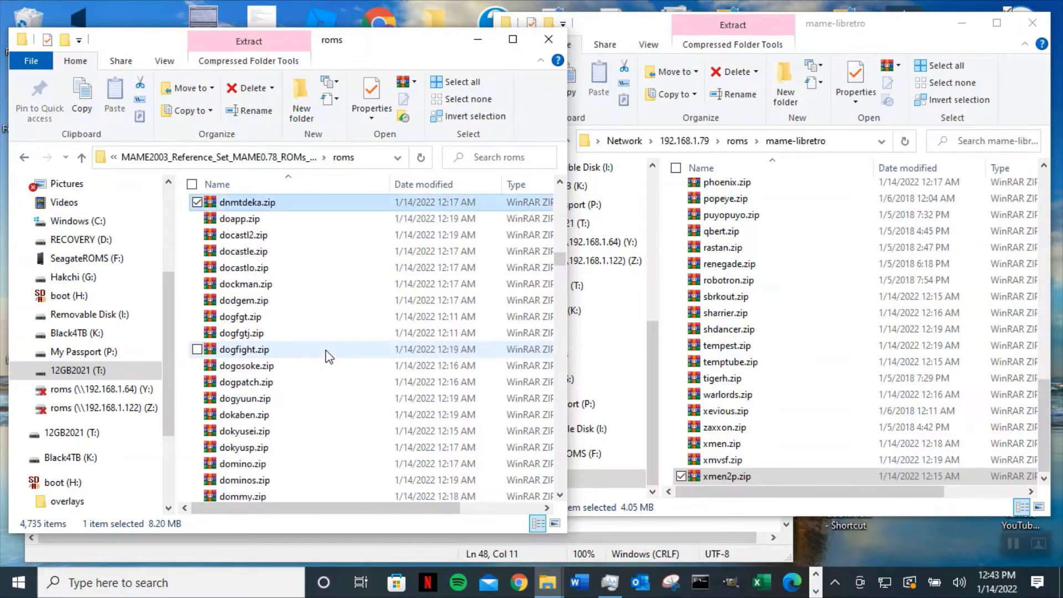
pyautogui.click(563, 181)
pyautogui.click(562, 181)
pyautogui.click(562, 180)
pyautogui.click(562, 181)
pyautogui.click(563, 181)
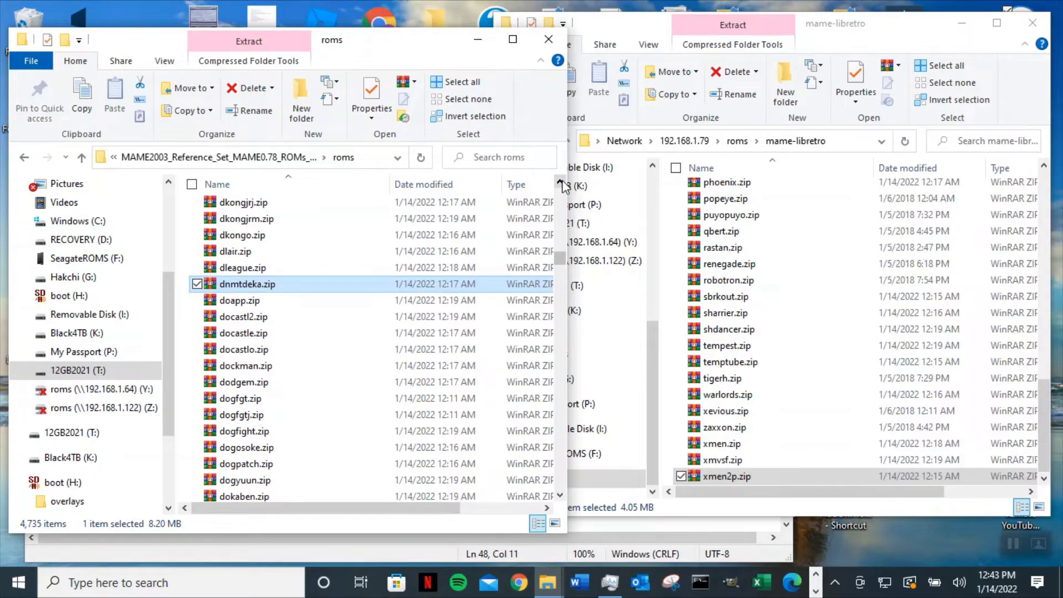
pyautogui.click(561, 178)
pyautogui.click(561, 178)
pyautogui.click(561, 178)
pyautogui.click(561, 178)
pyautogui.click(561, 178)
pyautogui.click(561, 178)
pyautogui.click(562, 179)
pyautogui.click(561, 178)
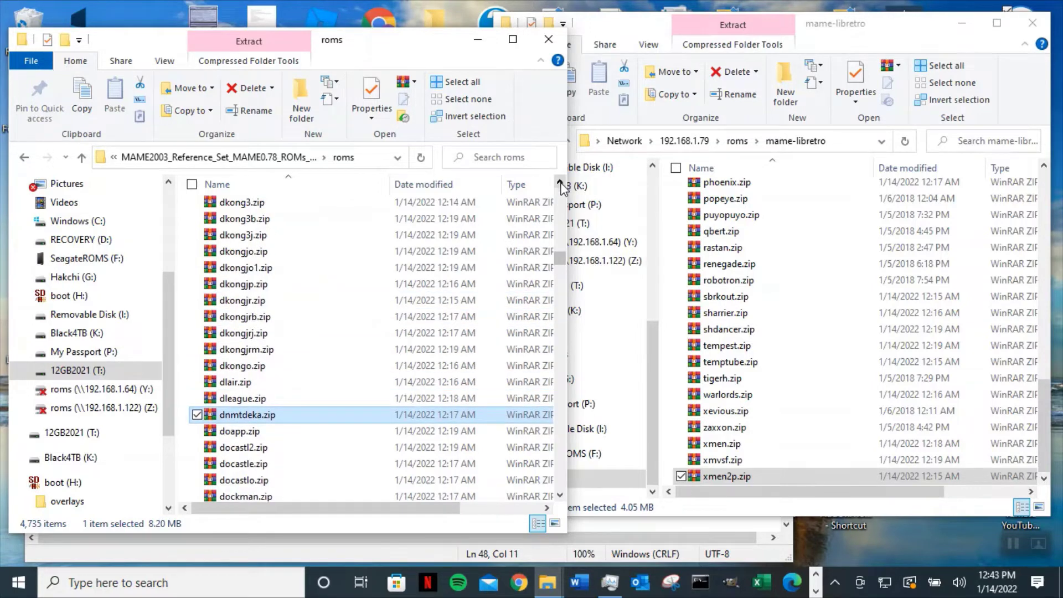
# - Highlight the dmnfrnt.zip entry in the Notepad game list and check for that name among the downloaded roms
pyautogui.hotkey('alt', 'Tab')
pyautogui.hotkey('alt', 'Tab')
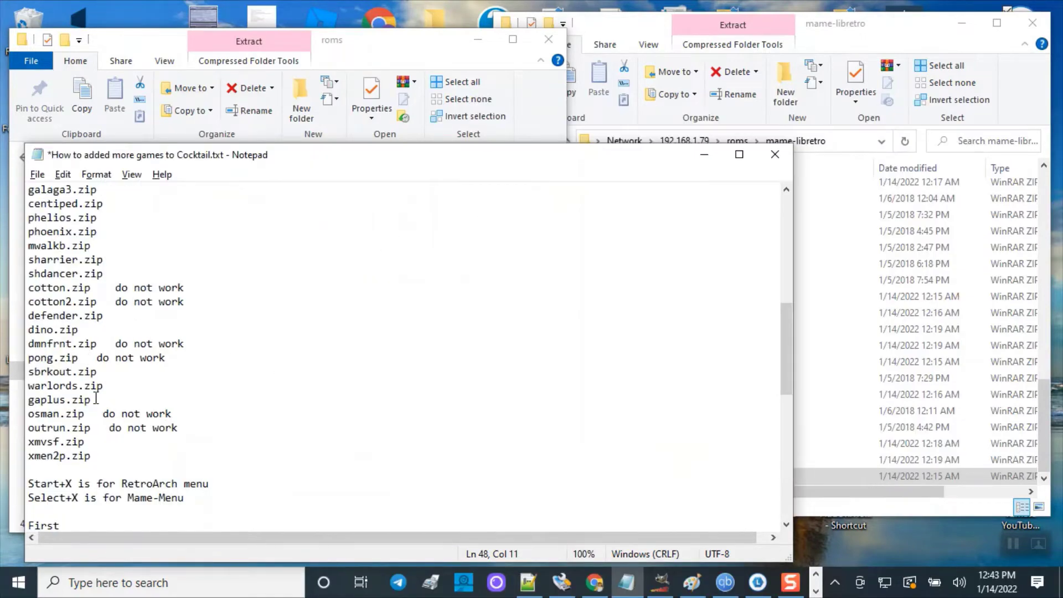
pyautogui.moveTo(98, 343); pyautogui.dragTo(28, 343)
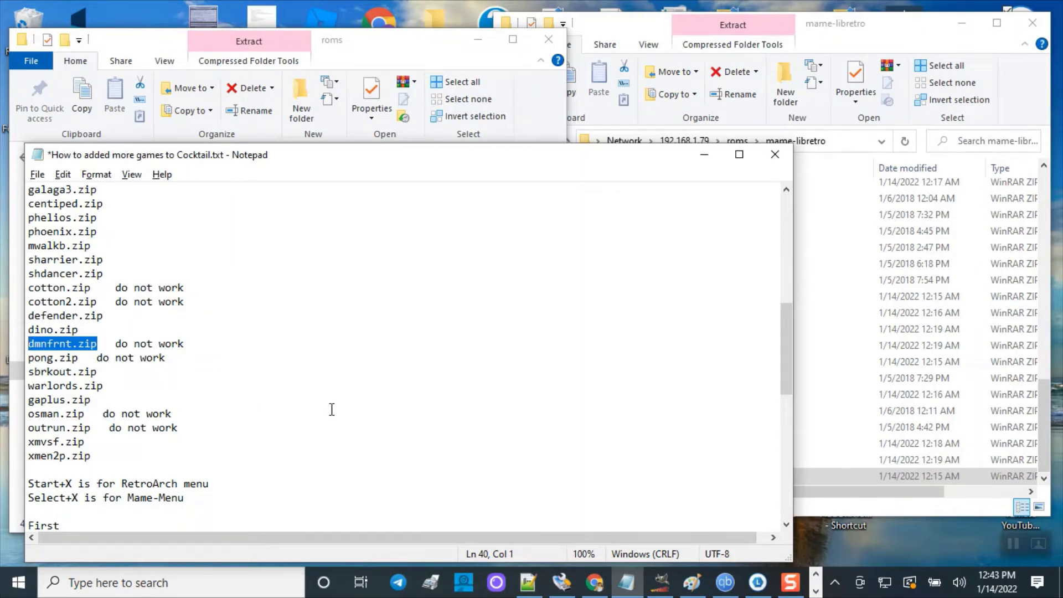
pyautogui.click(360, 55)
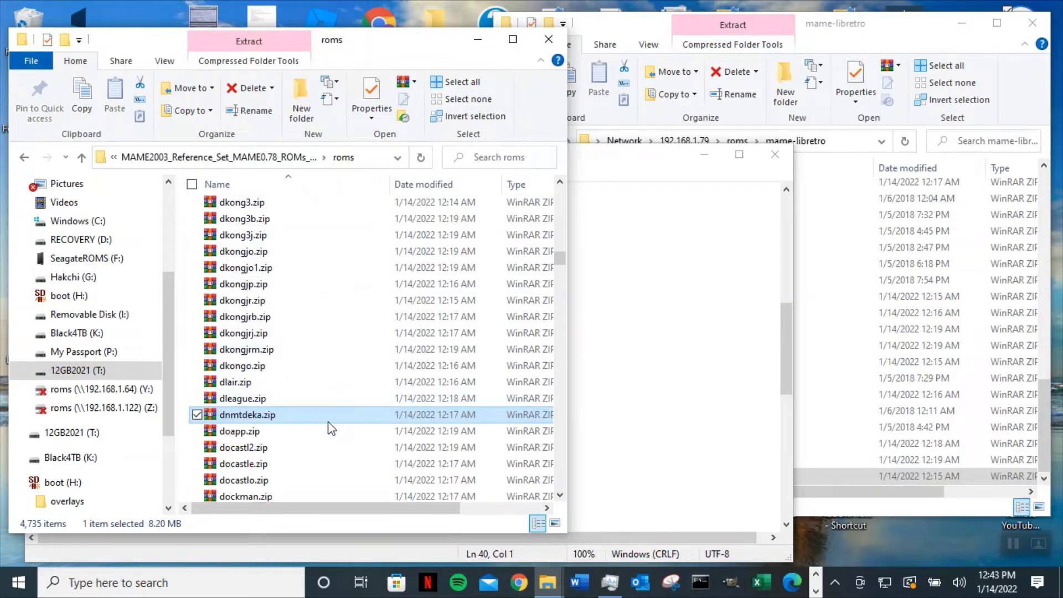
pyautogui.scroll(-1, 330, 430)
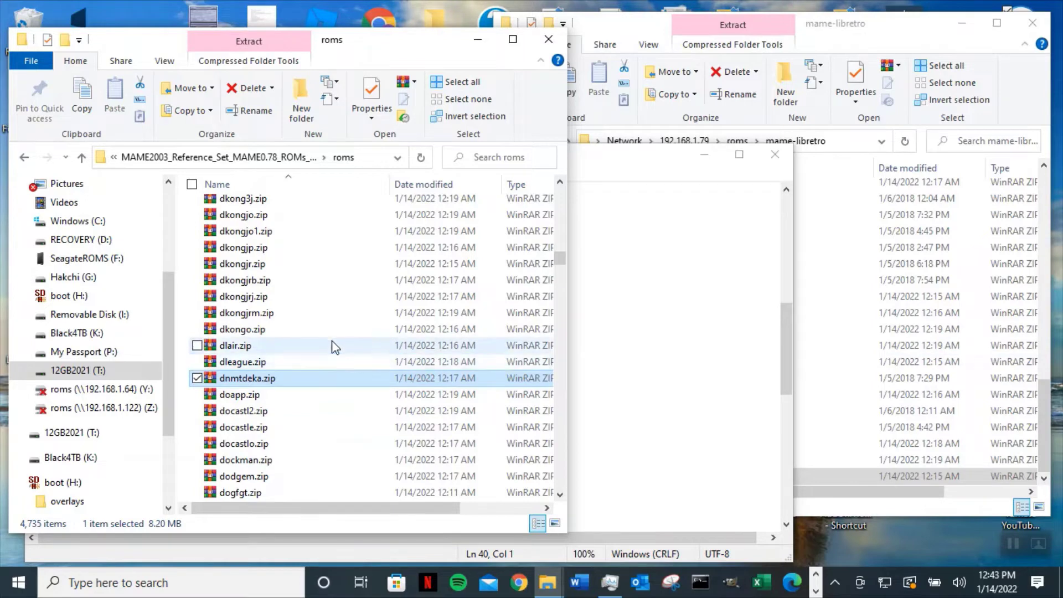
# - Go up three folder levels from the downloaded roms to the [32gb]-Cocktail.Barrel.SplitScreen.RPi3.3b.plus-TheRetroCollector folder
pyautogui.click(80, 159)
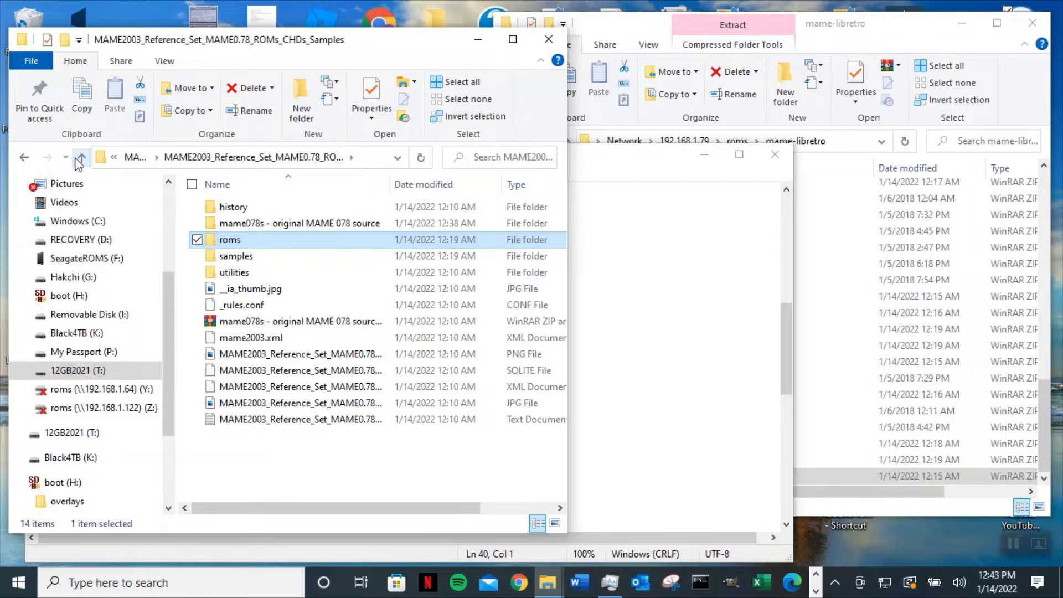
pyautogui.click(80, 158)
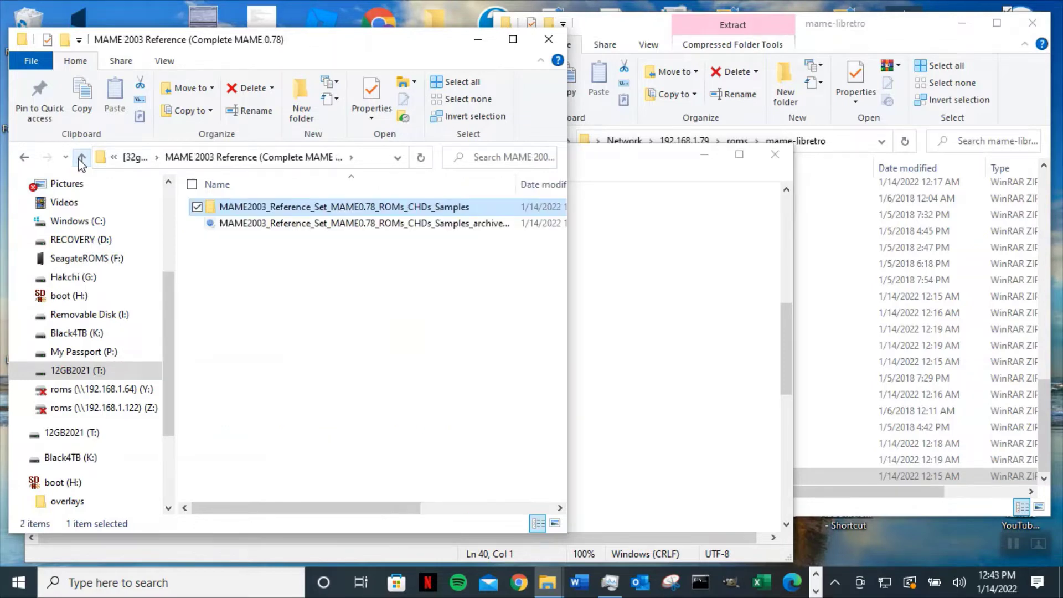
pyautogui.click(80, 159)
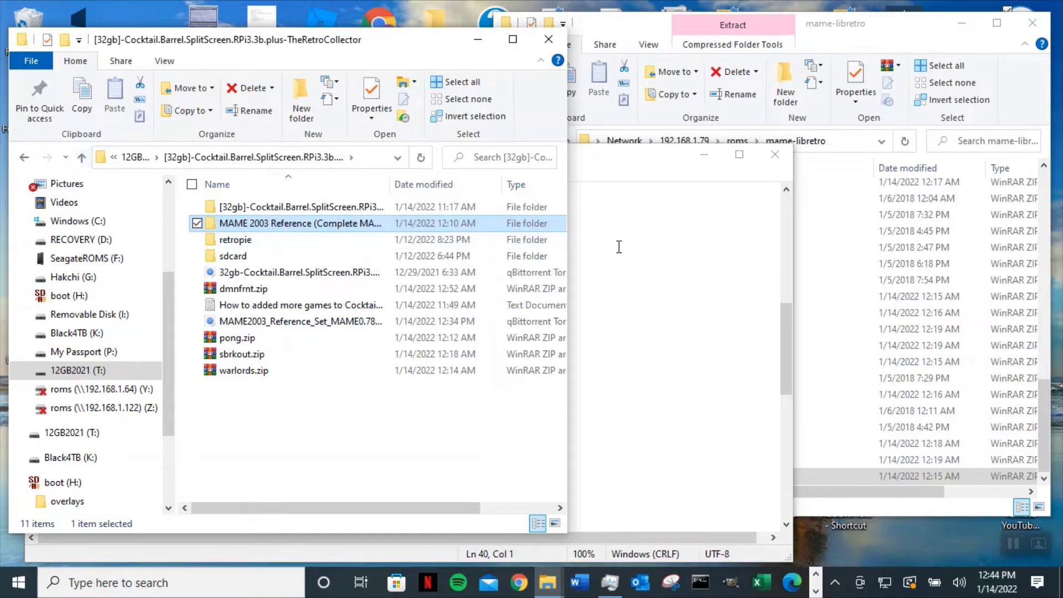
# - On the Raspberry Pi share, open the mame-libretro artwork folder under configs, all, emulationstation, downloaded_images
pyautogui.click(857, 28)
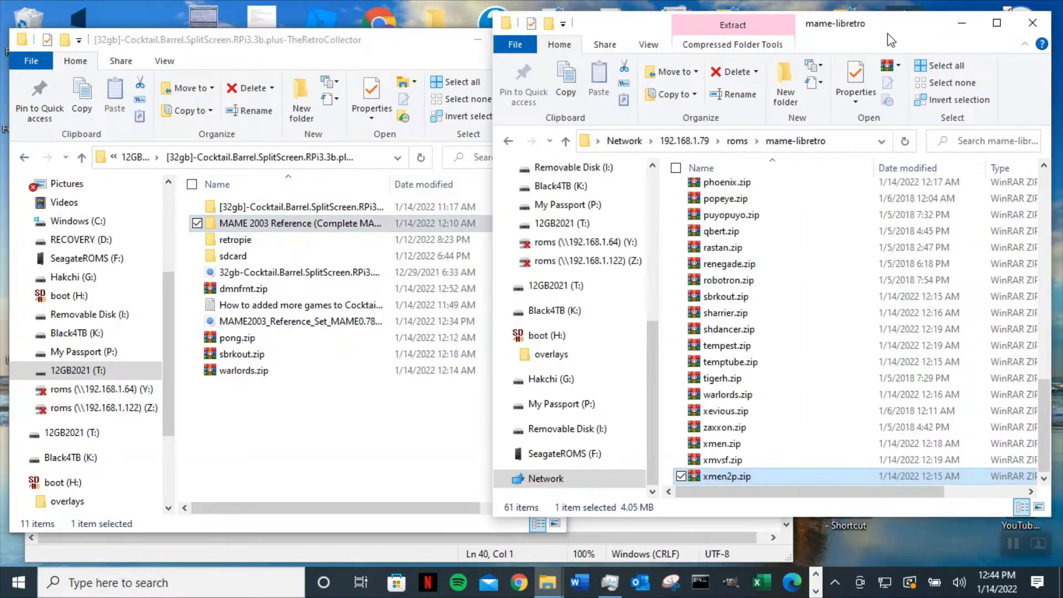
pyautogui.click(685, 147)
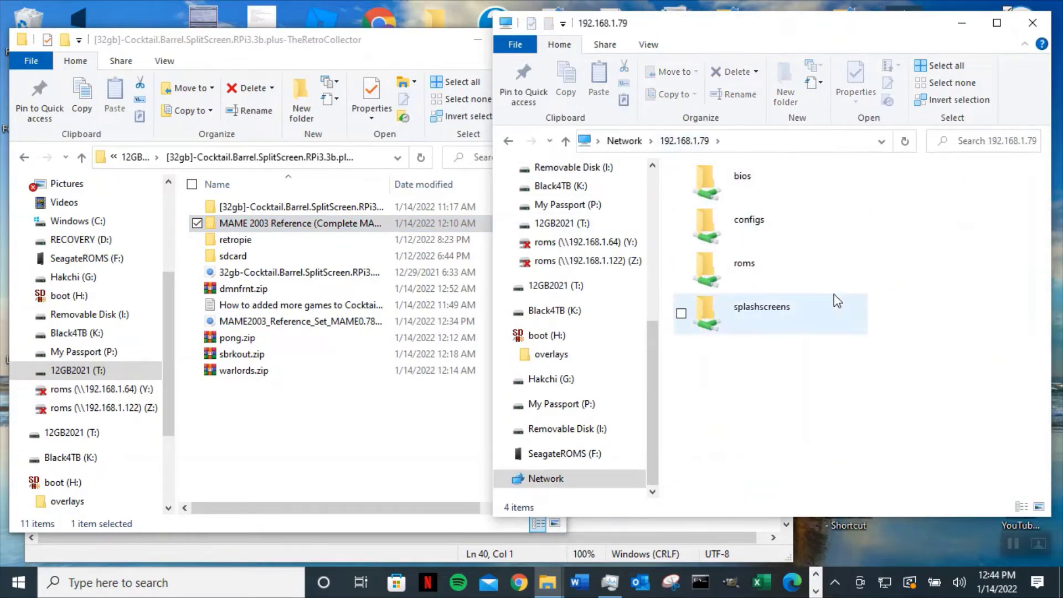
pyautogui.doubleClick(786, 231)
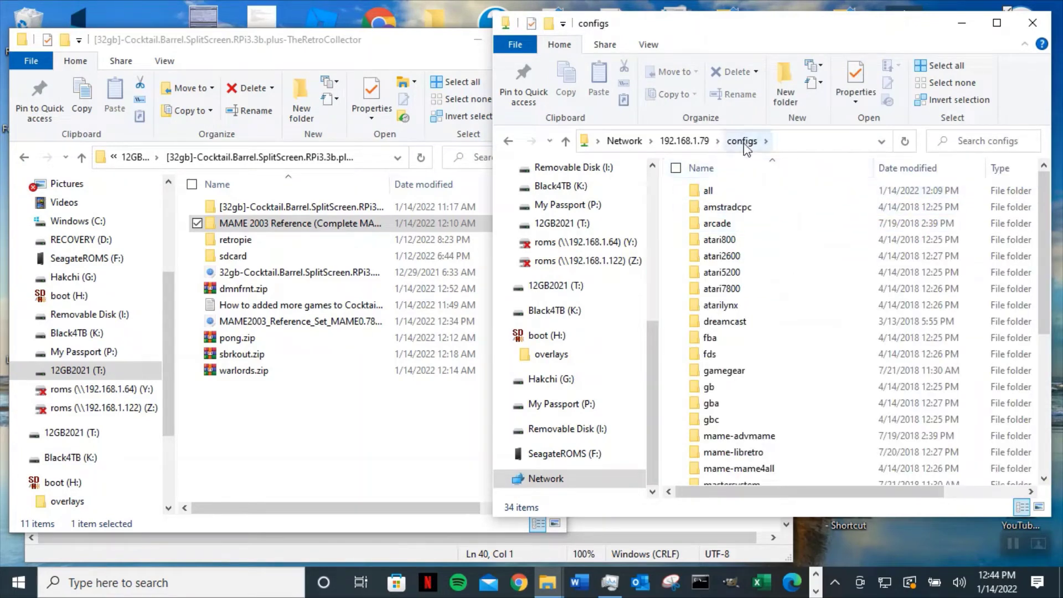
pyautogui.doubleClick(741, 191)
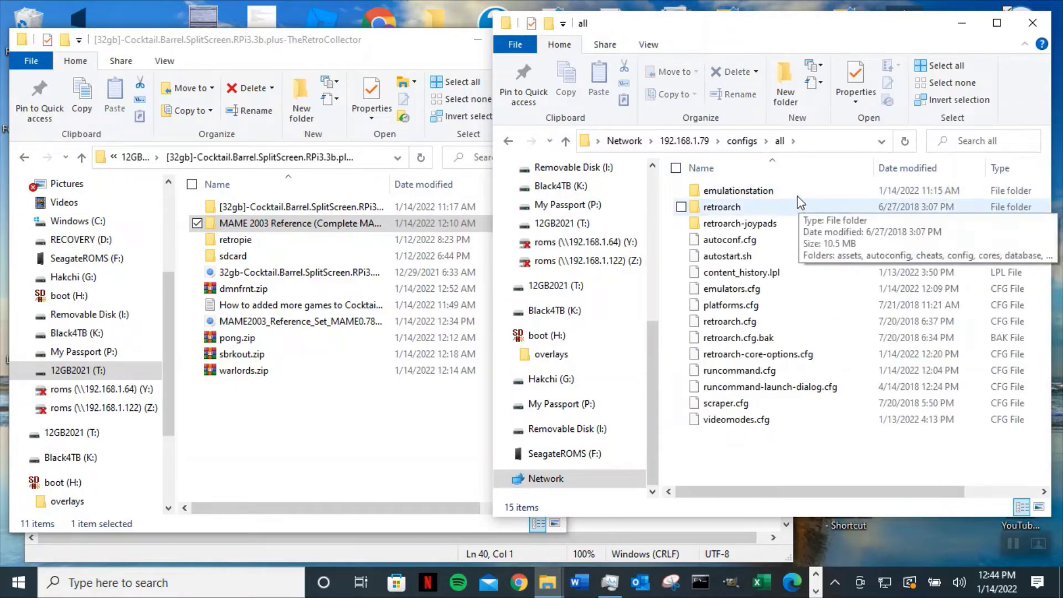
pyautogui.click(781, 191)
pyautogui.doubleClick(783, 198)
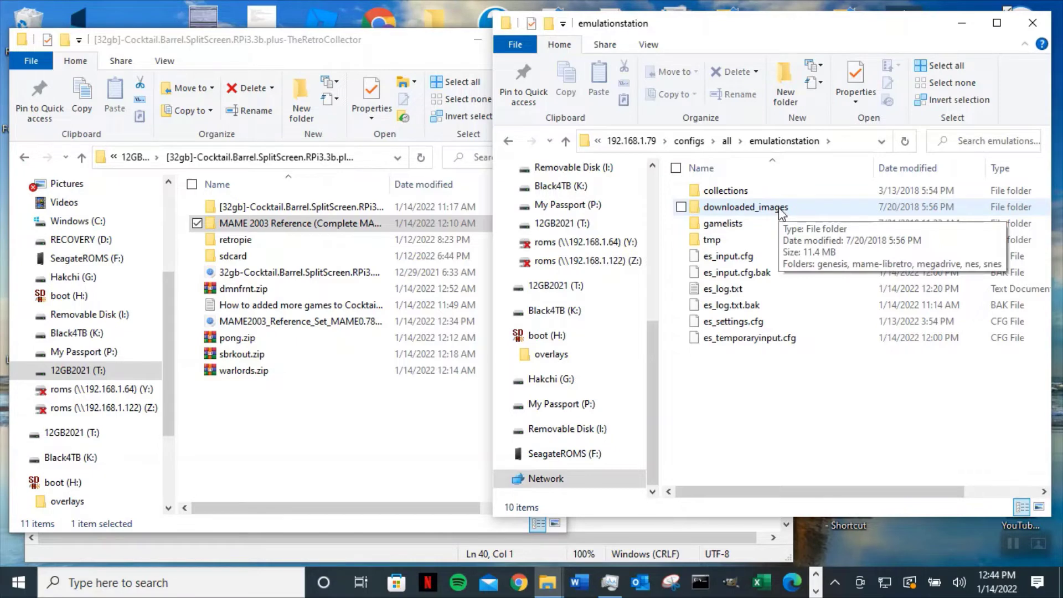
pyautogui.doubleClick(780, 209)
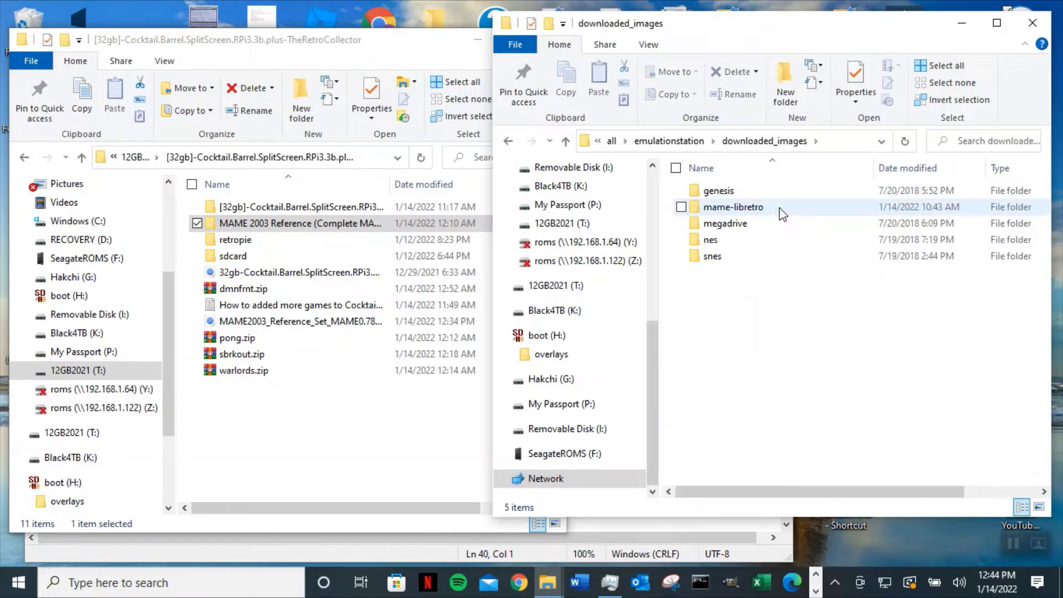
pyautogui.doubleClick(781, 210)
# - Maximize the mame-libretro artwork folder's window and display its image files as extra large icons
pyautogui.rightClick(853, 270)
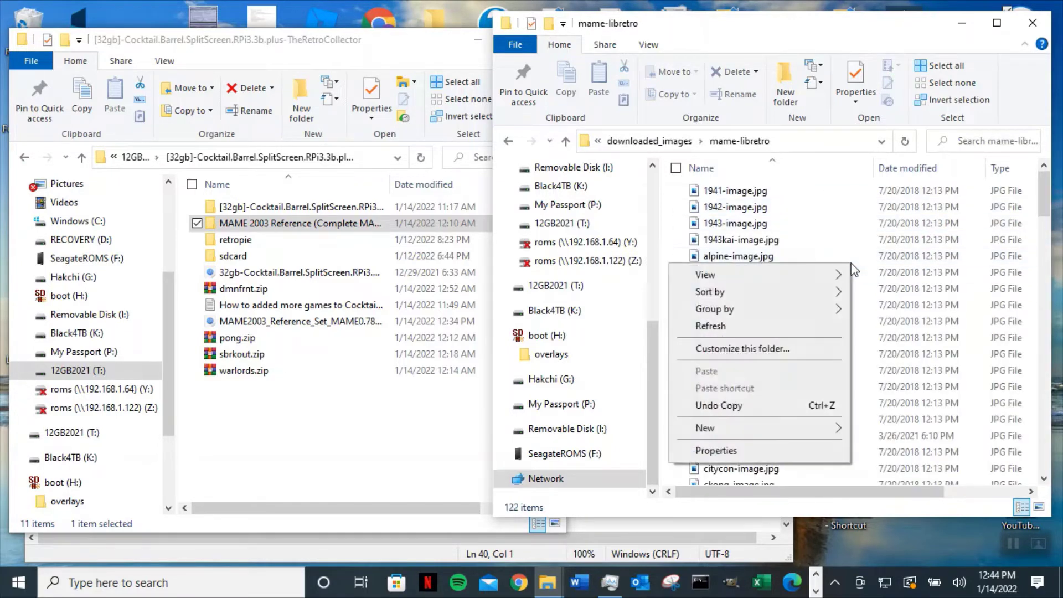
pyautogui.moveTo(830, 276)
pyautogui.click(907, 295)
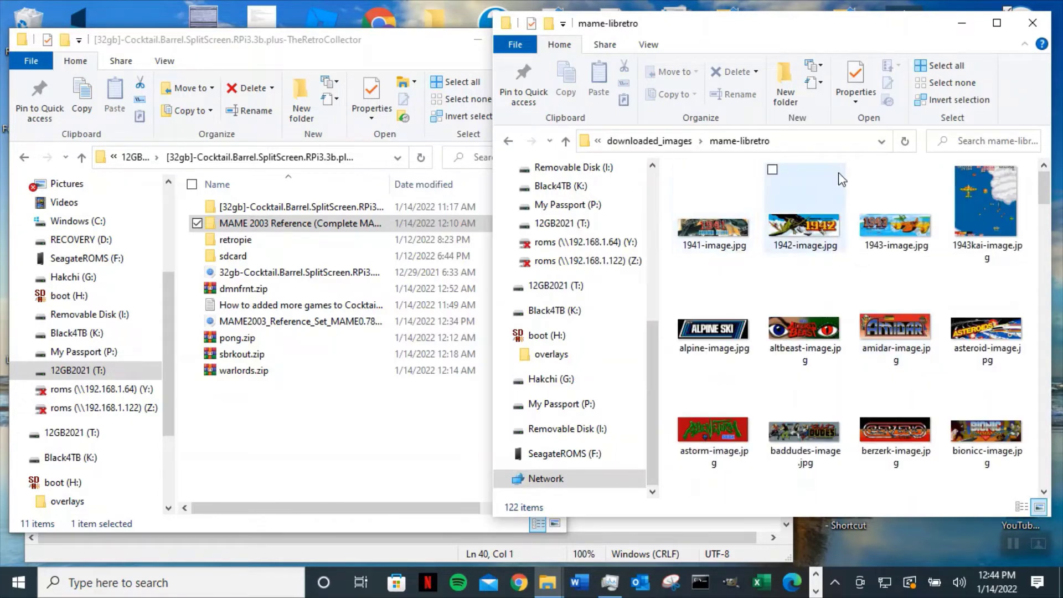
pyautogui.click(998, 25)
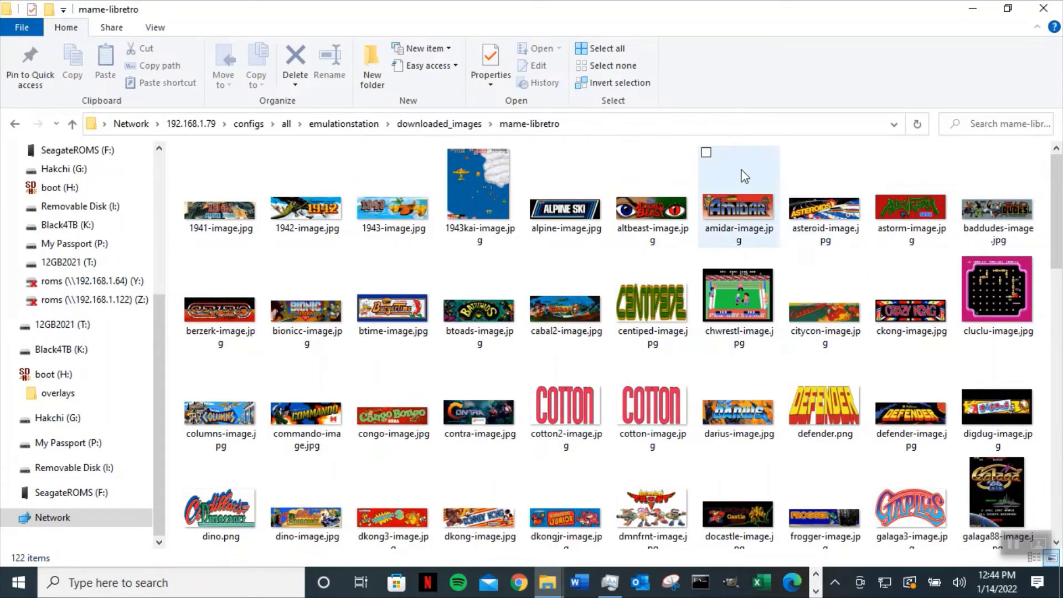
pyautogui.rightClick(778, 255)
pyautogui.moveTo(738, 267)
pyautogui.click(788, 268)
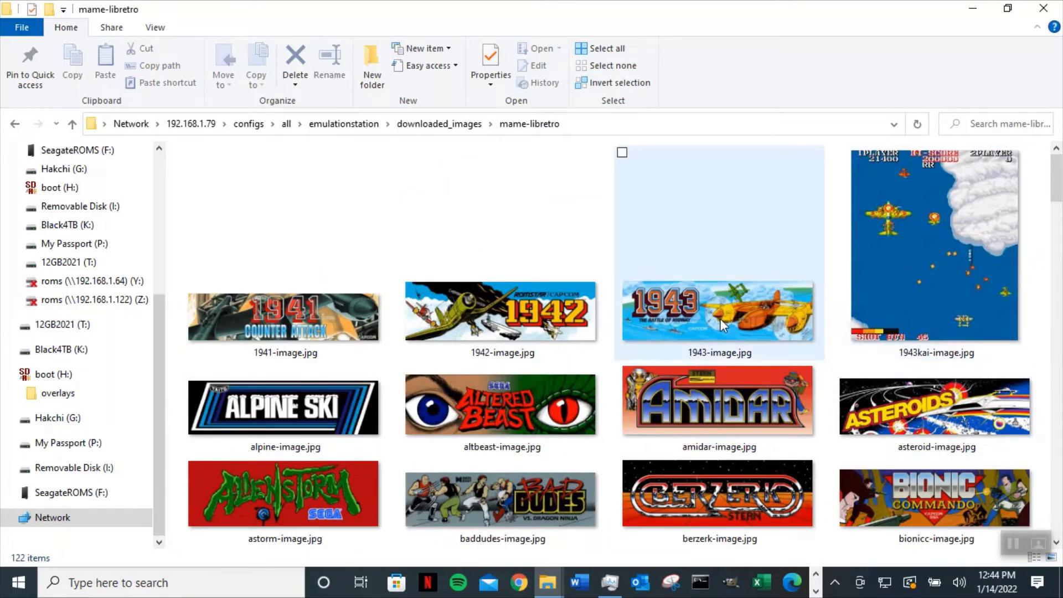
# - Look through the game artwork images and their file names, including dmnfrnt-image.jpg, and restore the window to its smaller size
pyautogui.scroll(-10, 669, 330)
pyautogui.scroll(-5, 669, 331)
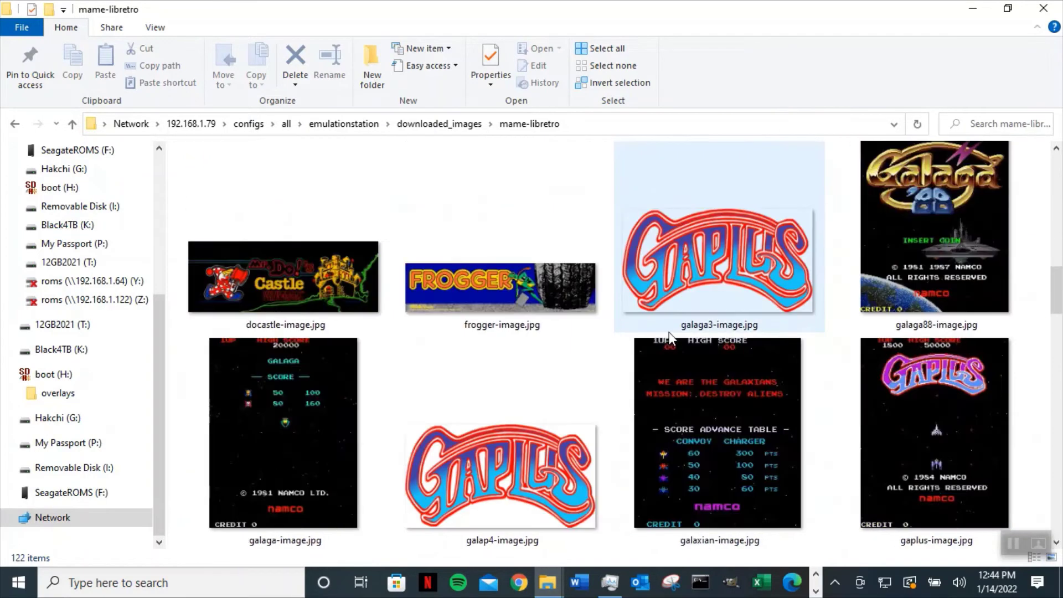
pyautogui.scroll(-3, 668, 331)
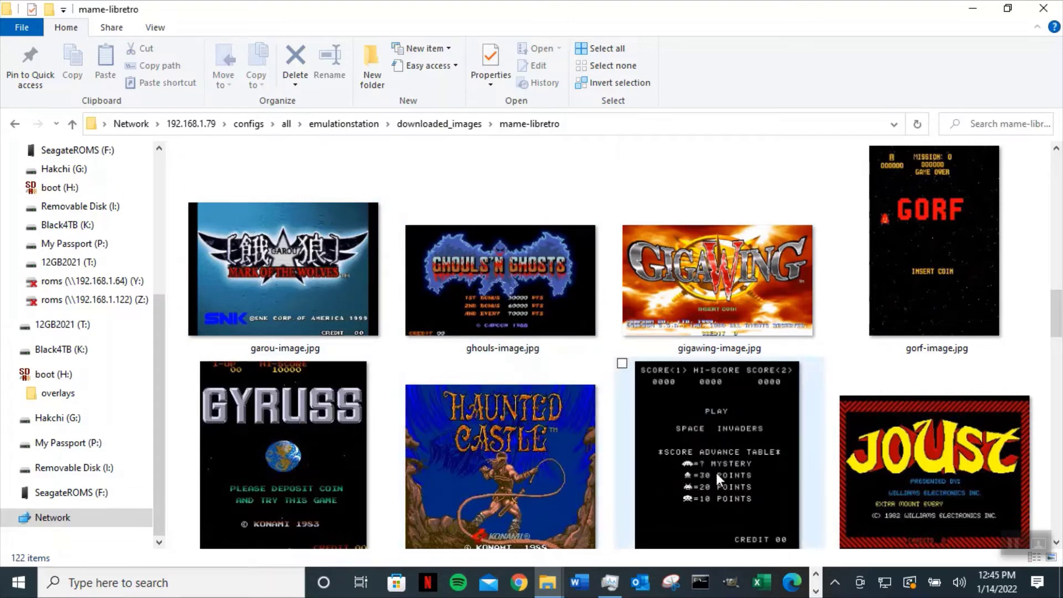
pyautogui.moveTo(971, 248)
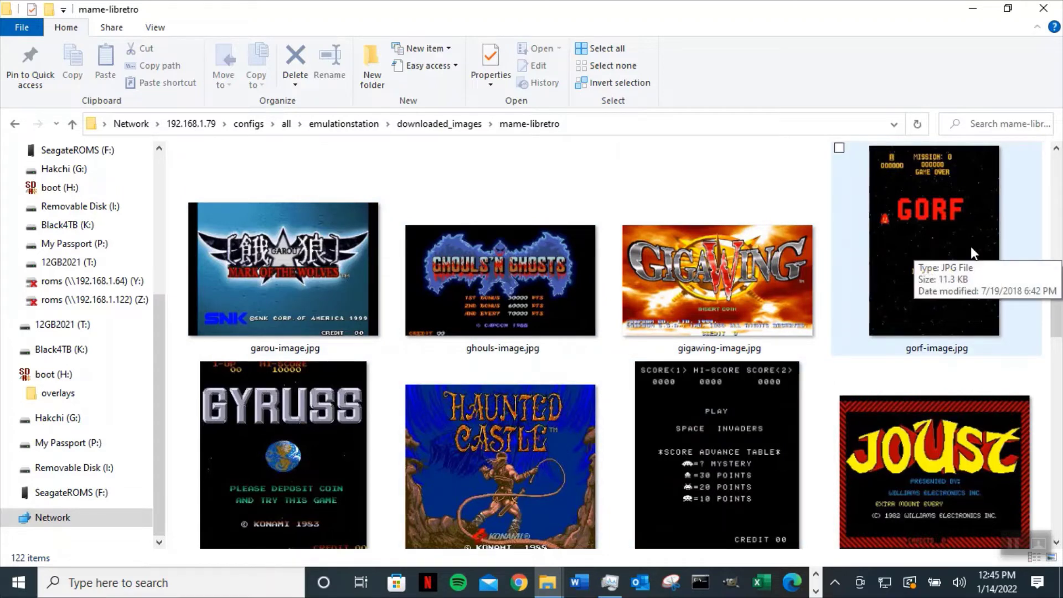
pyautogui.scroll(8, 970, 245)
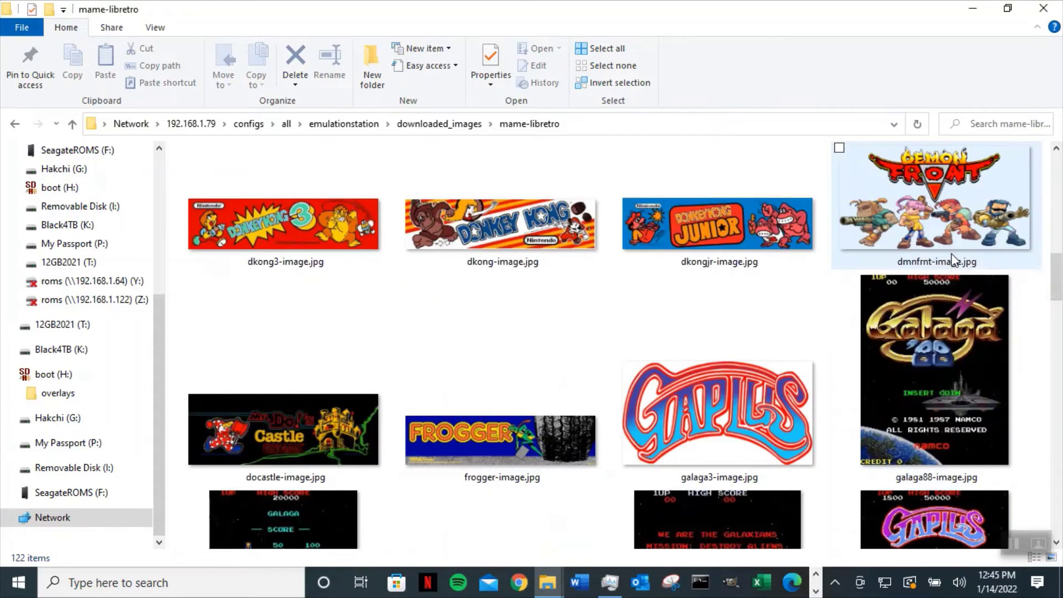
pyautogui.scroll(6, 952, 254)
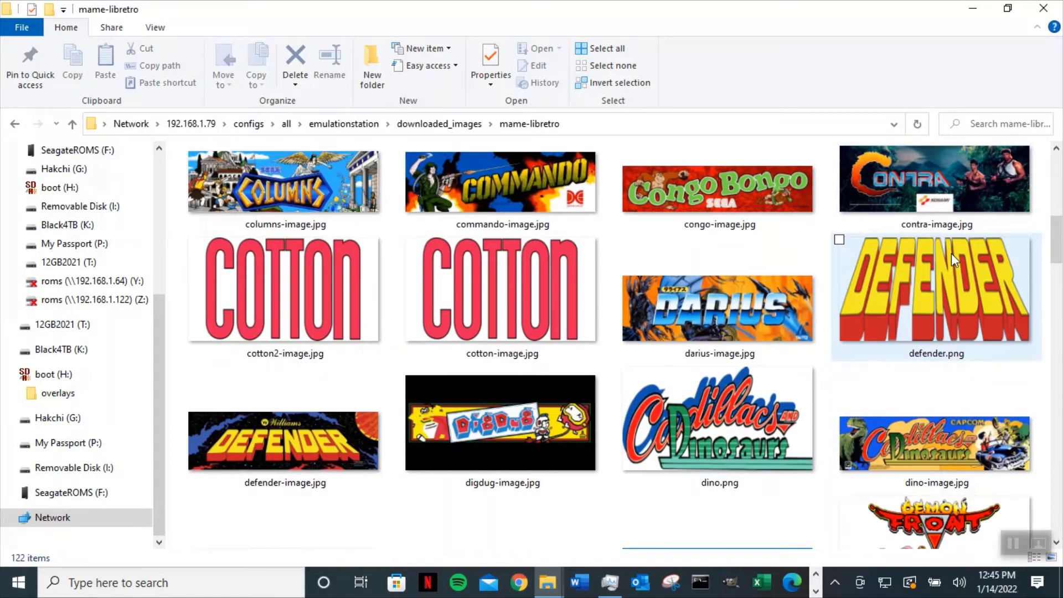
pyautogui.click(1007, 9)
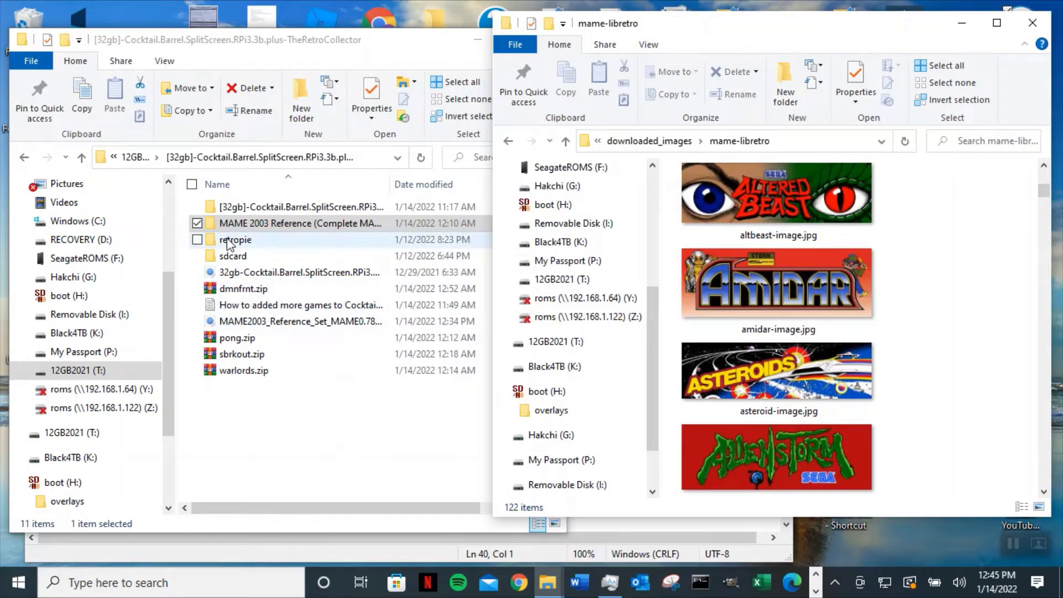
# - On the 12GB2021 (T:) drive, open Motion.Blue.Unified.Rom.Sets-PiPiggies inside the Complete.MBU.RomPack.Select.What.You.Want.Torrent.MBU-PiPiggies folder
pyautogui.click(82, 157)
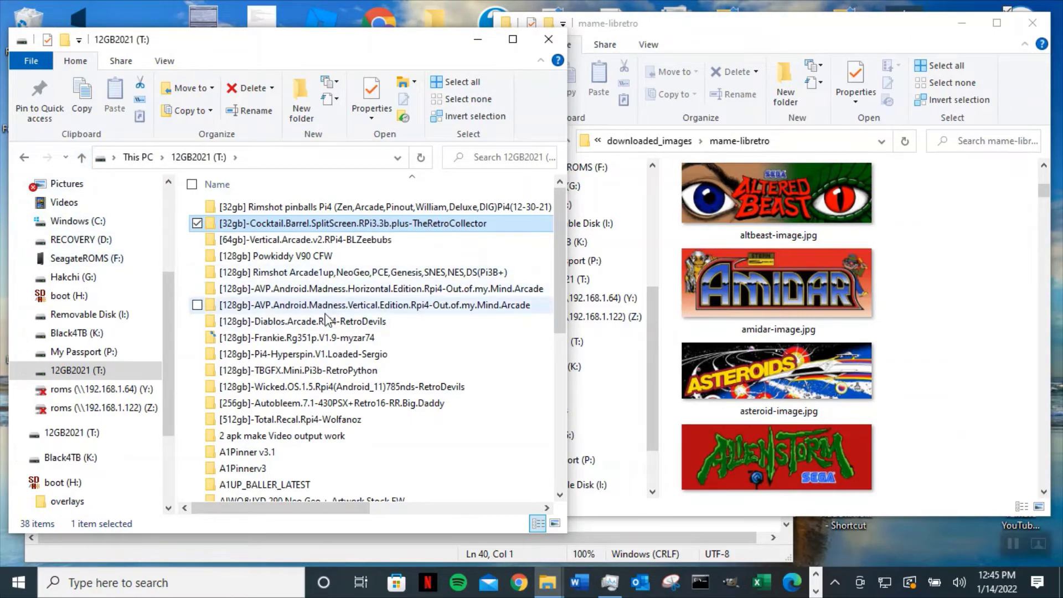
pyautogui.scroll(-3, 322, 396)
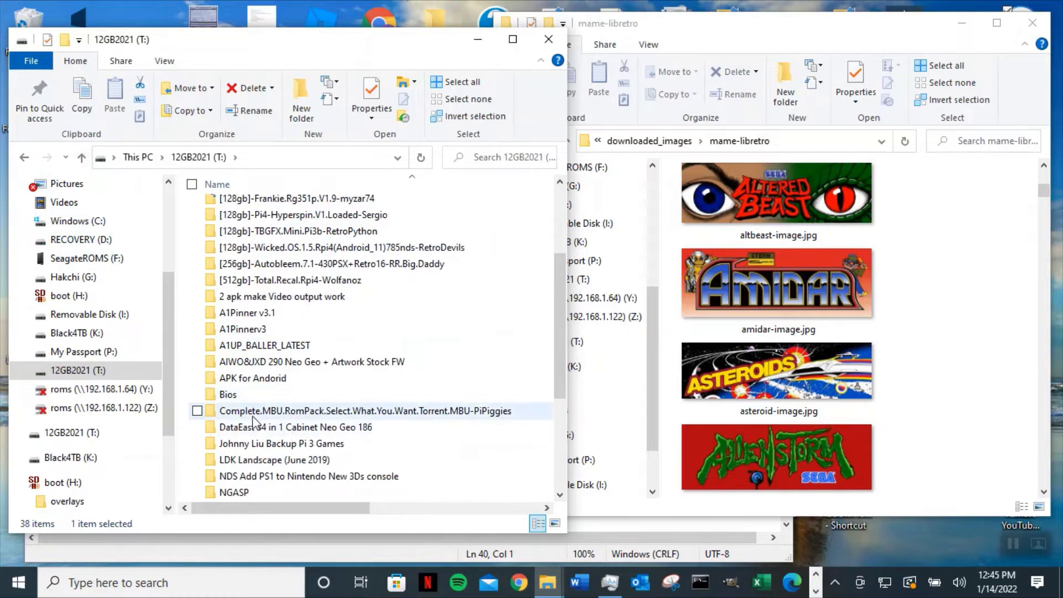
pyautogui.doubleClick(323, 412)
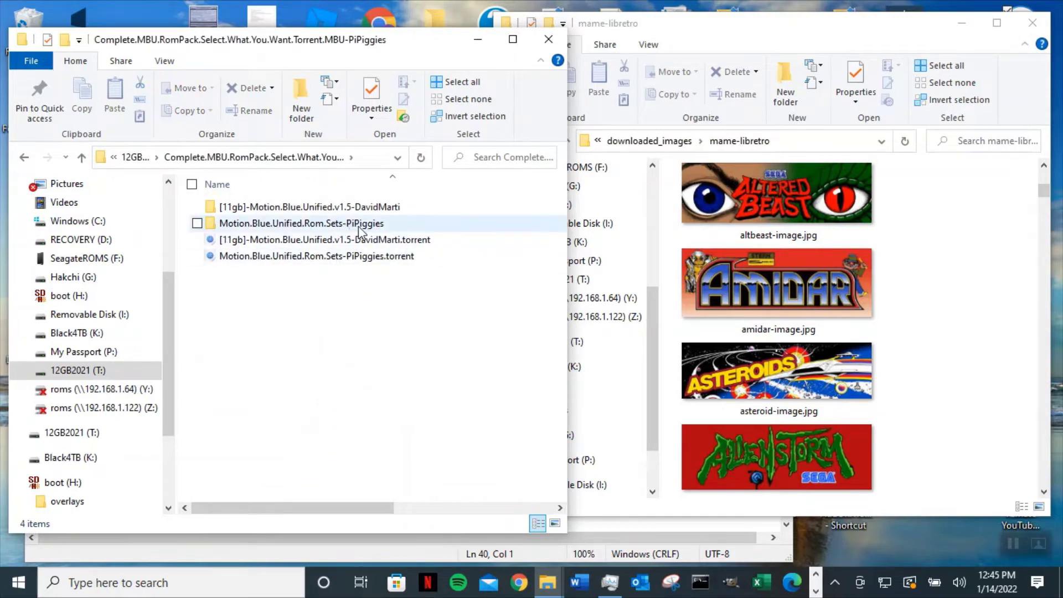
pyautogui.moveTo(370, 231)
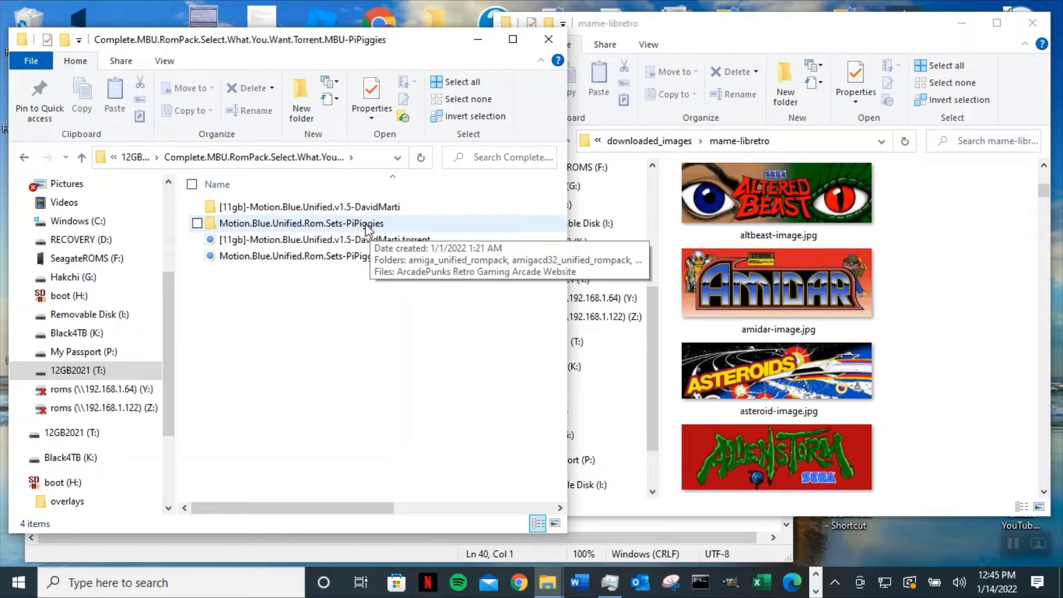
pyautogui.doubleClick(365, 224)
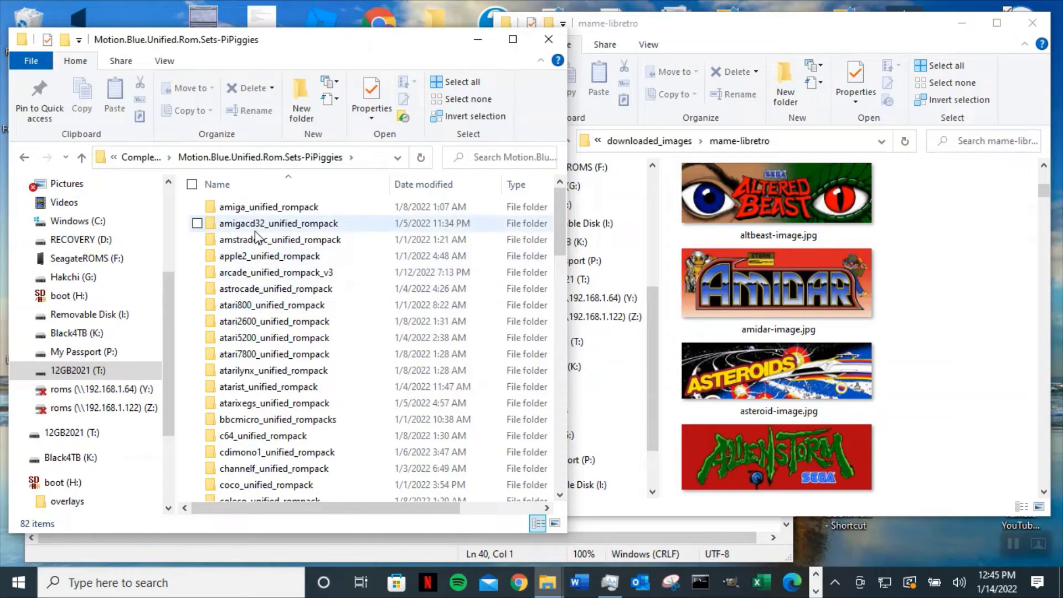
# - Open the arcade_unified_rompack_v3 folder and go through home, pi, RetroPie and roms into its arcade folder
pyautogui.scroll(-2, 299, 374)
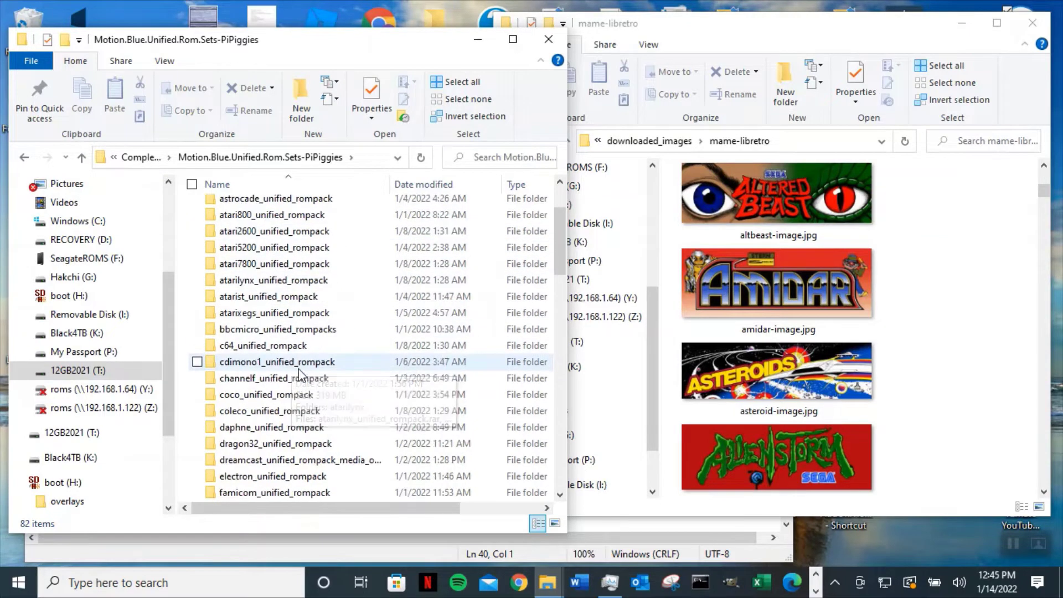
pyautogui.scroll(2, 300, 377)
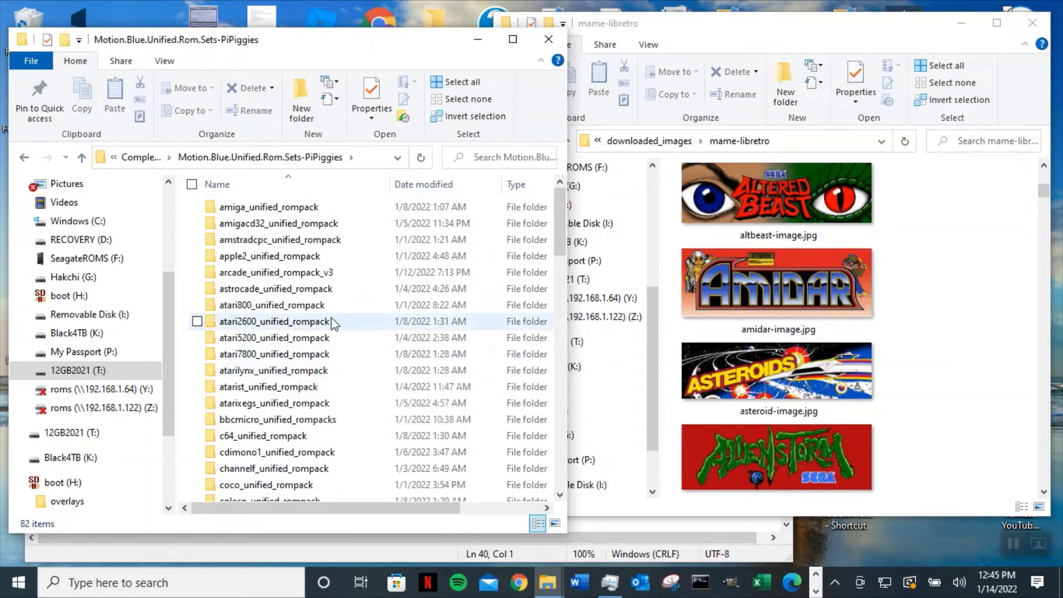
pyautogui.doubleClick(266, 271)
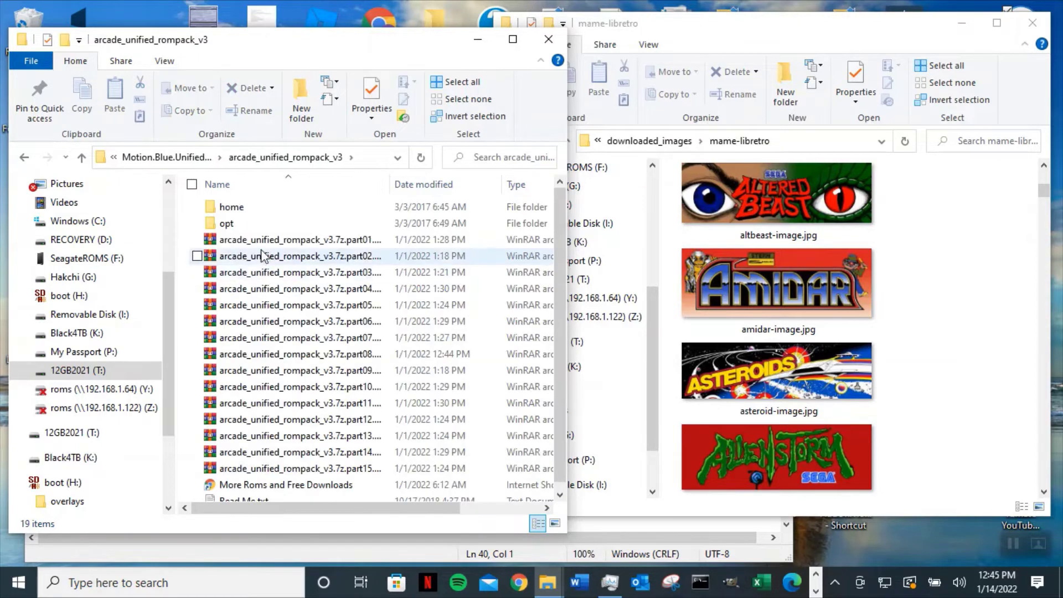
pyautogui.doubleClick(227, 207)
pyautogui.doubleClick(227, 208)
pyautogui.doubleClick(228, 207)
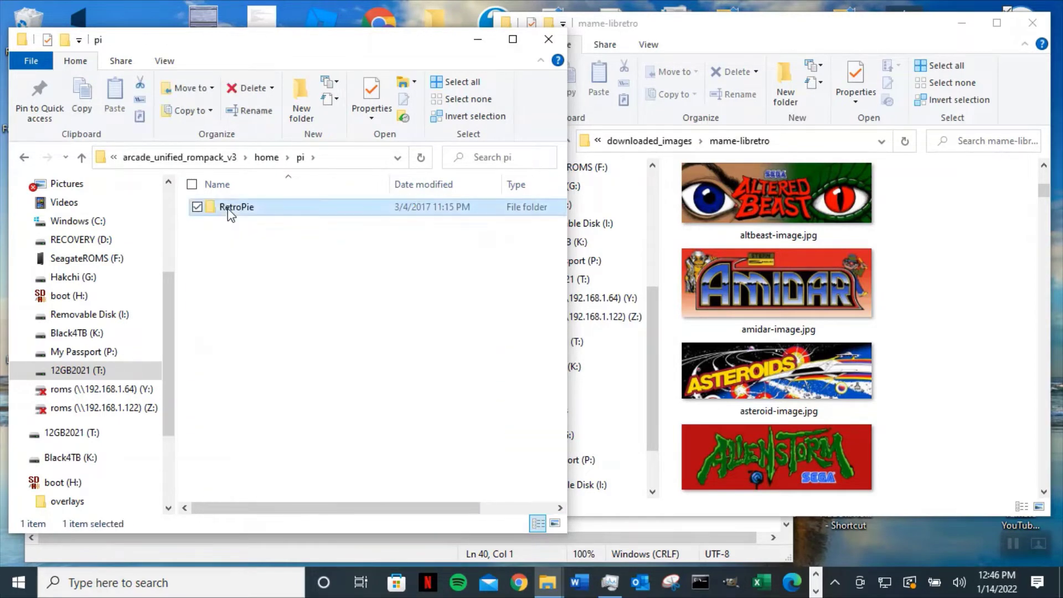
pyautogui.click(240, 227)
pyautogui.doubleClick(240, 227)
pyautogui.doubleClick(249, 208)
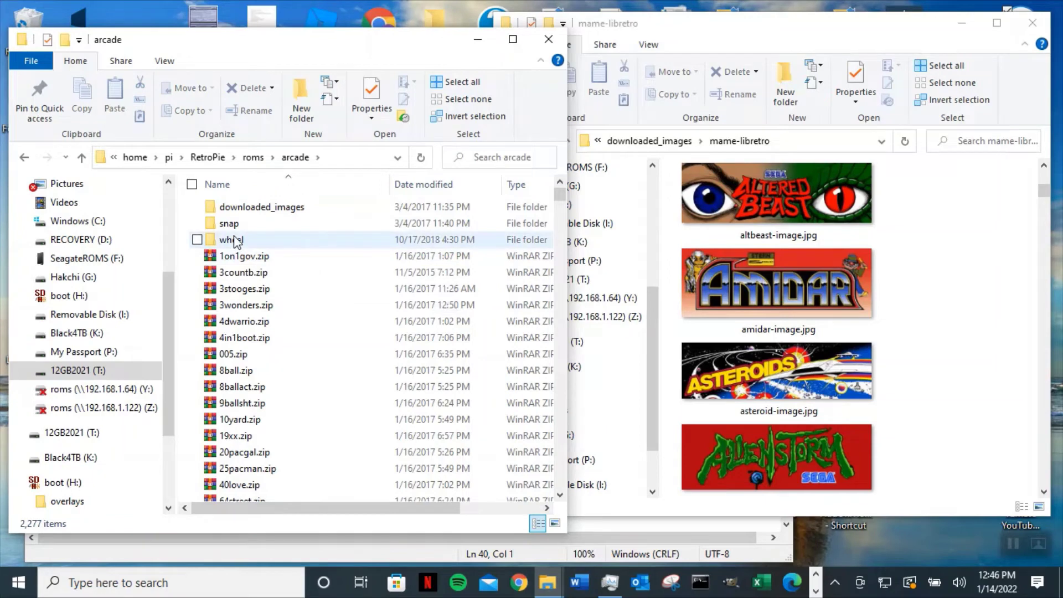
# - View the arcade pack's artwork in the downloaded_images folder and in the wheel folder
pyautogui.doubleClick(244, 208)
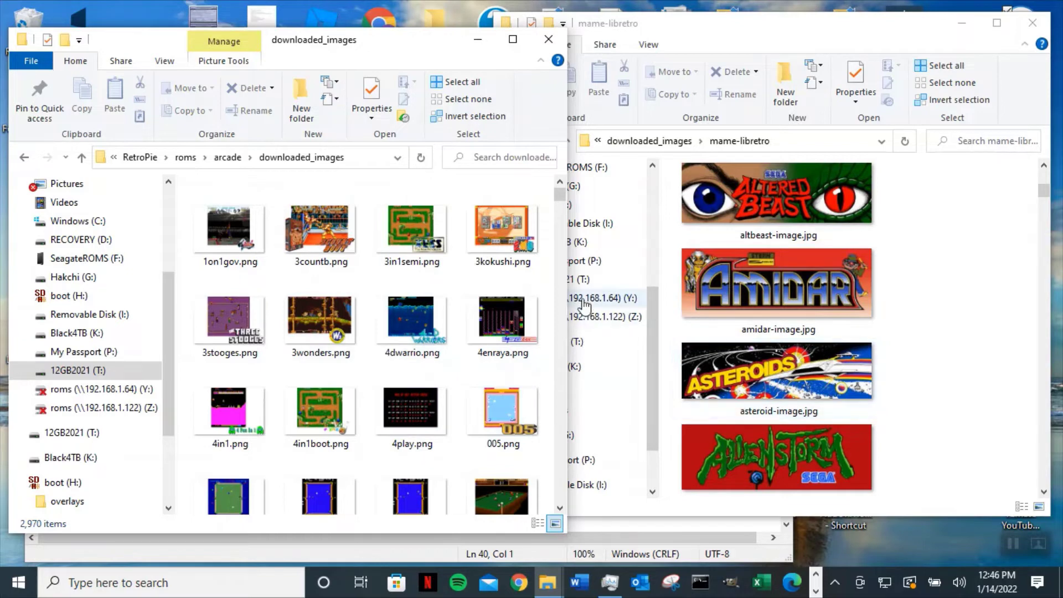
pyautogui.click(80, 158)
pyautogui.doubleClick(293, 242)
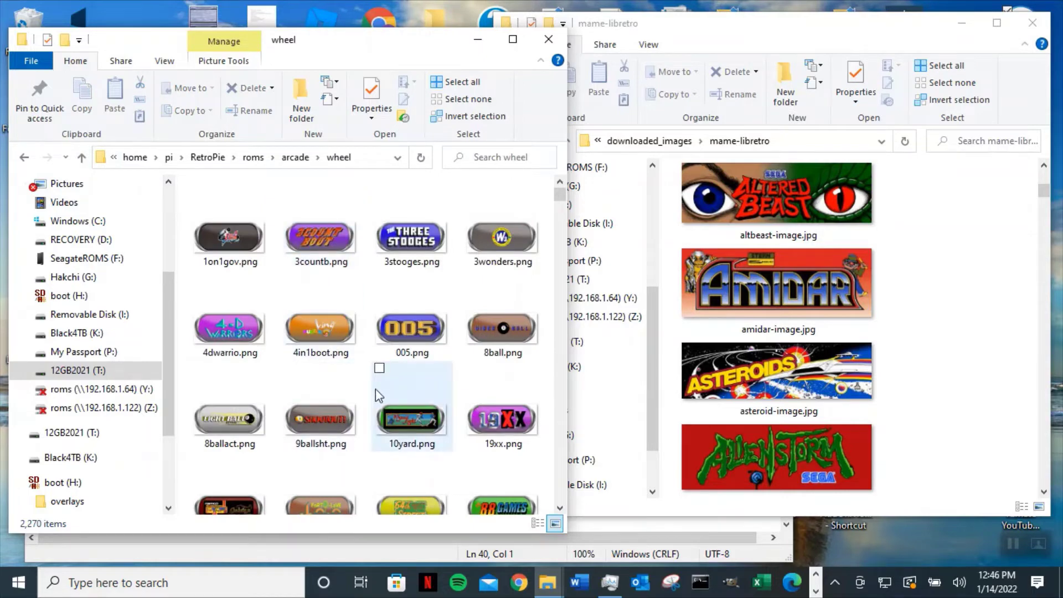
# - Go back up from the wheel folder through arcade_unified_rompack_v3 to one level above the Motion.Blue.Unified.Rom.Sets-PiPiggies folder
pyautogui.click(82, 158)
pyautogui.click(83, 158)
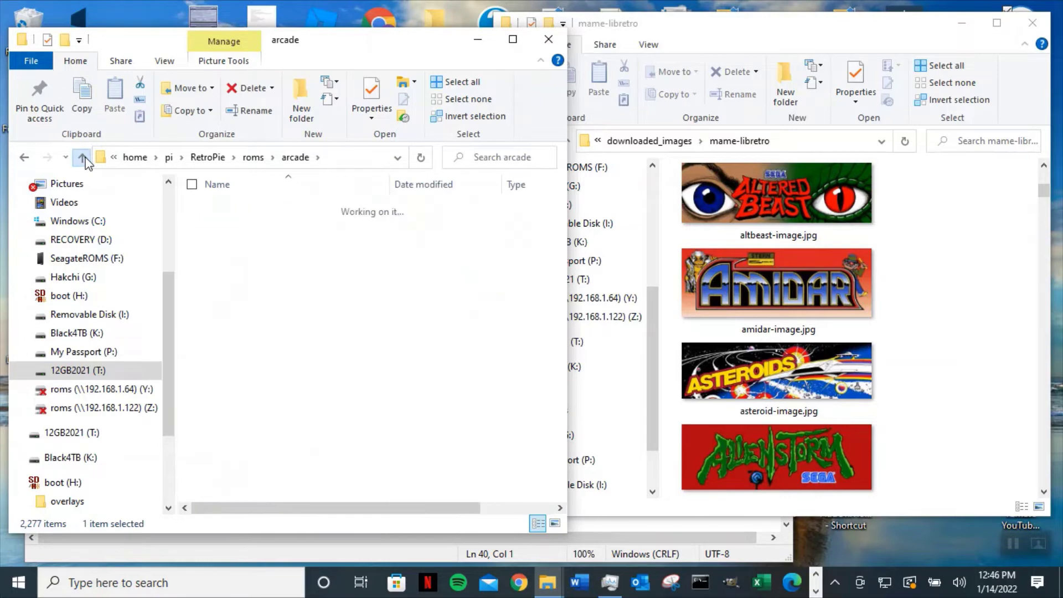
pyautogui.click(83, 158)
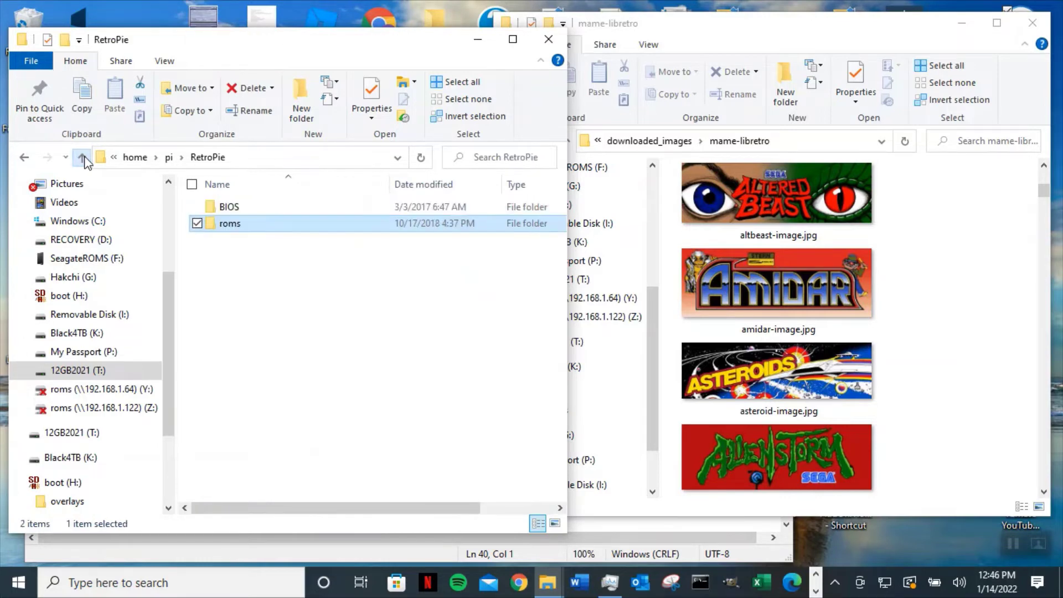
pyautogui.click(82, 158)
pyautogui.click(83, 159)
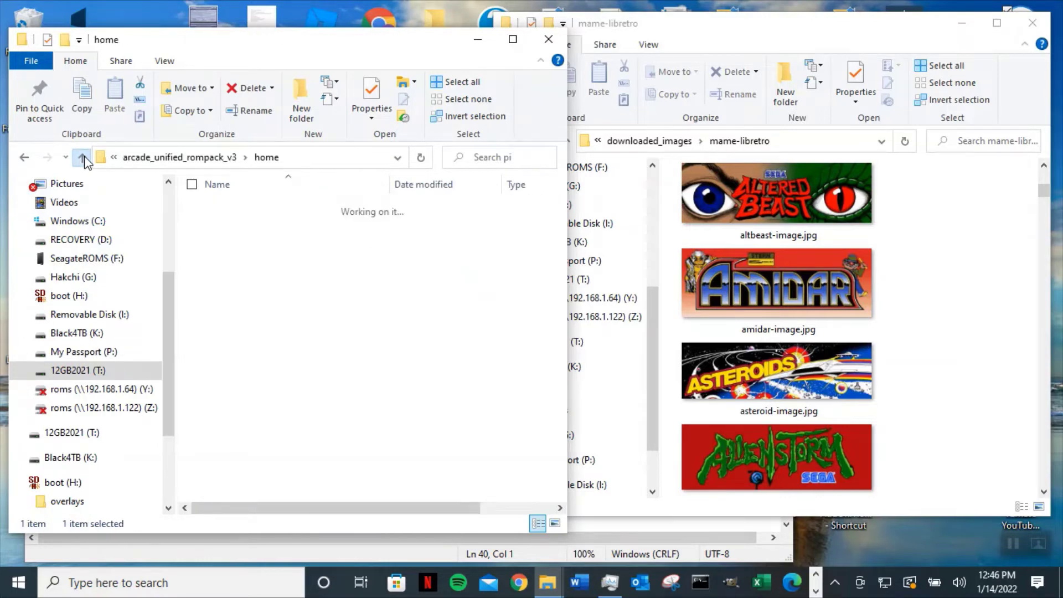
pyautogui.click(82, 158)
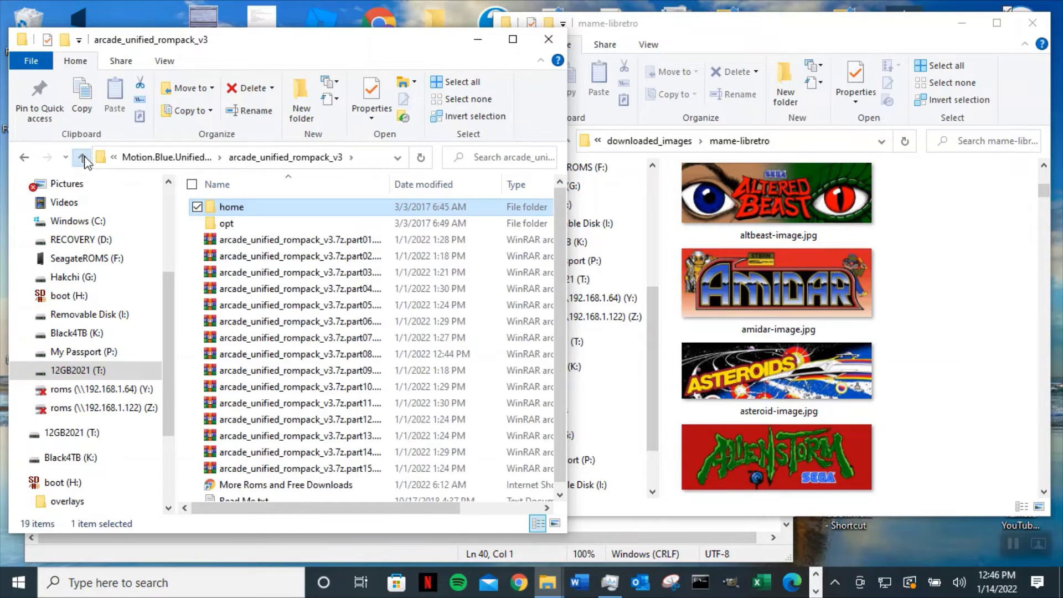
pyautogui.click(82, 158)
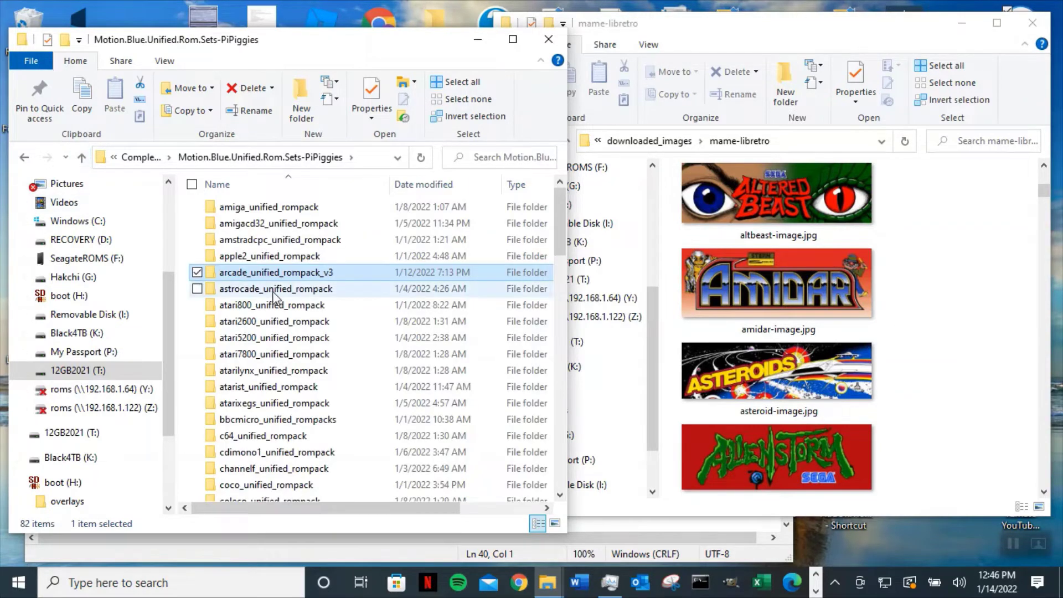
pyautogui.click(83, 159)
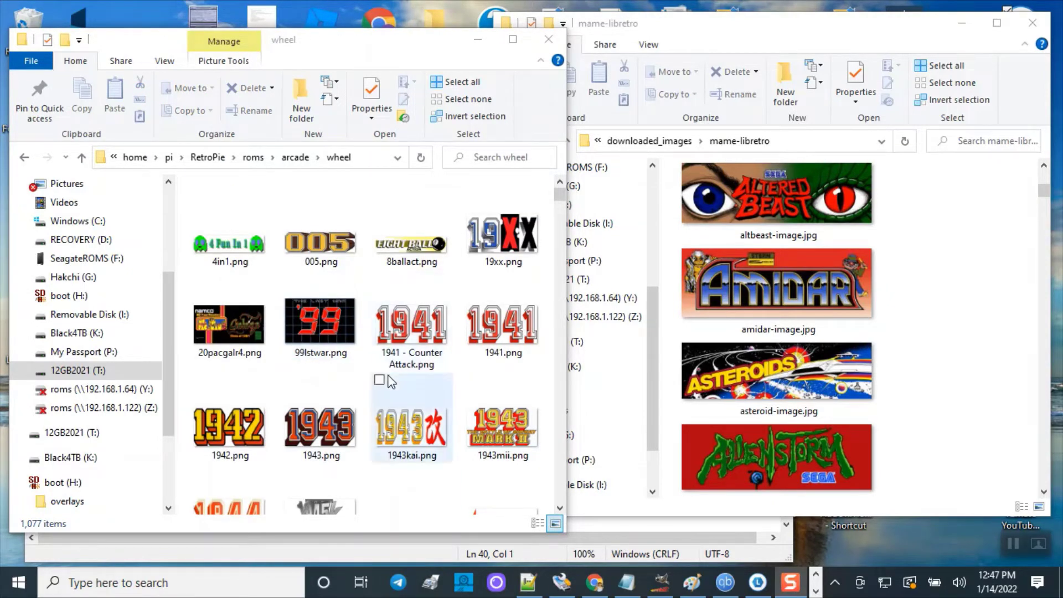
# - Look through the arcade wheel images, jumping to file names starting with xm and on to the end of the list
pyautogui.scroll(-5, 371, 404)
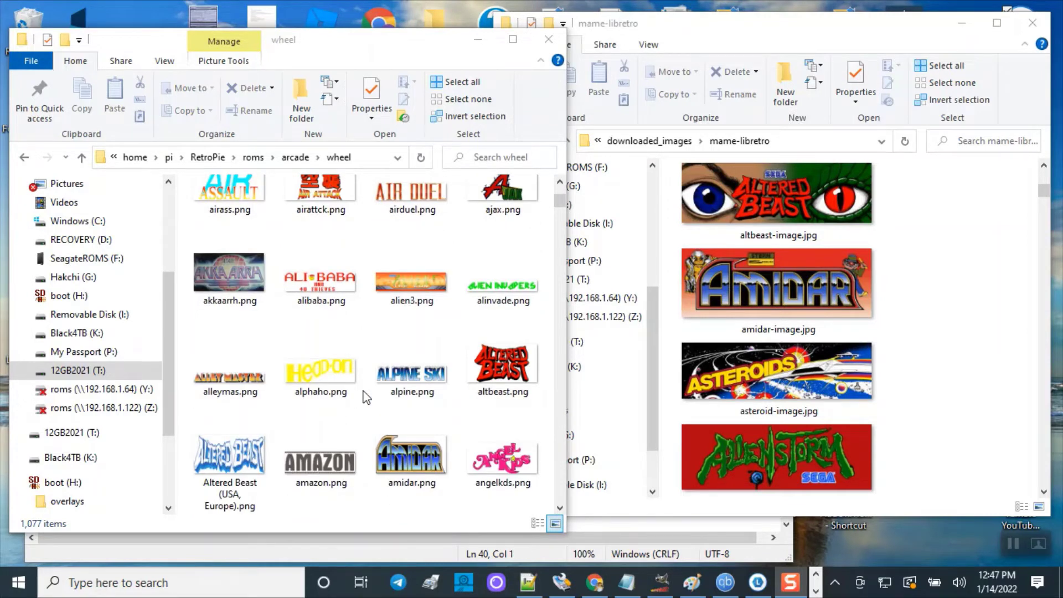
pyautogui.click(357, 410)
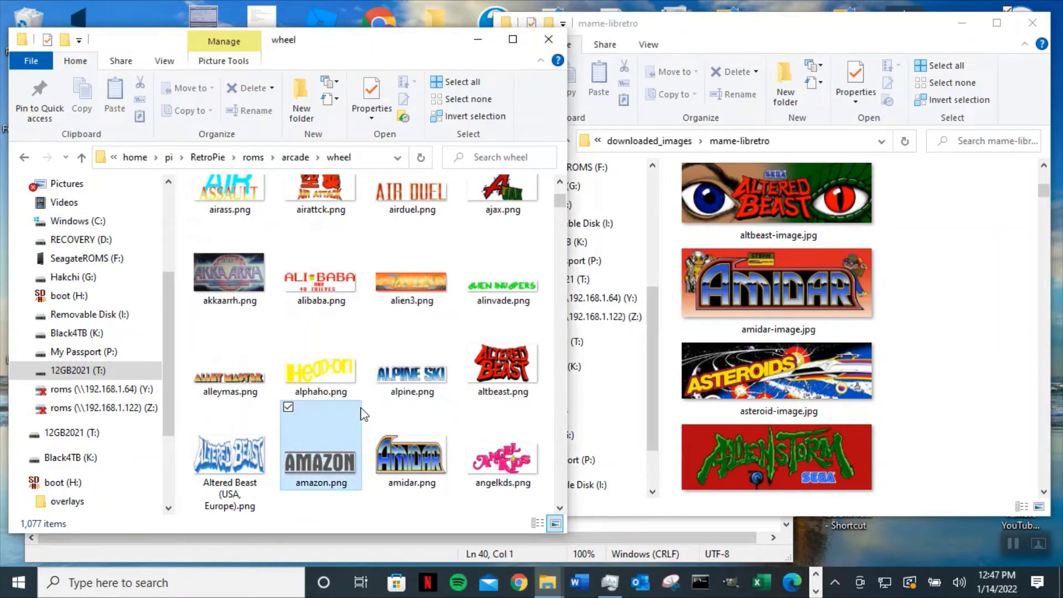
pyautogui.write('xm')
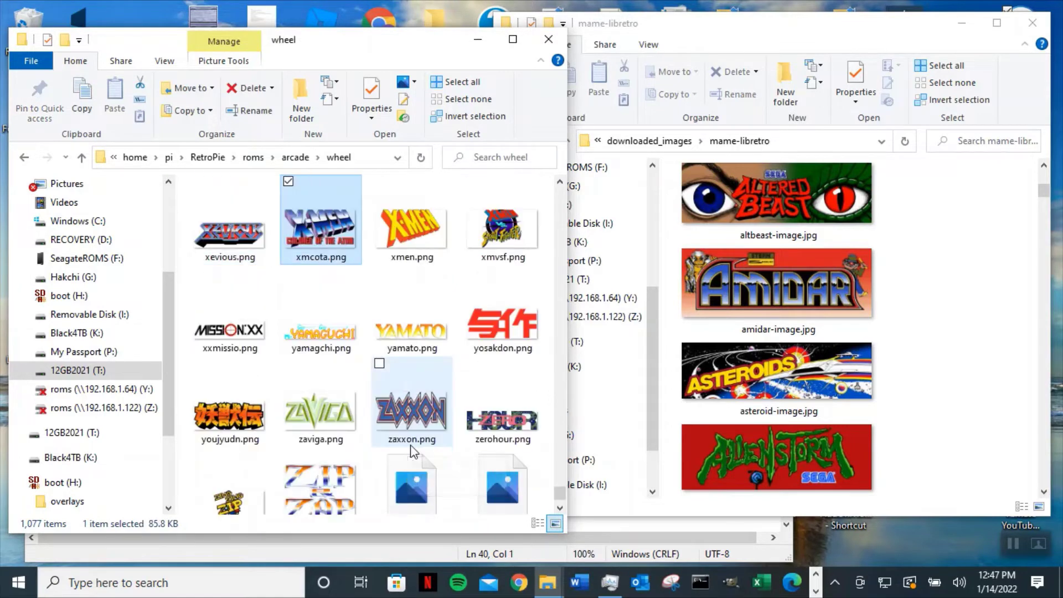
pyautogui.click(560, 508)
pyautogui.click(560, 508)
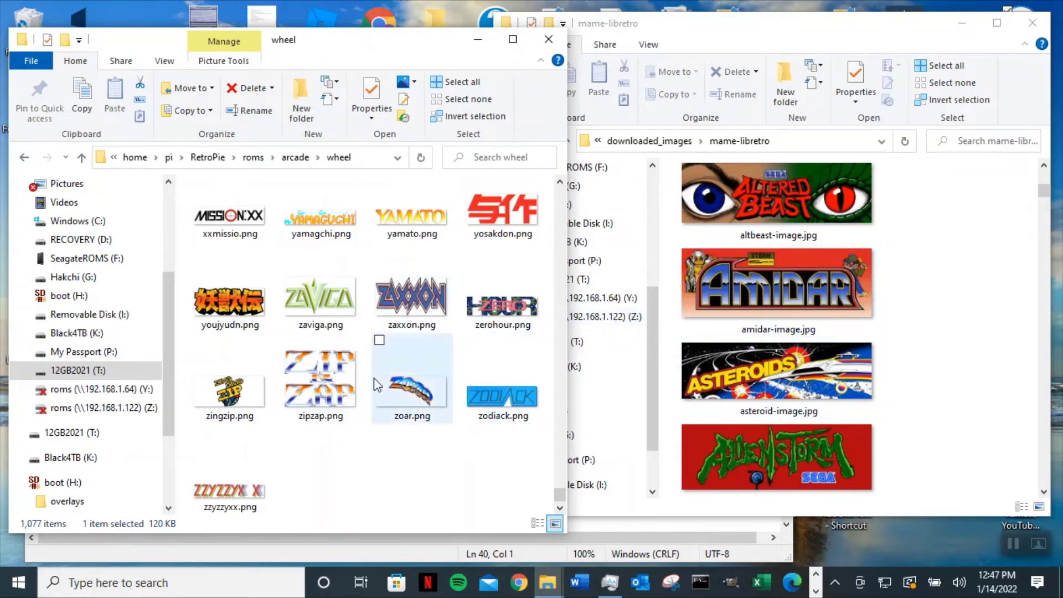
pyautogui.scroll(5, 397, 444)
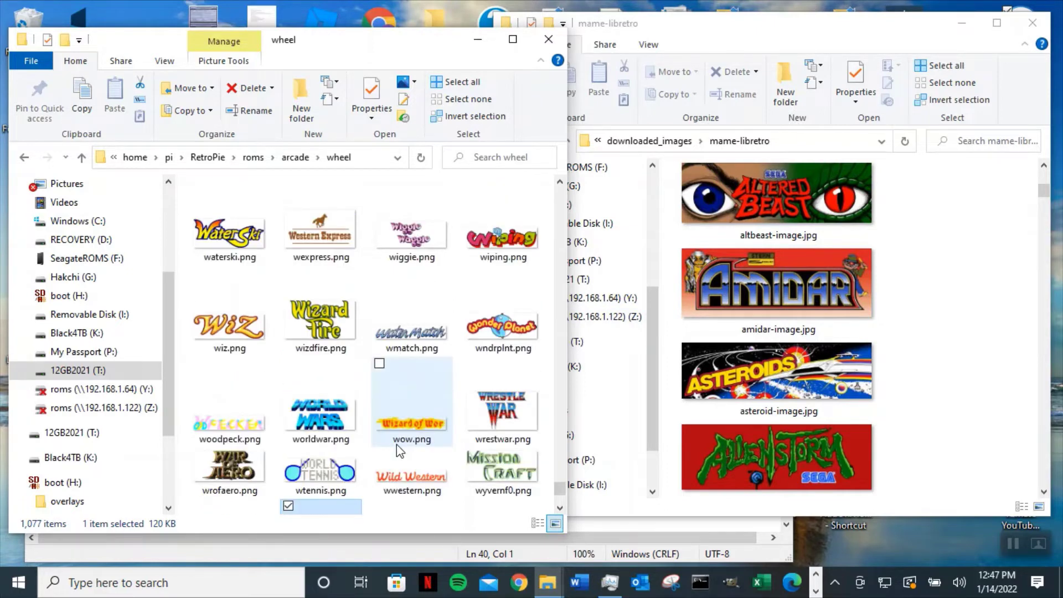
# - Copy xmen.png and xmvsf.png from the wheel folder into the downloaded_images mame-libretro folder
pyautogui.click(334, 353)
pyautogui.press('x')
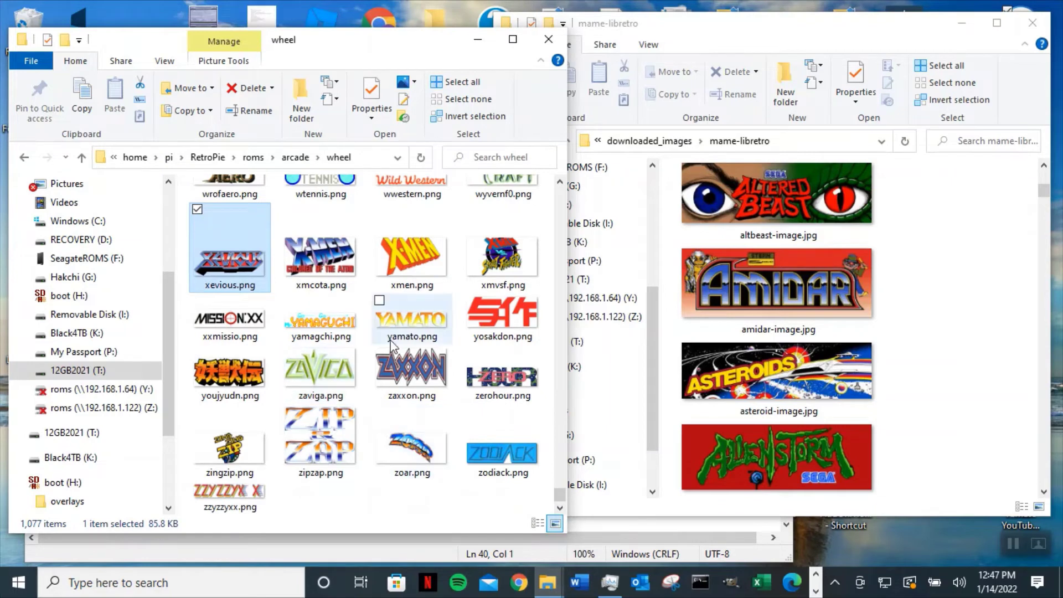
pyautogui.click(405, 270)
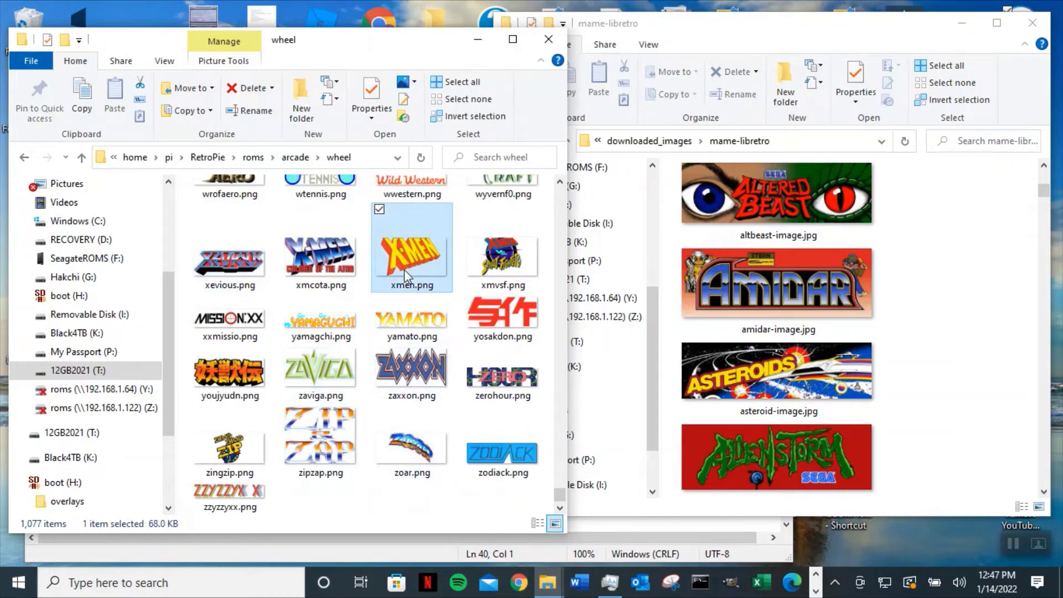
pyautogui.keyDown('ctrl'); pyautogui.click(505, 293); pyautogui.keyUp('ctrl')
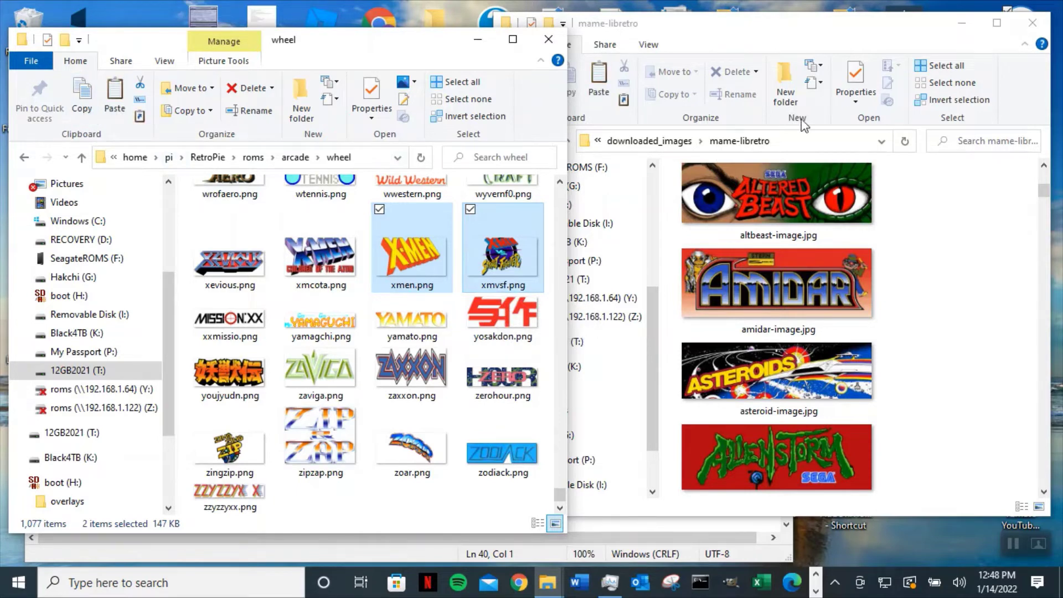
pyautogui.click(783, 38)
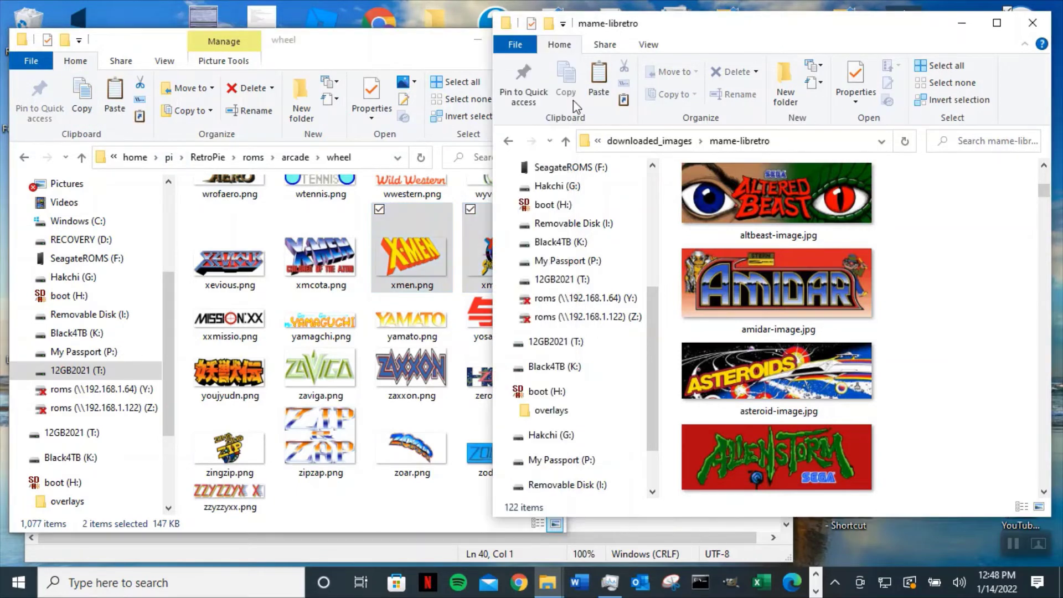
pyautogui.click(599, 78)
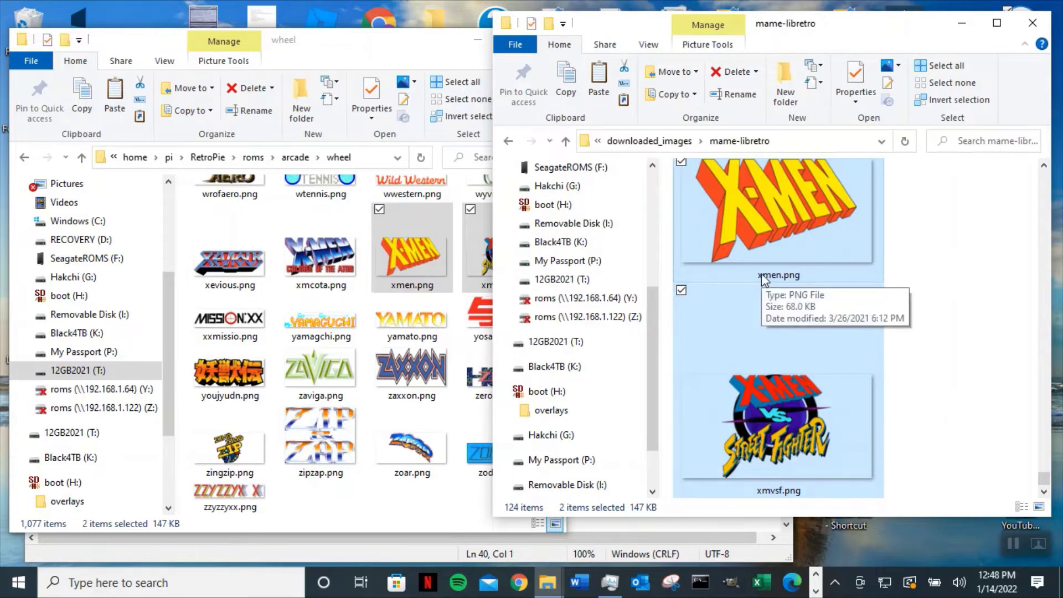
pyautogui.click(975, 339)
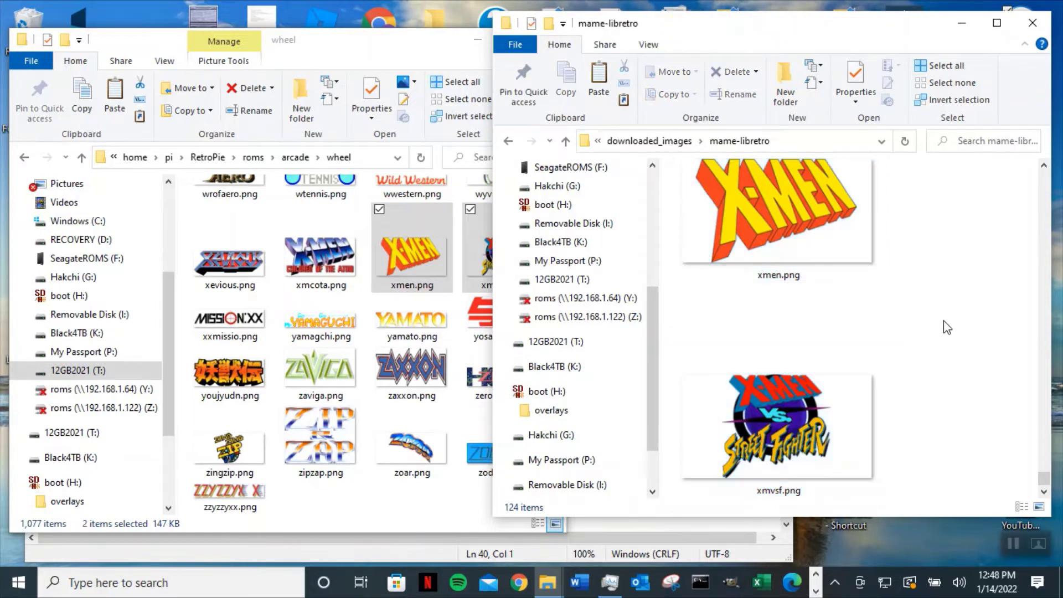
# - Copy the text "-image.jpg" from the file name of zaxxon-image.jpg in the mame-libretro folder, keeping that file's name
pyautogui.scroll(1, 924, 317)
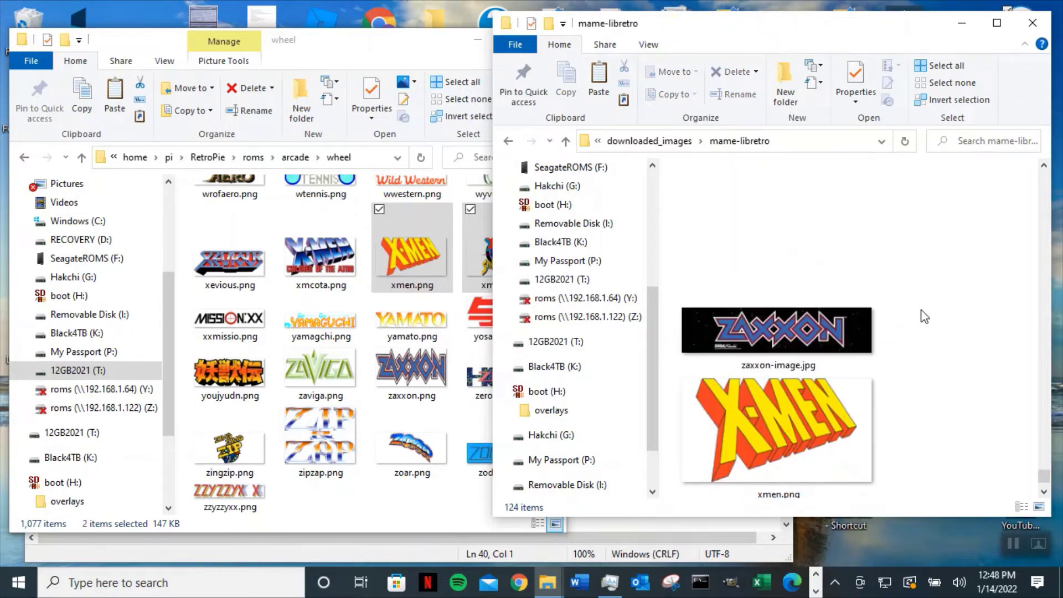
pyautogui.click(787, 364)
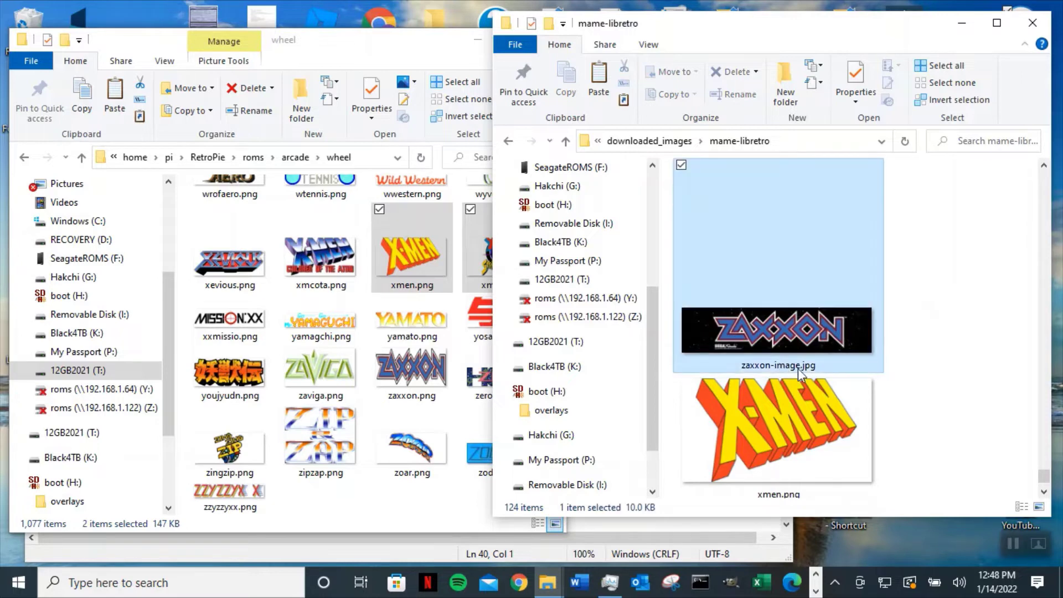
pyautogui.click(810, 365)
pyautogui.moveTo(825, 365); pyautogui.dragTo(773, 365)
pyautogui.rightClick(788, 367)
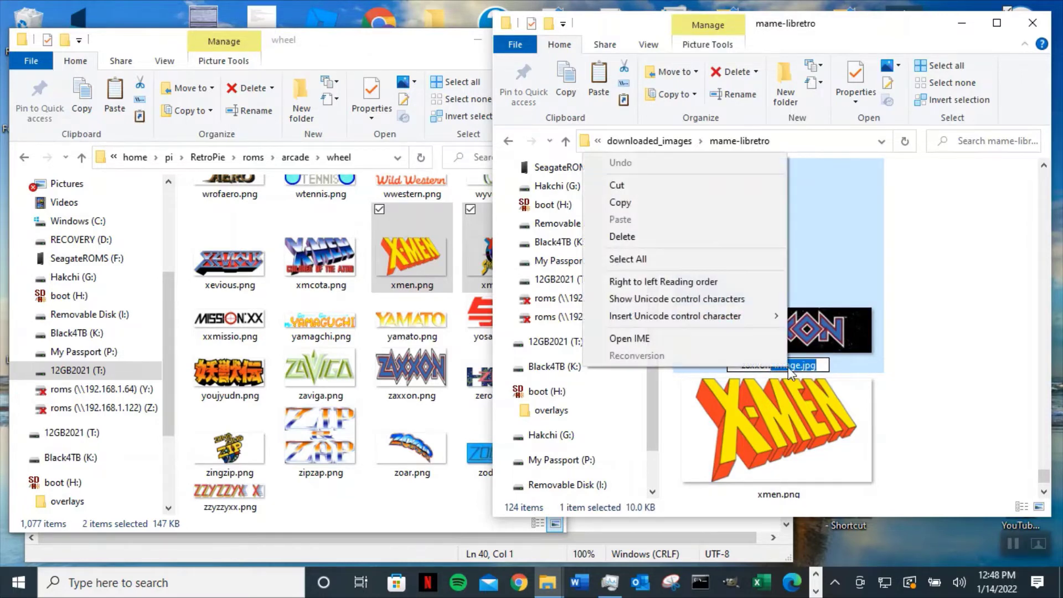
pyautogui.click(642, 202)
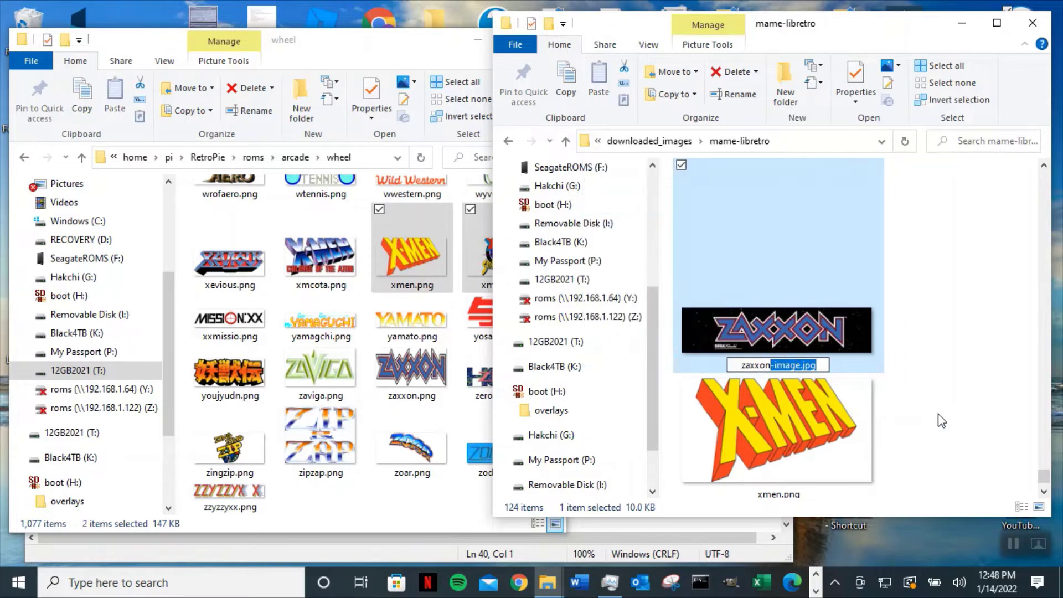
pyautogui.press('Return')
# - Rename xmen.png in the mame-libretro images folder as xmen2-image.jpg, accepting the extension change
pyautogui.click(780, 365)
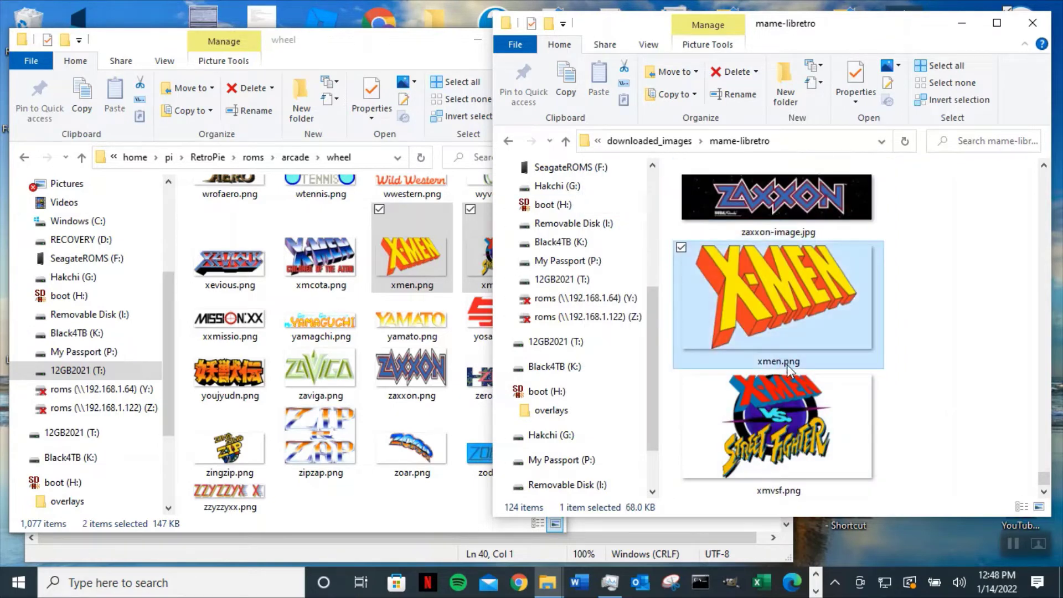
pyautogui.click(801, 365)
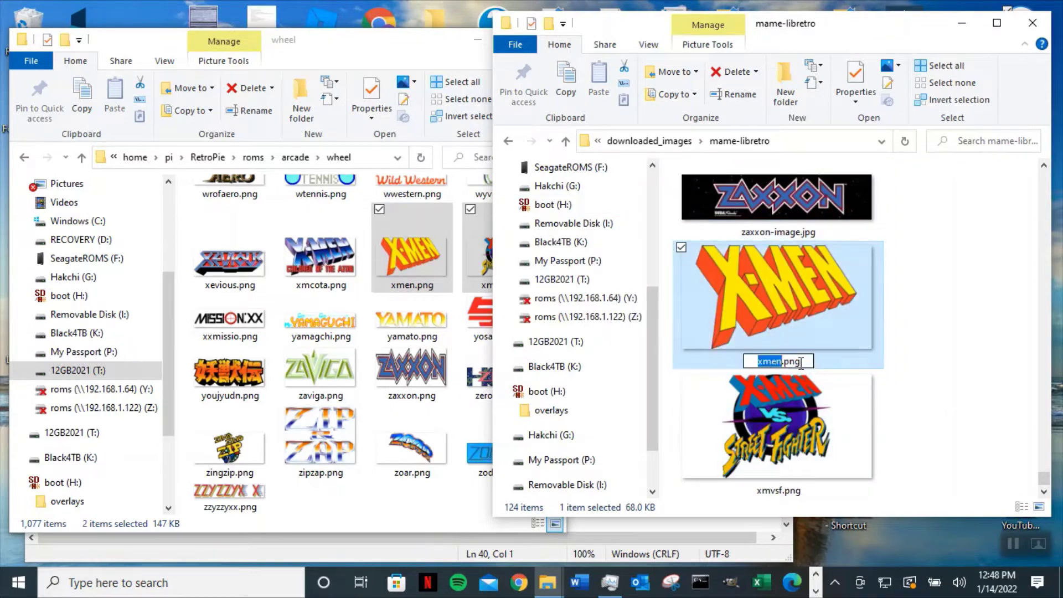
pyautogui.click(805, 363)
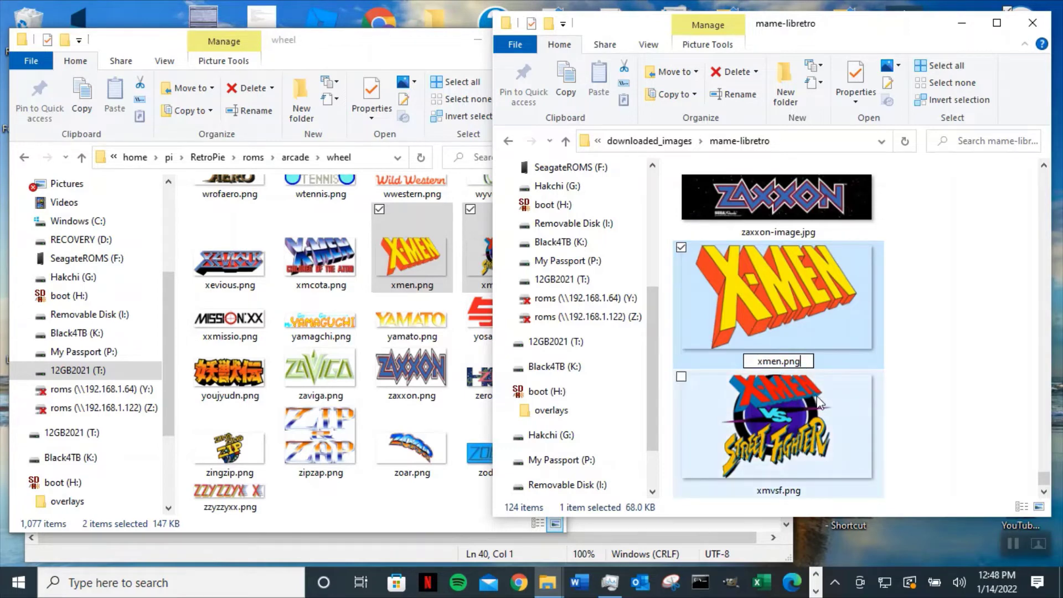
pyautogui.press('BackSpace')
pyautogui.press('BackSpace')
pyautogui.press('BackSpace')
pyautogui.press('BackSpace')
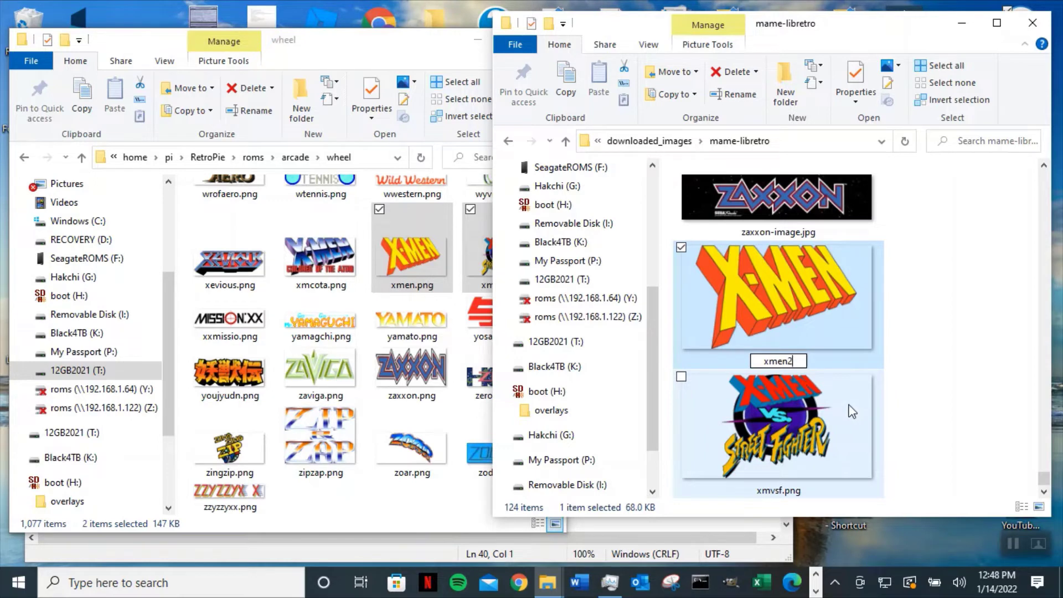
pyautogui.write('2-image.jpg')
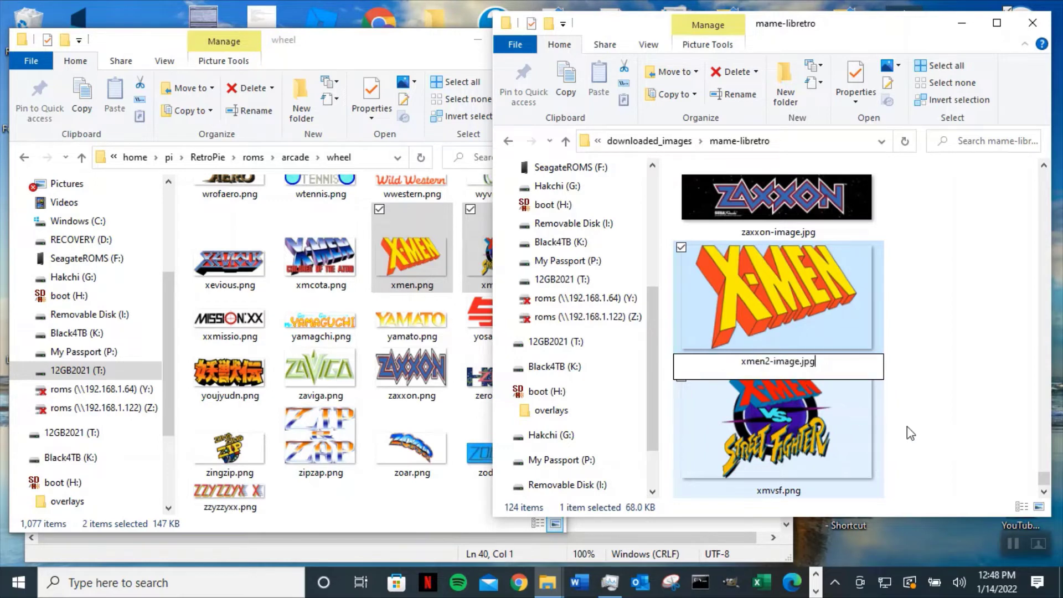
pyautogui.press('Return')
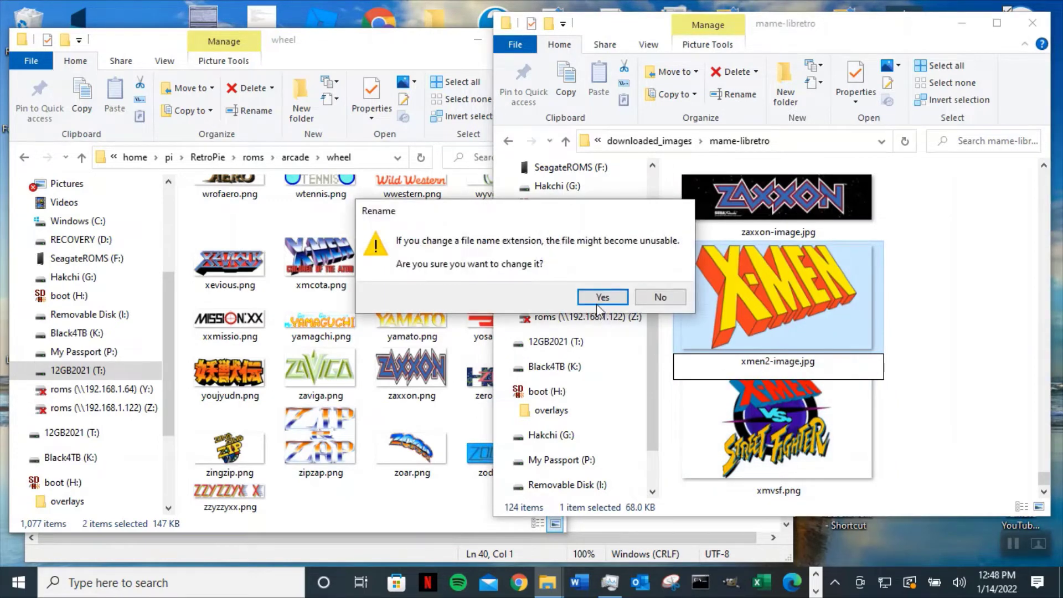
pyautogui.click(596, 296)
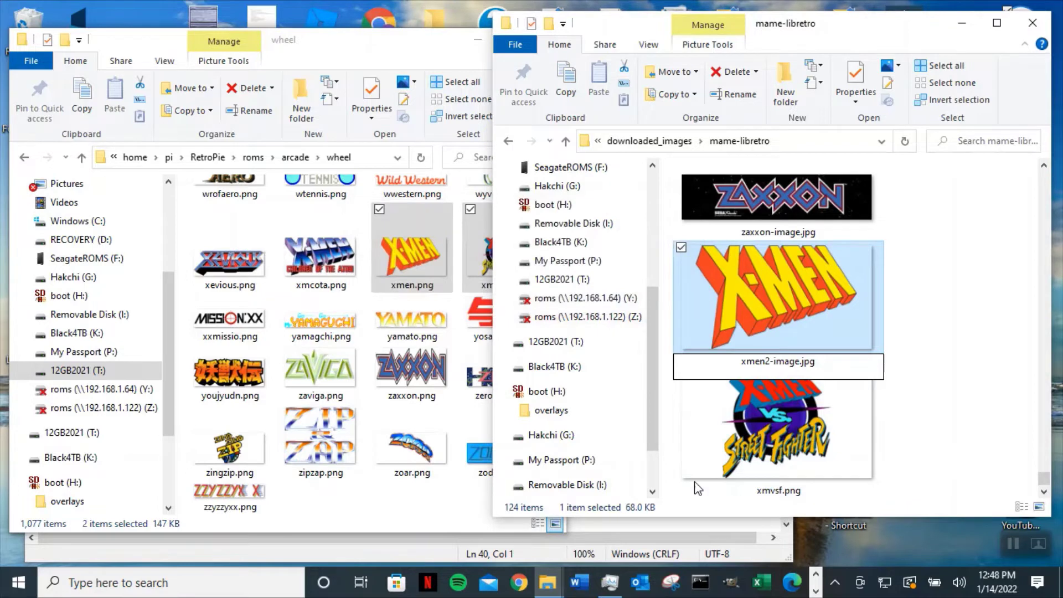
# - Rename xmvsf.png in the mame-libretro images folder as xmvsf-image.jpg, accepting the extension change
pyautogui.click(802, 493)
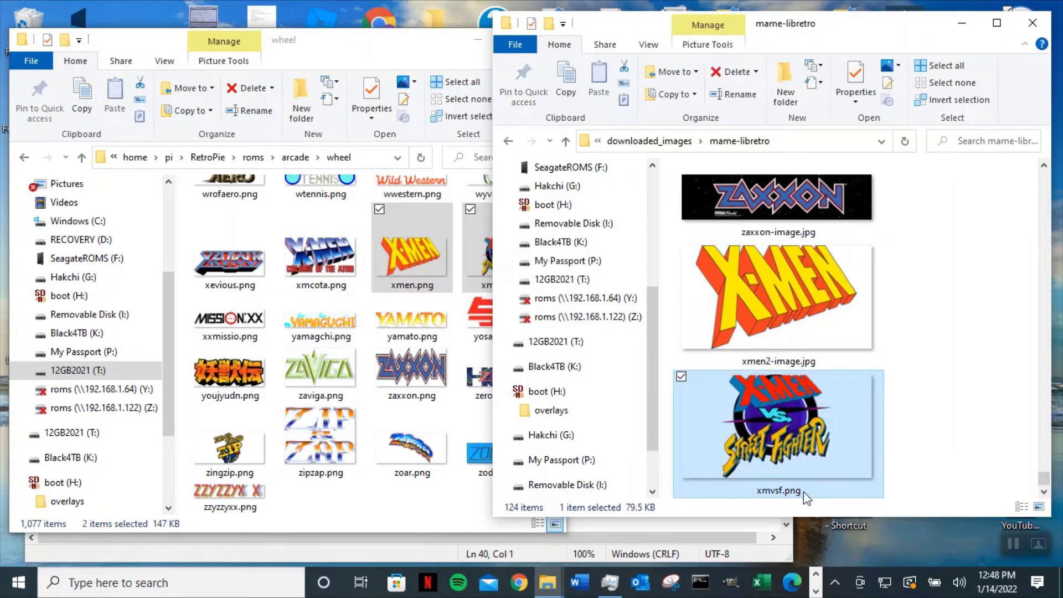
pyautogui.click(803, 492)
pyautogui.click(801, 491)
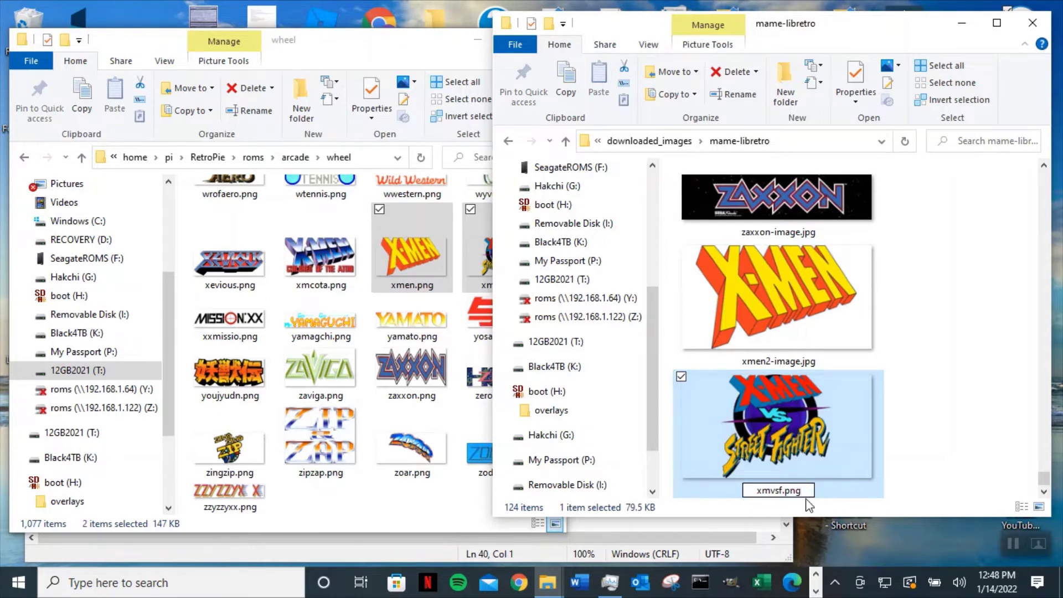
pyautogui.press('BackSpace')
pyautogui.press('BackSpace')
pyautogui.press('BackSpace')
pyautogui.press('BackSpace')
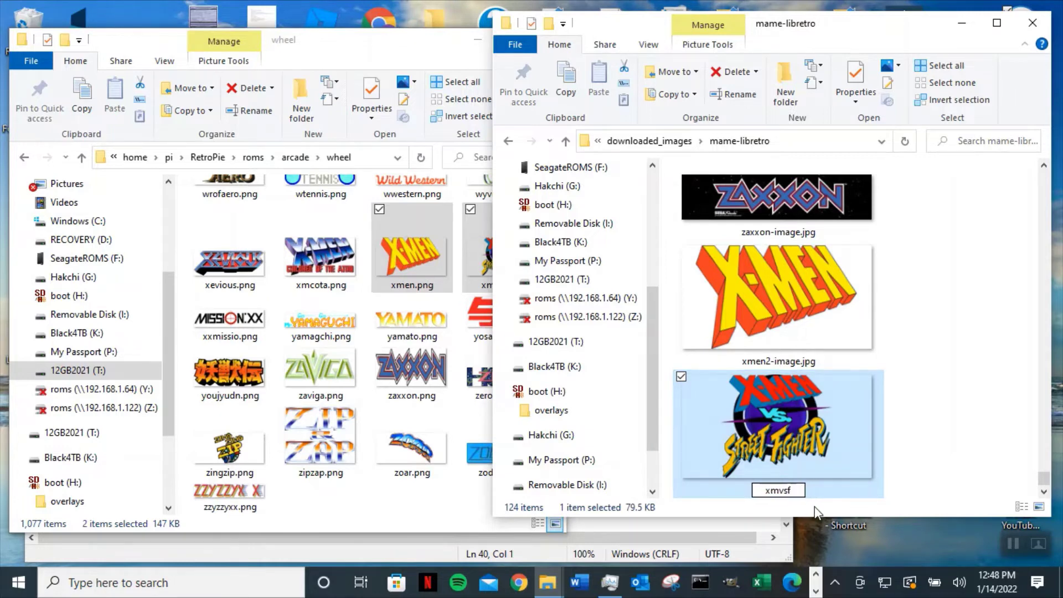
pyautogui.hotkey('ctrl', 'v')
pyautogui.press('Return')
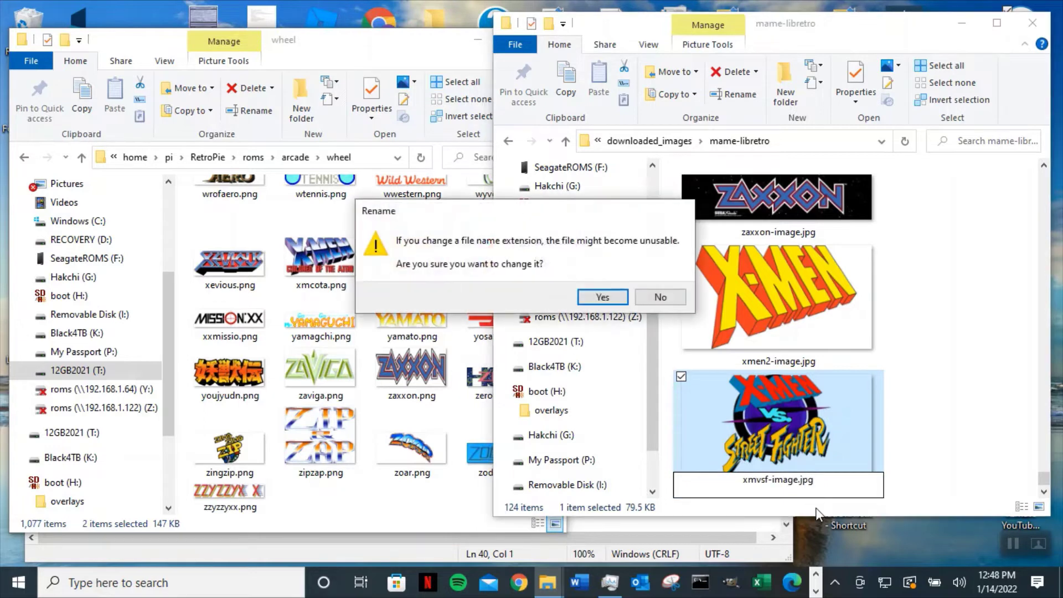
pyautogui.click(604, 293)
# - Minimize the wheel folder window and rename xmen2-image.jpg to match xmen2p.zip, accepting the name xmen2p-image (2).jpg
pyautogui.click(373, 65)
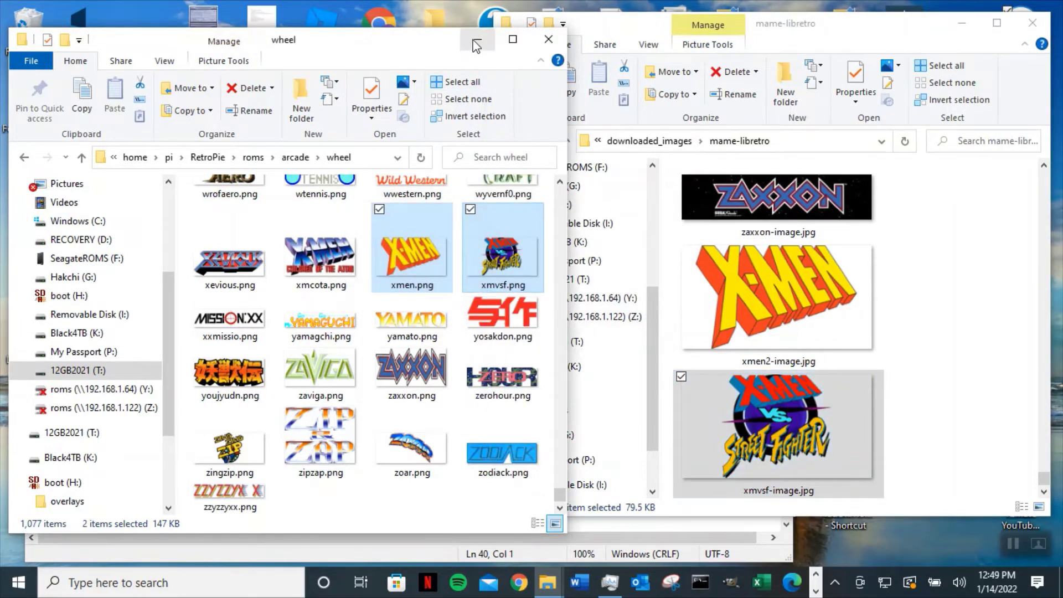
pyautogui.click(477, 39)
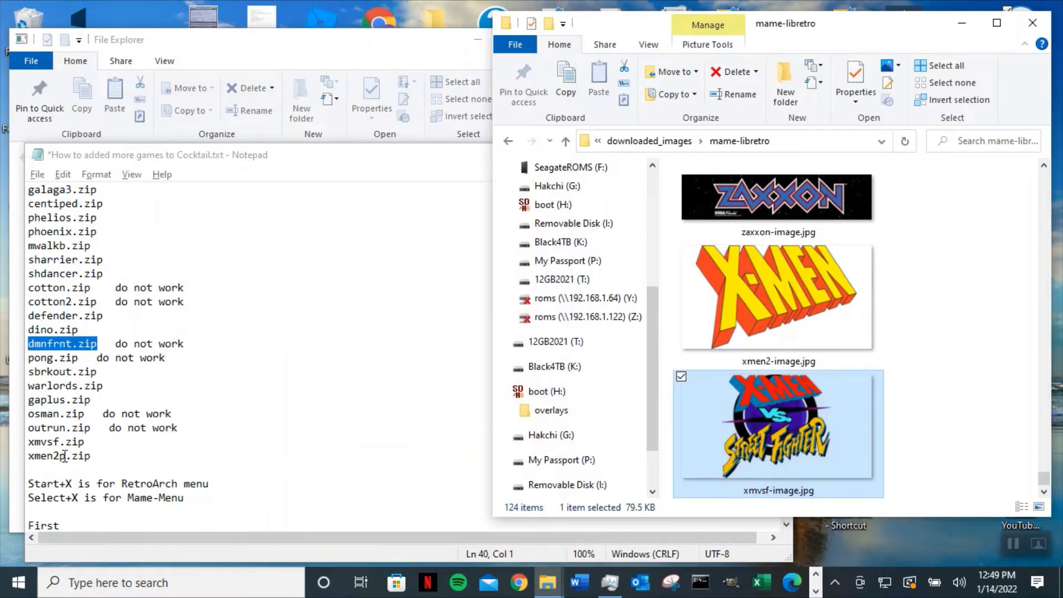
pyautogui.click(767, 362)
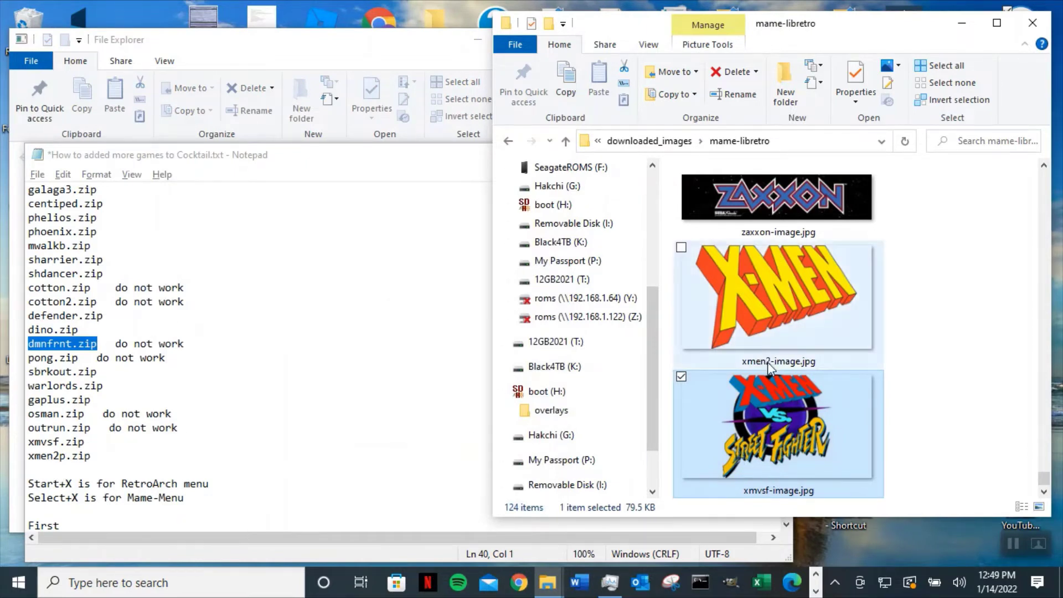
pyautogui.click(769, 361)
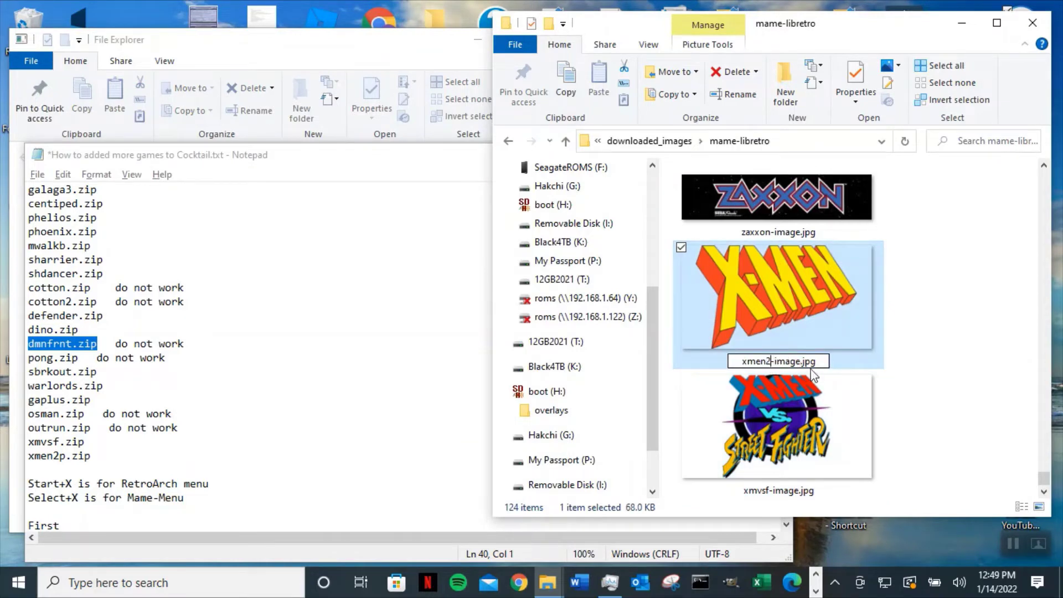
pyautogui.write('p')
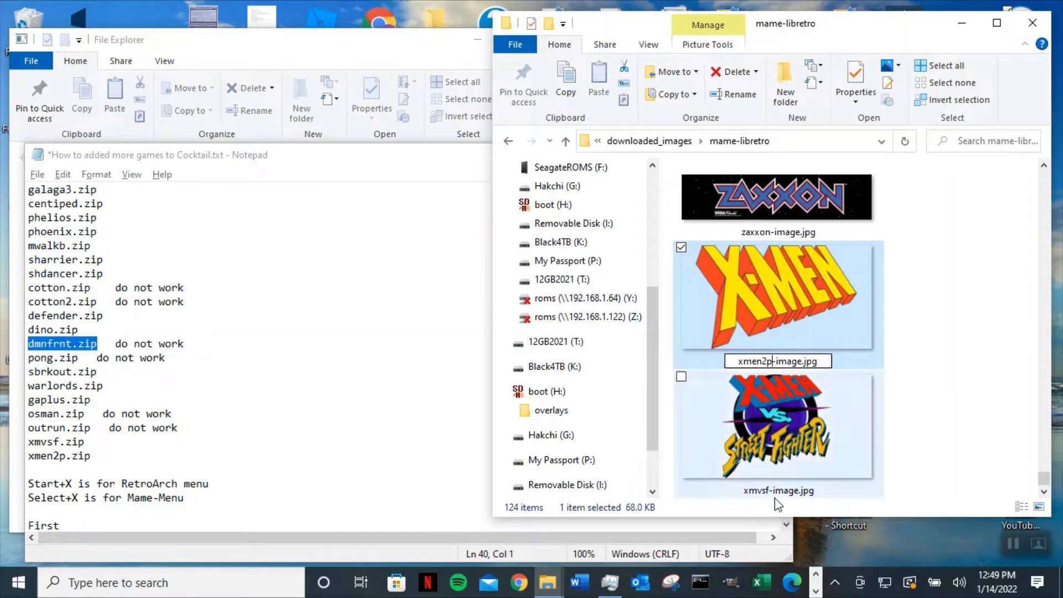
pyautogui.press('Return')
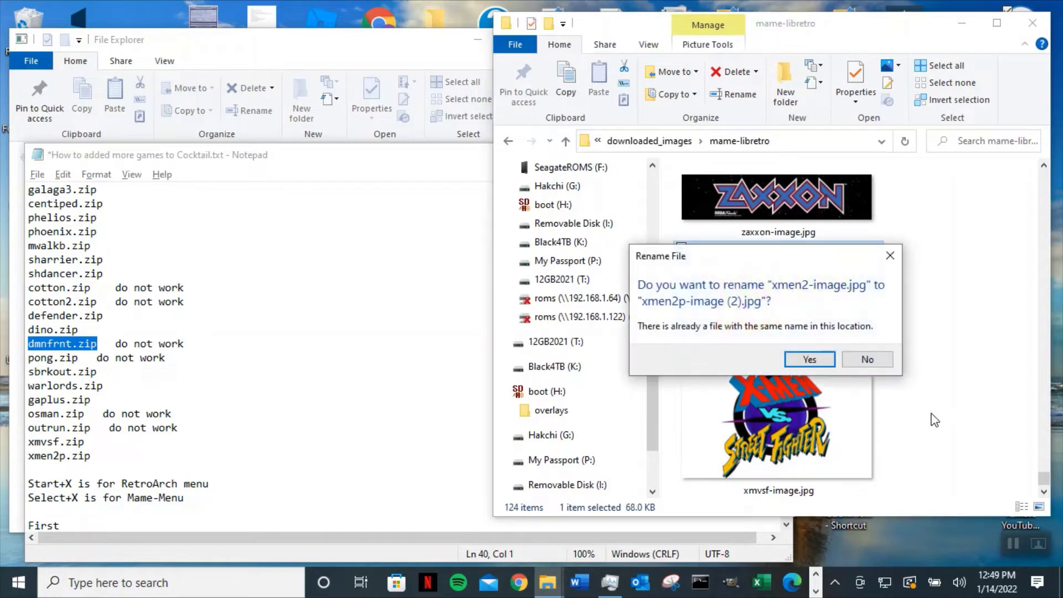
pyautogui.click(807, 360)
pyautogui.click(952, 419)
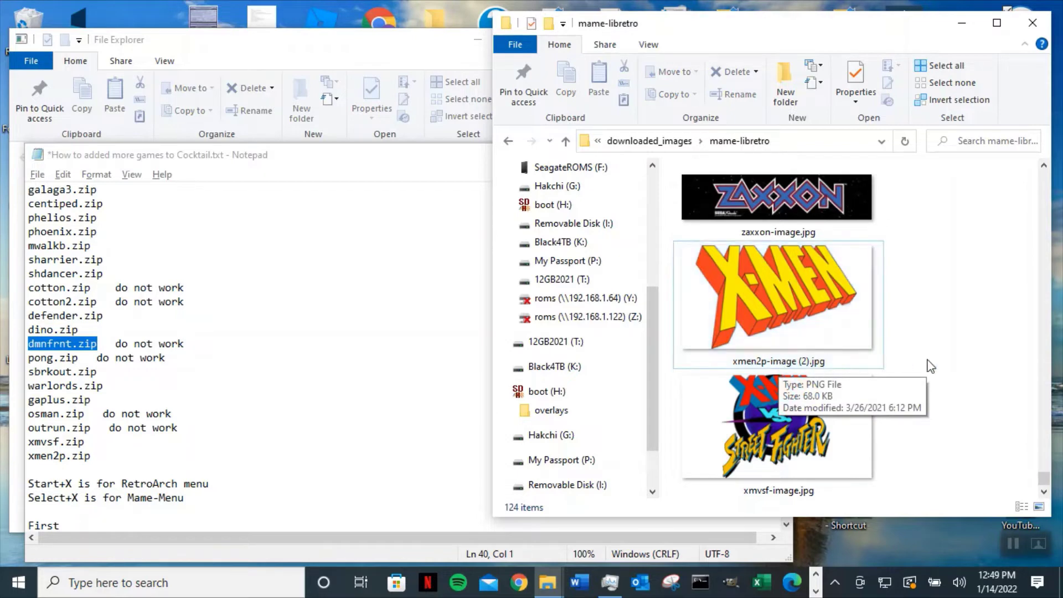
# - View the artwork in the genesis folder of downloaded_images as thumbnails, then return to downloaded_images and select mame-libretro
pyautogui.click(567, 142)
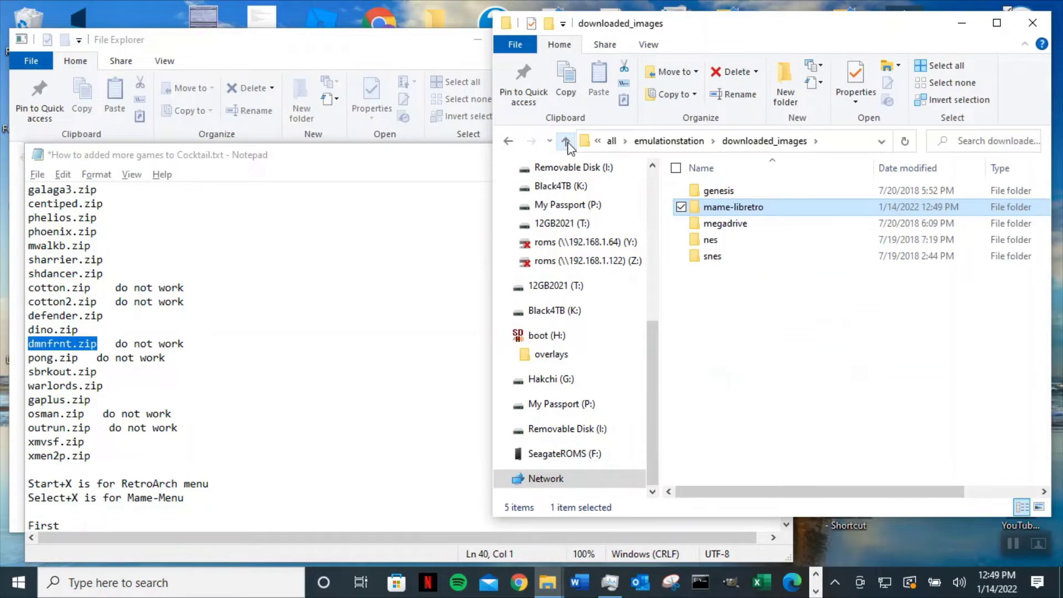
pyautogui.doubleClick(752, 190)
pyautogui.rightClick(855, 269)
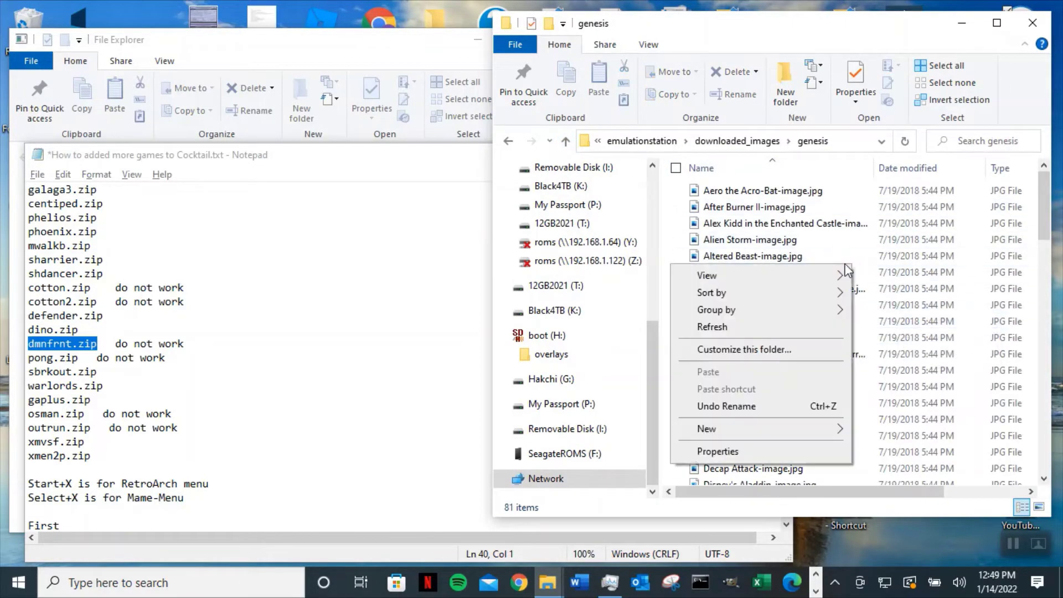
pyautogui.click(873, 291)
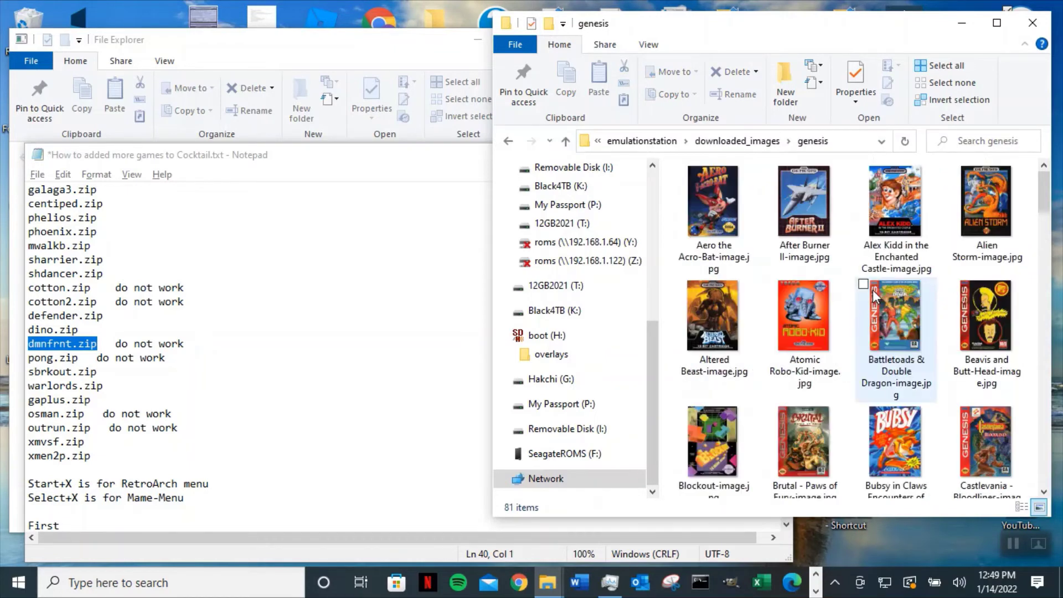
pyautogui.click(564, 141)
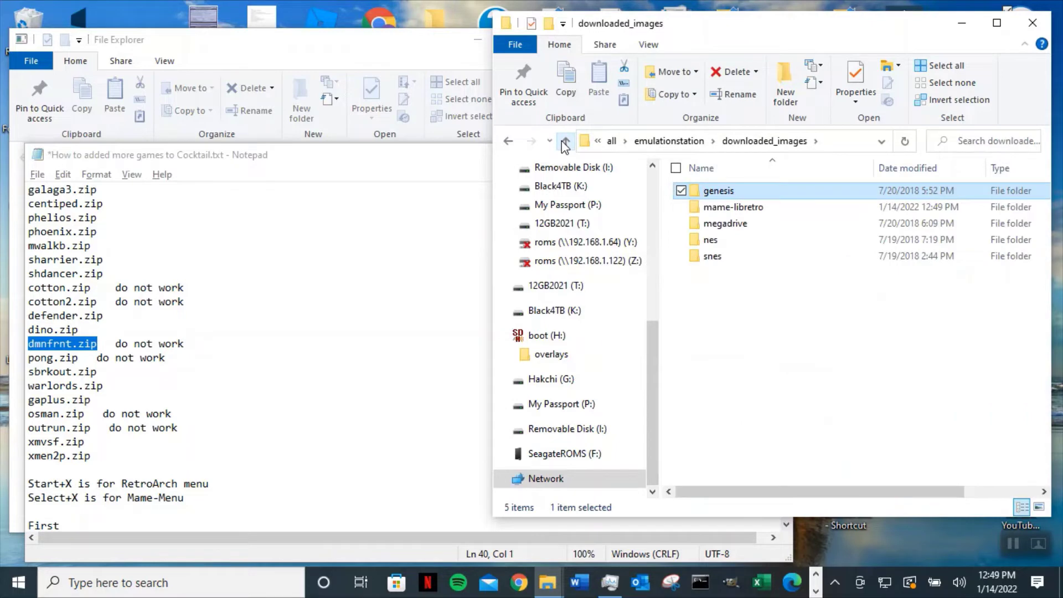
pyautogui.moveTo(763, 195)
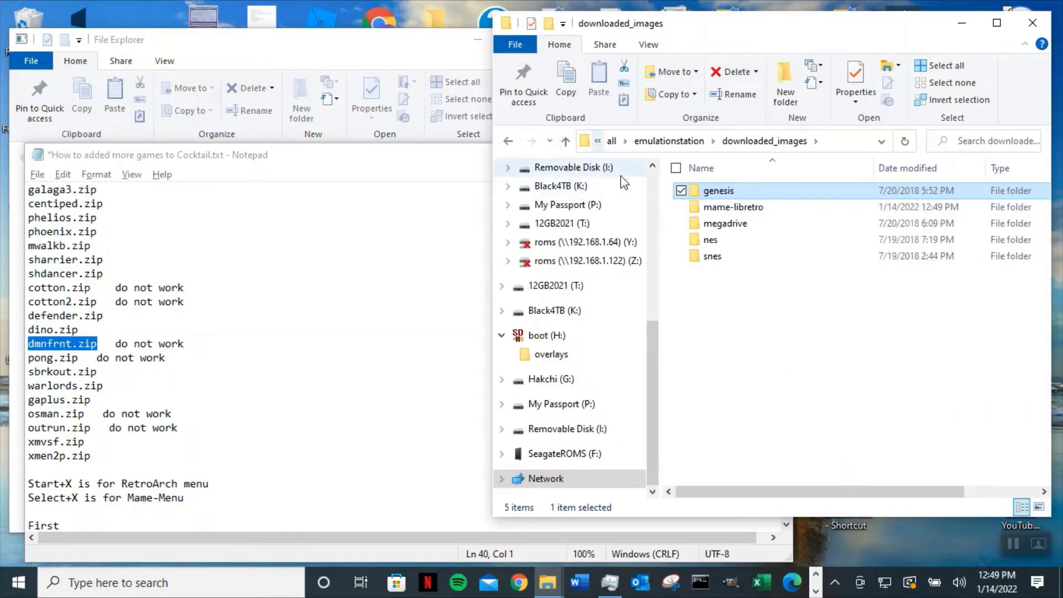
pyautogui.click(733, 207)
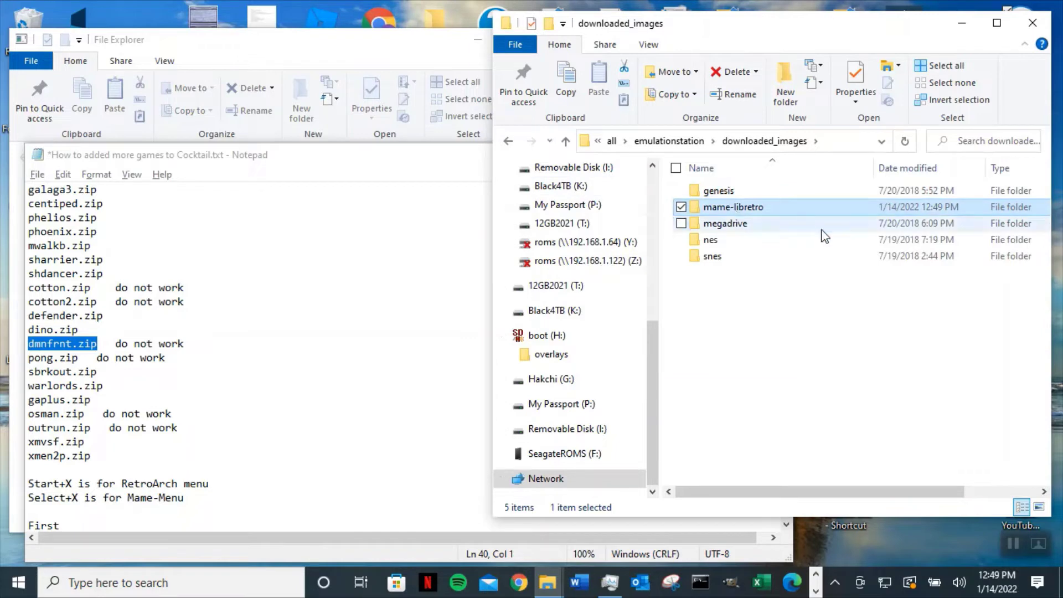
# - Go up to the emulationstation folder, open gamelists and show its full folder path
pyautogui.click(563, 142)
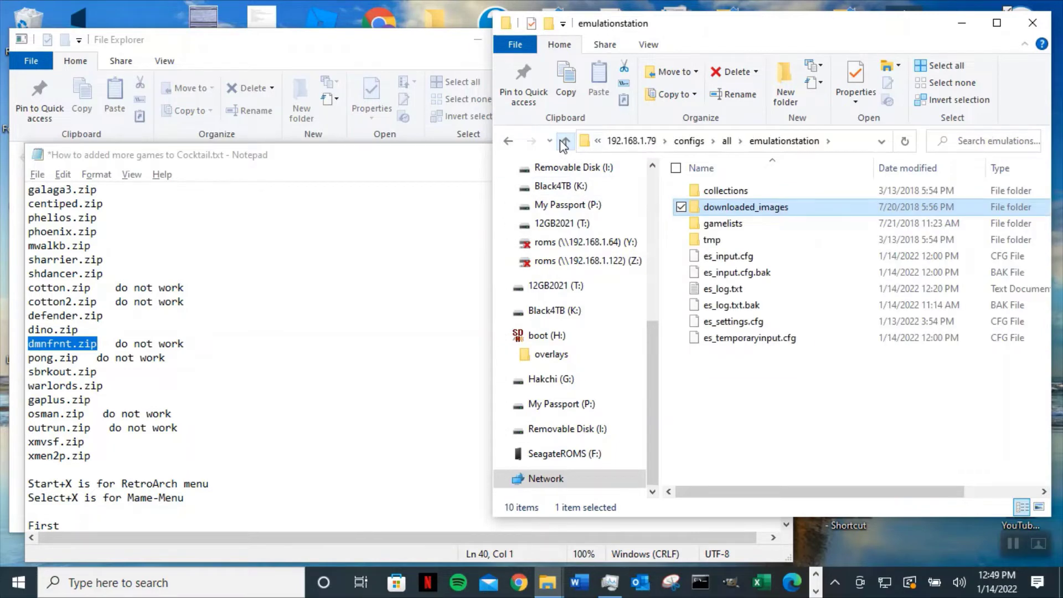
pyautogui.doubleClick(762, 229)
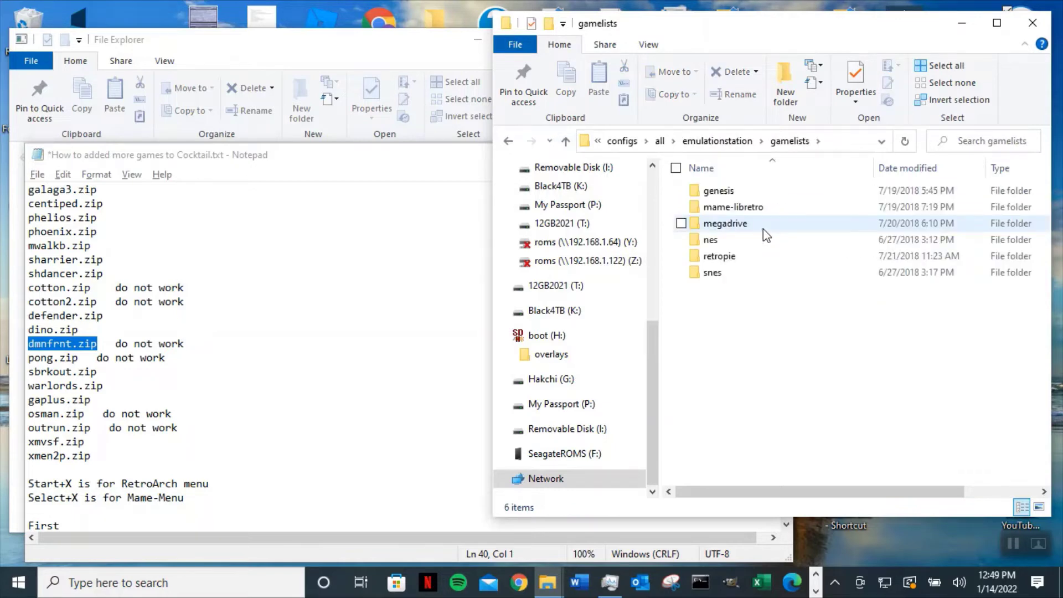
pyautogui.click(842, 141)
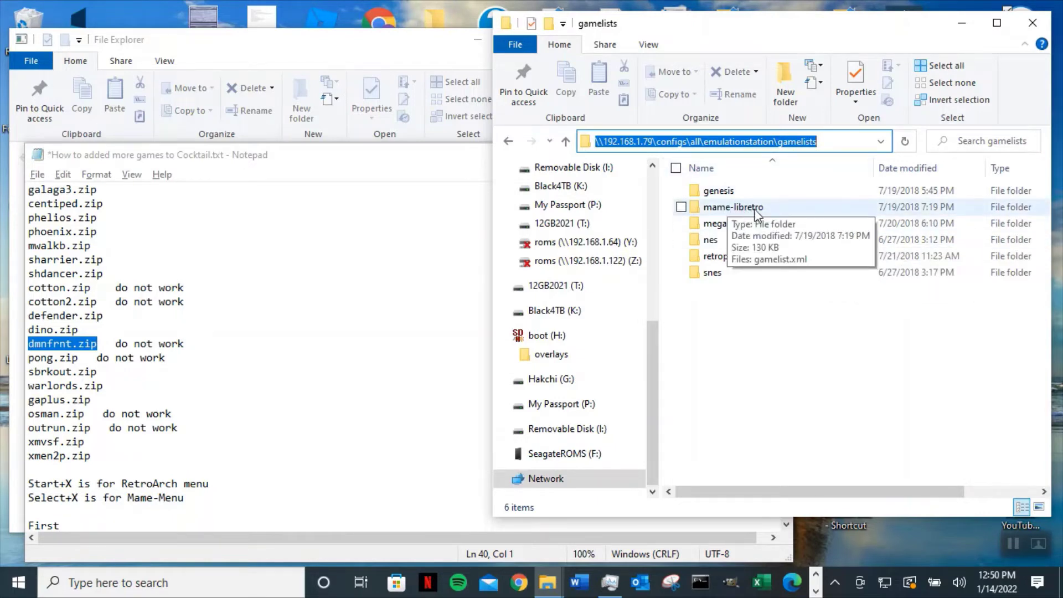
# - Open gamelist.xml from the mame-libretro gamelists folder in Notepad++ and reload its modified version
pyautogui.doubleClick(757, 213)
pyautogui.doubleClick(733, 190)
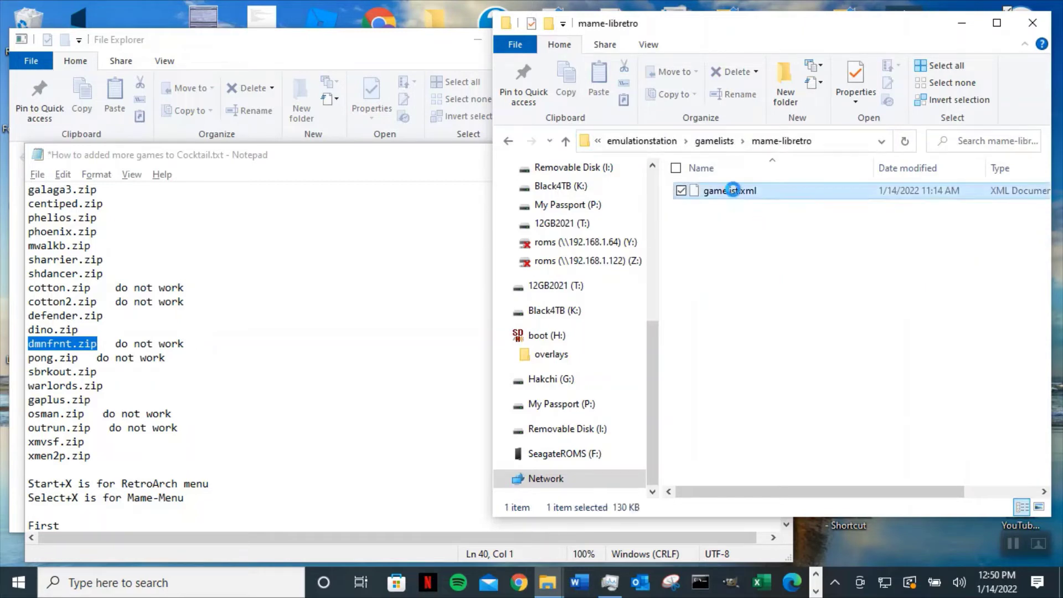
pyautogui.rightClick(734, 192)
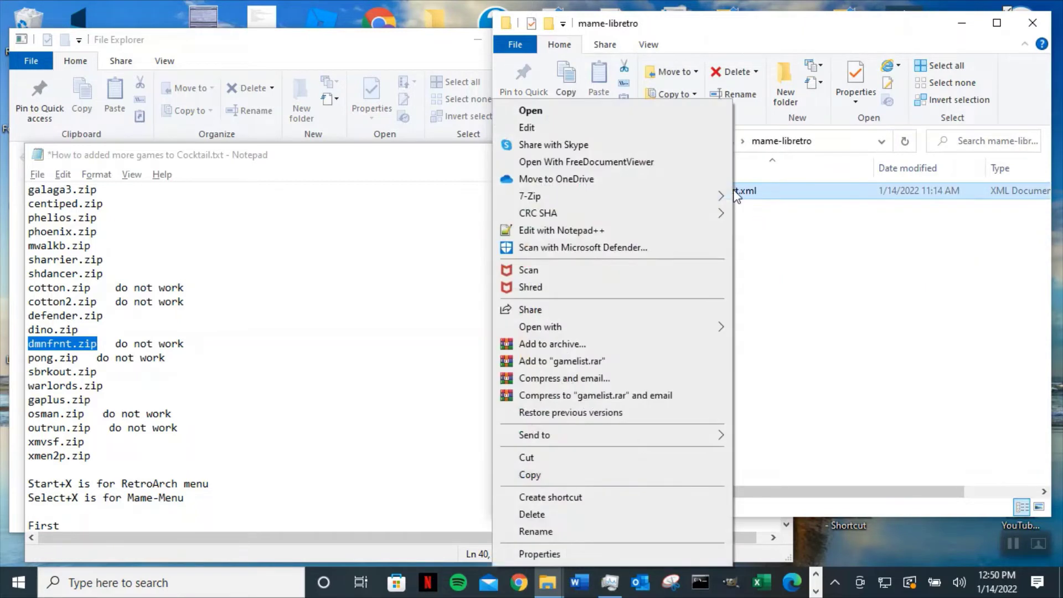
pyautogui.click(576, 231)
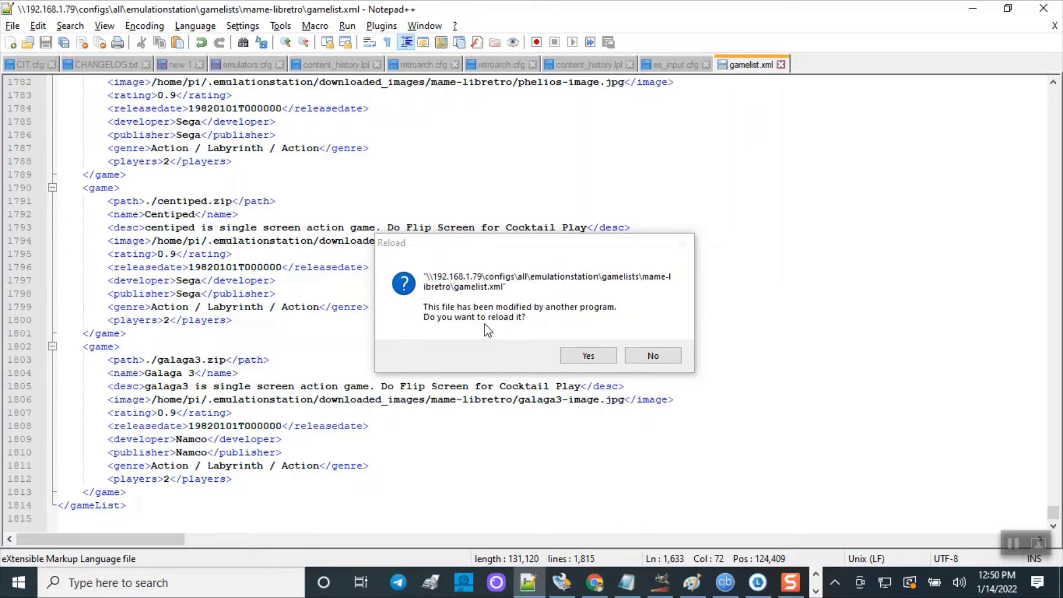
pyautogui.click(589, 356)
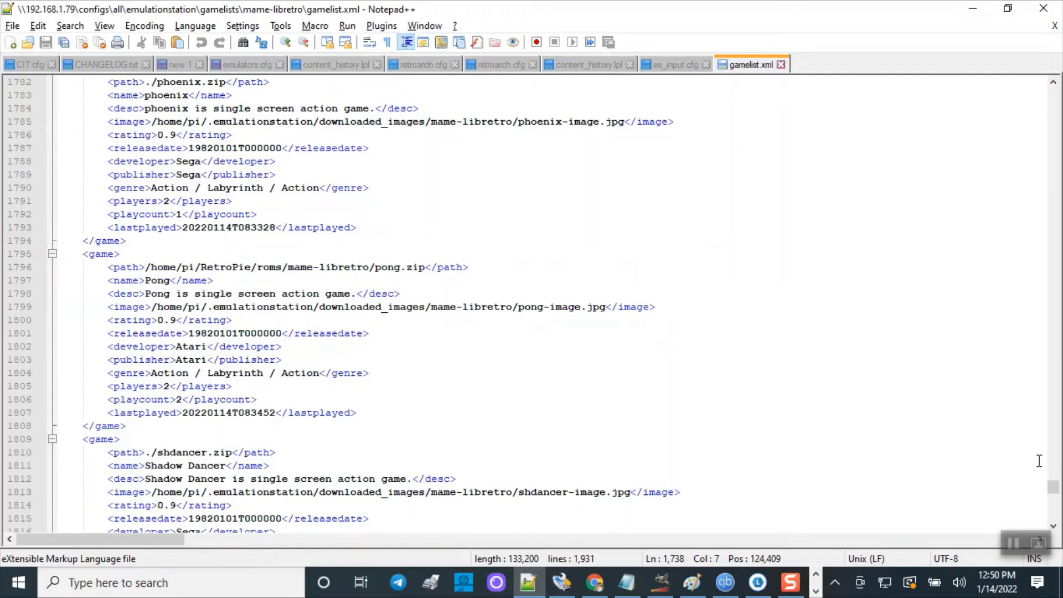
# - Examine the game entries at the end of gamelist.xml, going back up to the Warlords entry
pyautogui.moveTo(1056, 490); pyautogui.dragTo(1060, 524)
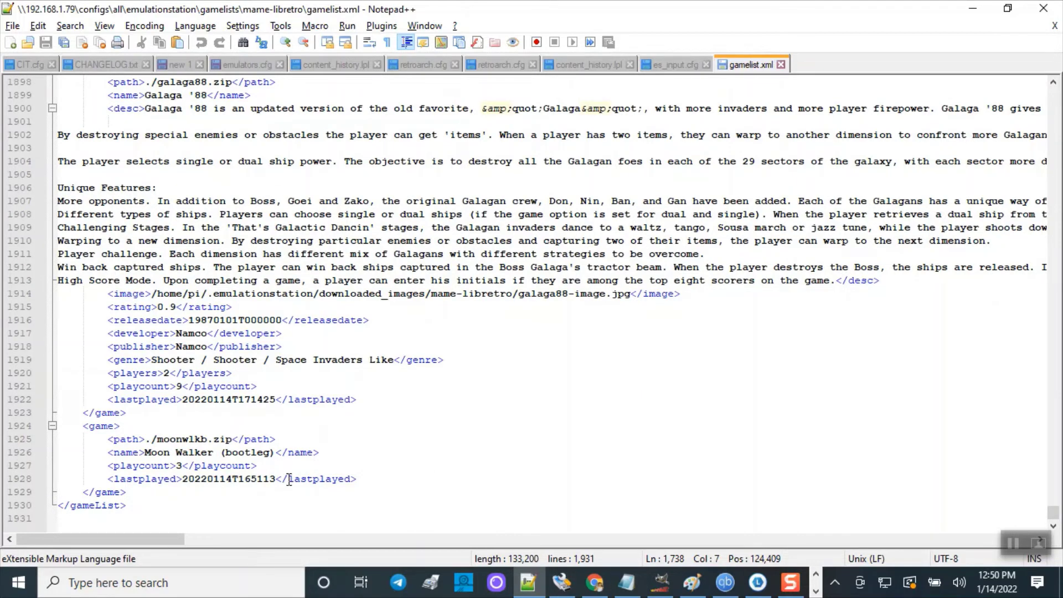
pyautogui.scroll(1, 289, 480)
pyautogui.scroll(-1, 288, 476)
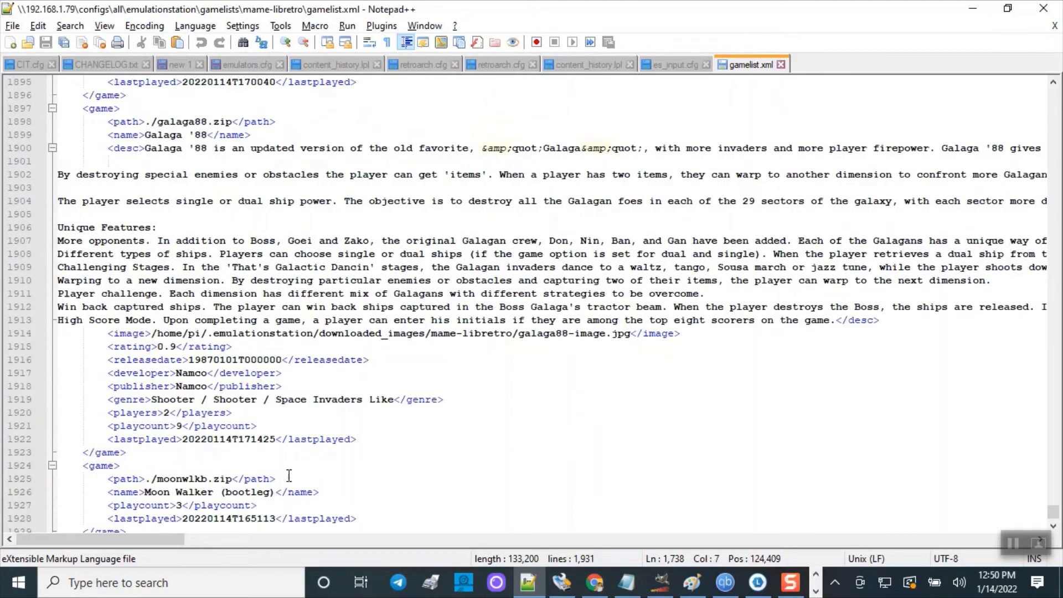
pyautogui.scroll(7, 289, 476)
pyautogui.scroll(3, 290, 475)
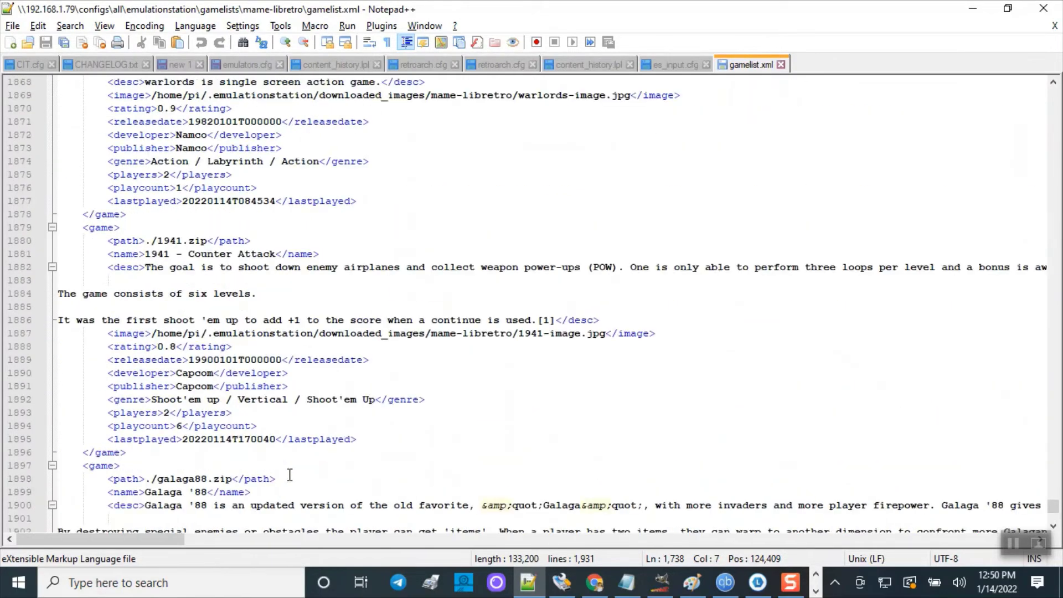
pyautogui.scroll(1, 217, 250)
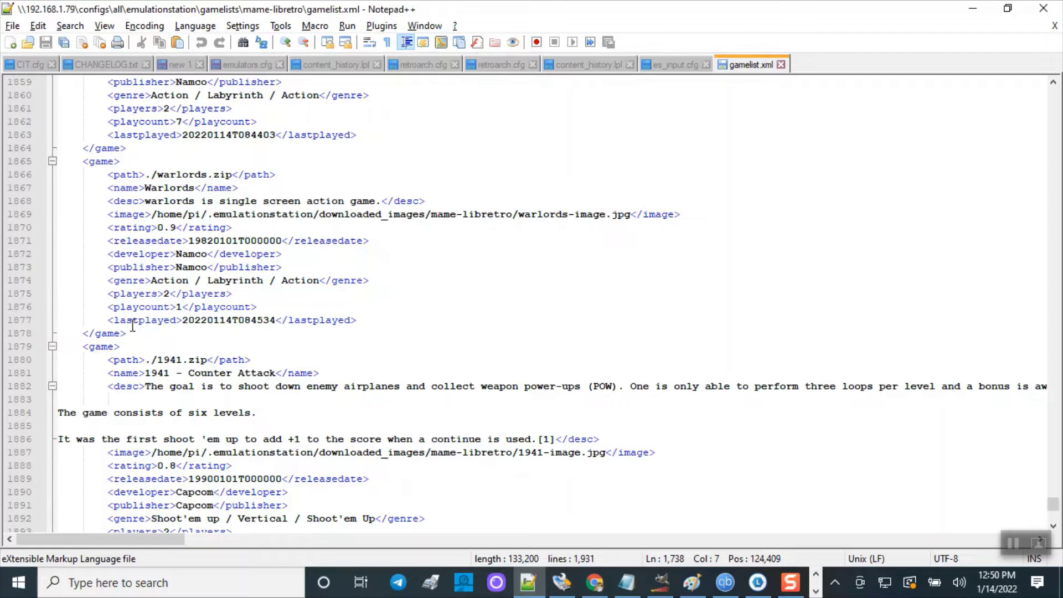
# - Examine the 1941, Galaga '88 and Moon Walker (bootleg) entries down to the end of gamelist.xml
pyautogui.scroll(-4, 195, 337)
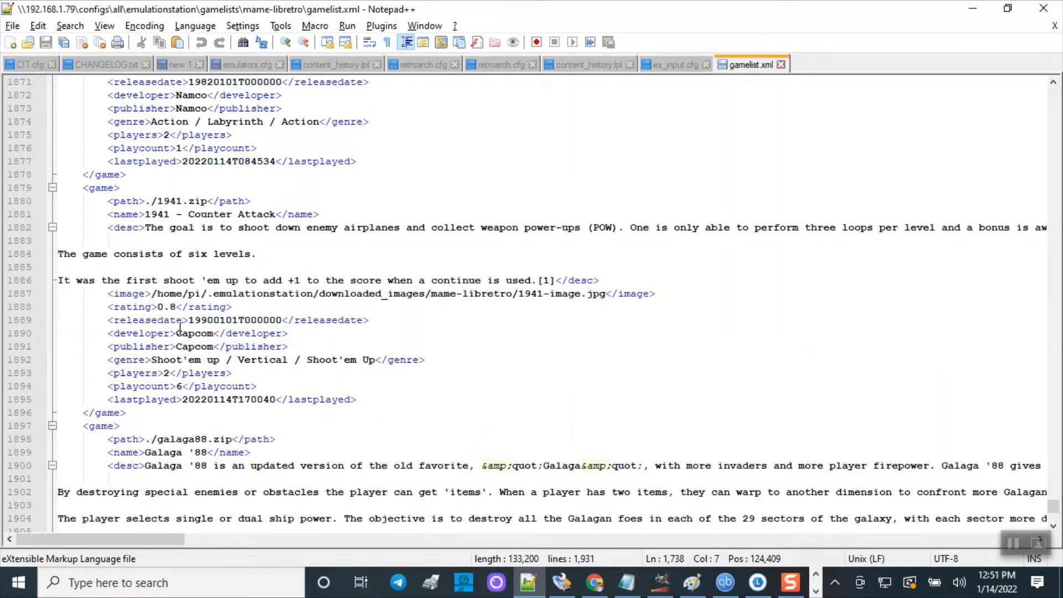
pyautogui.scroll(-3, 194, 346)
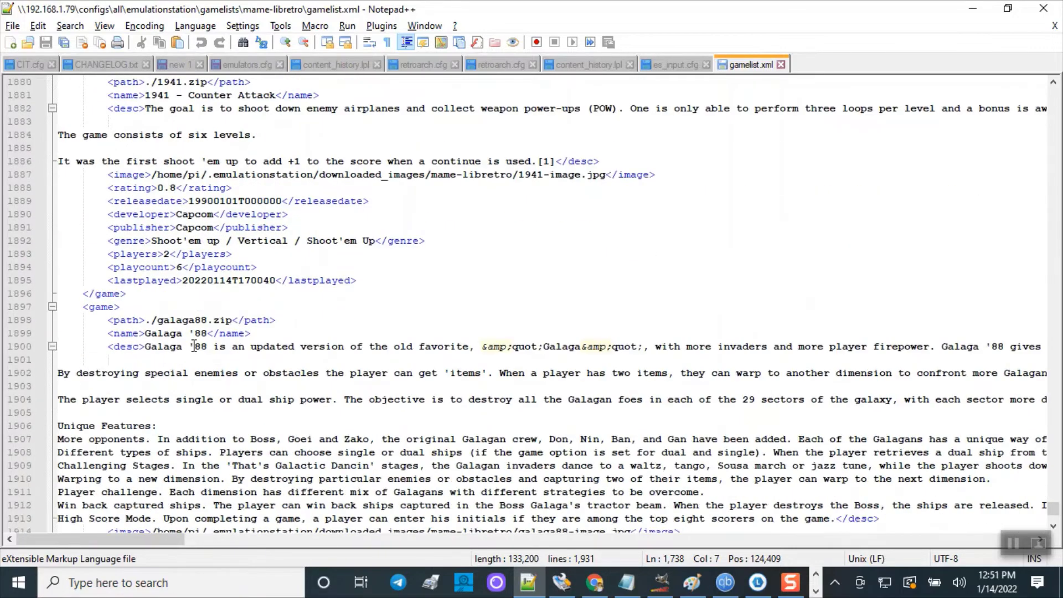
pyautogui.scroll(-6, 194, 346)
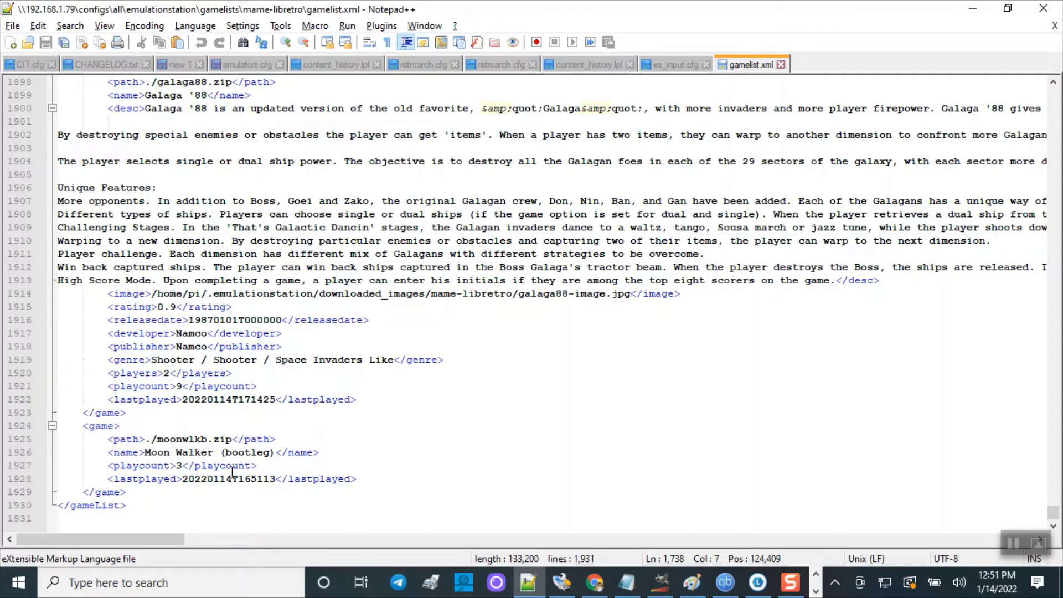
pyautogui.click(276, 453)
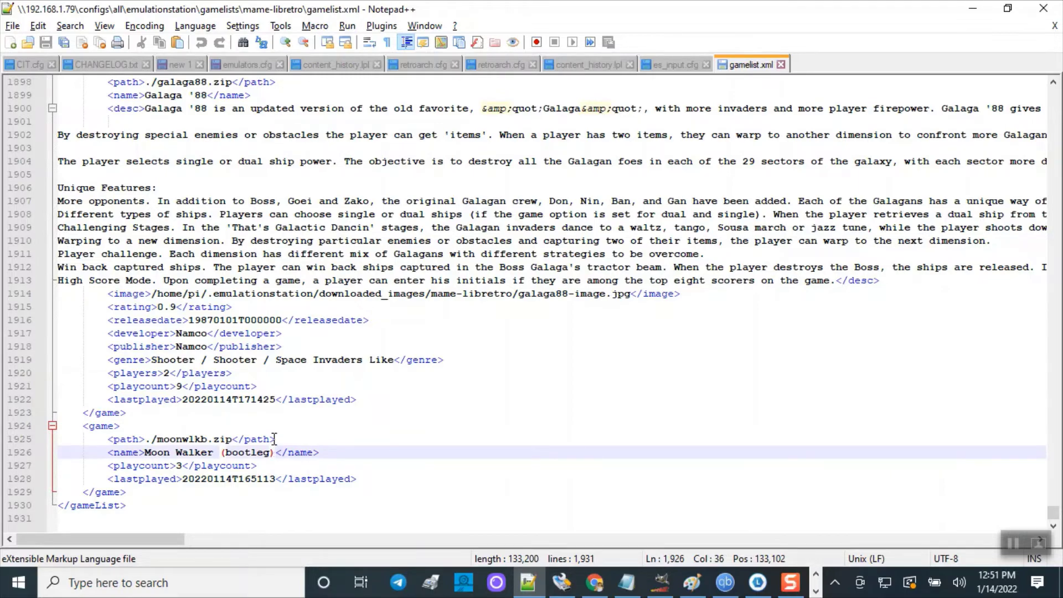
# - Copy the complete Warlords game entry, from its opening to its closing game tag
pyautogui.scroll(4, 274, 439)
pyautogui.scroll(2, 273, 441)
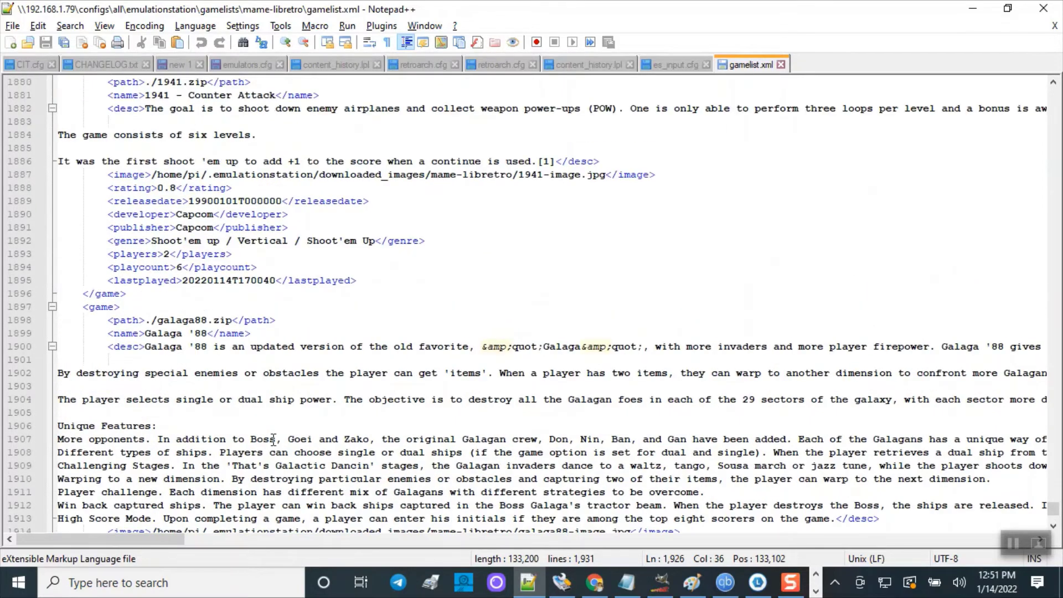
pyautogui.scroll(3, 273, 440)
pyautogui.scroll(3, 274, 439)
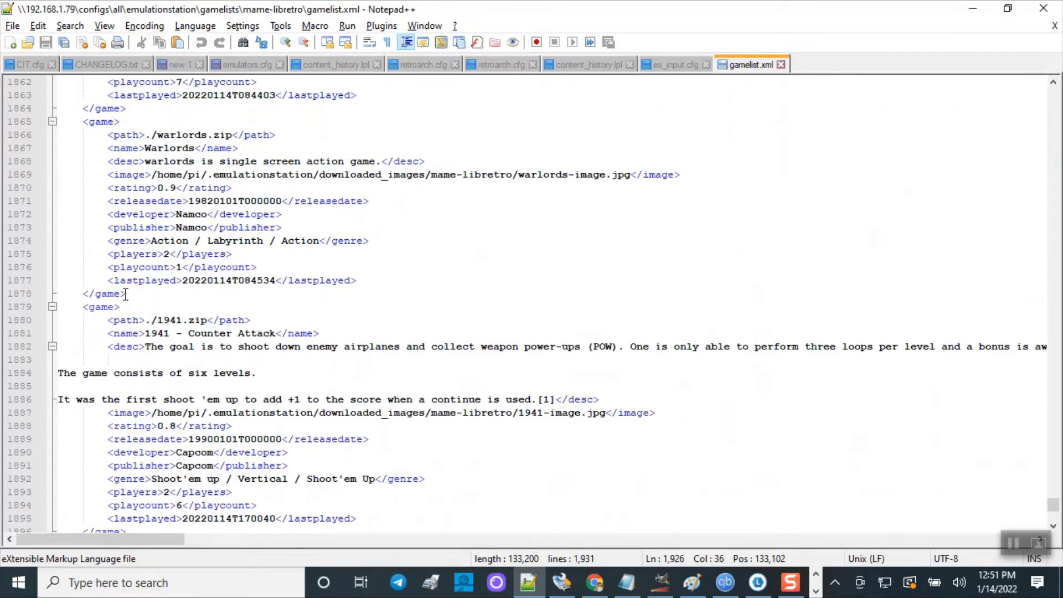
pyautogui.moveTo(130, 298); pyautogui.dragTo(51, 120)
pyautogui.rightClick(81, 155)
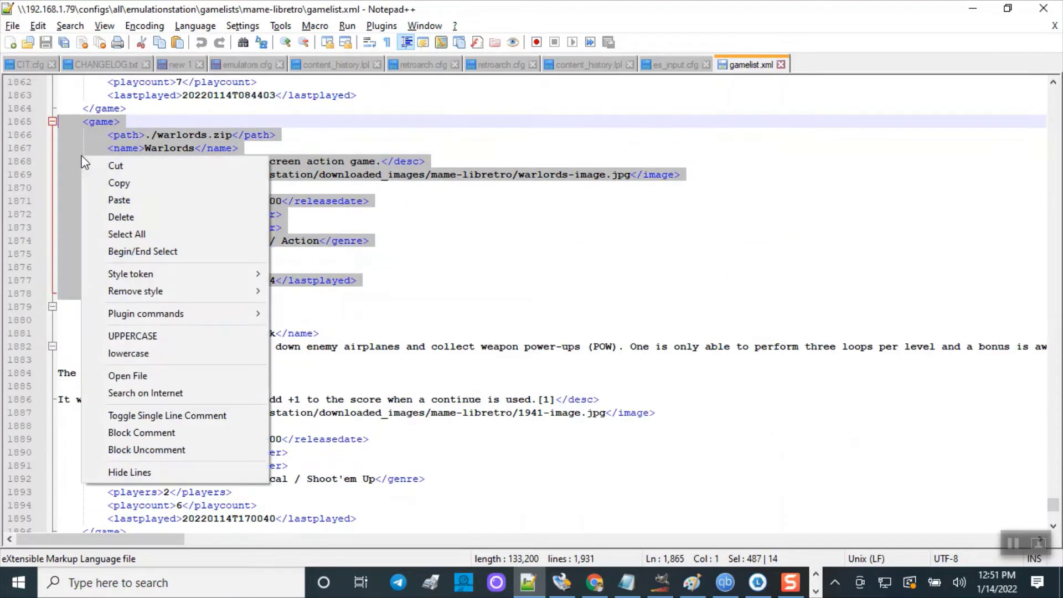
pyautogui.click(110, 182)
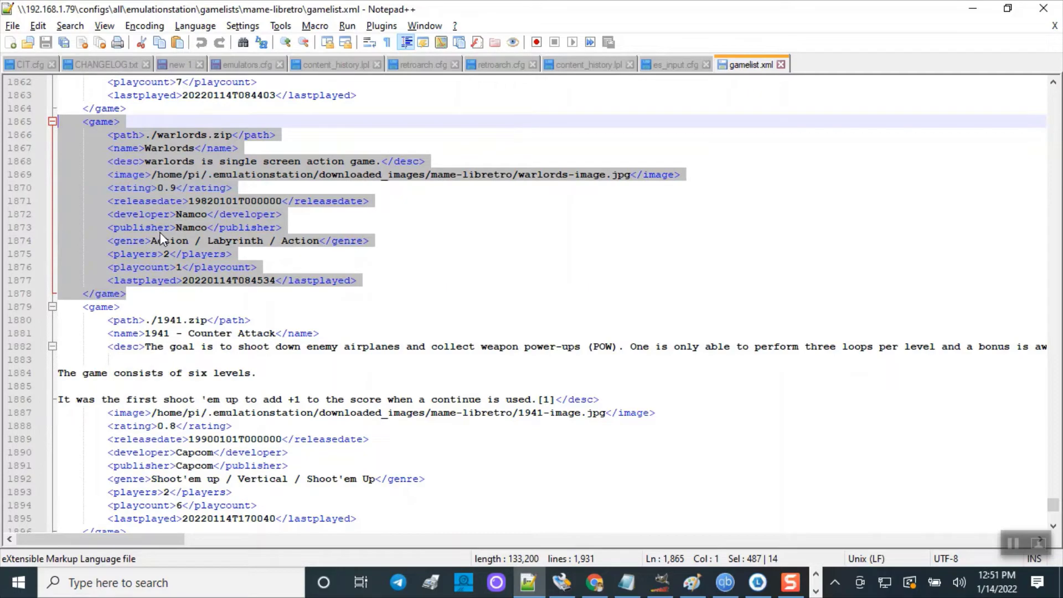
# - Paste the copied Warlords entry on a new line after the Moon Walker (bootleg) entry, before the closing gameList tag
pyautogui.scroll(-12, 242, 300)
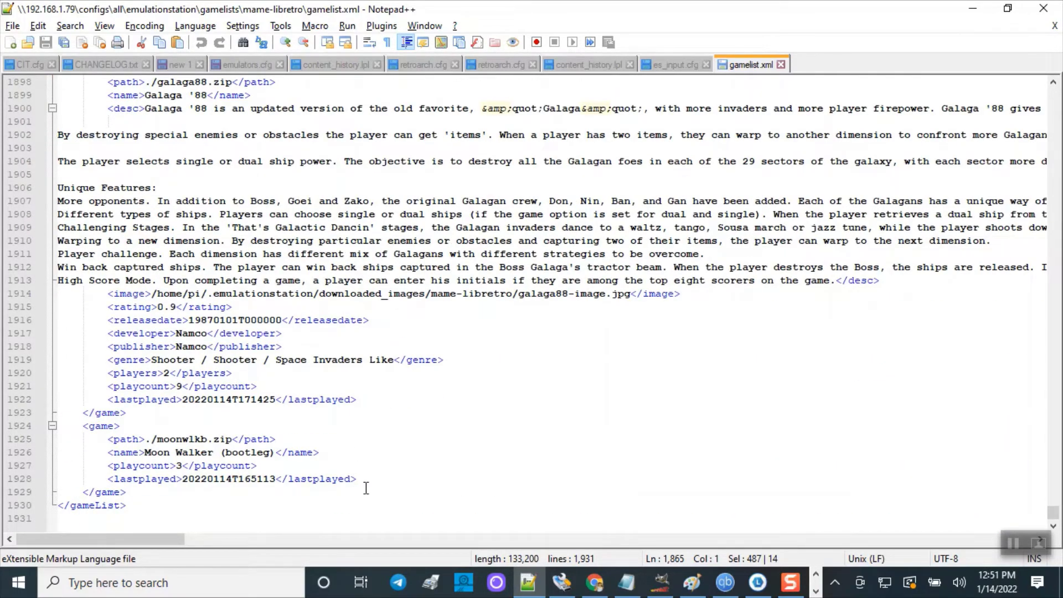
pyautogui.click(136, 492)
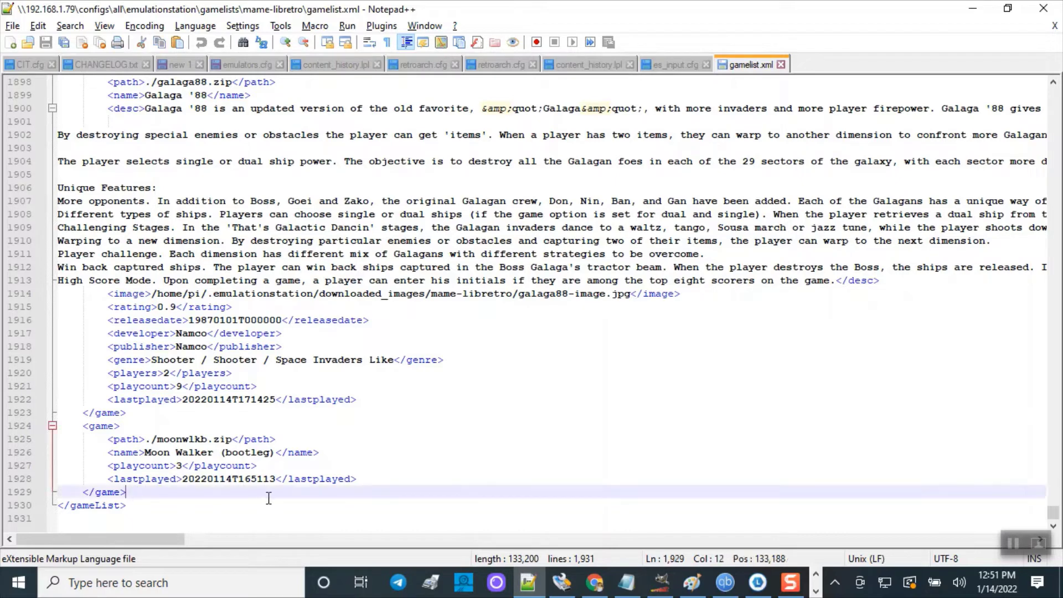
pyautogui.press('Return')
pyautogui.press('BackSpace')
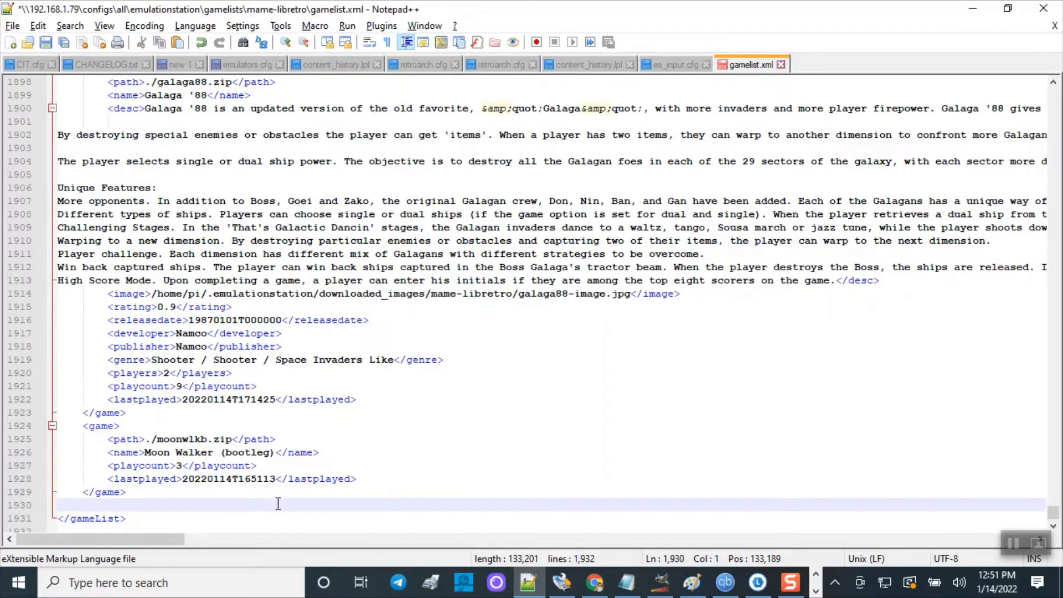
pyautogui.hotkey('ctrl', 'v')
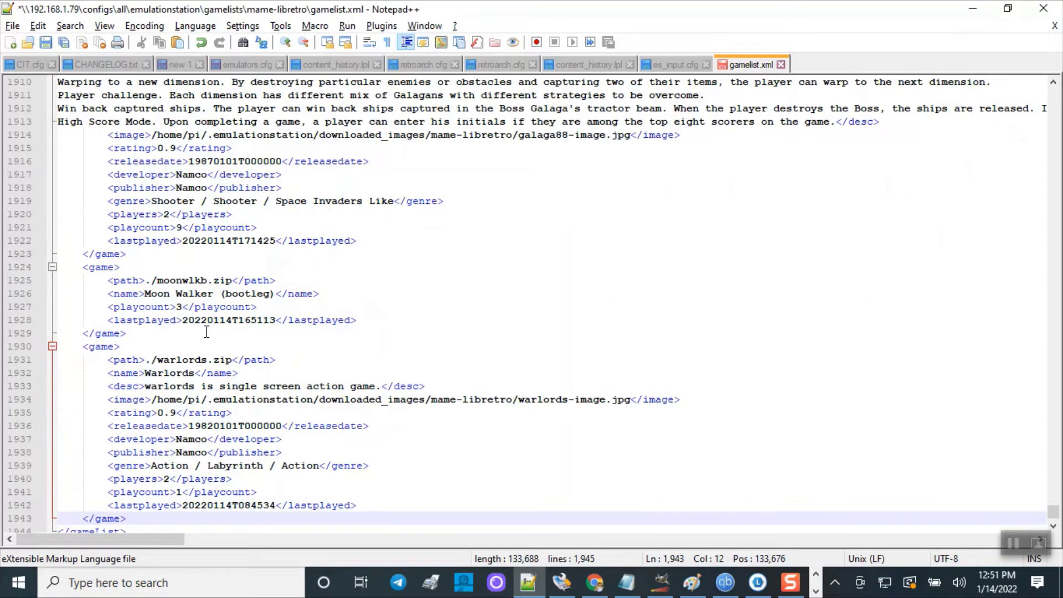
# - Replace the ROM file name in the pasted entry's path with moonwlkb.zip, copied from the Moon Walker (bootleg) entry
pyautogui.moveTo(233, 282); pyautogui.dragTo(157, 283)
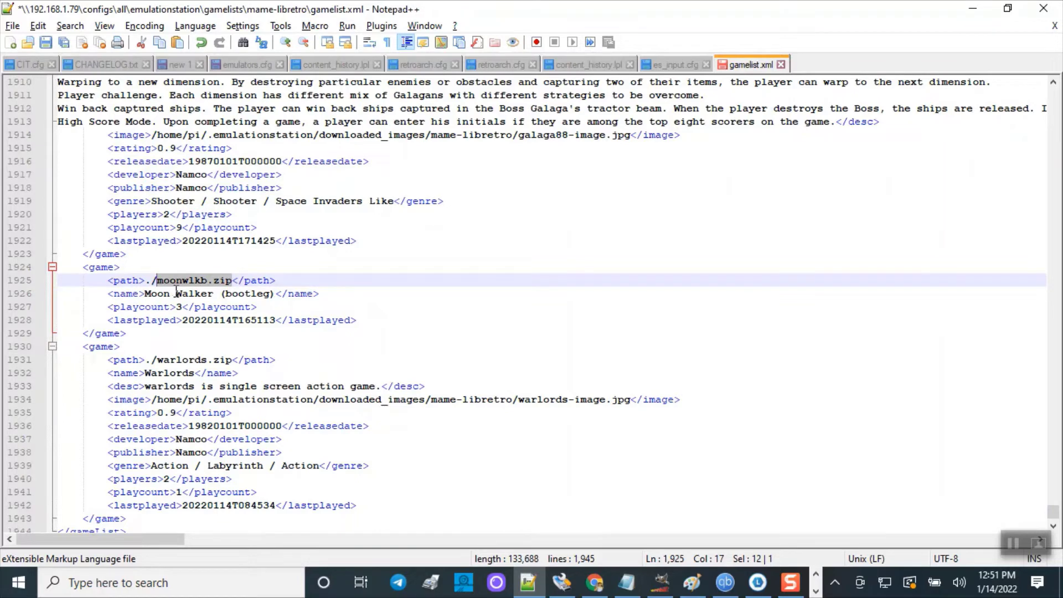
pyautogui.moveTo(233, 360); pyautogui.dragTo(158, 360)
pyautogui.hotkey('ctrl', 'v')
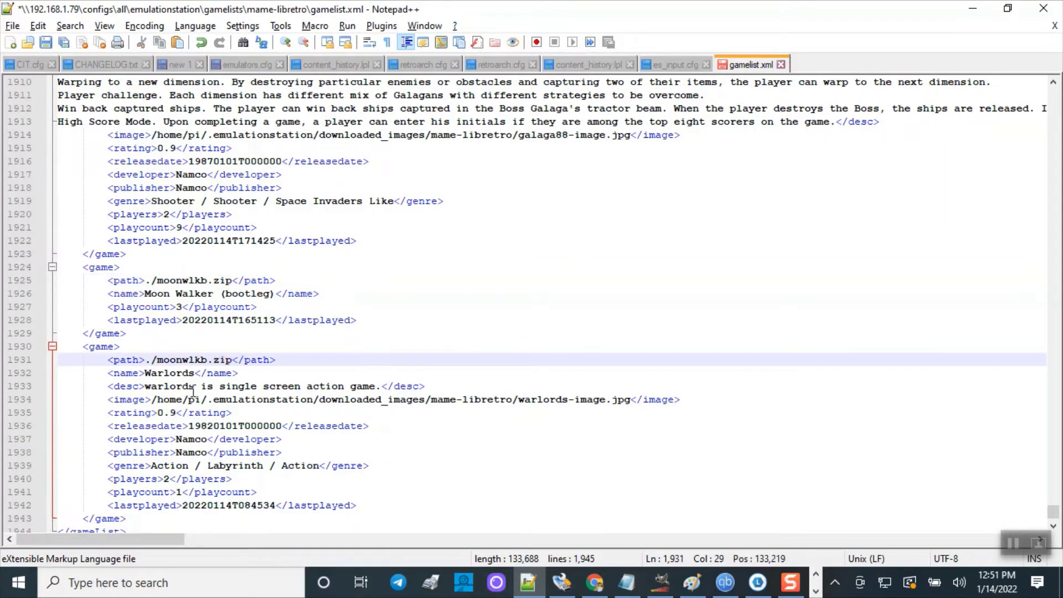
# - Change the pasted entry's name to "Michael Jackson's MoonWalker"
pyautogui.moveTo(195, 372); pyautogui.dragTo(145, 372)
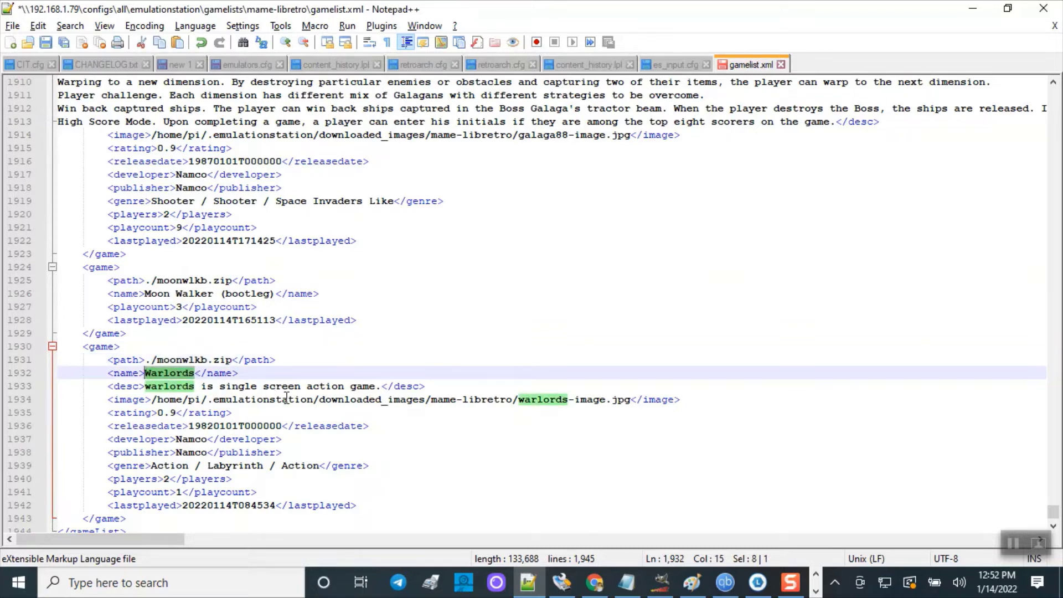
pyautogui.write('Micj')
pyautogui.press('BackSpace')
pyautogui.write('hael j')
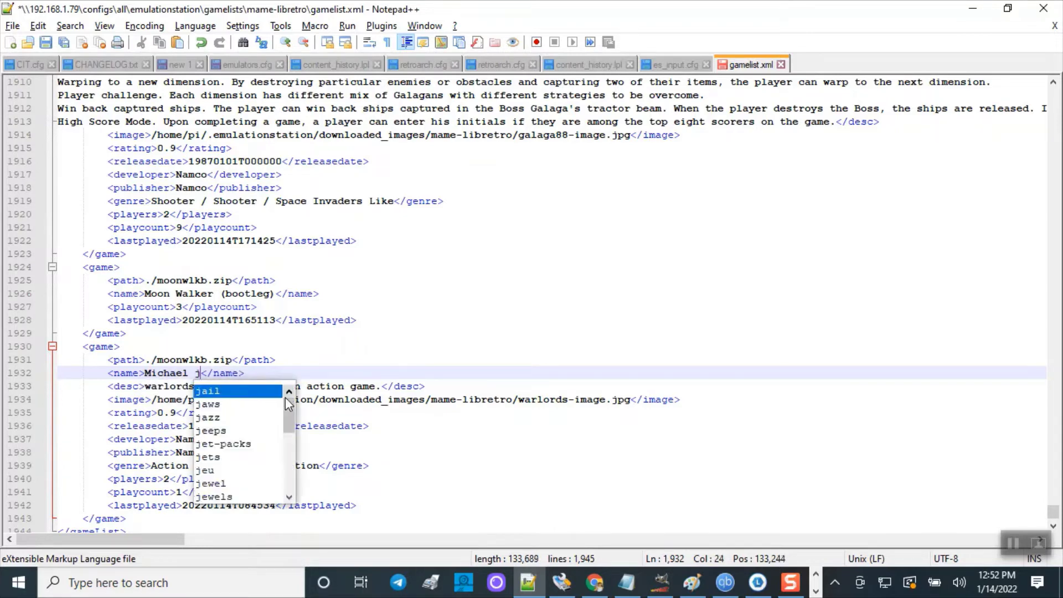
pyautogui.press('BackSpace')
pyautogui.write('Jackson')
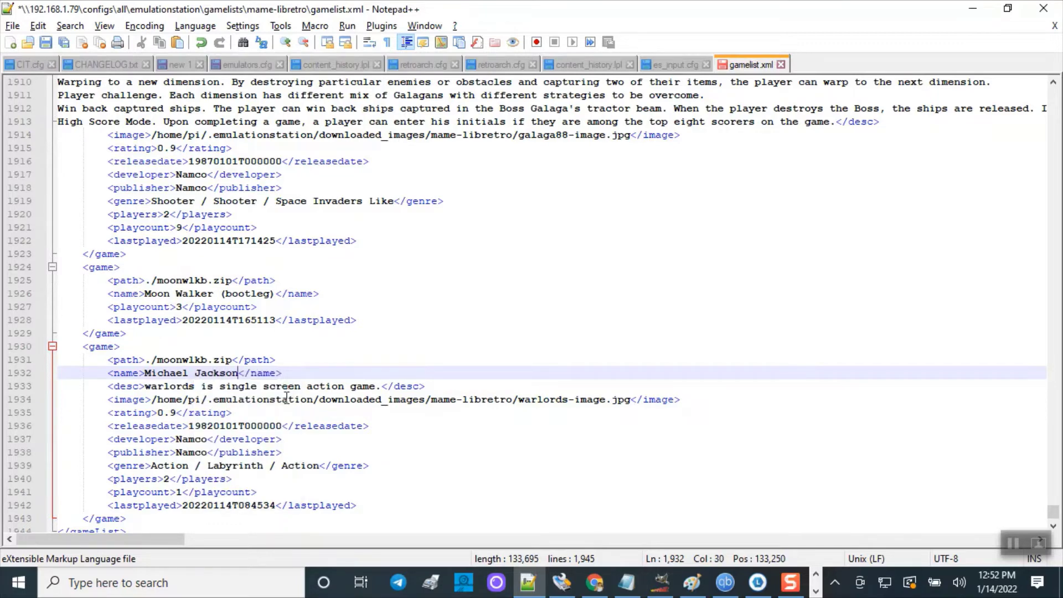
pyautogui.write("'s")
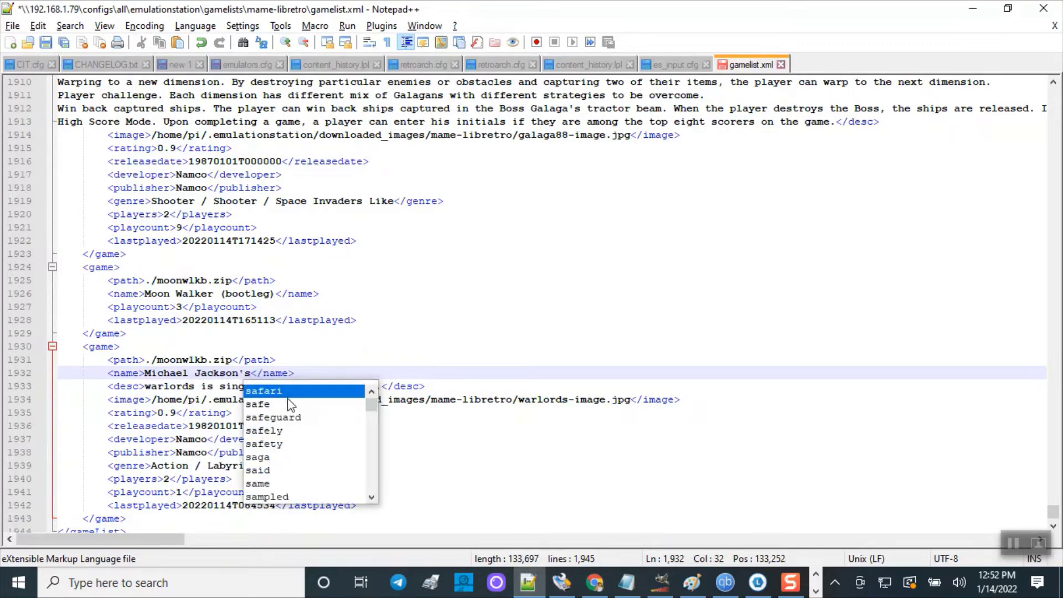
pyautogui.write(' MoonWalker')
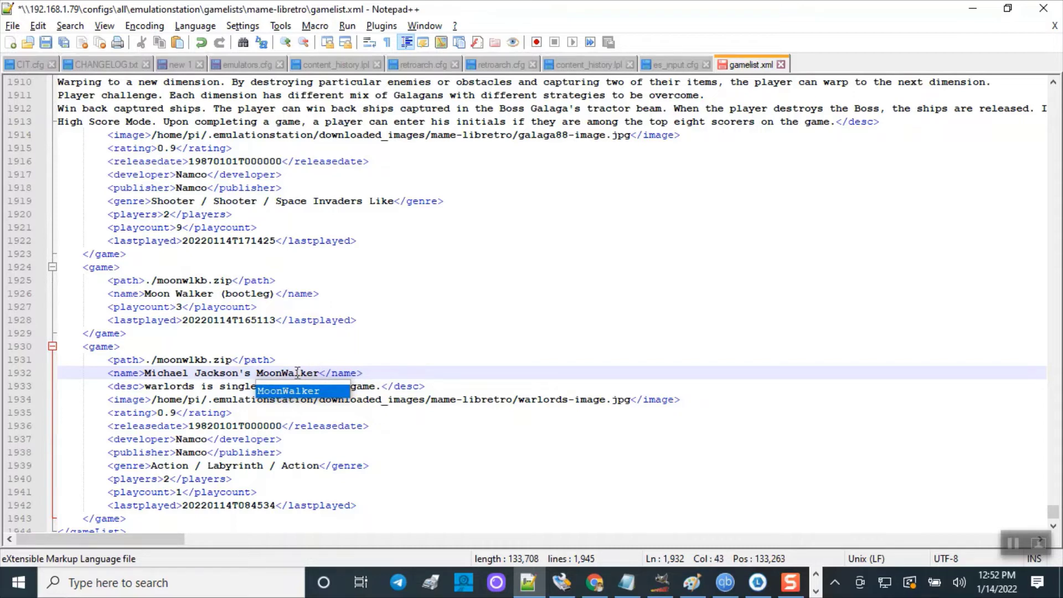
pyautogui.click(400, 449)
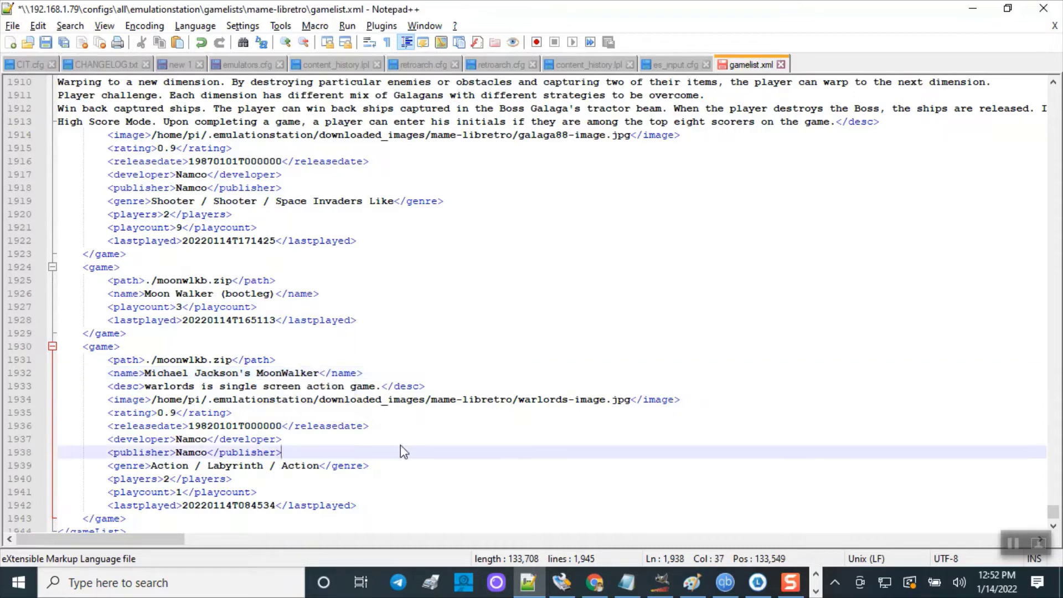
pyautogui.hotkey('shift', 'Up')
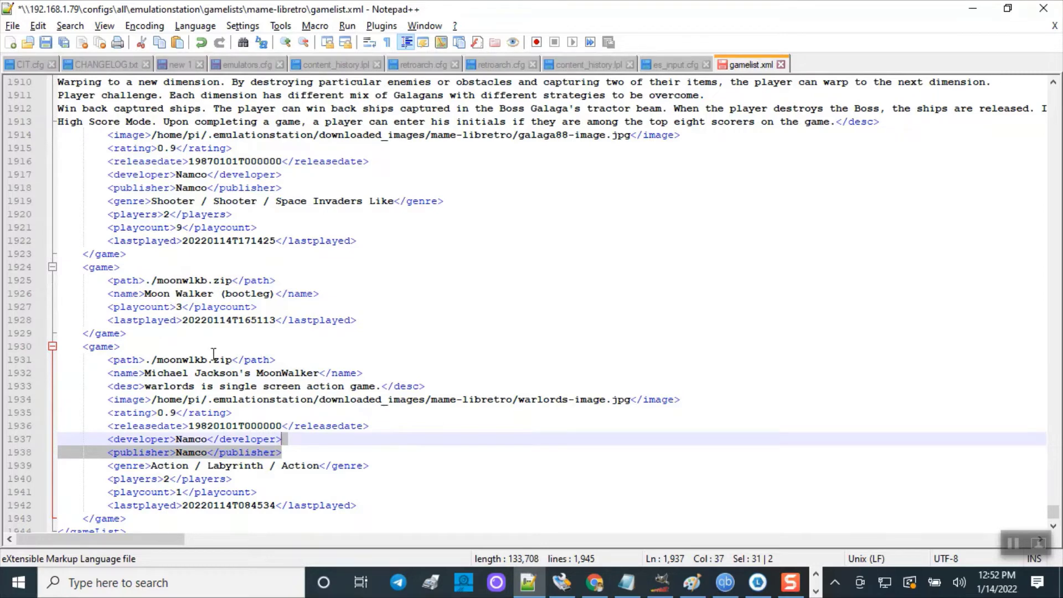
# - Copy moonwlkb from the new entry's path into its image path so the file reads moonwlkb-image.jpg
pyautogui.moveTo(207, 360); pyautogui.dragTo(157, 360)
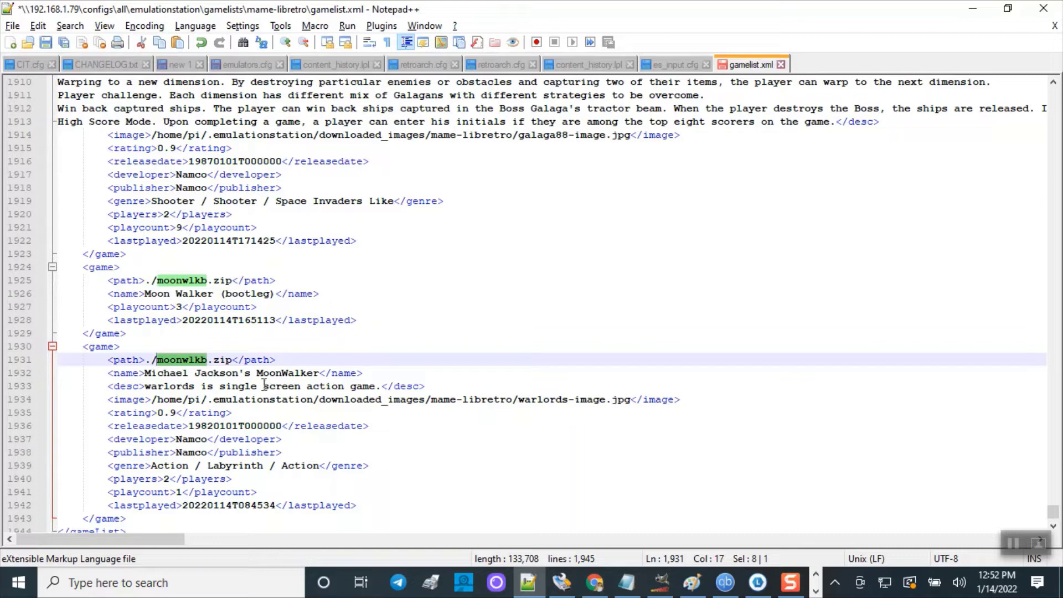
pyautogui.moveTo(569, 399); pyautogui.dragTo(518, 400)
pyautogui.hotkey('ctrl', 'v')
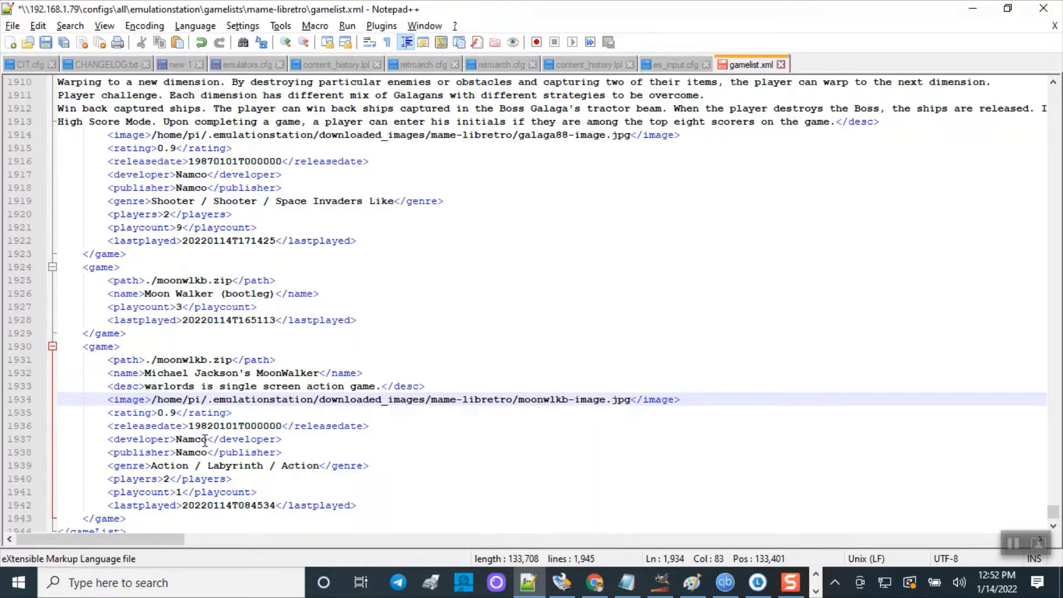
# - Set both the developer and the publisher of the MoonWalker entry to Sega
pyautogui.moveTo(206, 439); pyautogui.dragTo(176, 438)
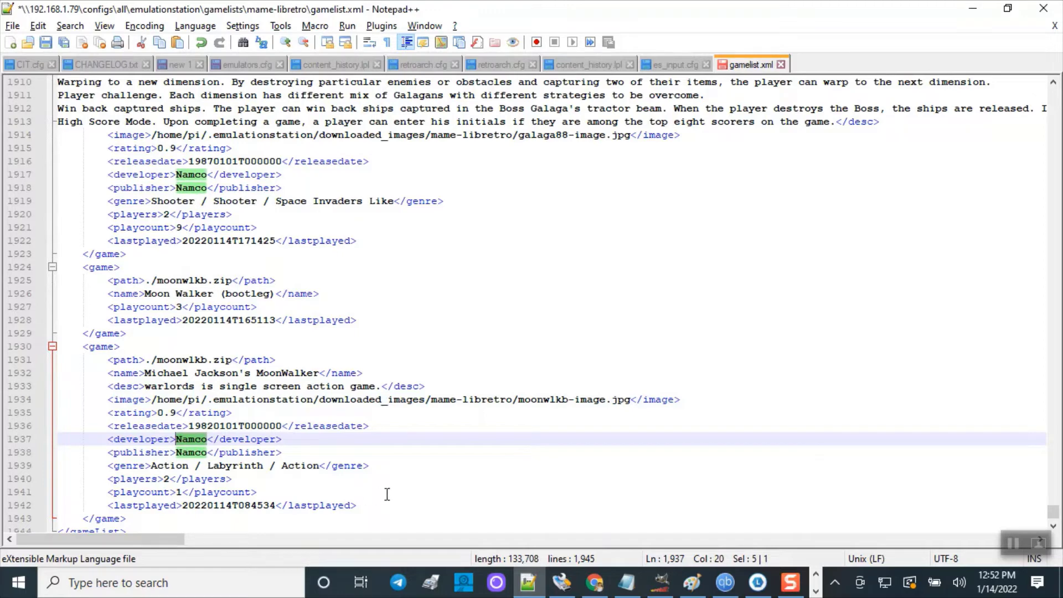
pyautogui.write('Seage')
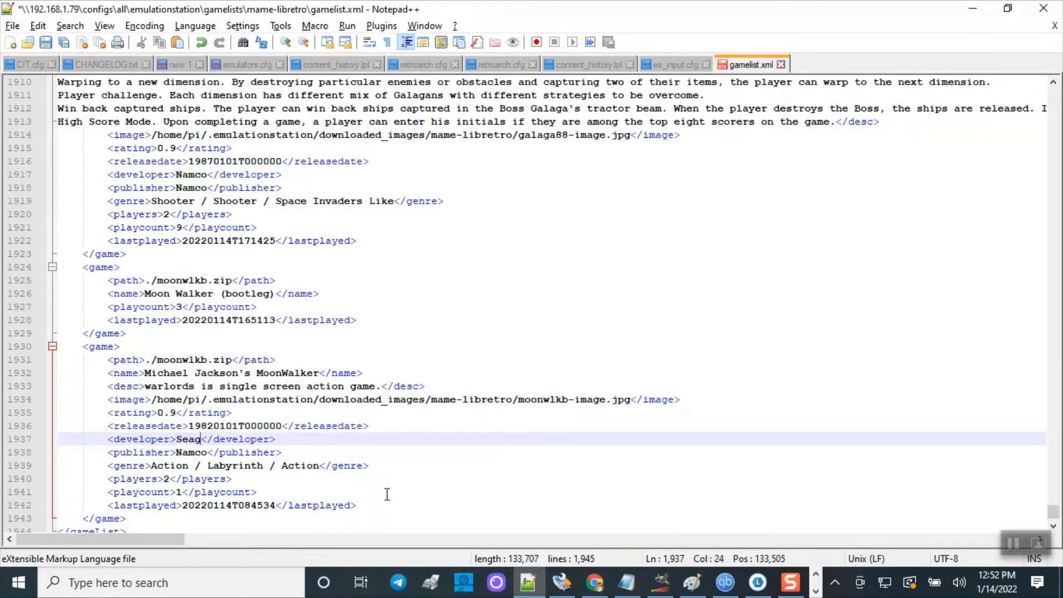
pyautogui.press('BackSpace')
pyautogui.press('BackSpace')
pyautogui.press('BackSpace')
pyautogui.write('ga')
pyautogui.click(396, 492)
pyautogui.click(209, 453)
pyautogui.press('BackSpace')
pyautogui.press('BackSpace')
pyautogui.press('BackSpace')
pyautogui.press('BackSpace')
pyautogui.press('BackSpace')
pyautogui.write('Sega')
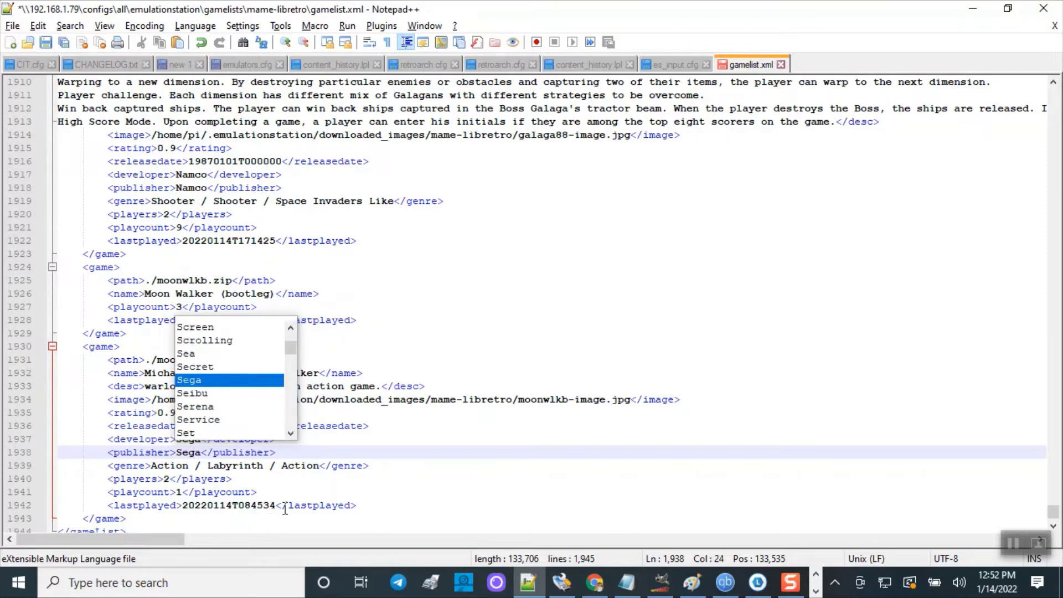
pyautogui.click(278, 487)
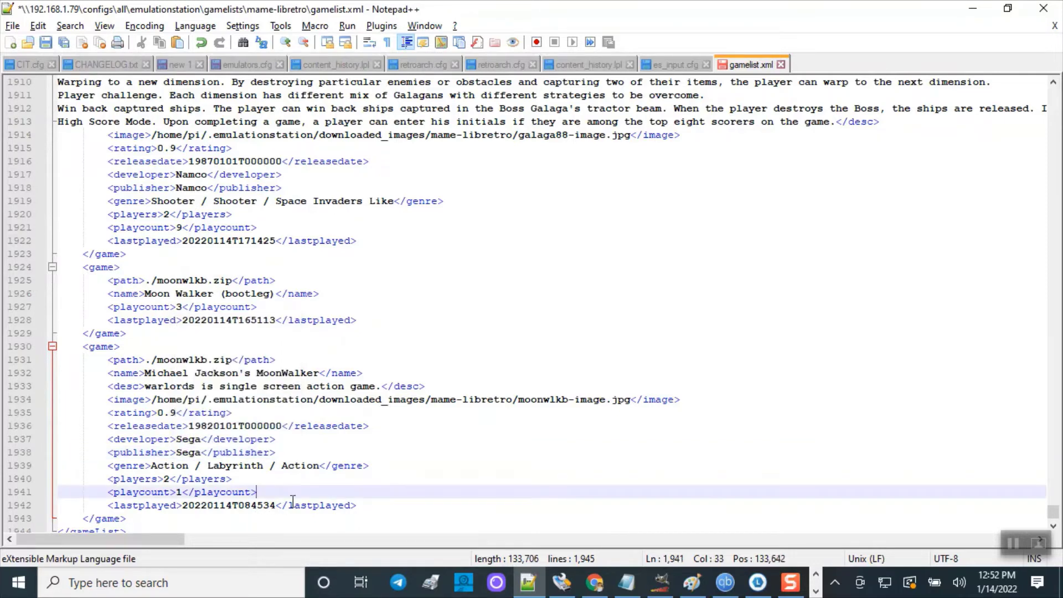
# - Remove the playcount and lastplayed lines from the MoonWalker entry, leaving no blank line behind
pyautogui.moveTo(360, 504); pyautogui.dragTo(36, 494)
pyautogui.press('Delete')
pyautogui.press('BackSpace')
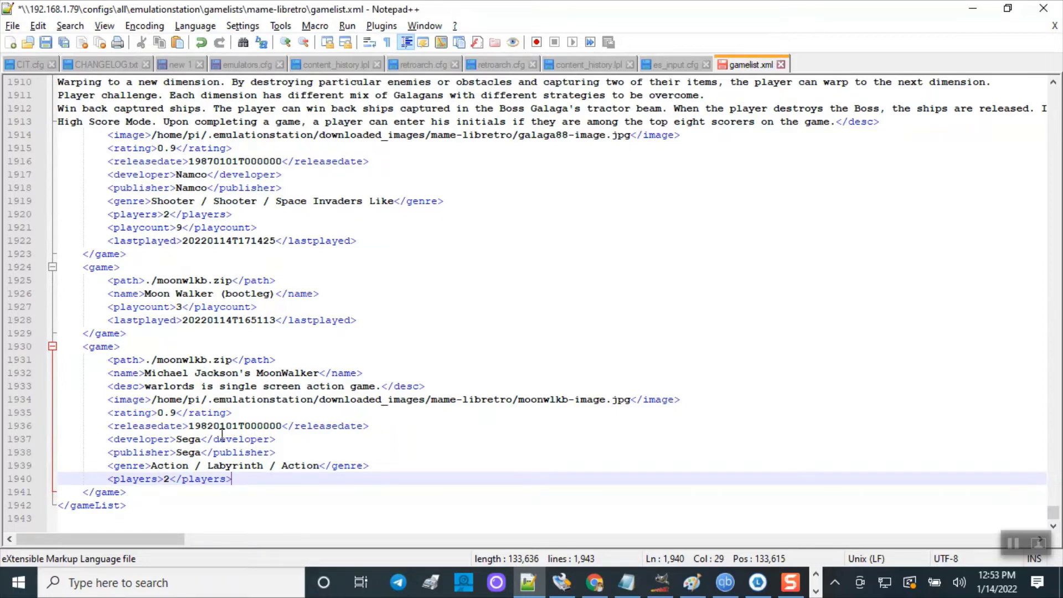
# - Delete the complete original Moon Walker (bootleg) entry above the new one, including its leftover empty line
pyautogui.moveTo(130, 334); pyautogui.dragTo(52, 270)
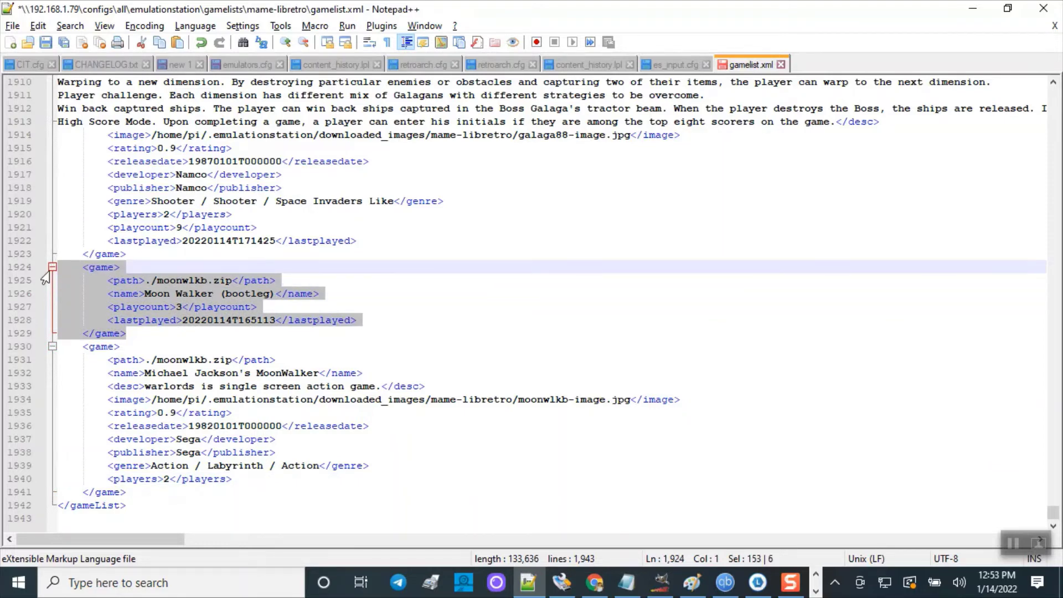
pyautogui.press('Delete')
pyautogui.press('Delete')
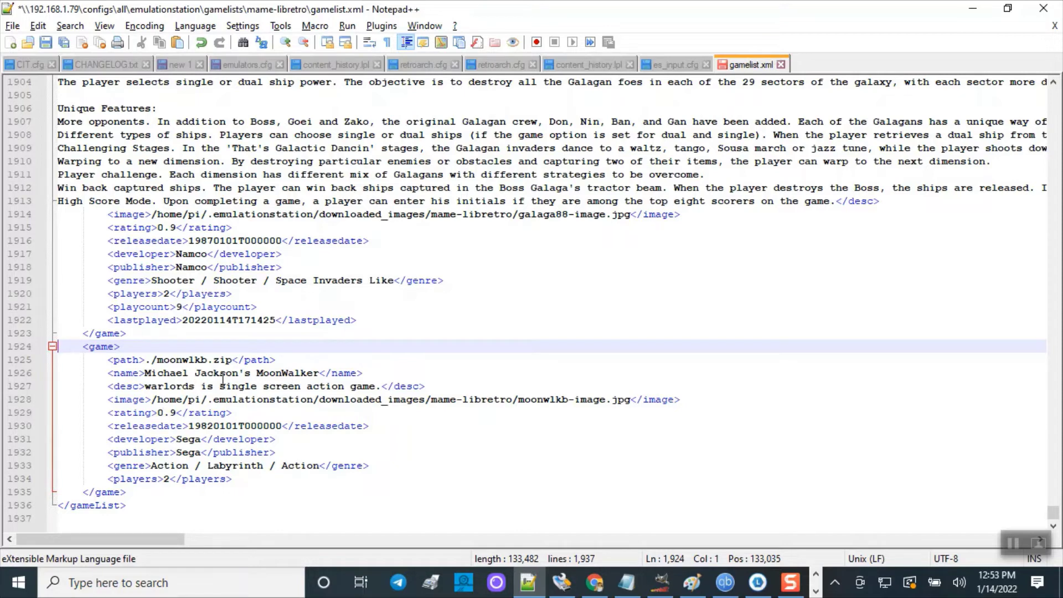
# - Replace "warlords" in the entry's description with "Michael Jackson's MoonWalker", copied from its name
pyautogui.moveTo(319, 373); pyautogui.dragTo(144, 372)
pyautogui.hotkey('ctrl', 'c')
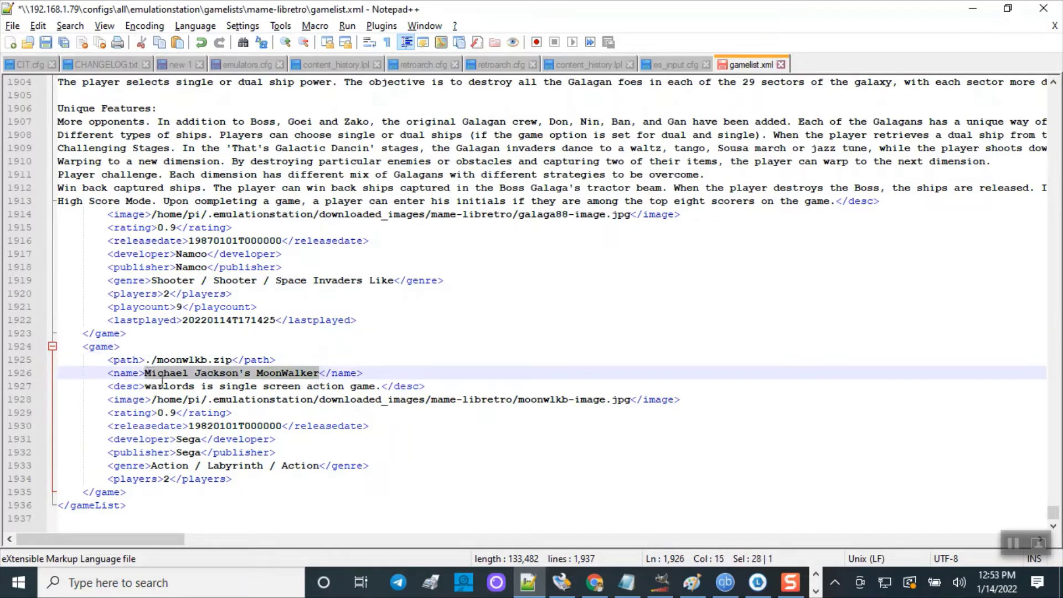
pyautogui.moveTo(195, 386); pyautogui.dragTo(147, 388)
pyautogui.hotkey('ctrl', 'v')
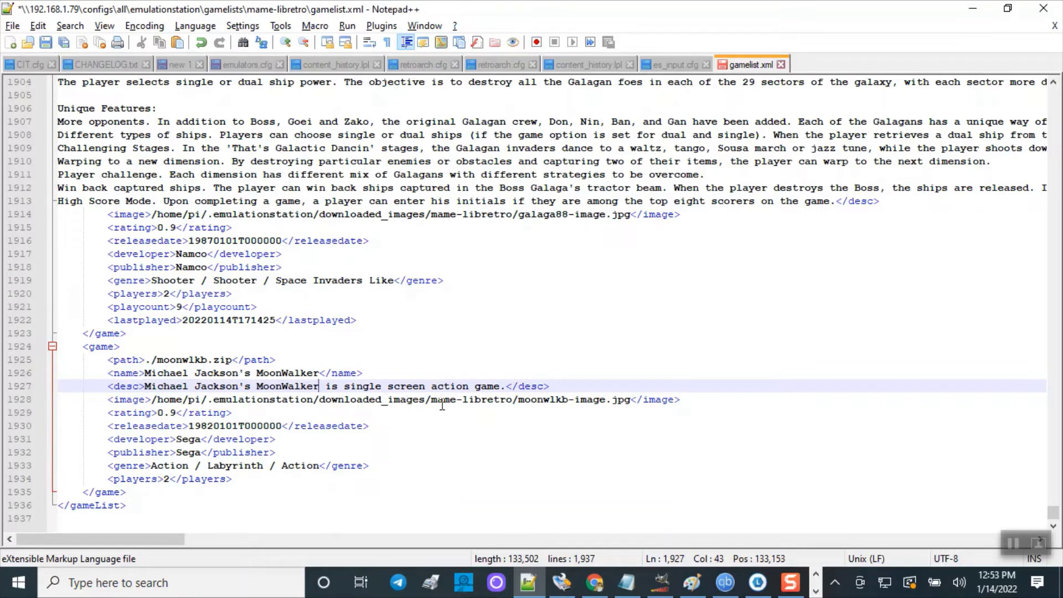
# - Append "No Flip Screen!" to the end of the MoonWalker entry's description and save gamelist.xml
pyautogui.click(505, 386)
pyautogui.write('No Cli')
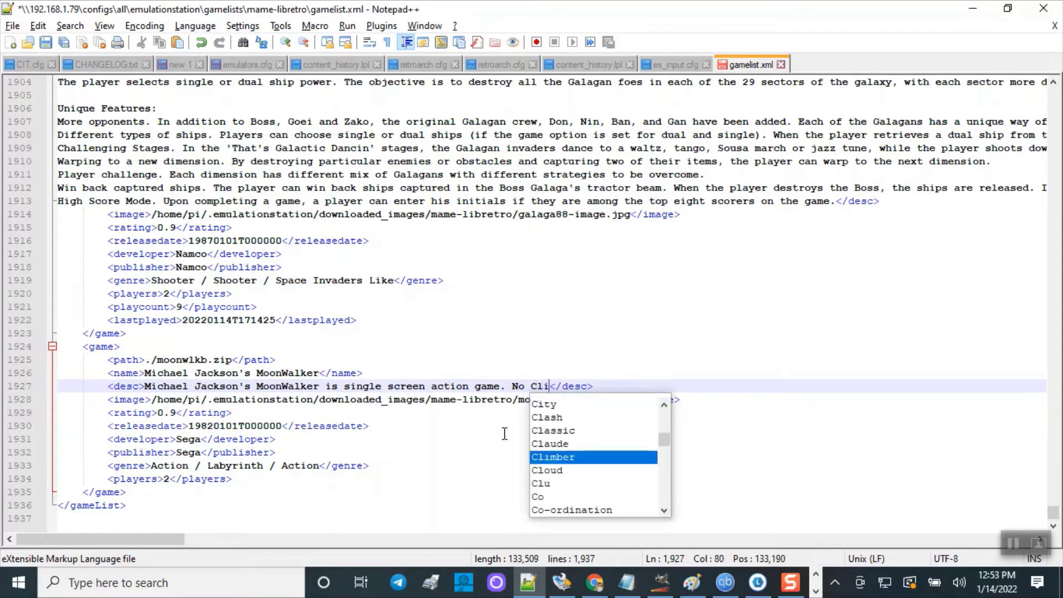
pyautogui.write('p')
pyautogui.press('BackSpace')
pyautogui.press('BackSpace')
pyautogui.press('BackSpace')
pyautogui.press('BackSpace')
pyautogui.press('BackSpace')
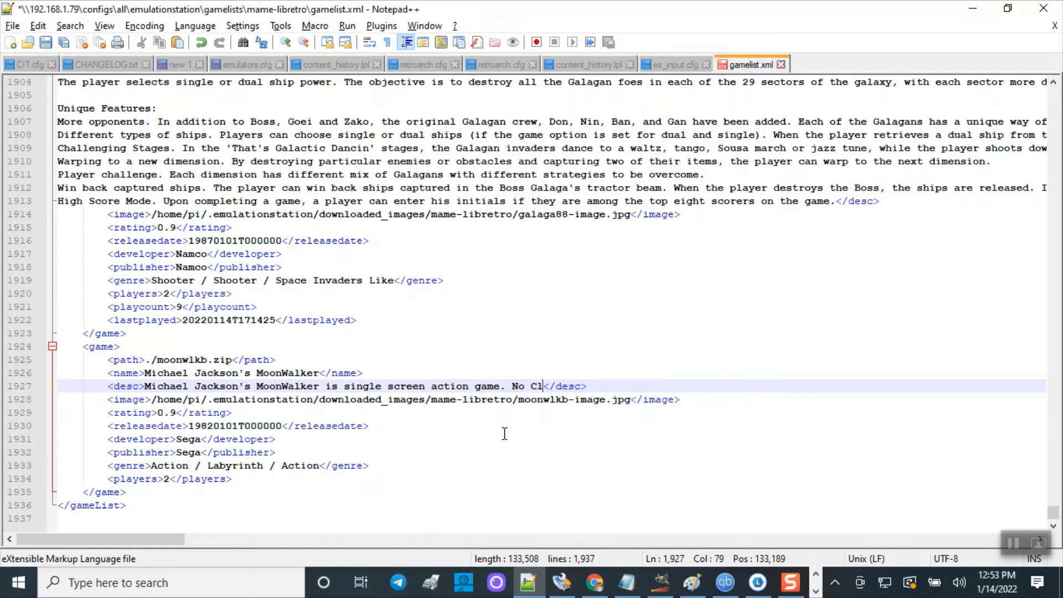
pyautogui.write('Fl')
pyautogui.write('ip Scre')
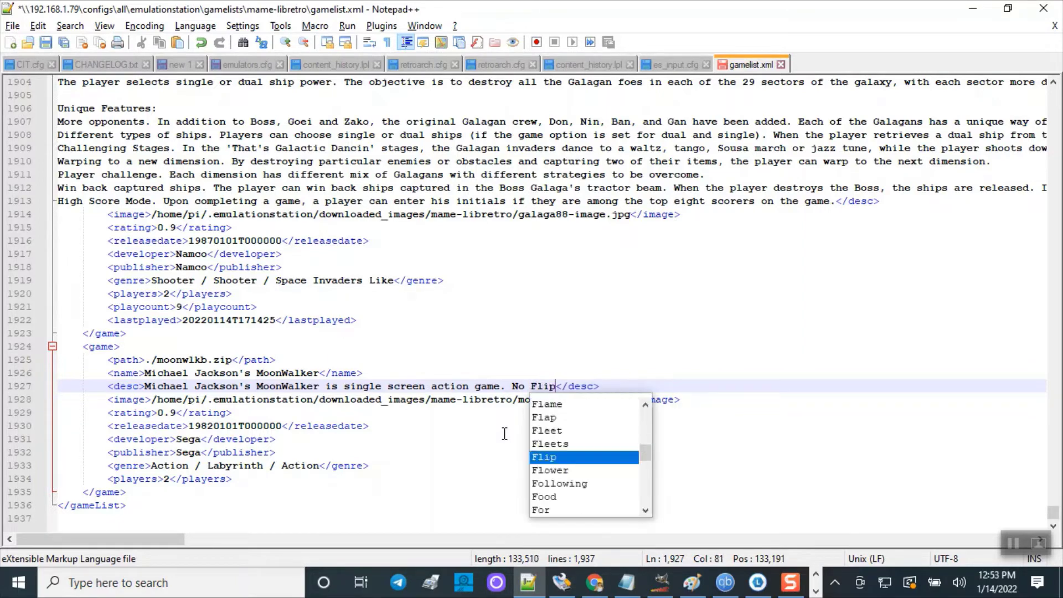
pyautogui.write('en')
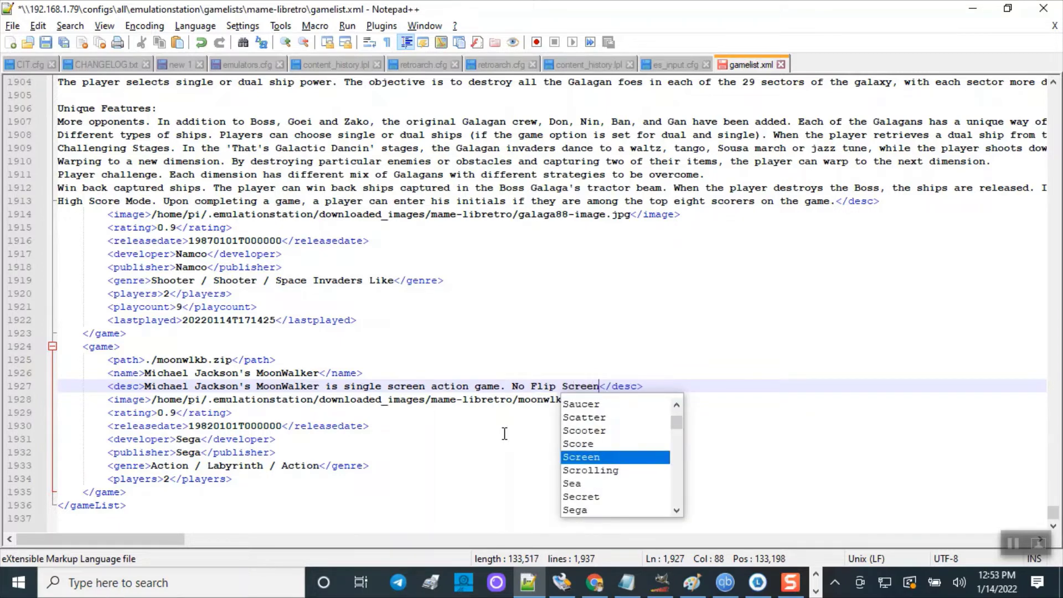
pyautogui.write('!')
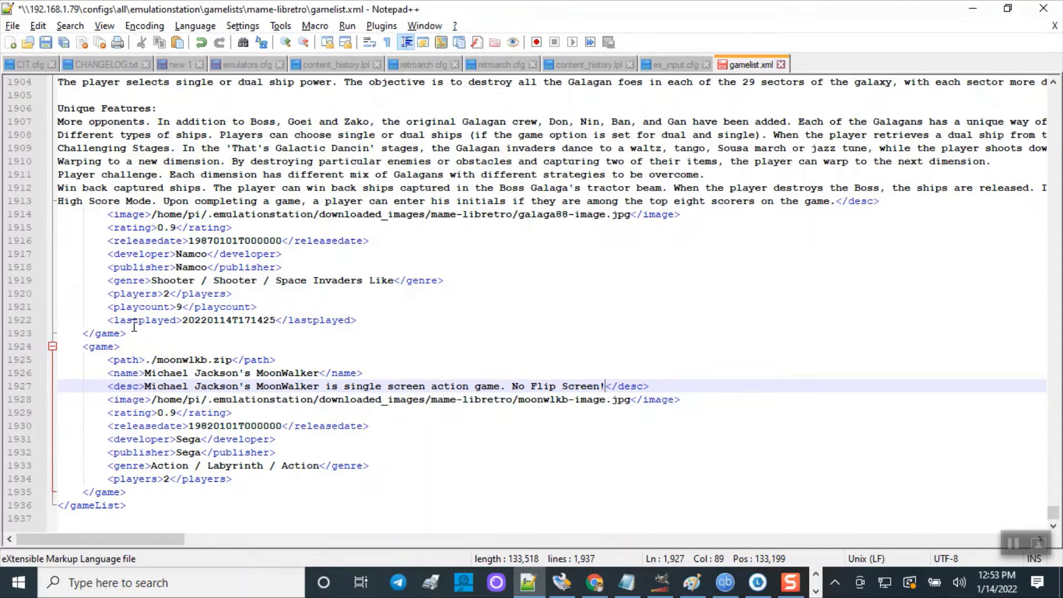
pyautogui.click(46, 43)
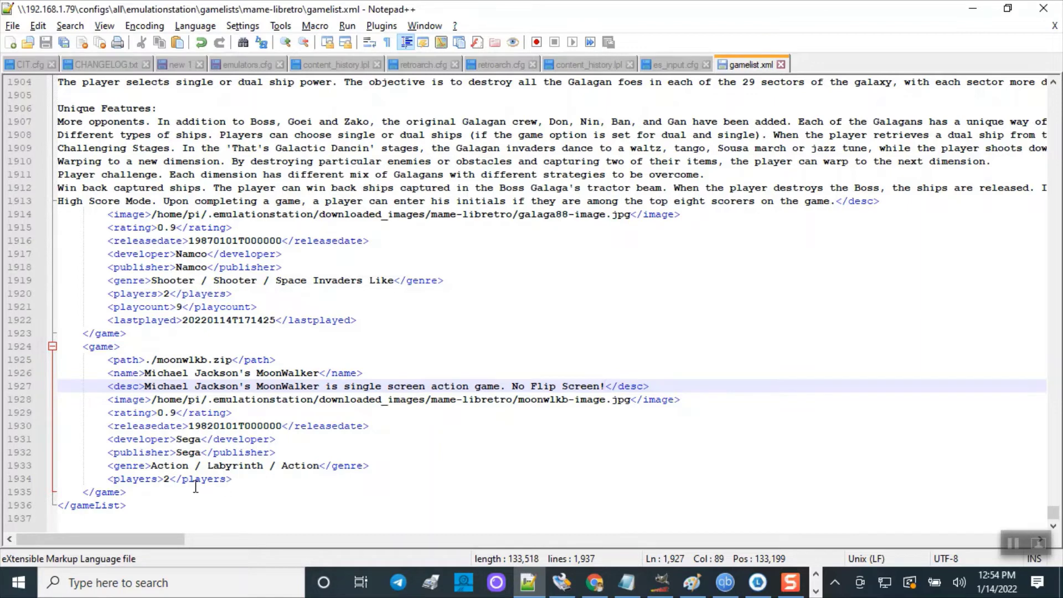
# - Duplicate the complete MoonWalker game entry twice below itself, before the closing gameList tag
pyautogui.moveTo(128, 493); pyautogui.dragTo(47, 347)
pyautogui.hotkey('ctrl', 'c')
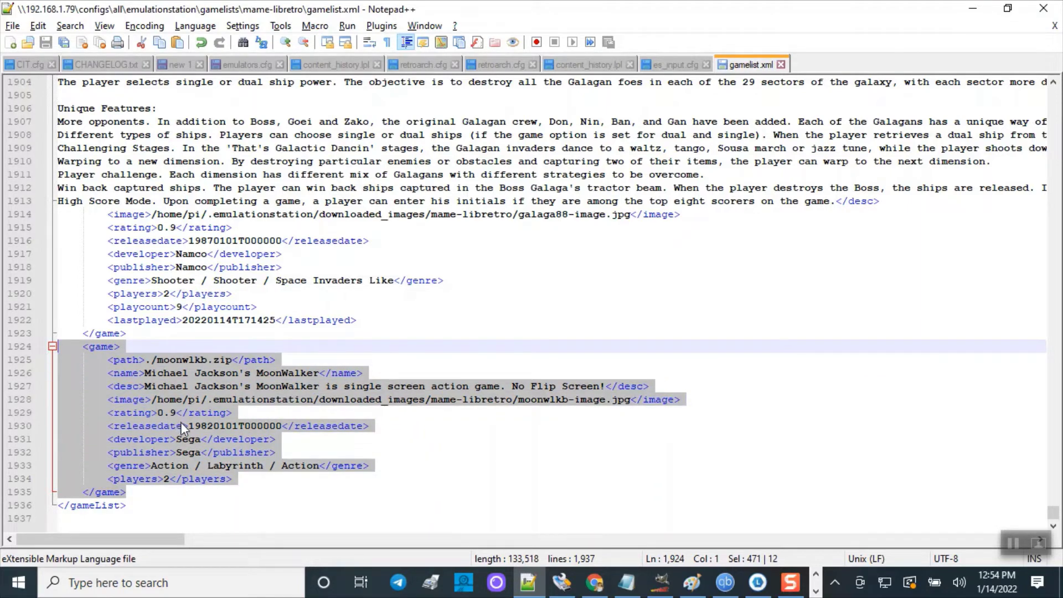
pyautogui.click(143, 499)
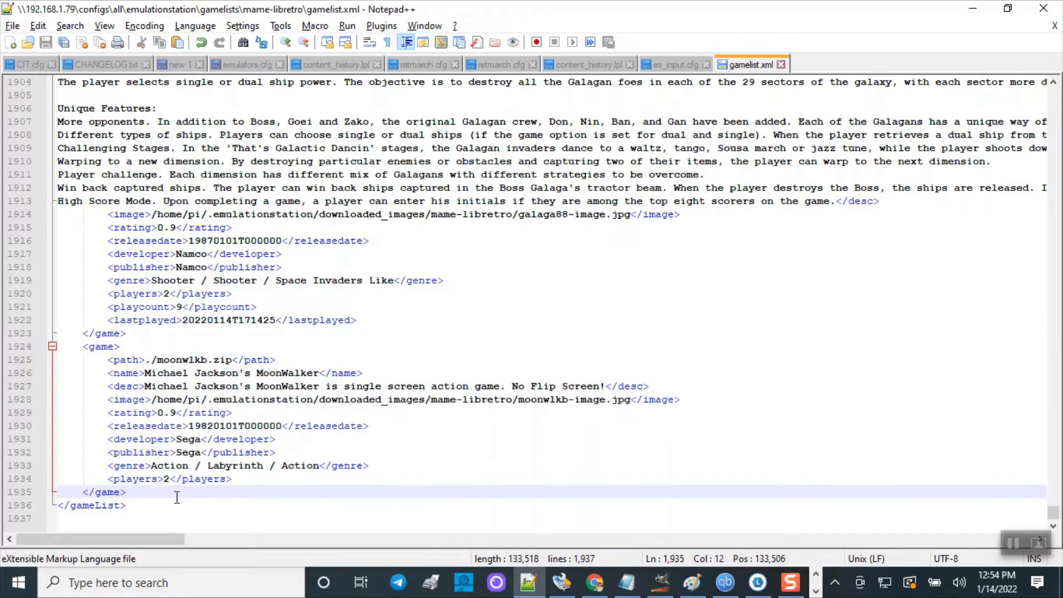
pyautogui.press('BackSpace')
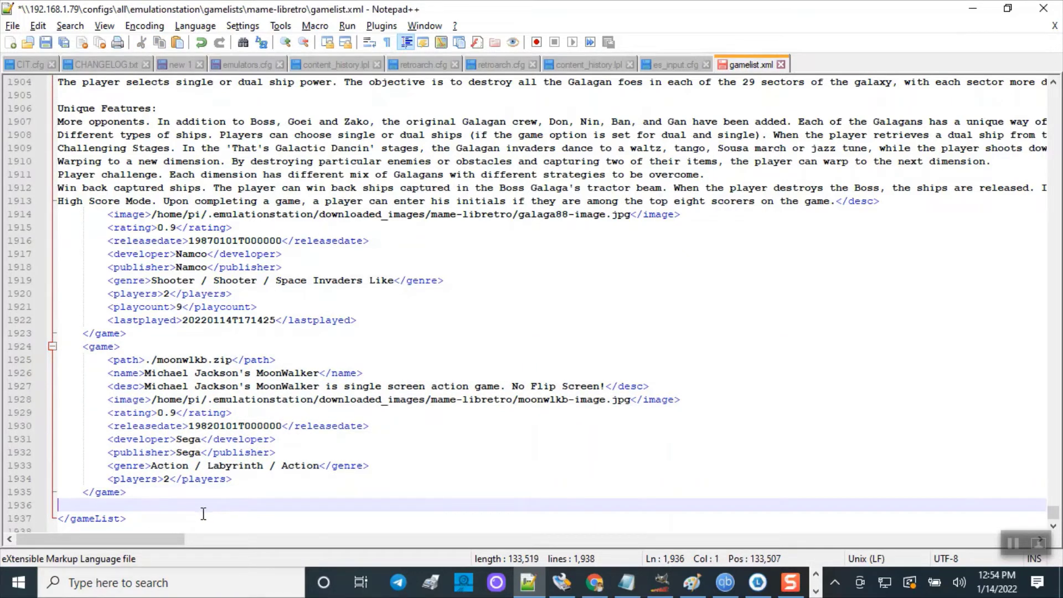
pyautogui.hotkey('ctrl', 'v')
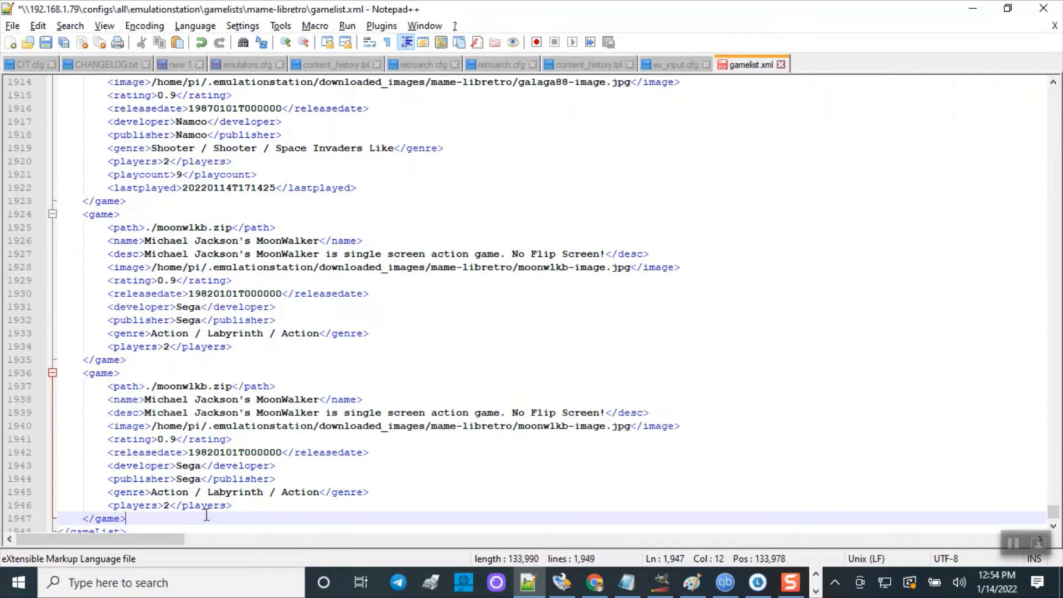
pyautogui.press('Return')
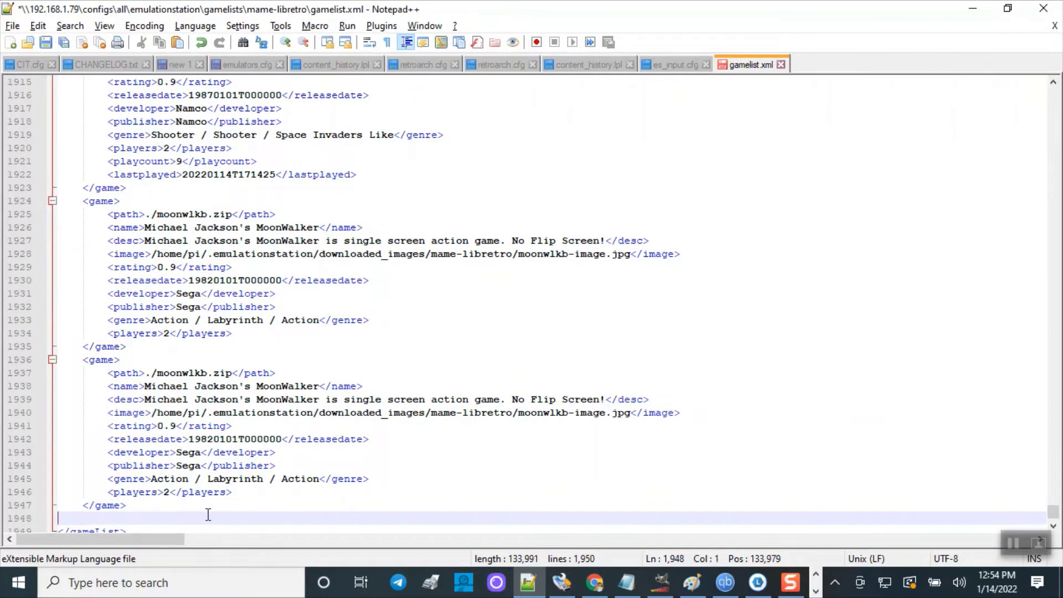
pyautogui.hotkey('ctrl', 'v')
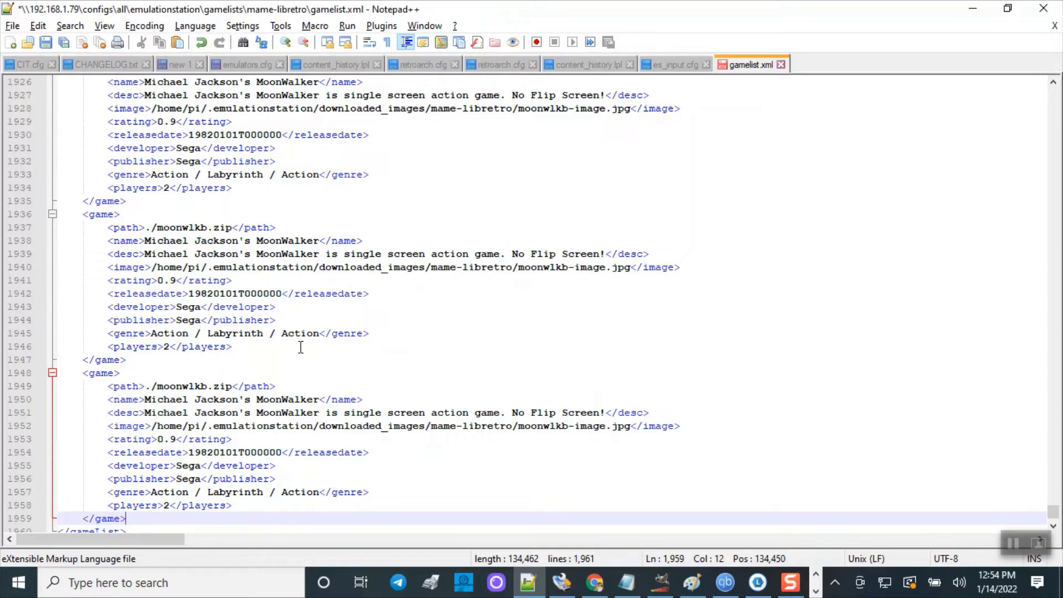
# - Replace "moonwlkb" with "xmen2p", copied from the ROM list in the Notepad notes, in the first duplicate entry's path and image
pyautogui.moveTo(206, 227); pyautogui.dragTo(158, 226)
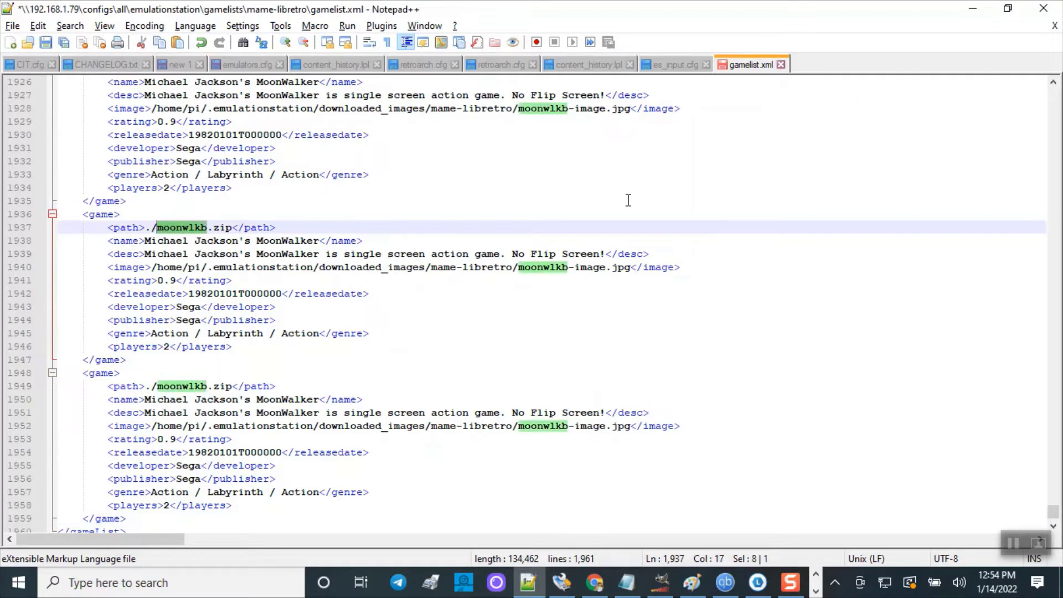
pyautogui.click(1007, 9)
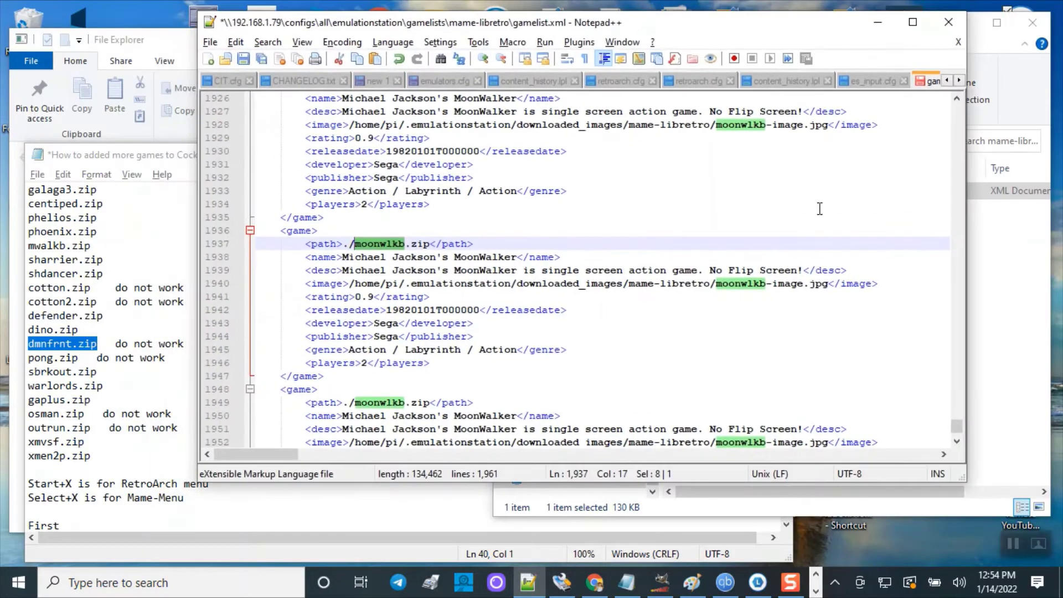
pyautogui.click(65, 455)
pyautogui.moveTo(65, 456); pyautogui.dragTo(30, 457)
pyautogui.hotkey('ctrl', 'c')
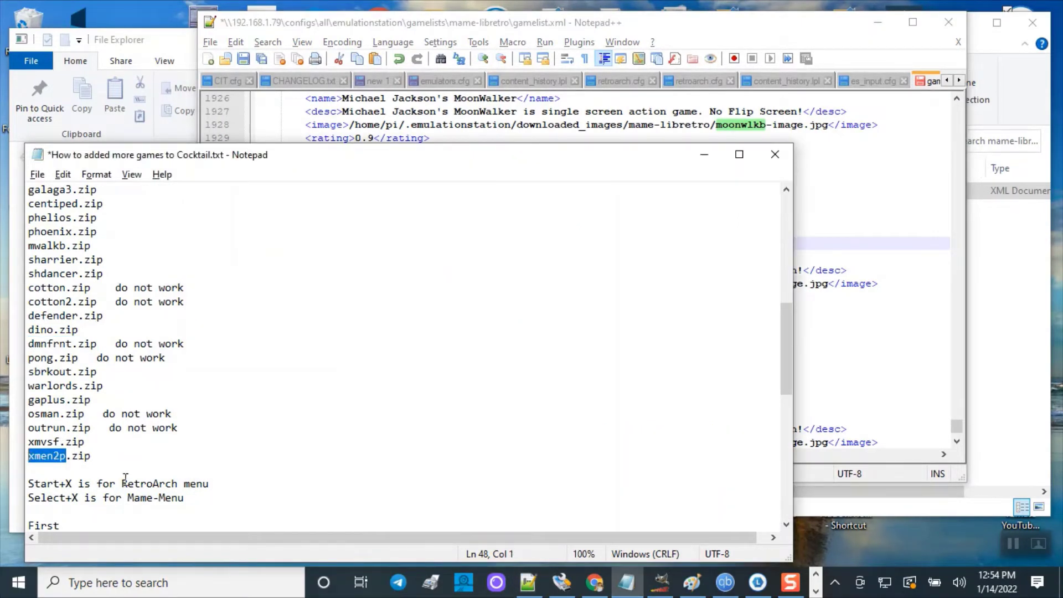
pyautogui.click(832, 351)
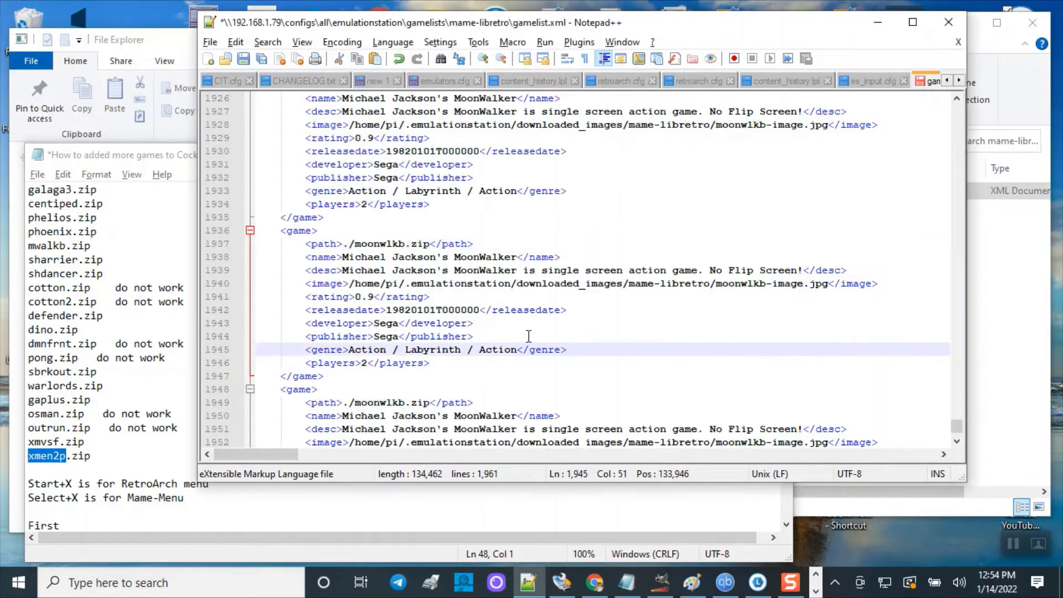
pyautogui.click(405, 243)
pyautogui.moveTo(405, 244); pyautogui.dragTo(359, 251)
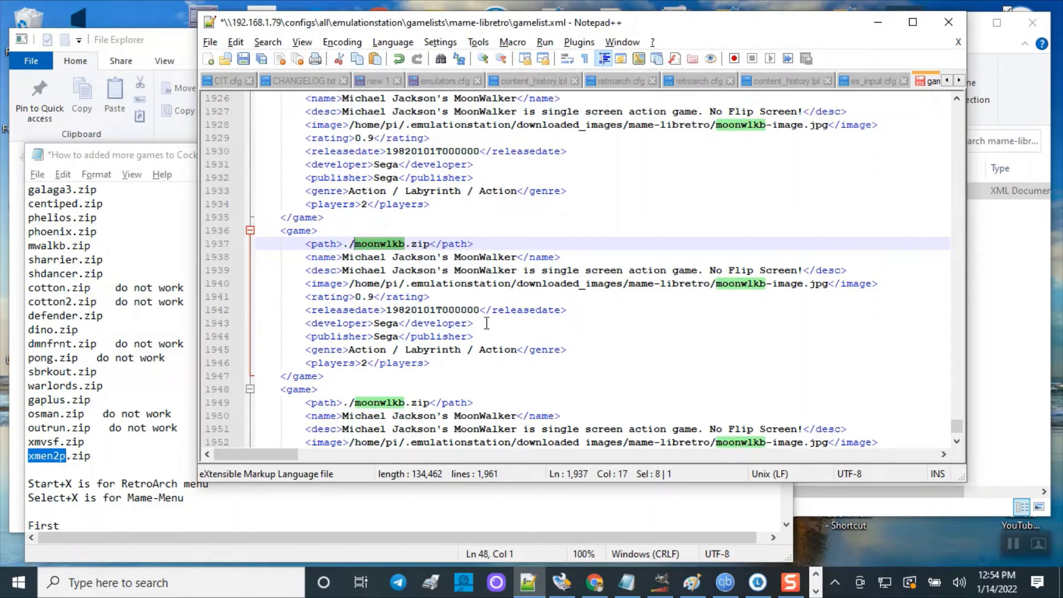
pyautogui.hotkey('ctrl', 'v')
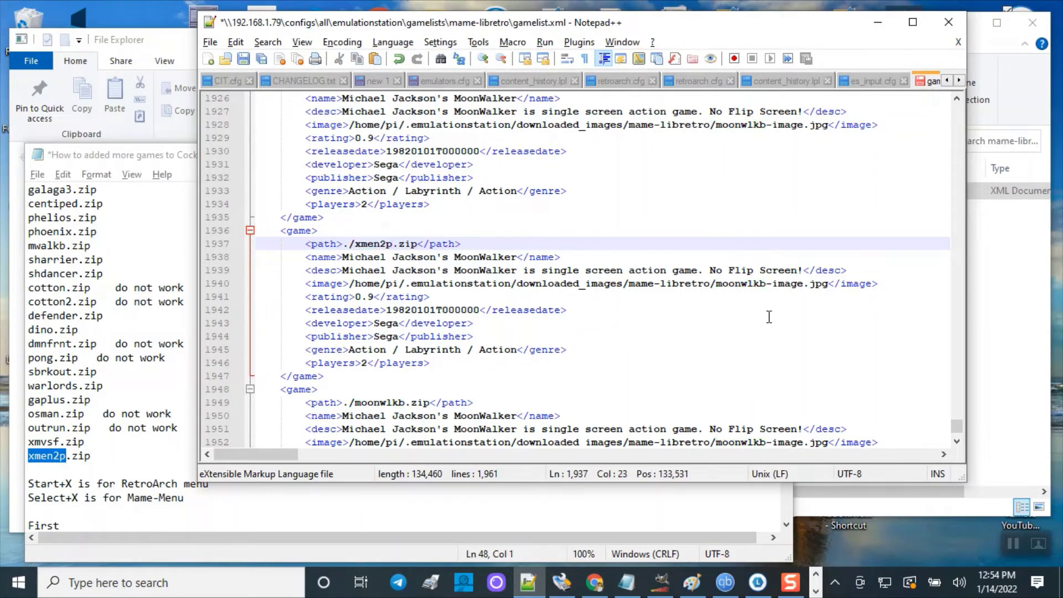
pyautogui.moveTo(768, 284); pyautogui.dragTo(716, 284)
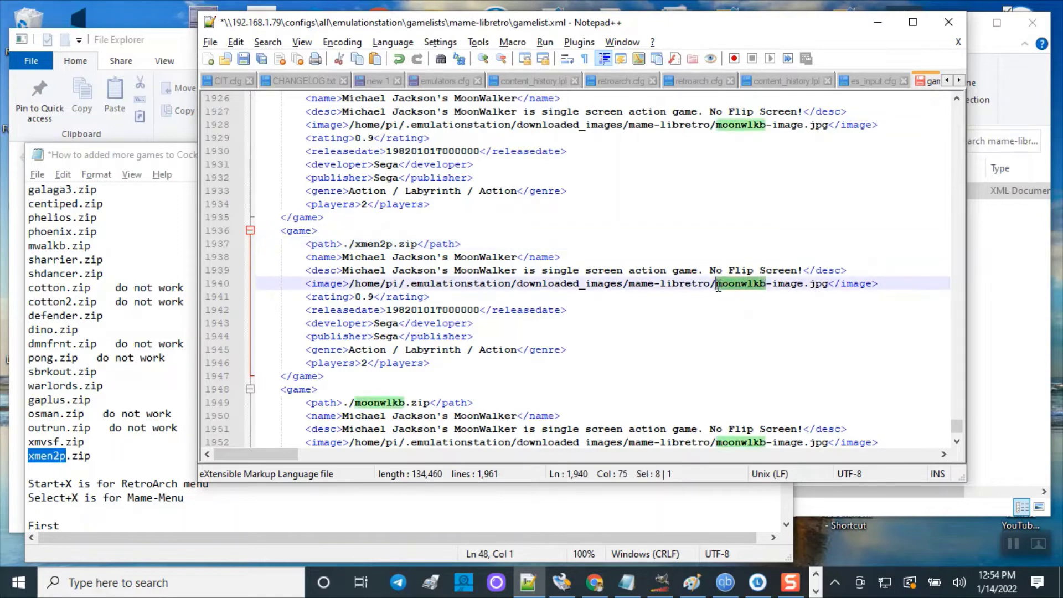
pyautogui.hotkey('ctrl', 'v')
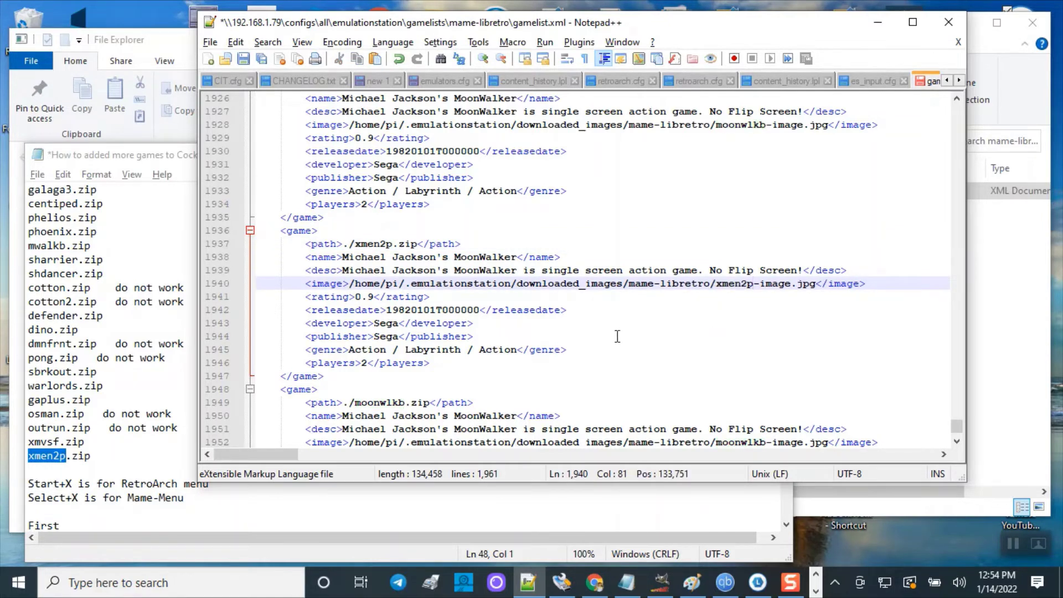
# - Change the name of the xmen2p entry to "X-Men 2 Players"
pyautogui.click(515, 257)
pyautogui.moveTo(516, 257); pyautogui.dragTo(349, 258)
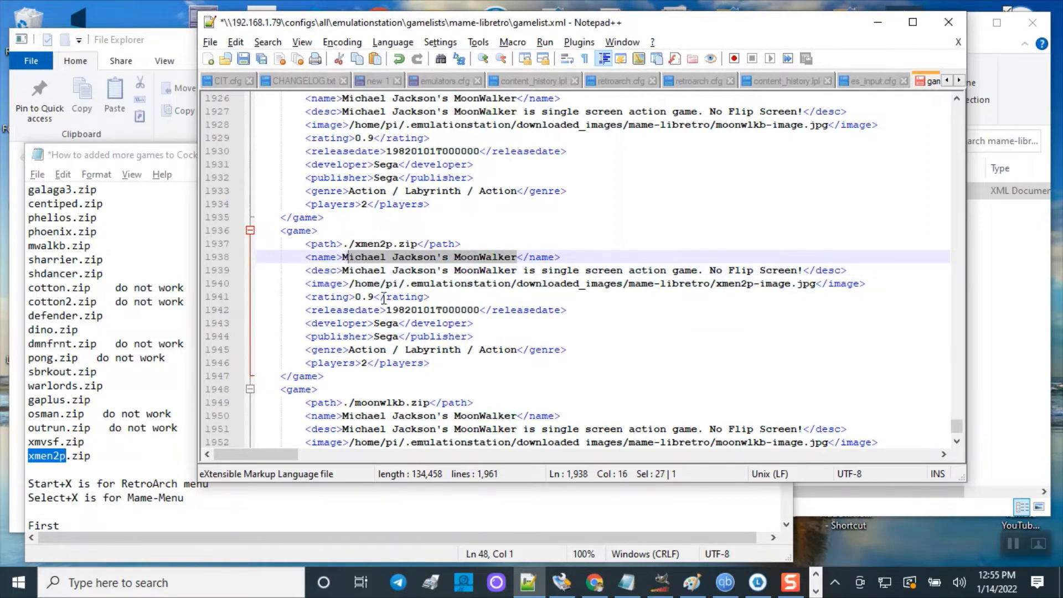
pyautogui.press('BackSpace')
pyautogui.press('BackSpace')
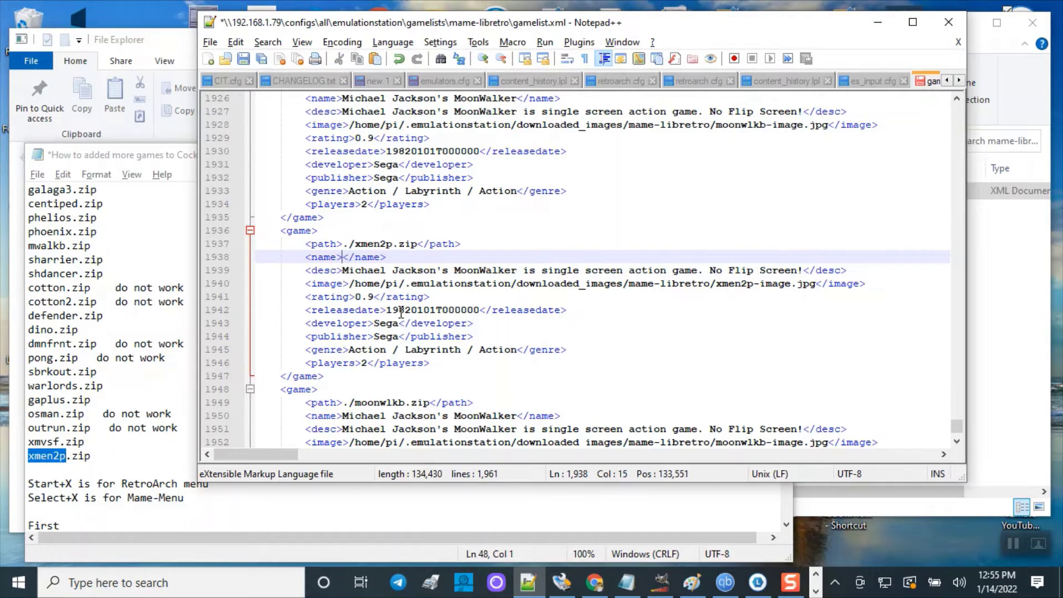
pyautogui.write('X-')
pyautogui.write('Men')
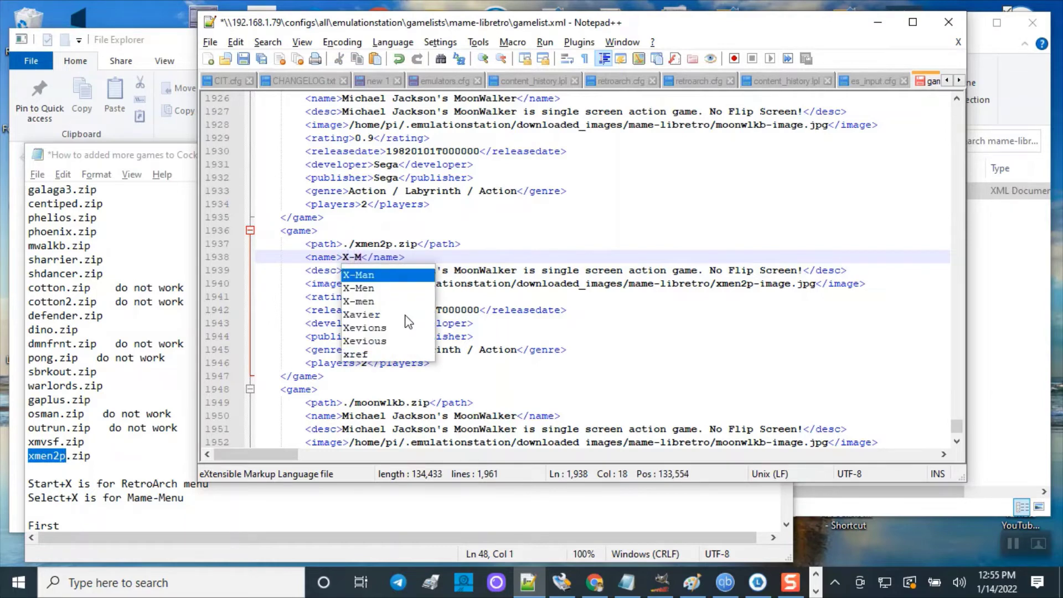
pyautogui.write(' 2 Pla')
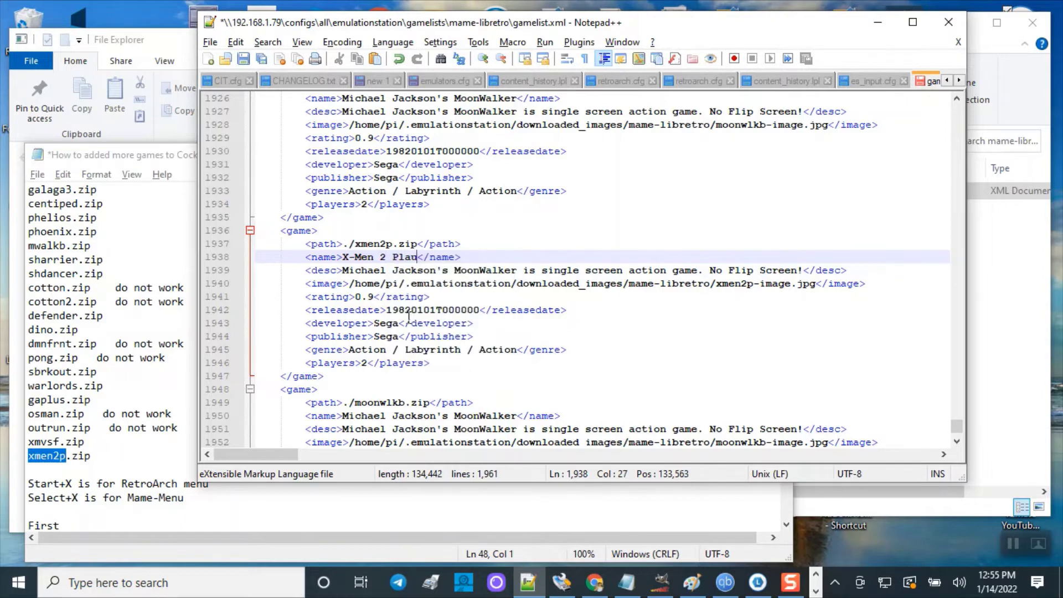
pyautogui.write('yers')
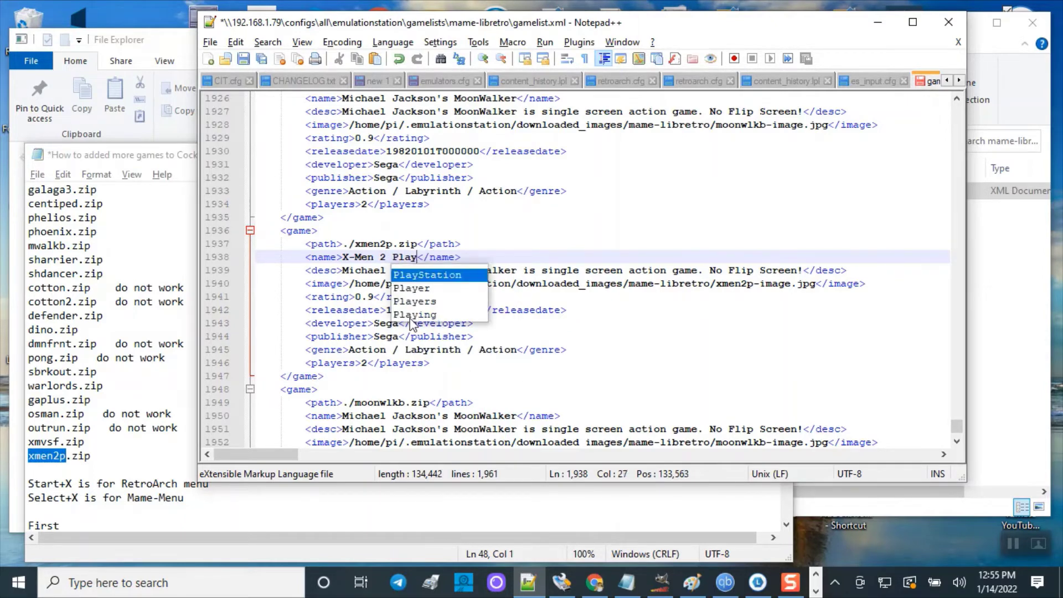
pyautogui.click(581, 352)
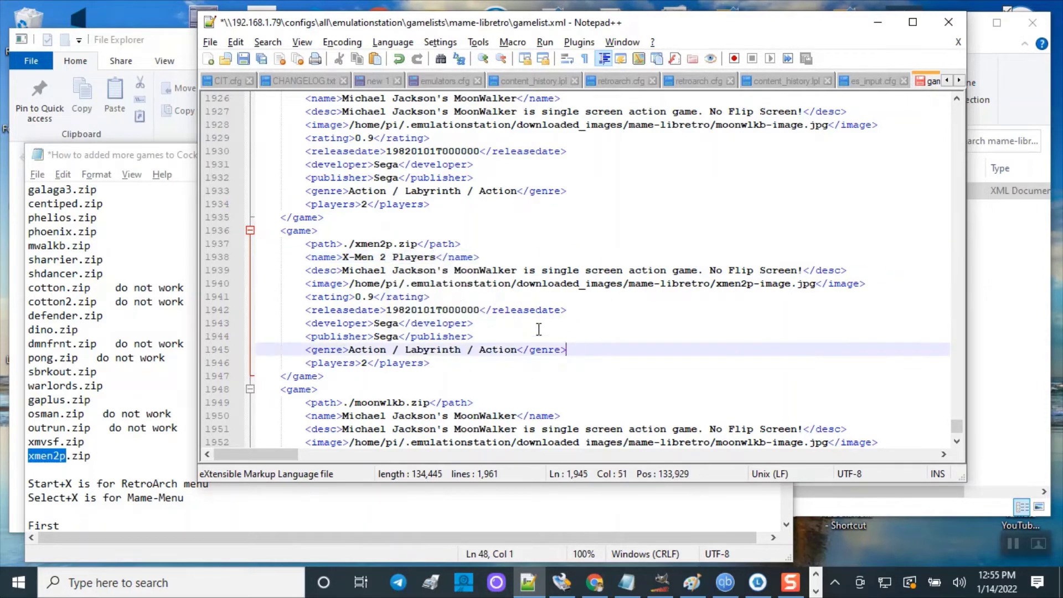
# - Replace "Michael Jackson's MoonWalker" with "X-Men" in the xmen2p entry's description
pyautogui.moveTo(523, 271); pyautogui.dragTo(342, 270)
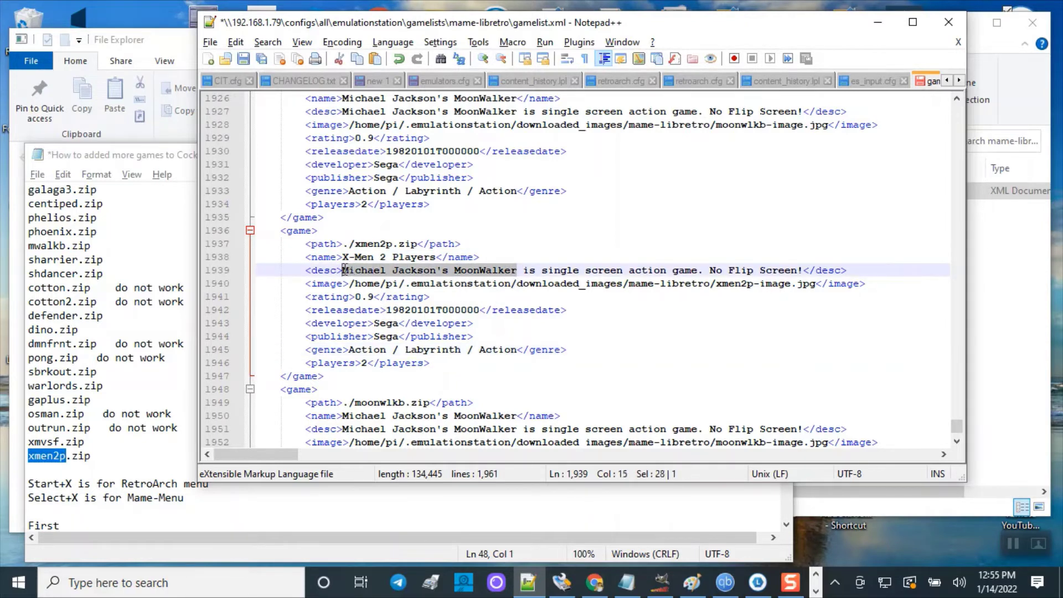
pyautogui.write('X-Men')
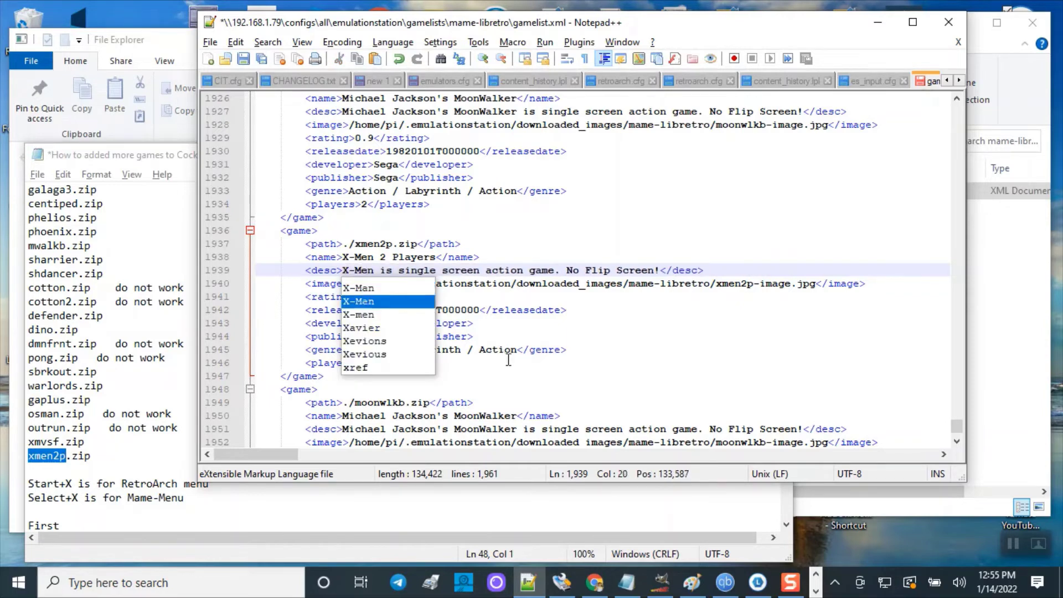
pyautogui.click(522, 372)
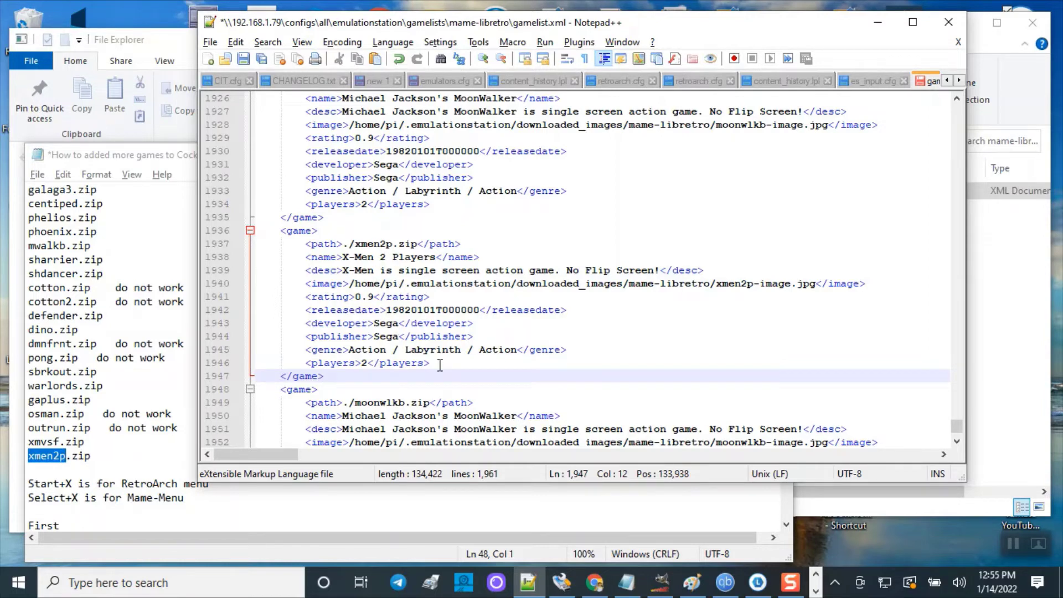
# - Set the developer of the X-Men 2 Players entry to Capcom
pyautogui.click(400, 322)
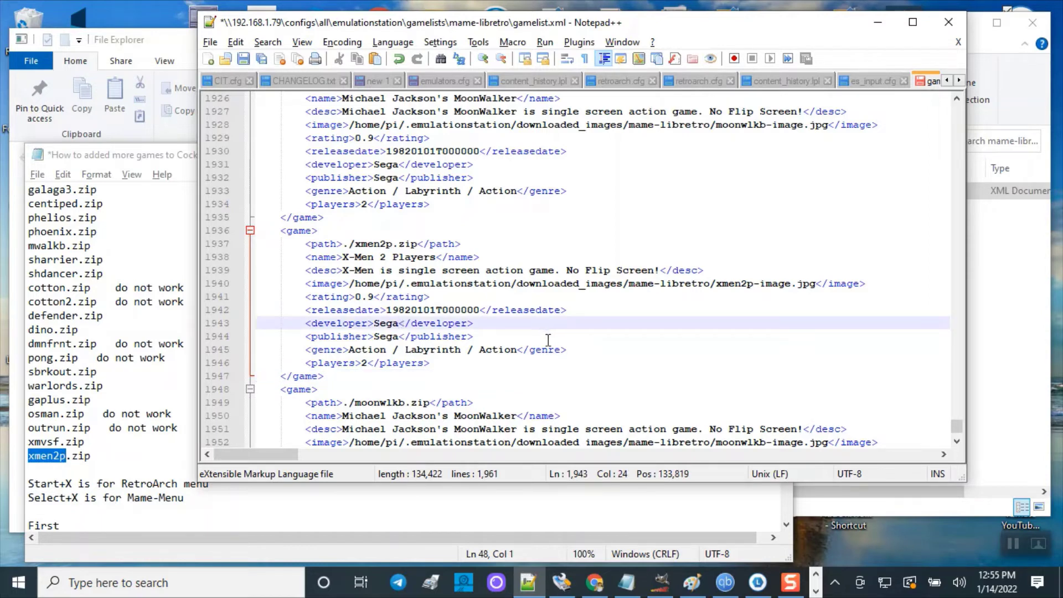
pyautogui.press('BackSpace')
pyautogui.press('BackSpace')
pyautogui.press('BackSpace')
pyautogui.press('BackSpace')
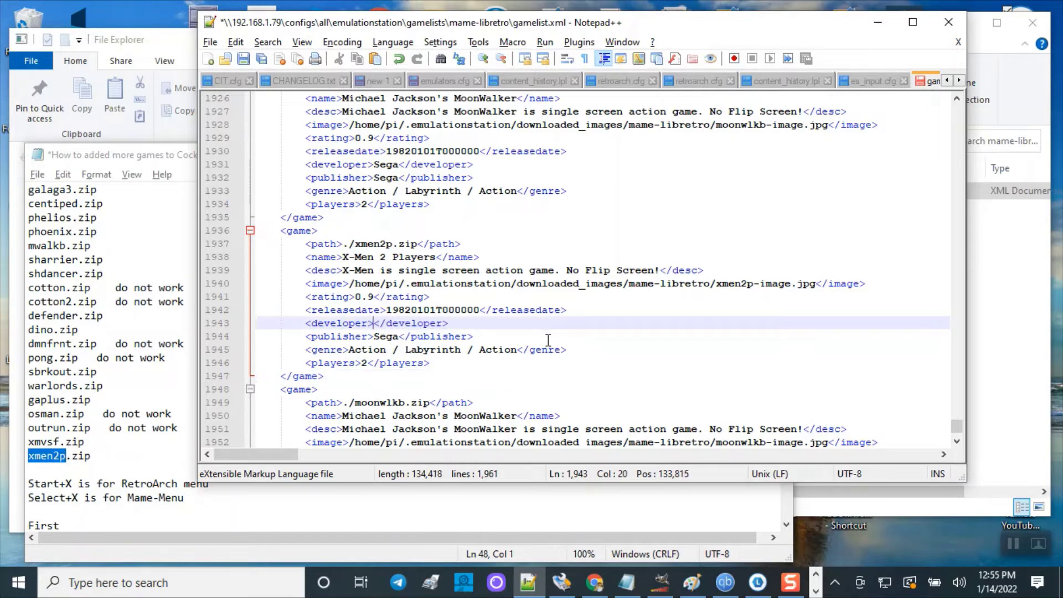
pyautogui.write('C')
pyautogui.press('BackSpace')
pyautogui.write('Kno')
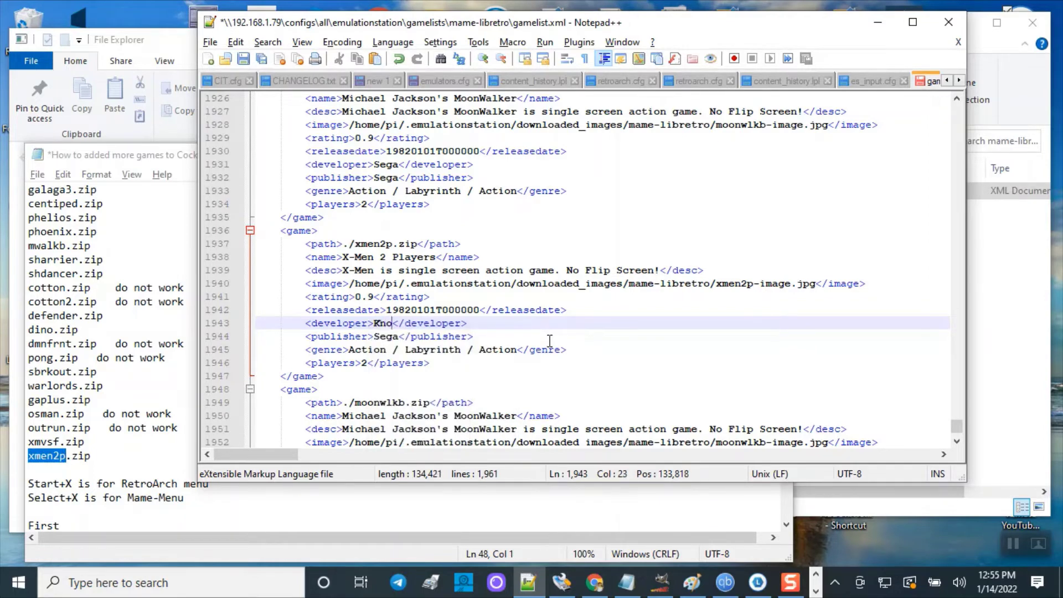
pyautogui.press('BackSpace')
pyautogui.press('BackSpace')
pyautogui.press('BackSpace')
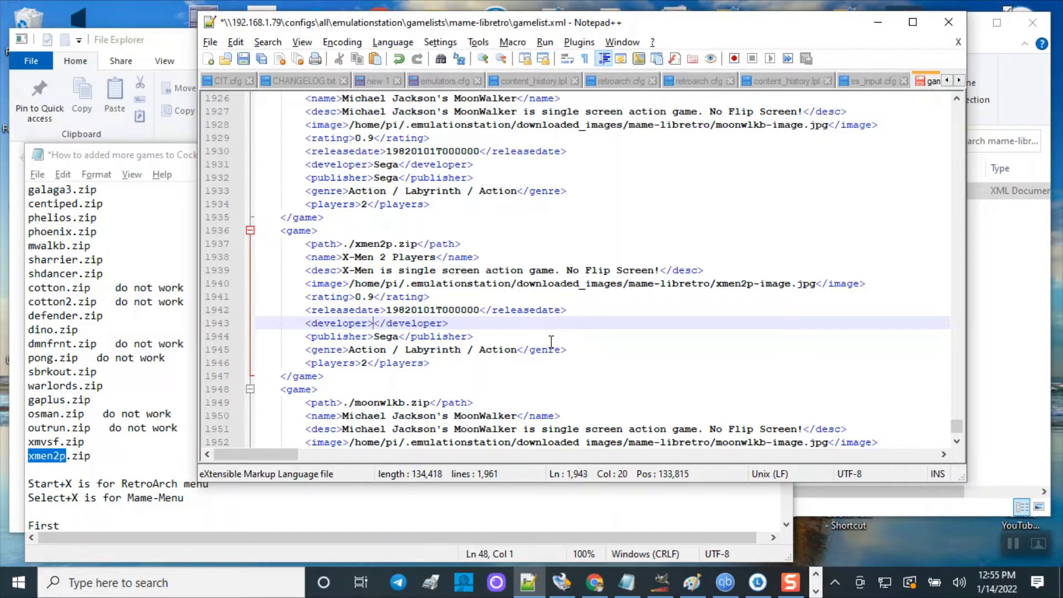
pyautogui.write('Capcom')
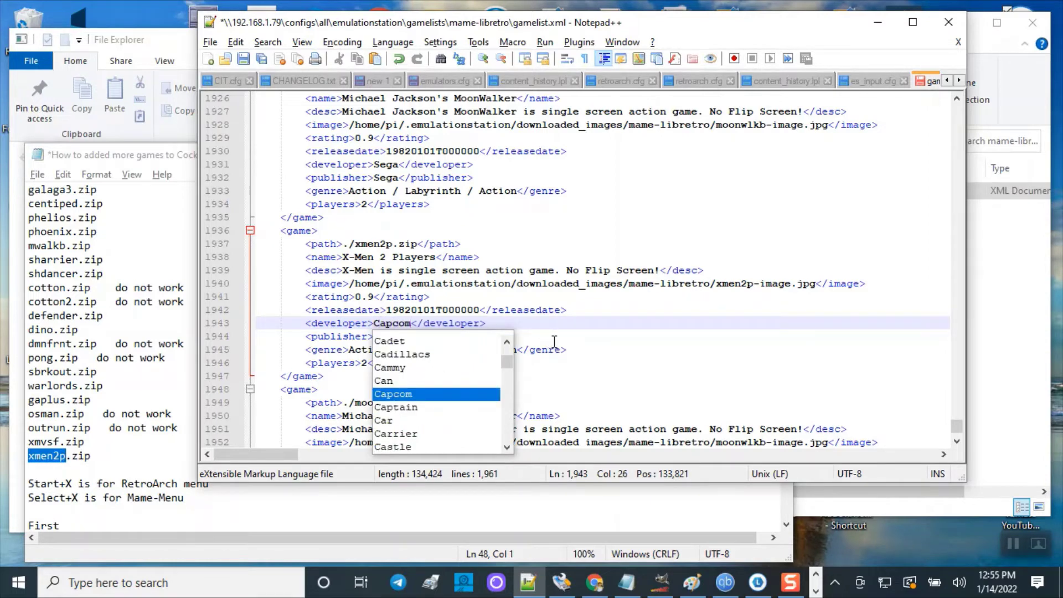
pyautogui.click(589, 337)
# - Set the publisher of the X-Men 2 Players entry to Capcom
pyautogui.click(399, 339)
pyautogui.press('BackSpace')
pyautogui.press('BackSpace')
pyautogui.press('BackSpace')
pyautogui.press('BackSpace')
pyautogui.write('Capcom</publisher>')
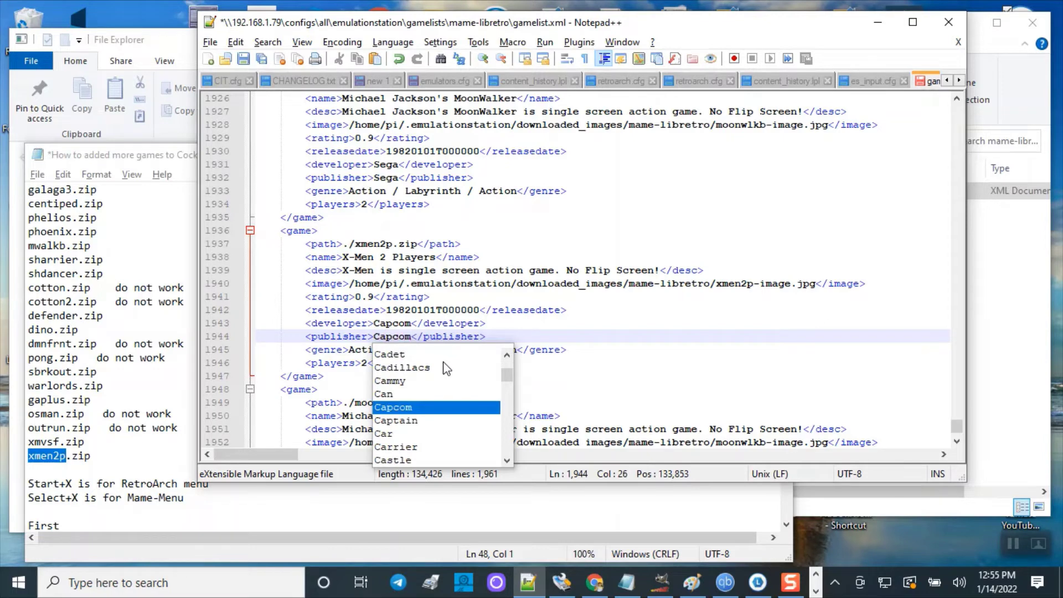
# - Replace the first "Action" with "Fighting" in the genre of the X-Men 2 Players entry
pyautogui.click(576, 350)
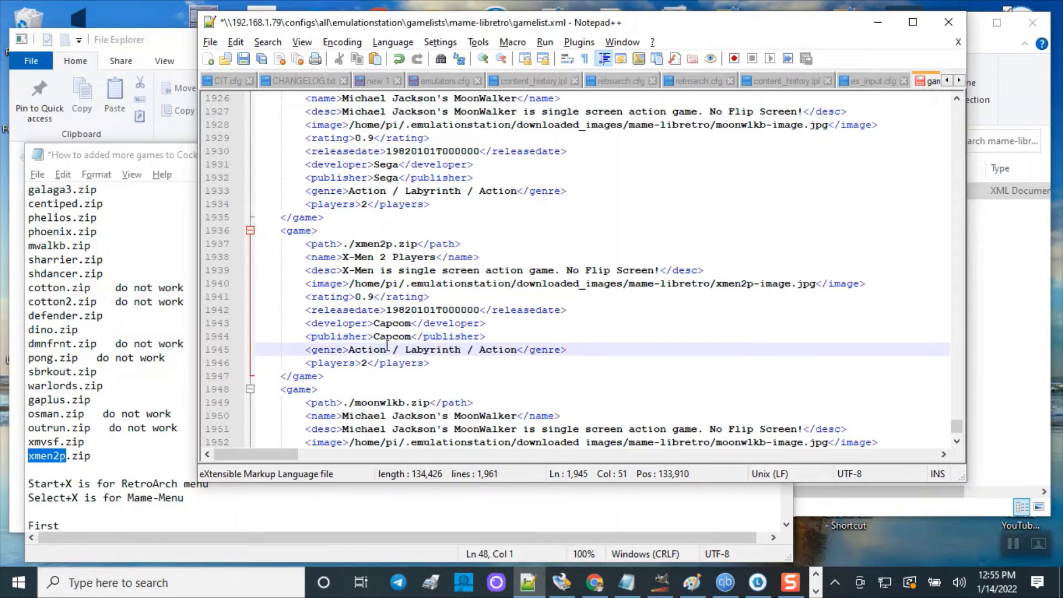
pyautogui.moveTo(387, 350); pyautogui.dragTo(349, 350)
pyautogui.write('Fight')
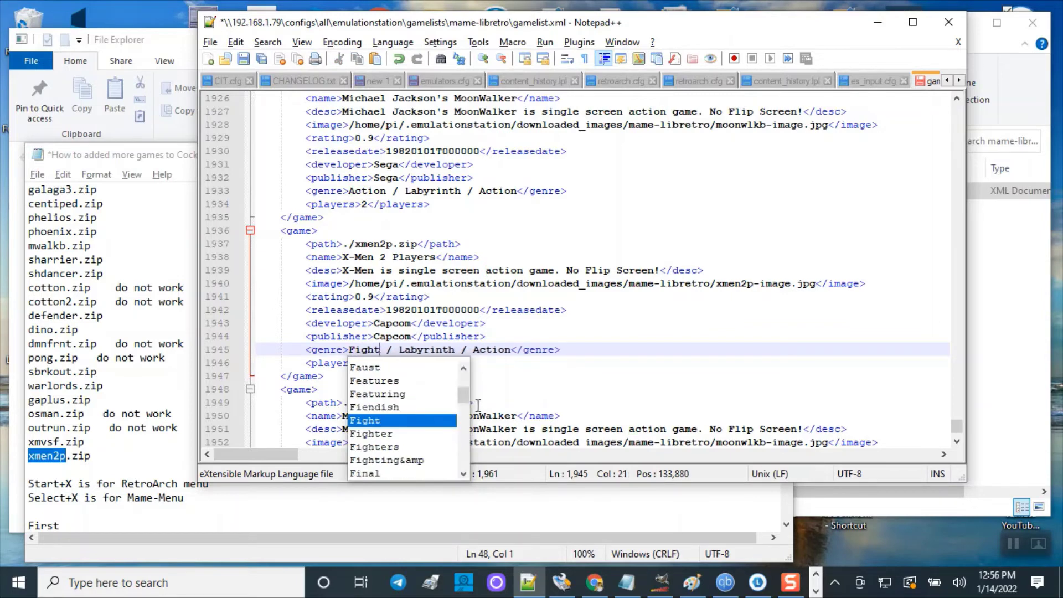
pyautogui.write('ing')
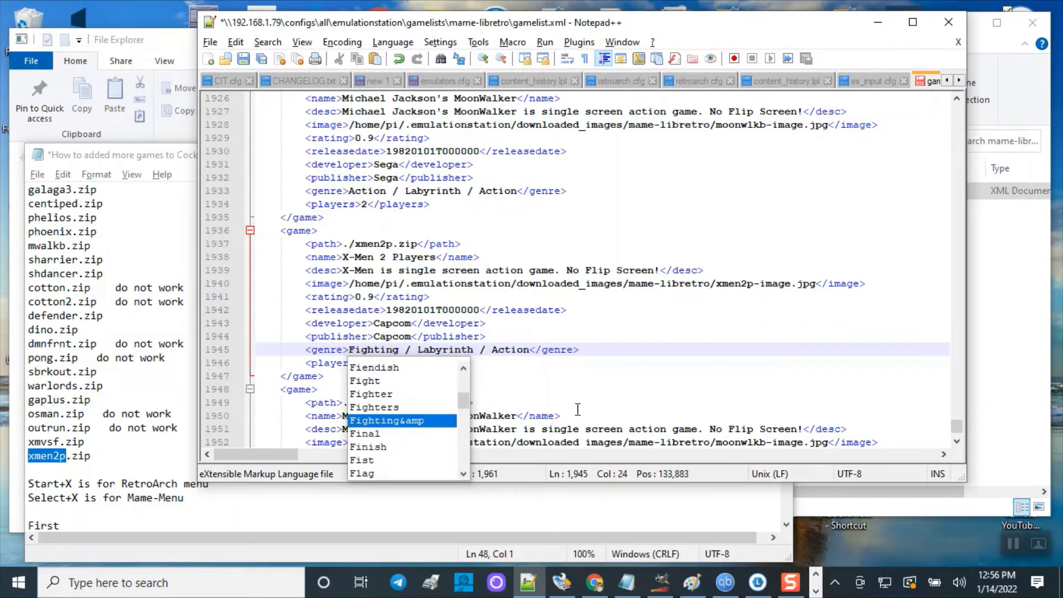
pyautogui.click(554, 390)
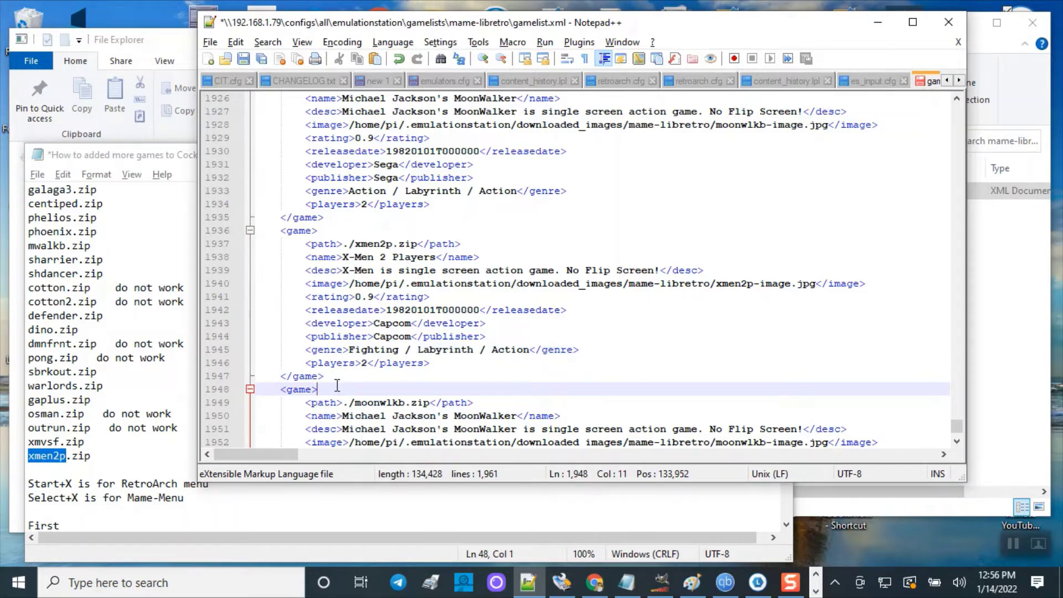
# - Delete the leftover moonwlkb game block that follows the X-Men 2 Players entry
pyautogui.click(259, 388)
pyautogui.moveTo(259, 389); pyautogui.dragTo(369, 403)
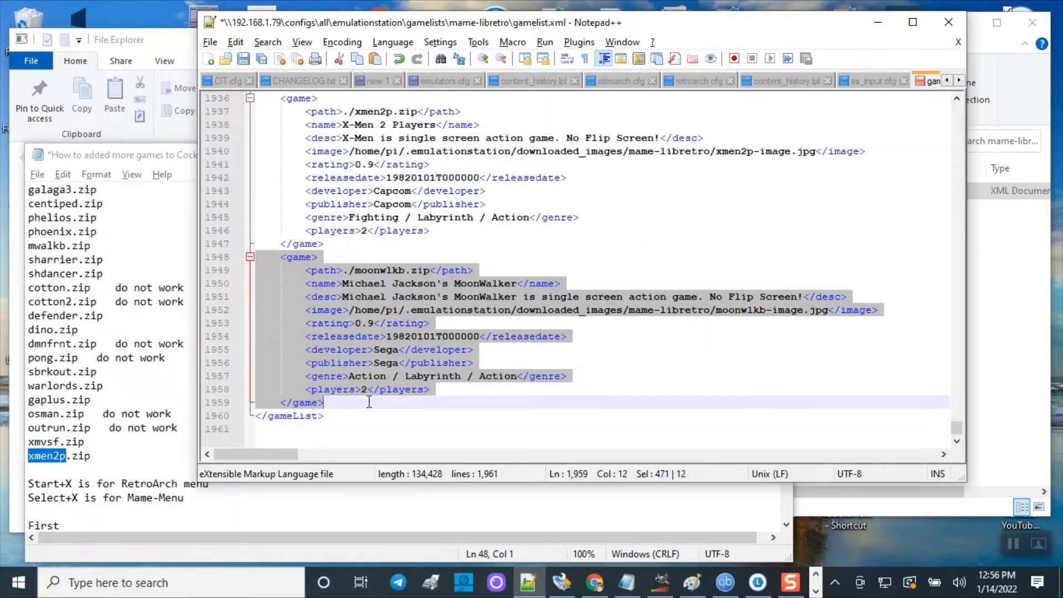
pyautogui.press('Delete')
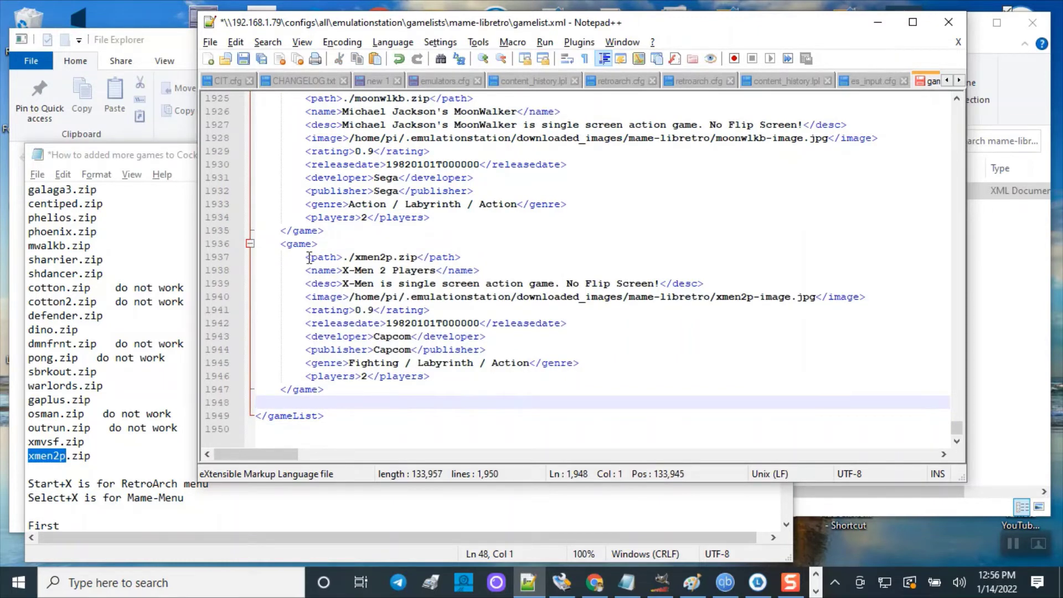
# - Duplicate the whole xmen2p game block onto the empty line before the closing gameList tag
pyautogui.moveTo(263, 244); pyautogui.dragTo(352, 384)
pyautogui.hotkey('ctrl', 'c')
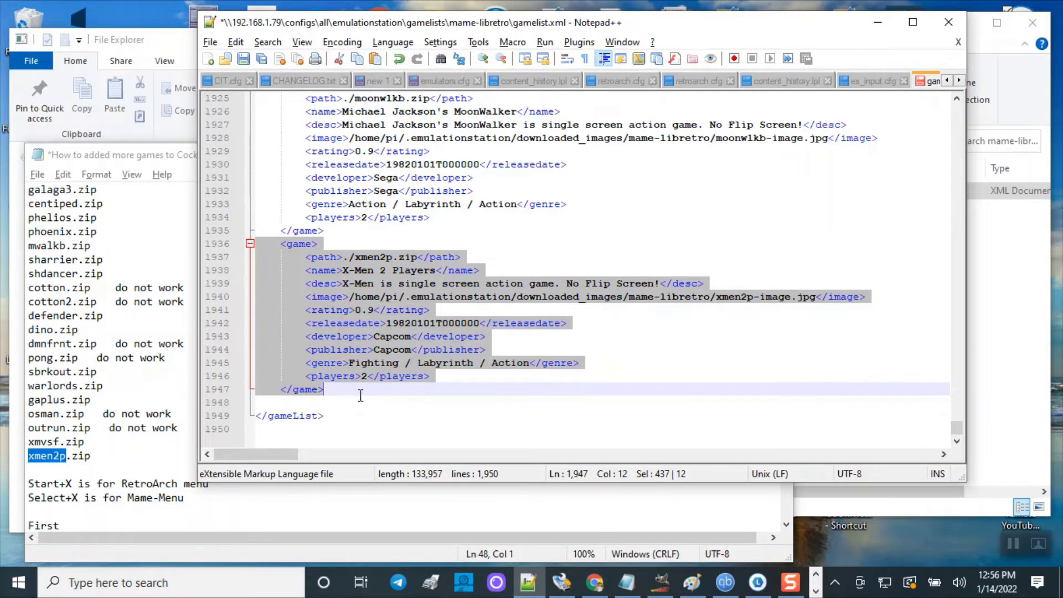
pyautogui.click(271, 404)
pyautogui.hotkey('ctrl', 'v')
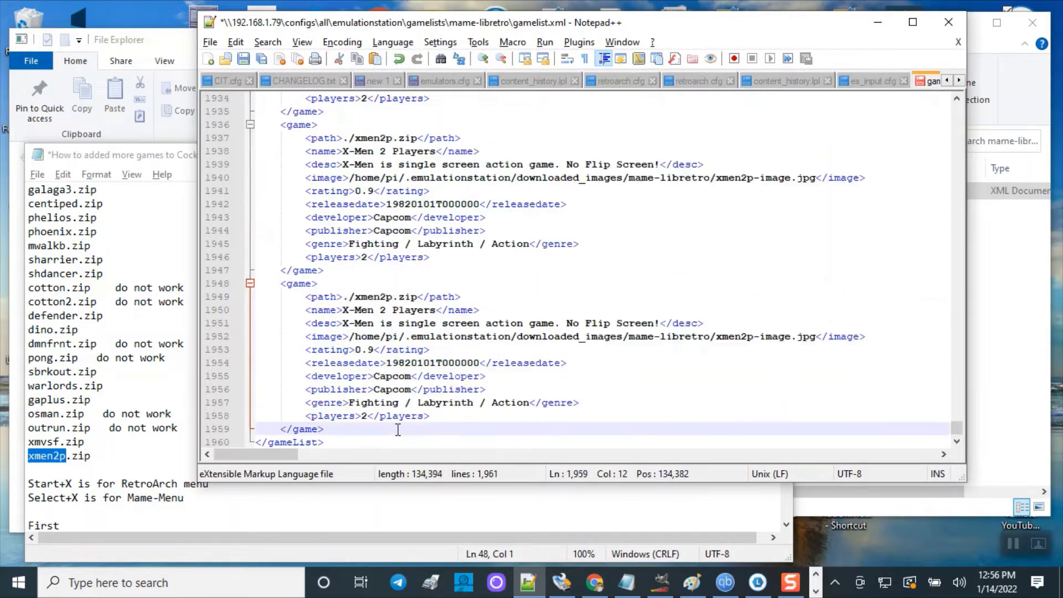
# - Copy xmvsf.zip from the game notes and use it as the ROM file in the duplicated entry's path
pyautogui.click(81, 443)
pyautogui.moveTo(84, 442); pyautogui.dragTo(26, 441)
pyautogui.hotkey('ctrl', 'c')
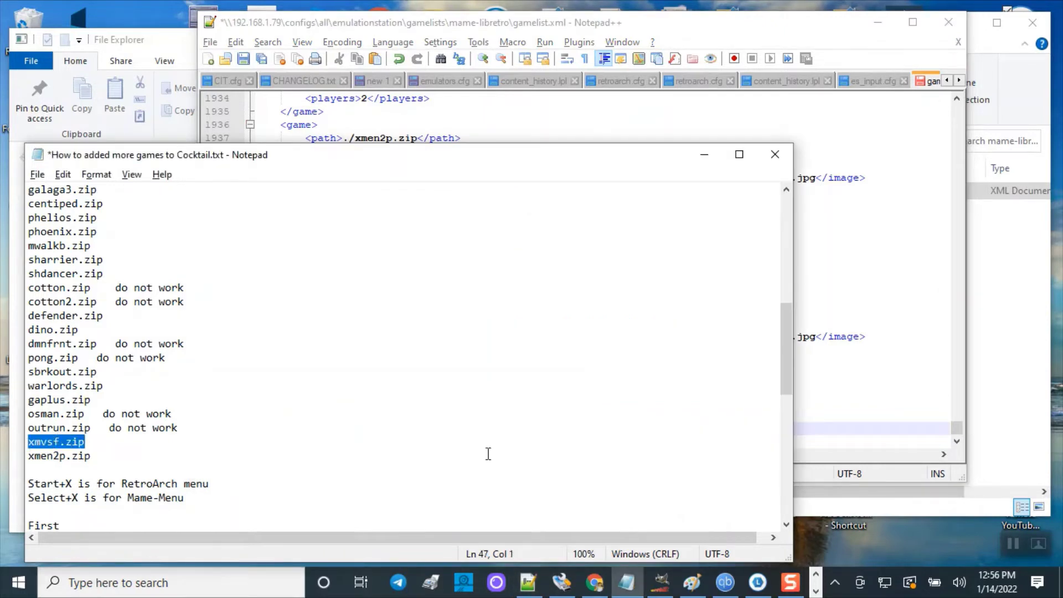
pyautogui.click(831, 295)
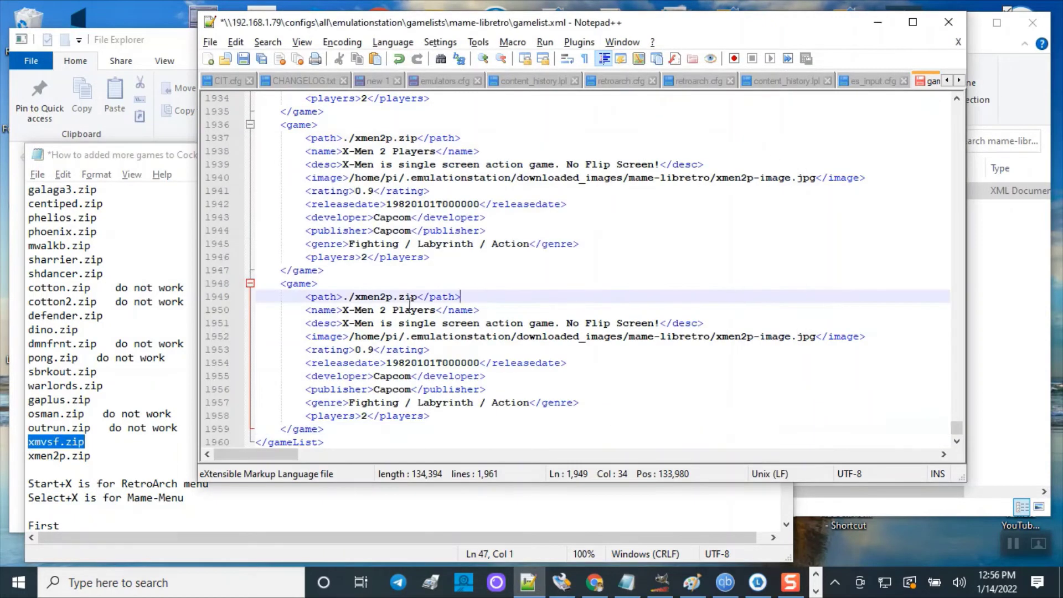
pyautogui.moveTo(418, 296); pyautogui.dragTo(358, 302)
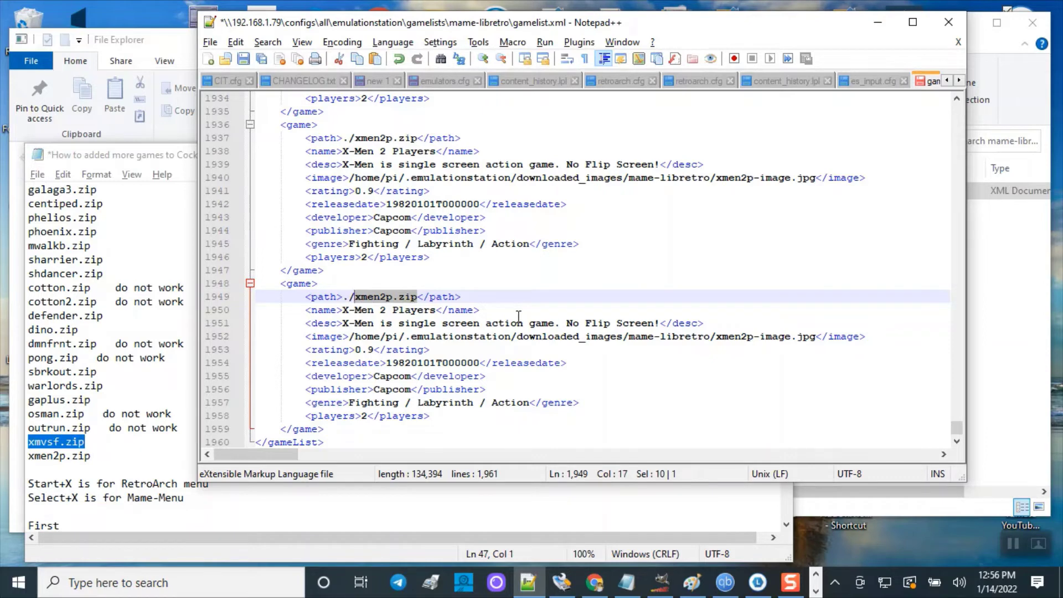
pyautogui.hotkey('ctrl', 'v')
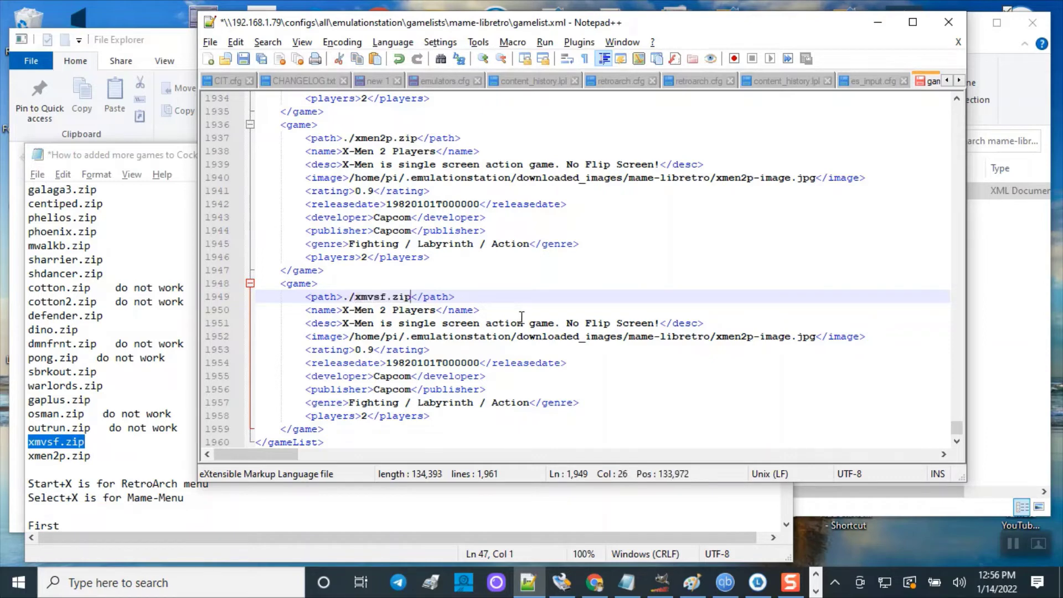
# - Replace "xmen2p" with "xmvsf" in the image path of the xmvsf entry, giving xmvsf-image.jpg
pyautogui.click(388, 295)
pyautogui.moveTo(387, 295); pyautogui.dragTo(352, 299)
pyautogui.hotkey('ctrl', 'c')
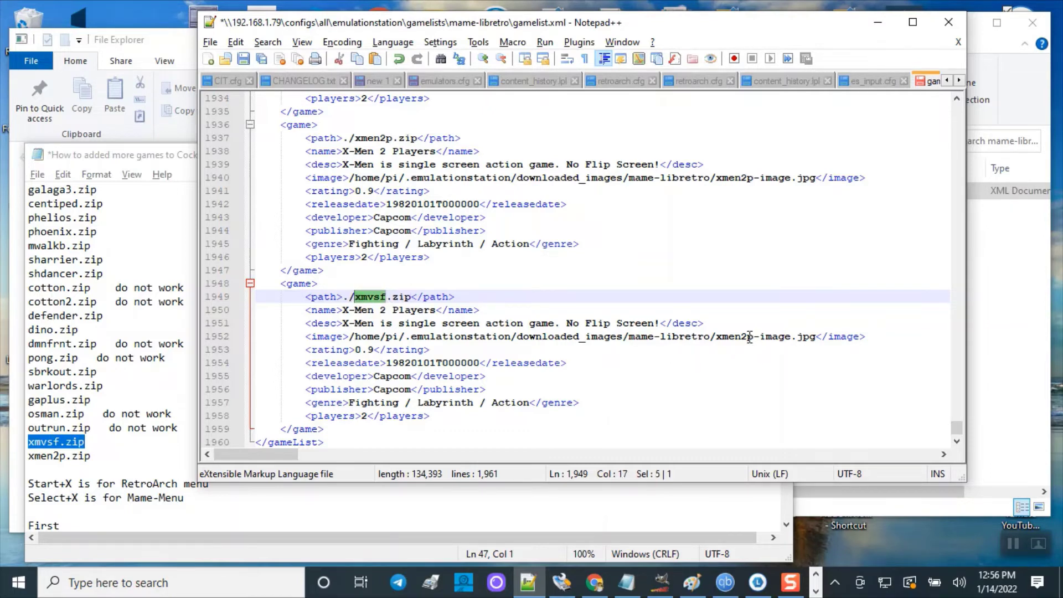
pyautogui.moveTo(753, 337); pyautogui.dragTo(715, 337)
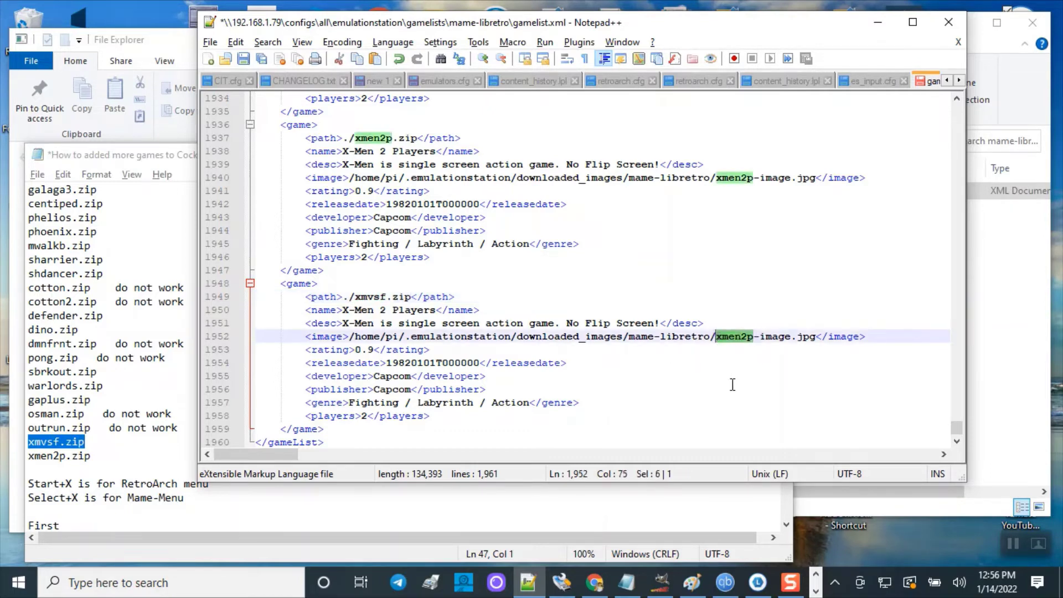
pyautogui.hotkey('ctrl', 'v')
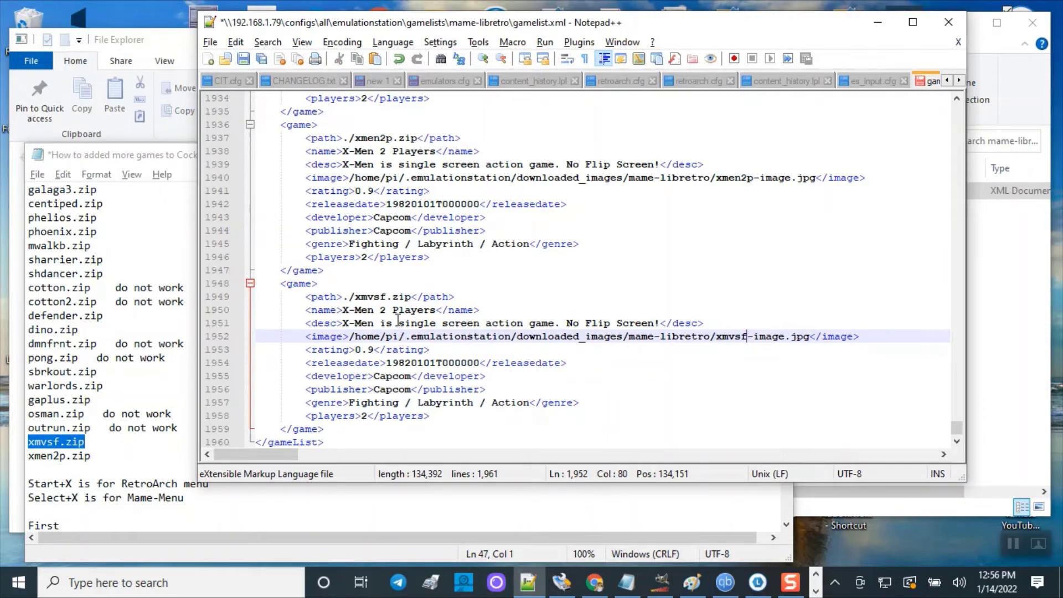
# - Change the name of the xmvsf entry to "X-Men vs Street Fighter 2 Players"
pyautogui.click(373, 310)
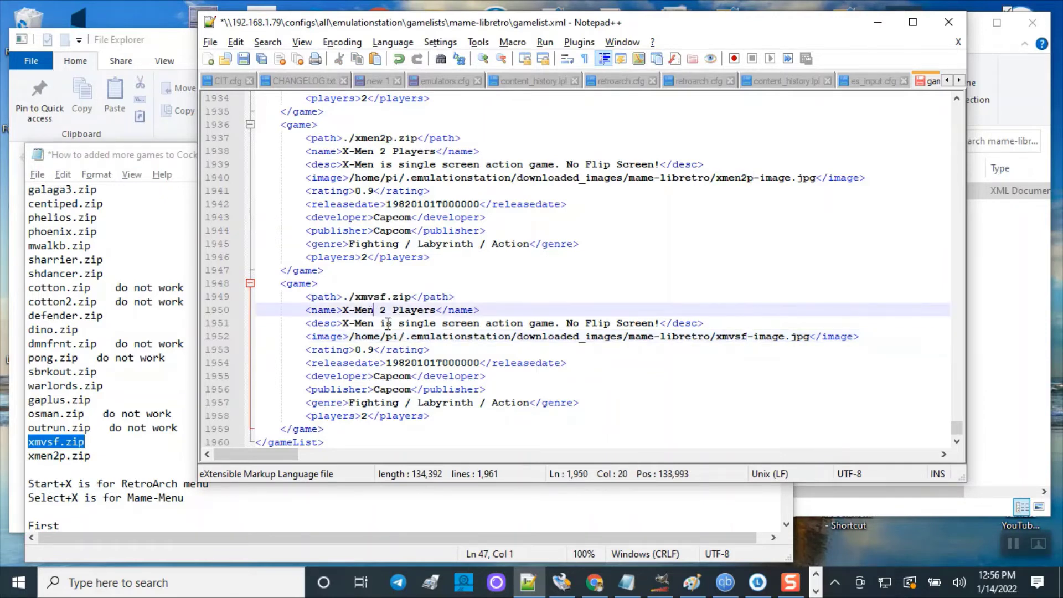
pyautogui.write('vs S')
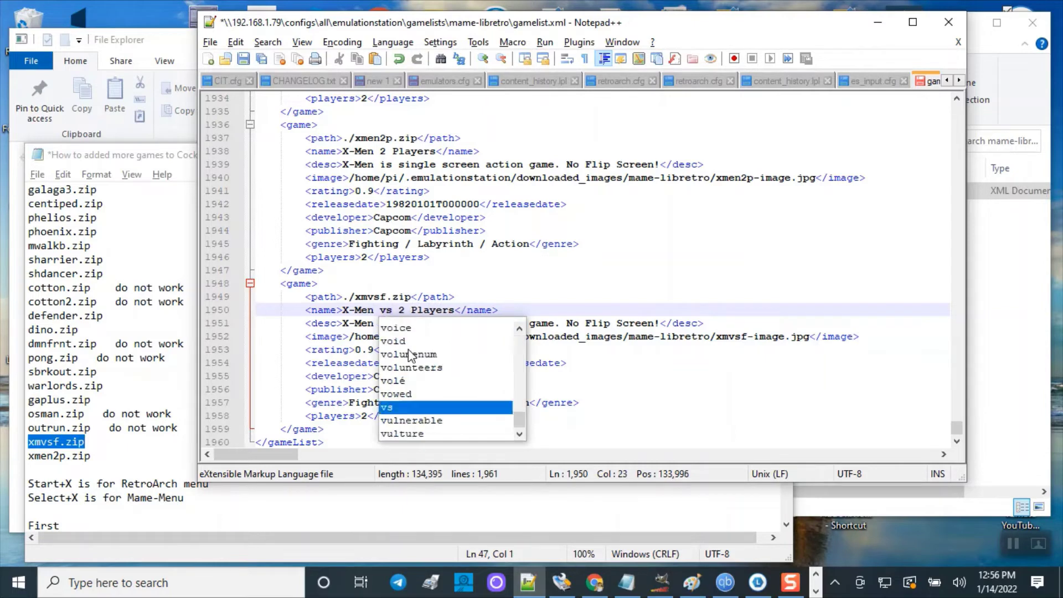
pyautogui.write('treet F')
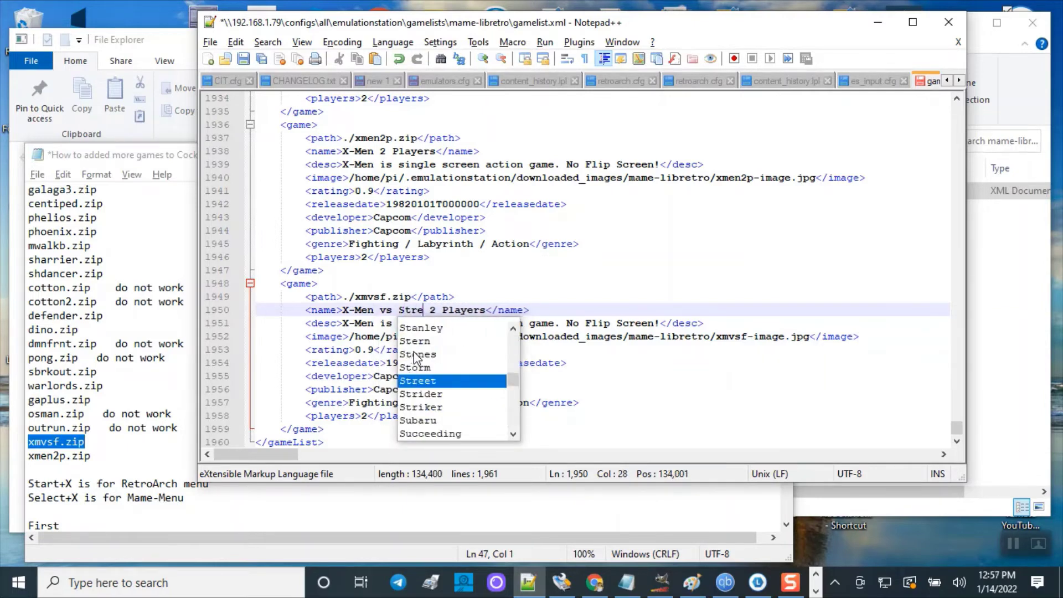
pyautogui.write('ighter')
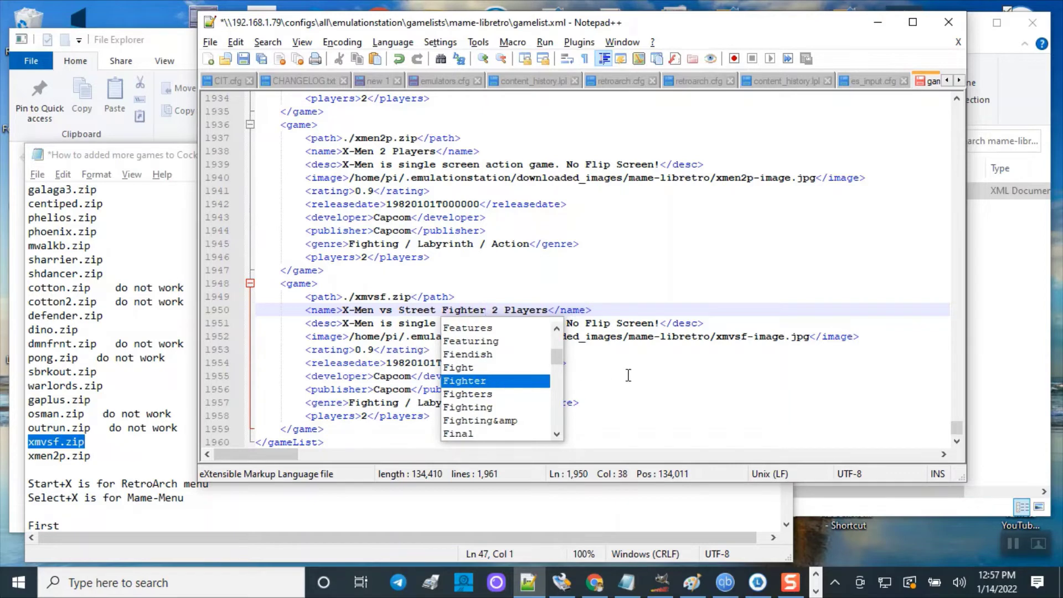
# - Copy "X-Men vs Street Fighter" from the name and replace "X-Men" with it in the xmvsf entry's description
pyautogui.click(487, 310)
pyautogui.moveTo(486, 310); pyautogui.dragTo(345, 310)
pyautogui.hotkey('ctrl', 'c')
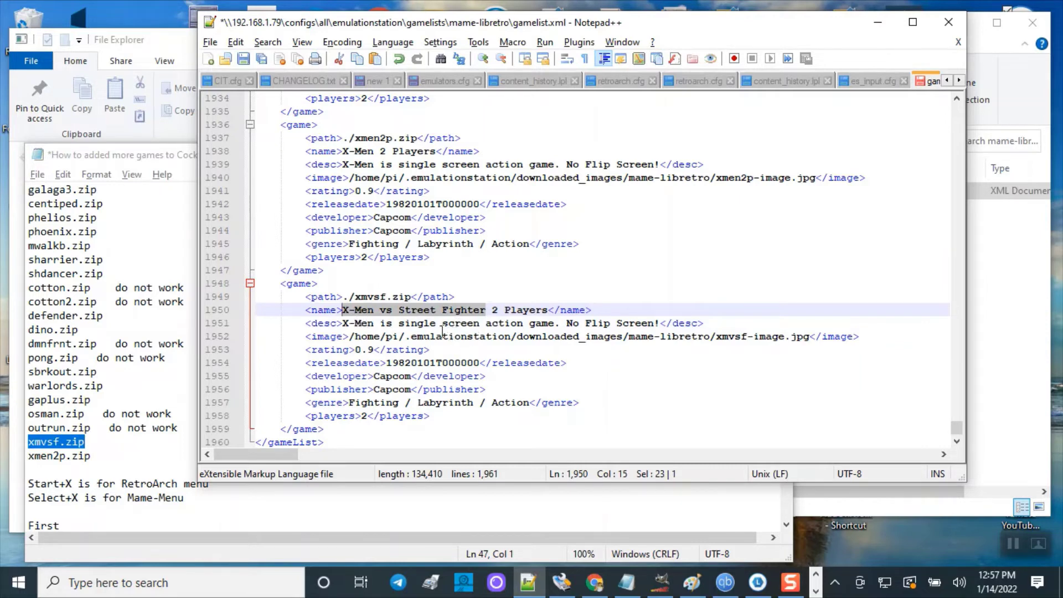
pyautogui.click(479, 324)
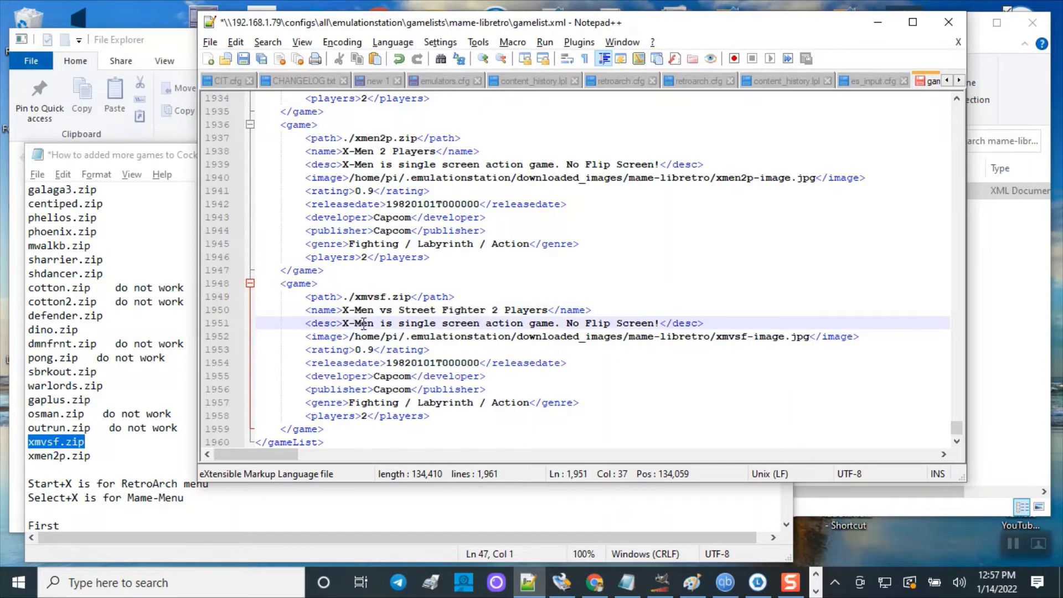
pyautogui.moveTo(378, 323); pyautogui.dragTo(344, 326)
pyautogui.hotkey('ctrl', 'v')
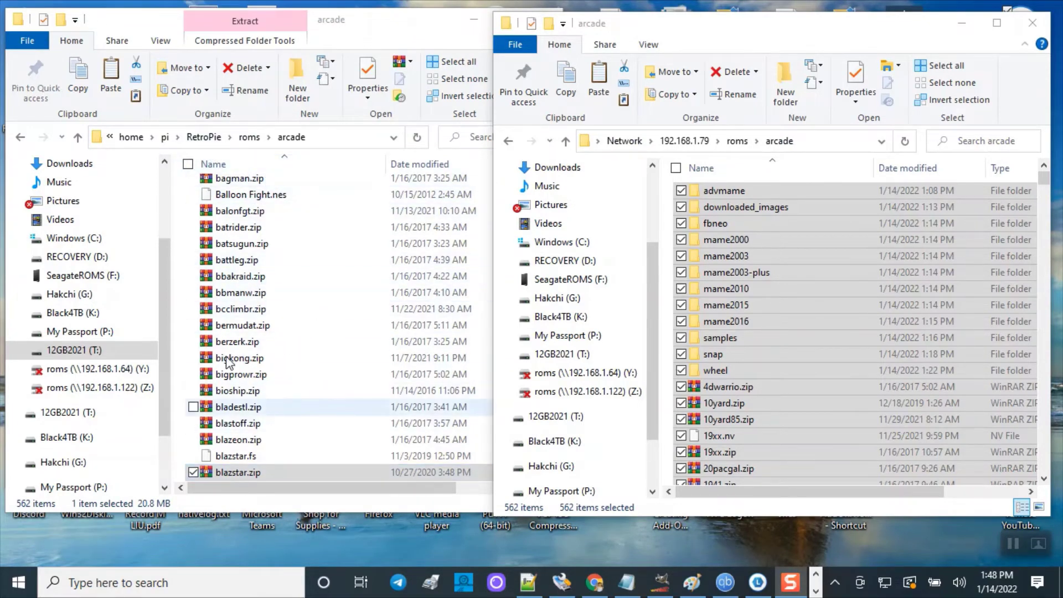
# - Go from the arcade folder on 192.168.1.79 up to roms and open the mame-libretro folder
pyautogui.click(363, 38)
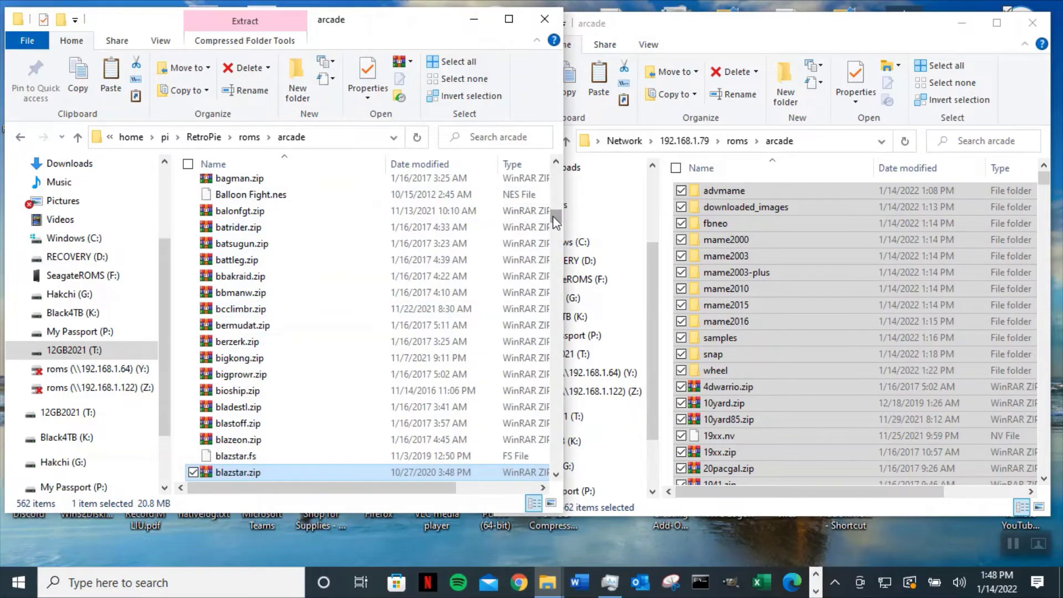
pyautogui.moveTo(555, 217); pyautogui.dragTo(556, 173)
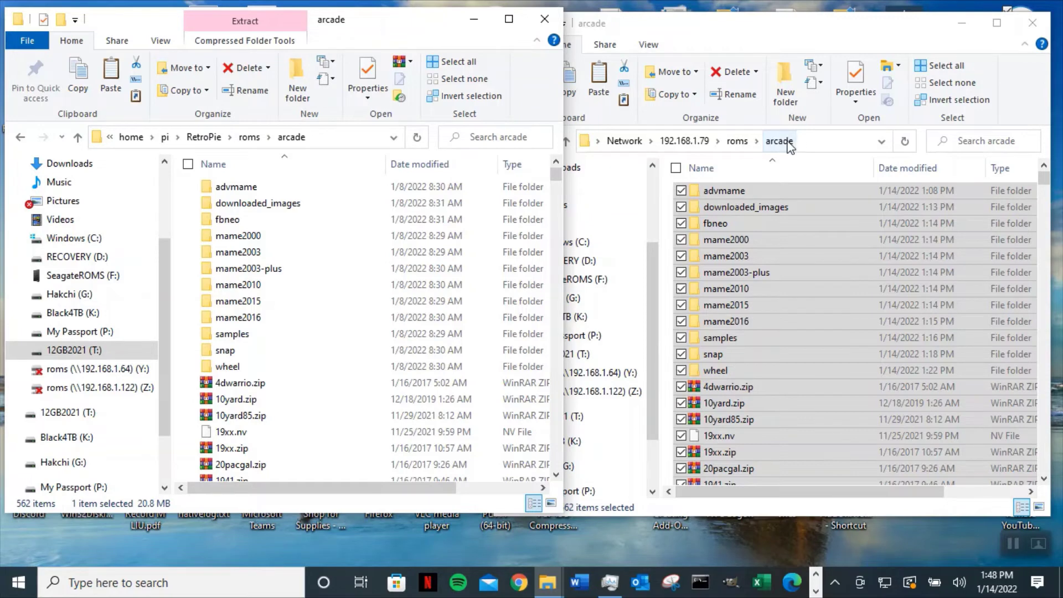
pyautogui.click(735, 143)
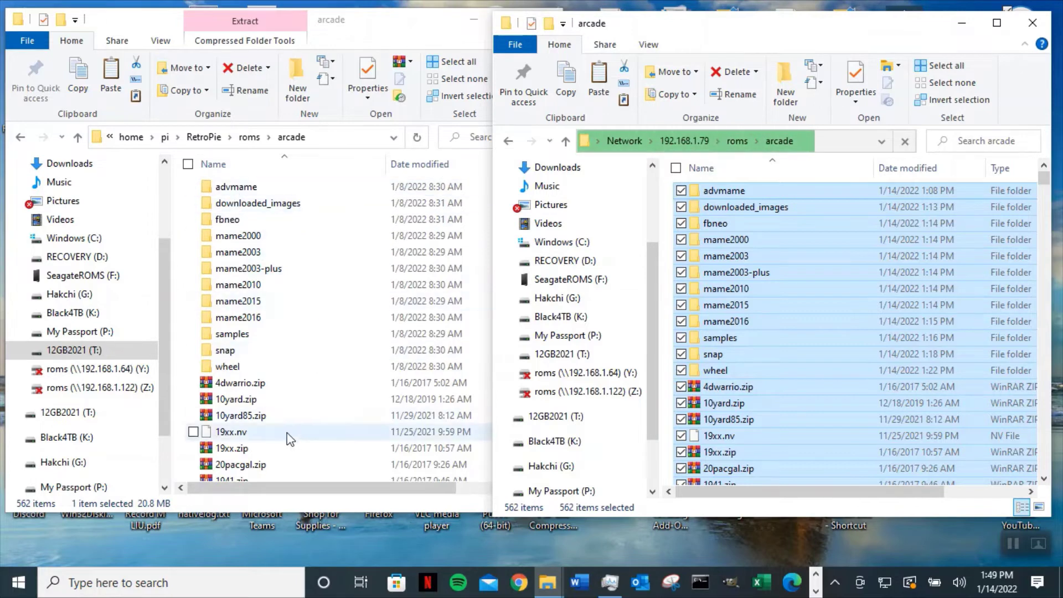
pyautogui.hotkey('alt', 'Up')
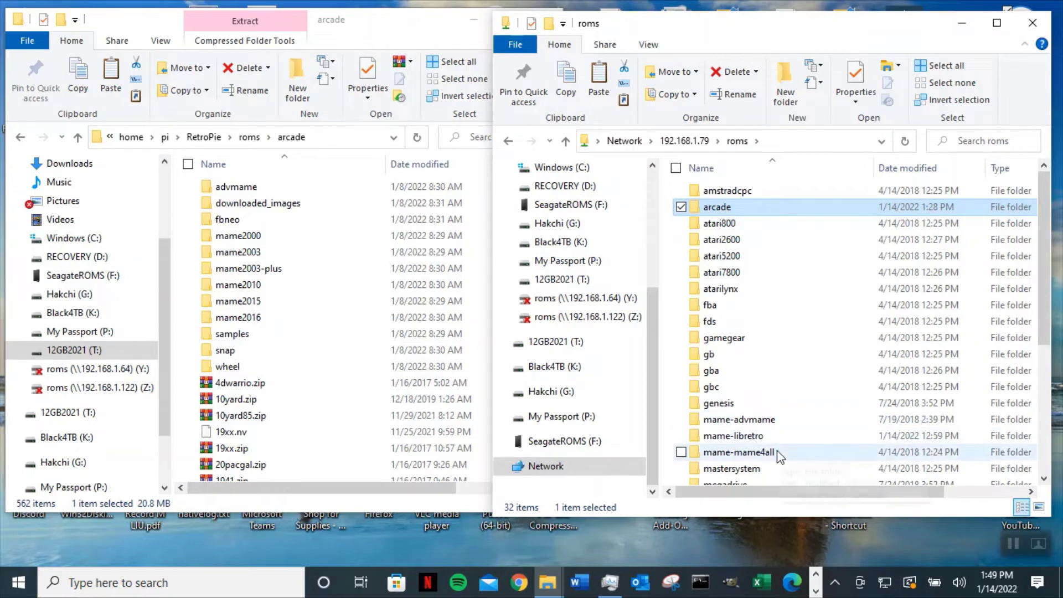
pyautogui.doubleClick(756, 437)
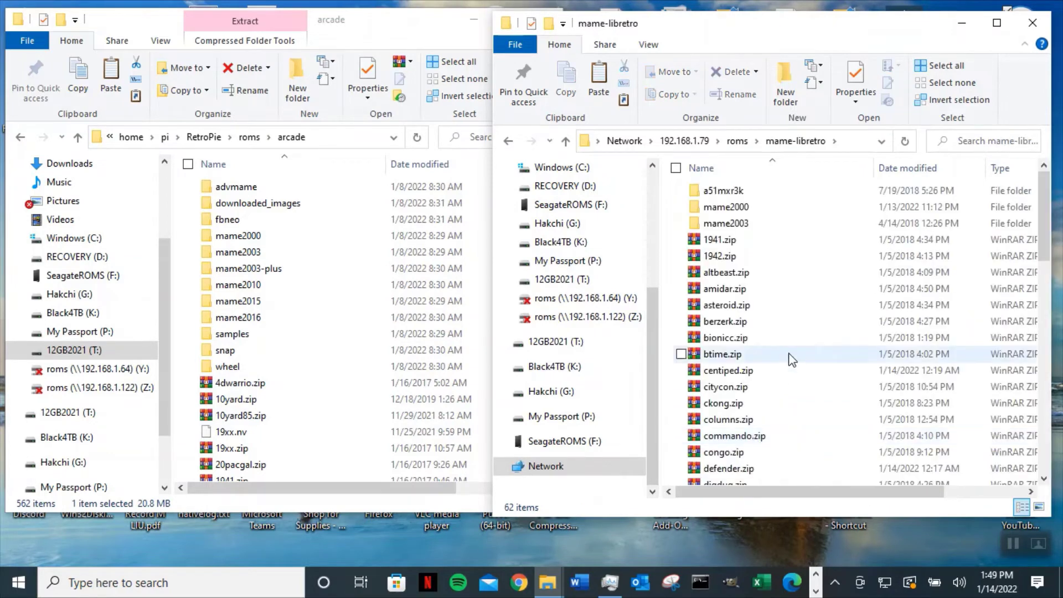
# - Bring up the "How to added more games to Cocktail.txt" notes and review the rompers.zip, xmvsf.zip and xmen2p.zip lines
pyautogui.click(816, 590)
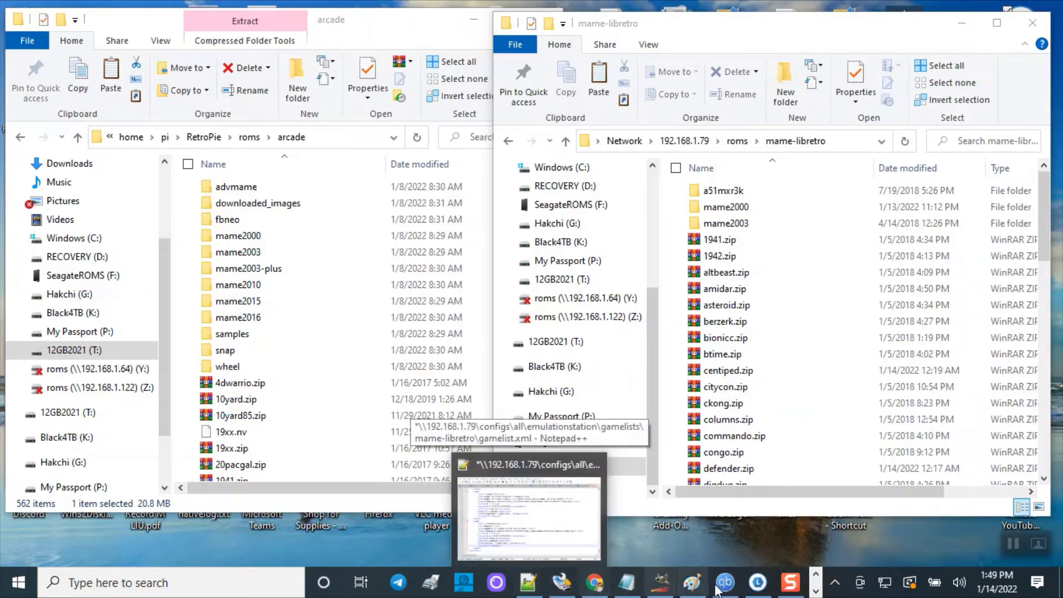
pyautogui.click(626, 583)
pyautogui.moveTo(97, 470); pyautogui.dragTo(23, 471)
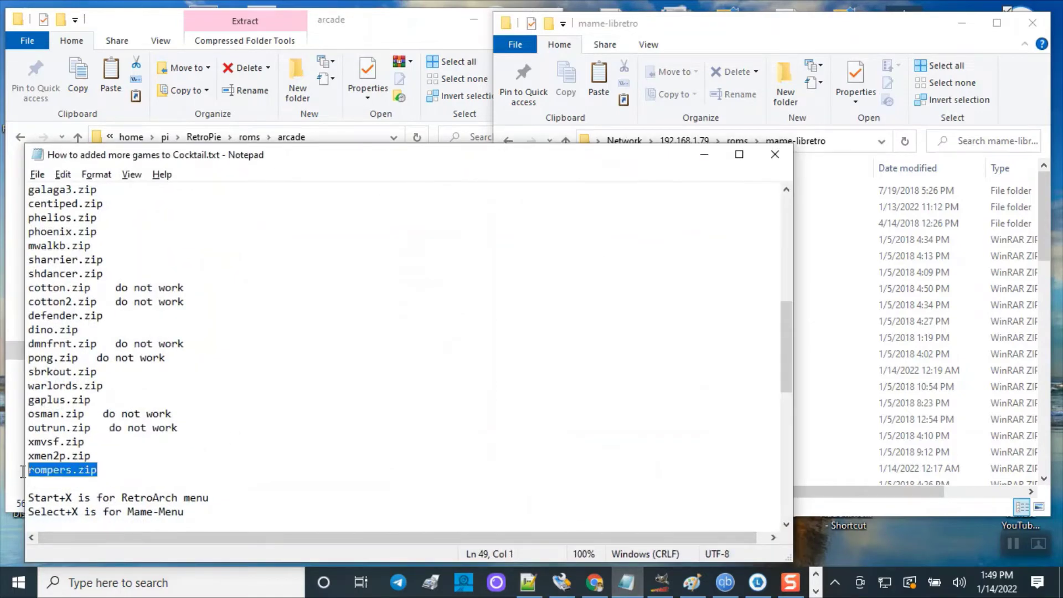
pyautogui.click(102, 472)
pyautogui.moveTo(102, 472); pyautogui.dragTo(30, 469)
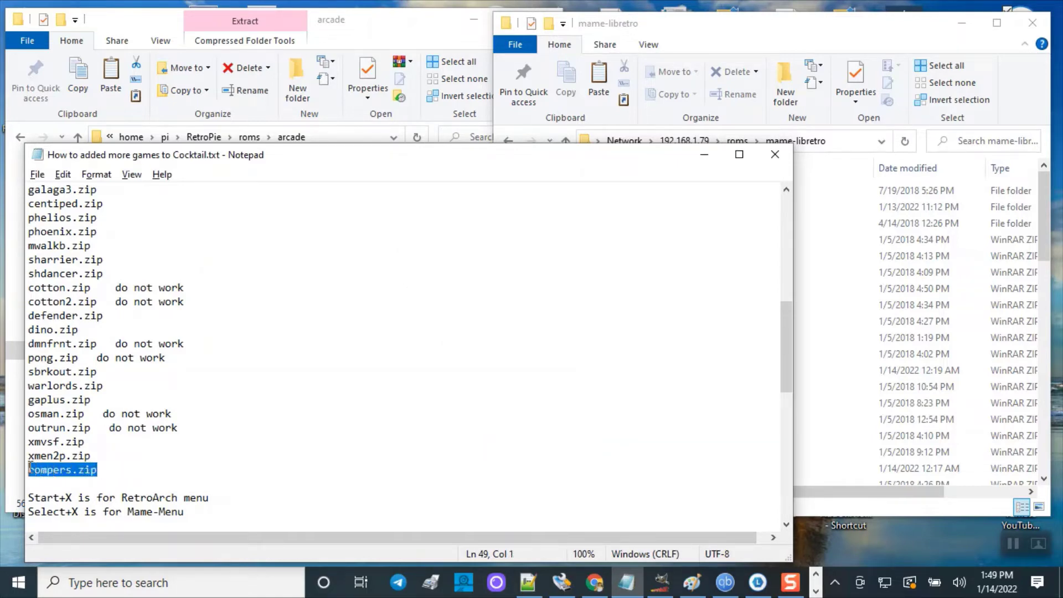
pyautogui.click(92, 455)
pyautogui.moveTo(91, 456); pyautogui.dragTo(21, 446)
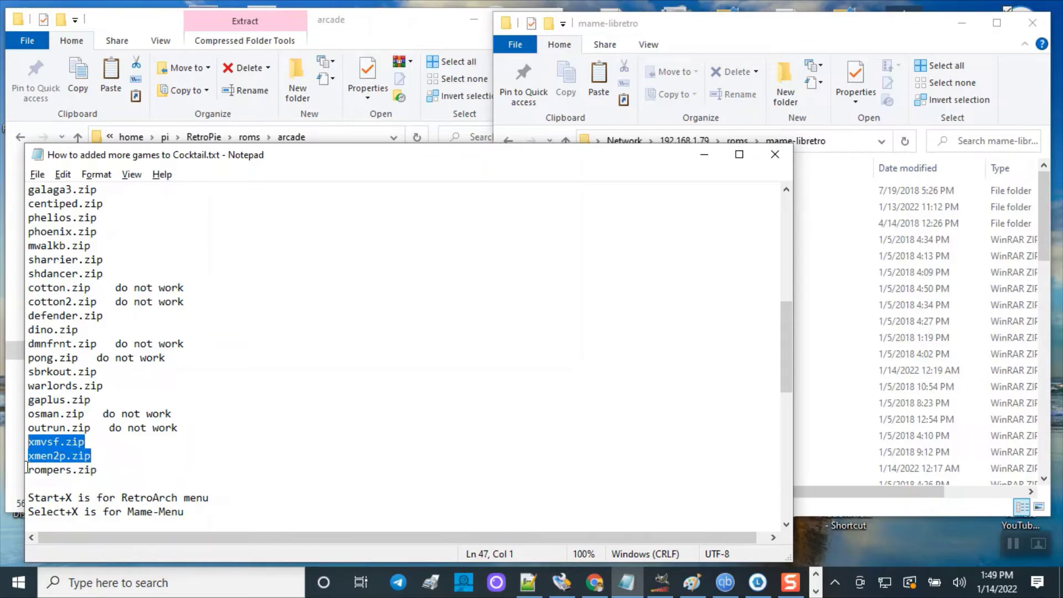
# - Shrink the game notes window and move it clear of the mame-libretro folder, keeping its ROM list in view
pyautogui.click(739, 42)
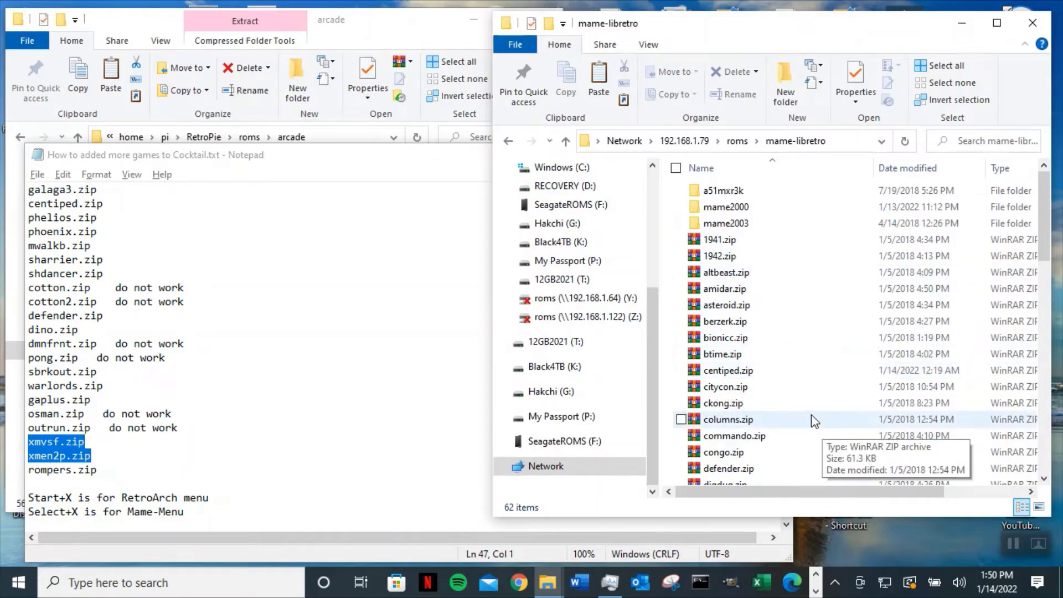
pyautogui.click(368, 172)
pyautogui.moveTo(797, 252); pyautogui.dragTo(312, 237)
pyautogui.moveTo(157, 159); pyautogui.dragTo(272, 50)
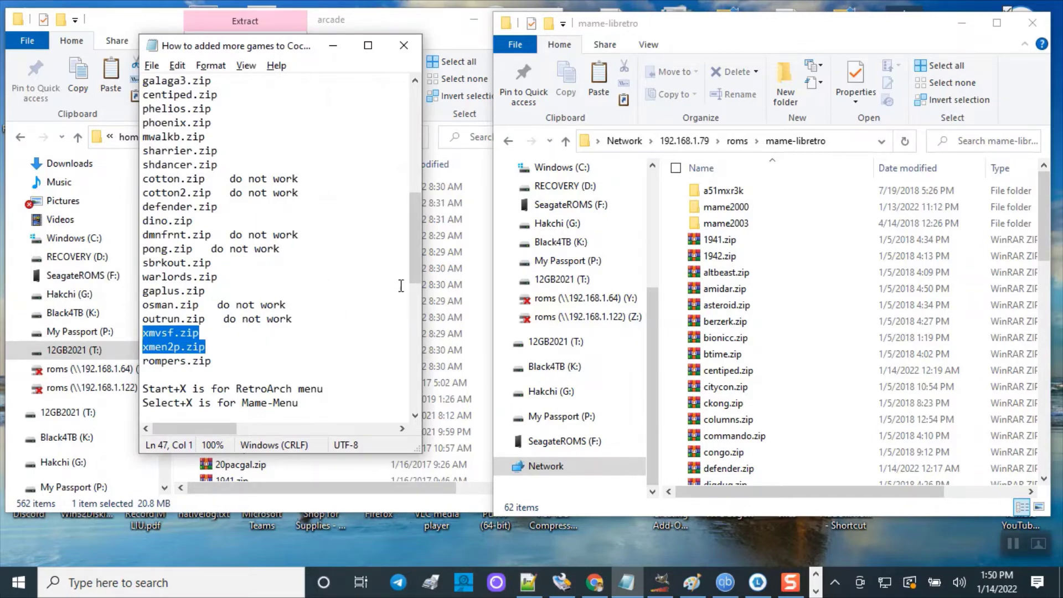
pyautogui.moveTo(416, 246)
pyautogui.mouseDown()
pyautogui.moveTo(414, 332)
pyautogui.moveTo(412, 212)
pyautogui.moveTo(410, 256)
pyautogui.mouseUp()
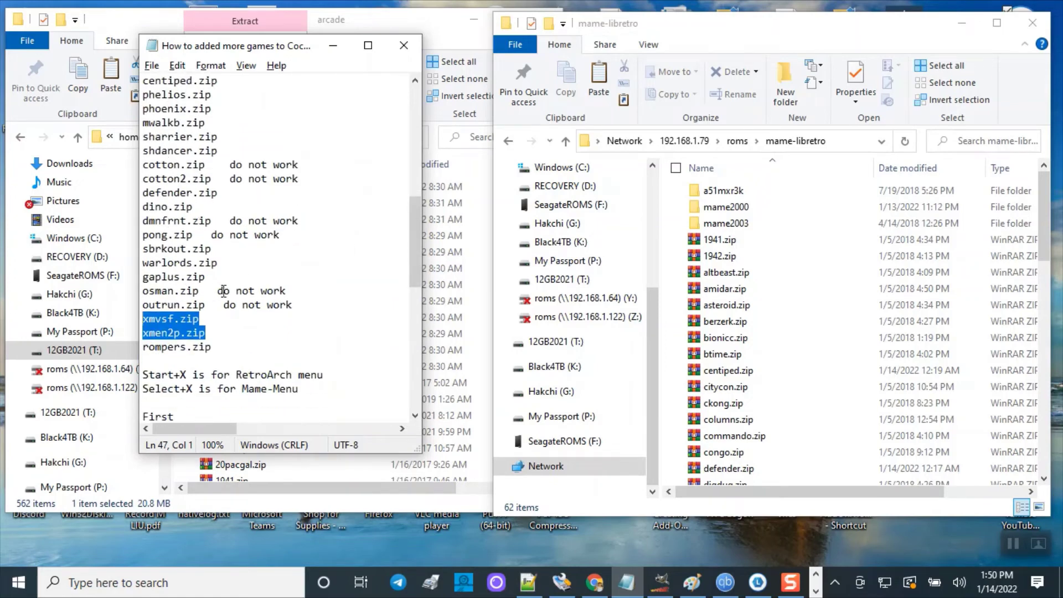